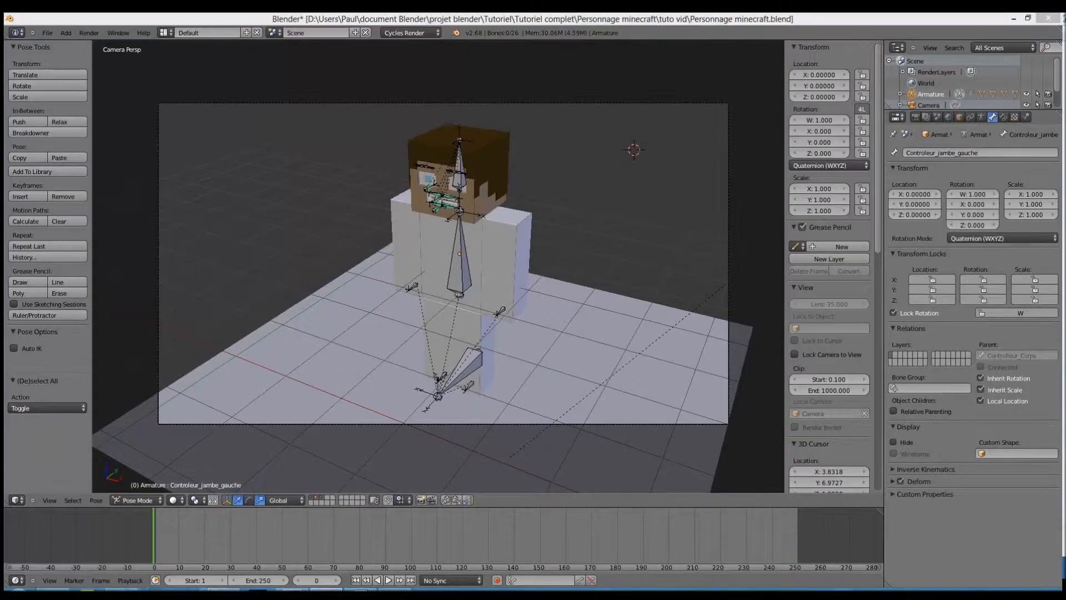
# Save the Minecraft character project file
pyautogui.click(534, 14)
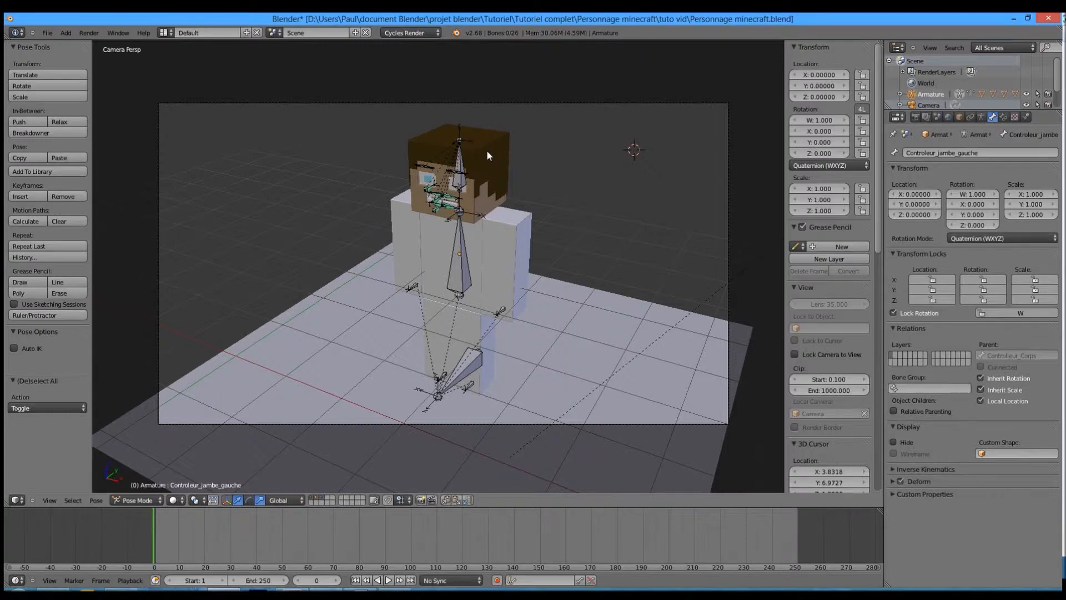
pyautogui.hotkey('ctrl', 's')
pyautogui.scroll(-4, 557, 200)
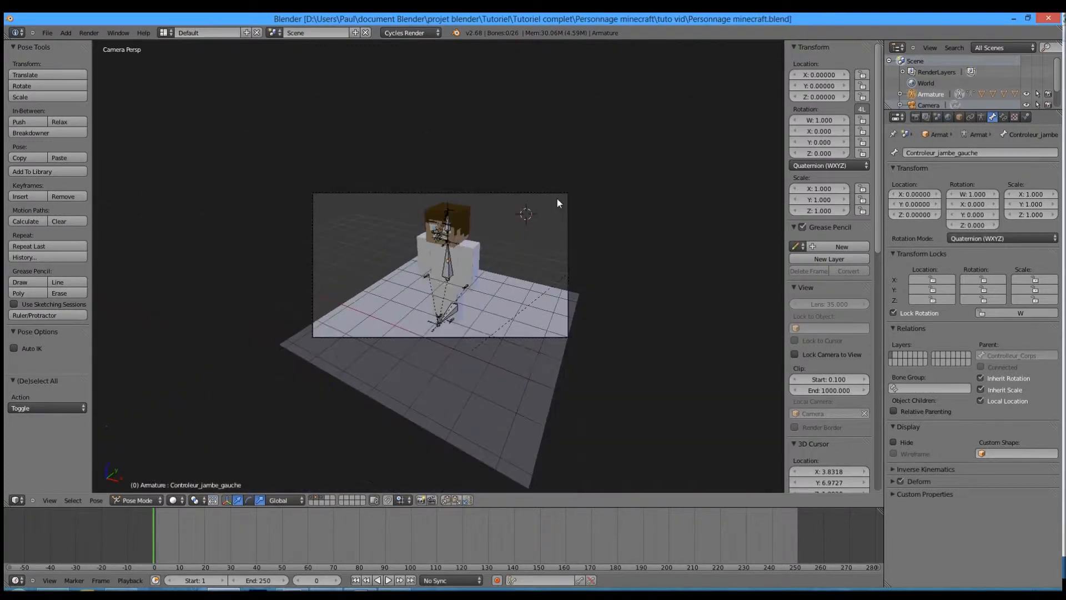
pyautogui.scroll(4, 556, 198)
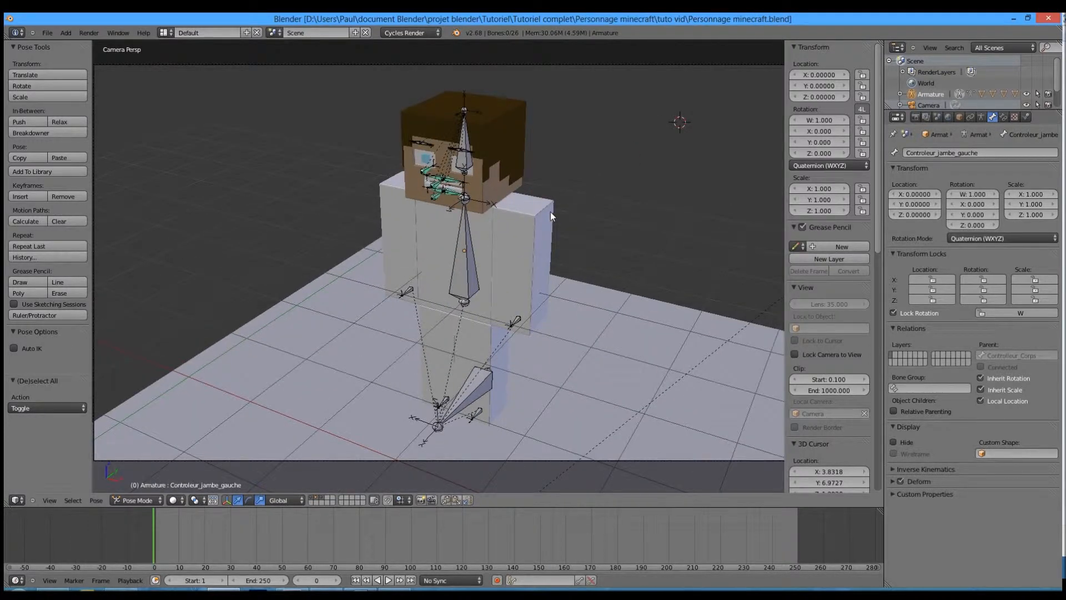
pyautogui.scroll(-4, 551, 212)
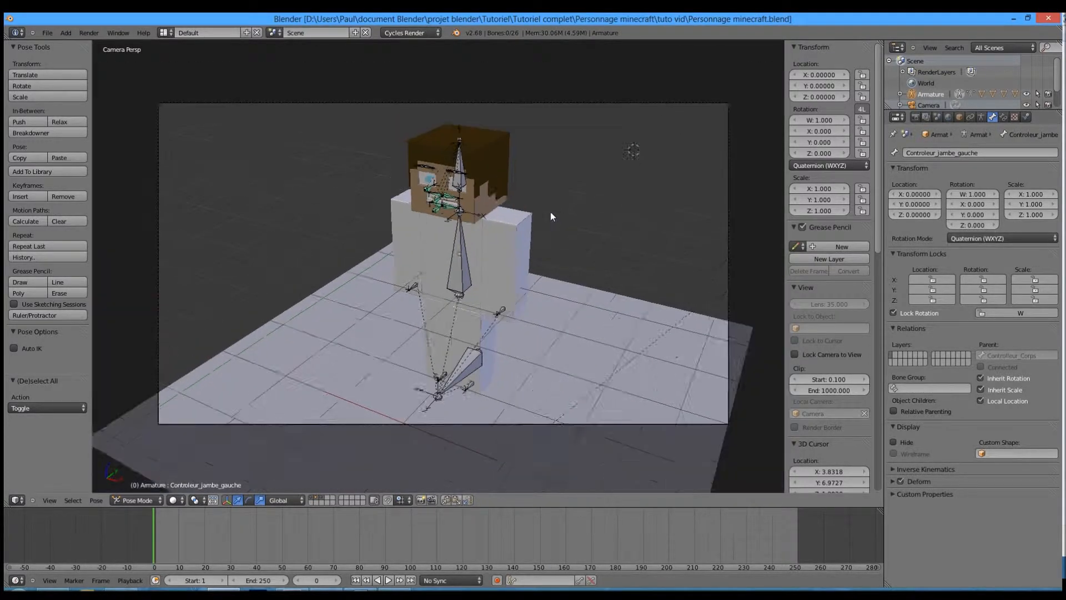
pyautogui.scroll(5, 512, 205)
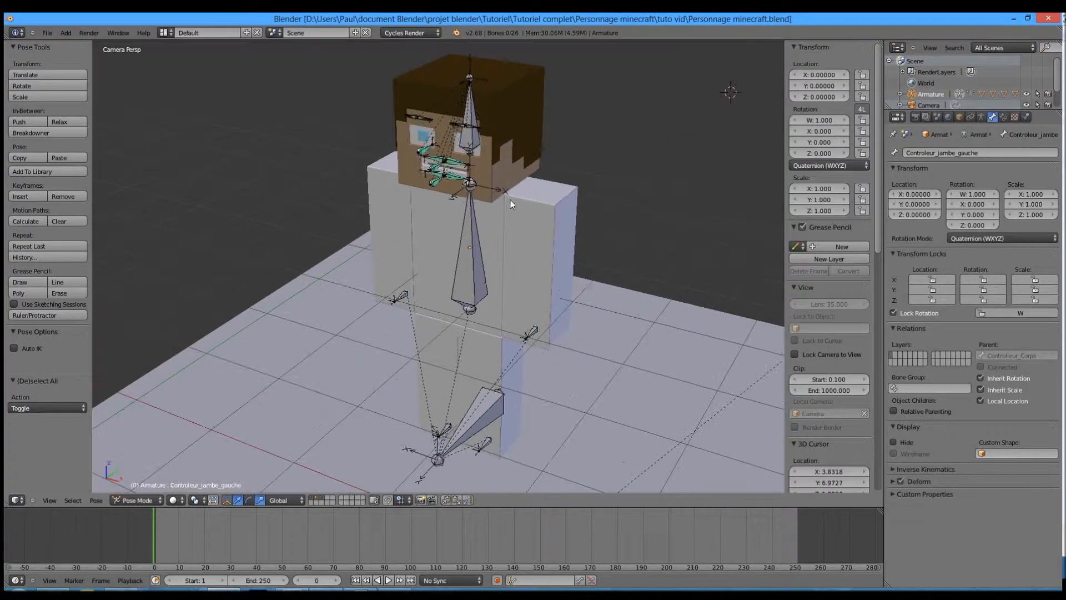
# Deselect all bones and try moving the left and right arm controller bones to test the rig
pyautogui.press('a')
pyautogui.press('a')
pyautogui.rightClick(531, 331)
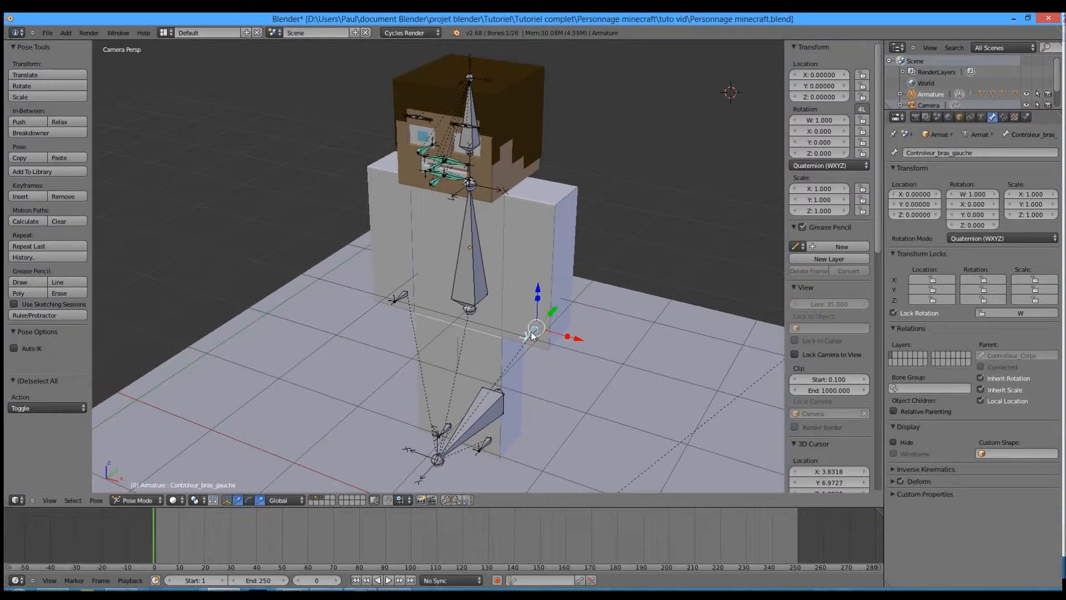
pyautogui.press('g')
pyautogui.rightClick(550, 310)
pyautogui.rightClick(401, 297)
pyautogui.press('g')
pyautogui.rightClick(461, 434)
# Try moving the right and left leg controller bones to test how the legs follow
pyautogui.rightClick(449, 428)
pyautogui.press('g')
pyautogui.rightClick(536, 449)
pyautogui.rightClick(486, 443)
pyautogui.press('g')
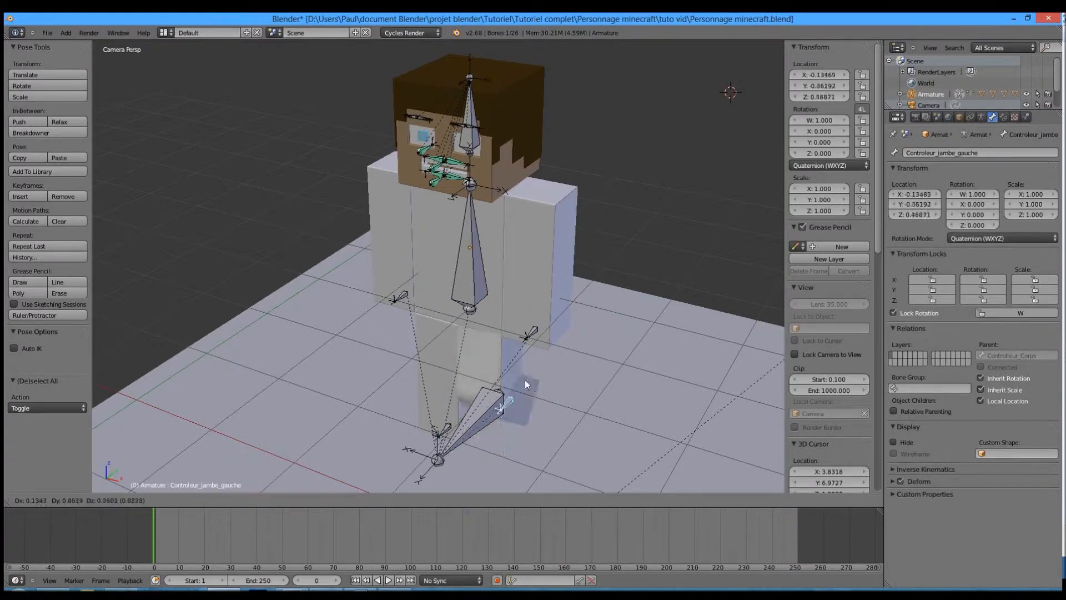
pyautogui.rightClick(608, 385)
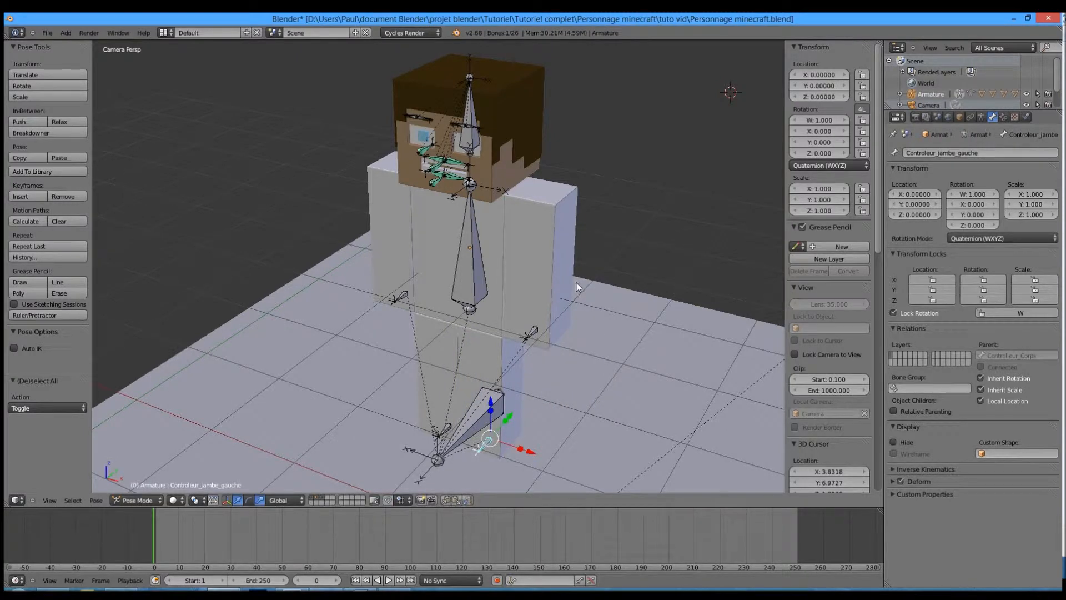
# Examine the parent bone assigned to the arm and leg controllers in Edit Mode
pyautogui.rightClick(464, 425)
pyautogui.rightClick(542, 332)
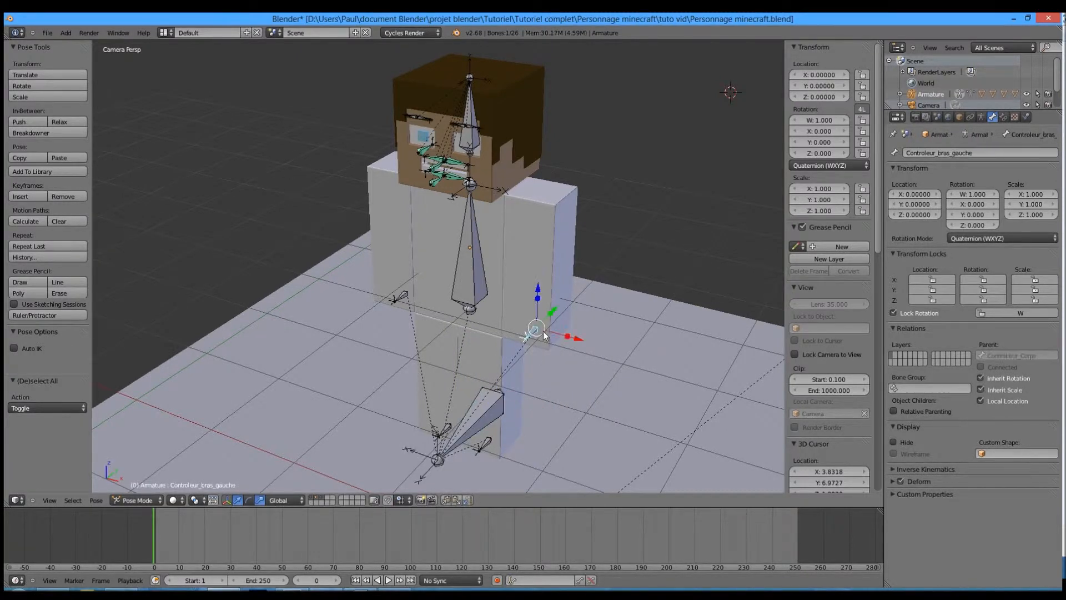
pyautogui.press('Tab')
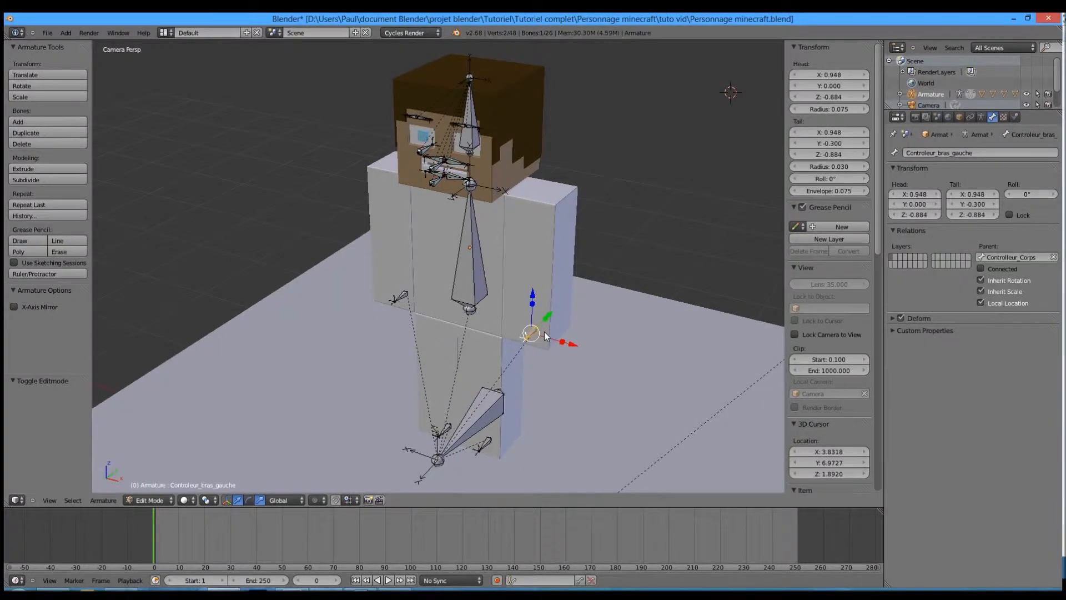
pyautogui.click(981, 118)
pyautogui.click(993, 117)
pyautogui.rightClick(399, 296)
pyautogui.rightClick(532, 331)
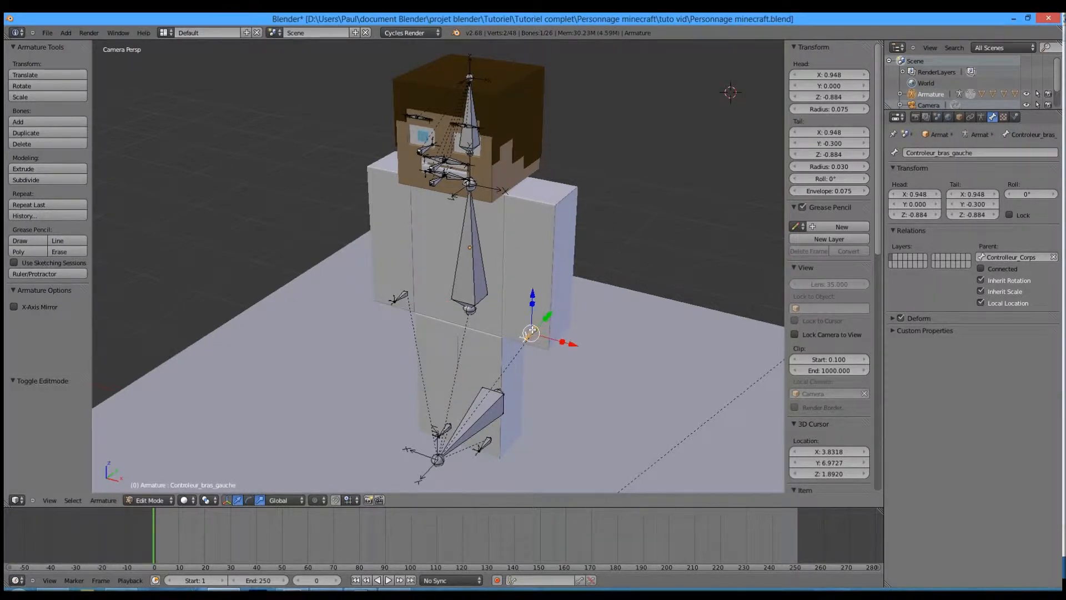
pyautogui.rightClick(403, 300)
pyautogui.rightClick(437, 429)
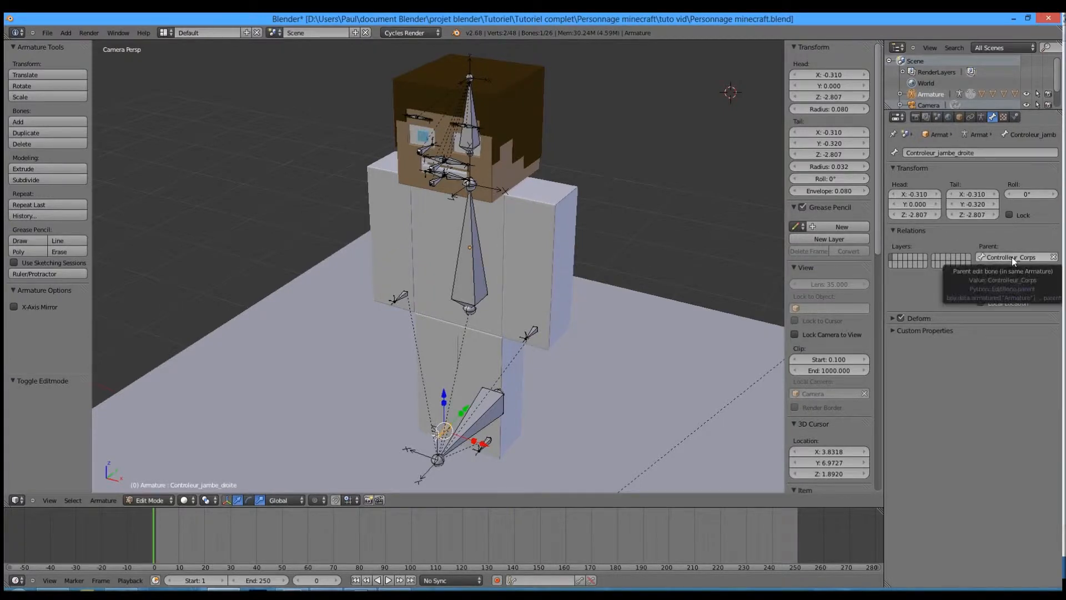
# Try moving the main Controlleur_Corps bone at the character's feet in Pose Mode
pyautogui.rightClick(475, 403)
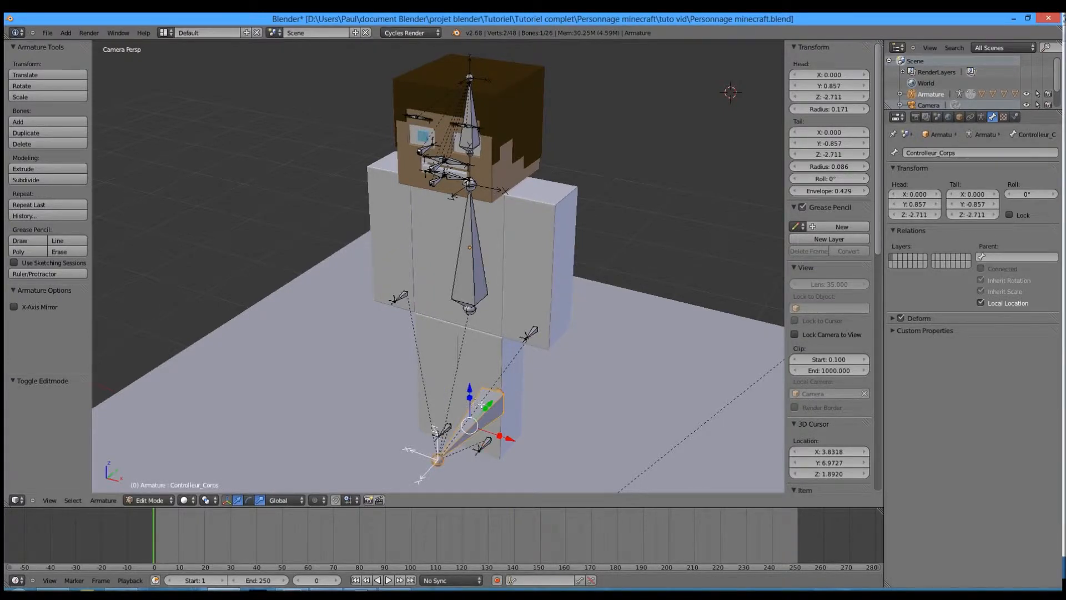
pyautogui.hotkey('ctrl', 'Tab')
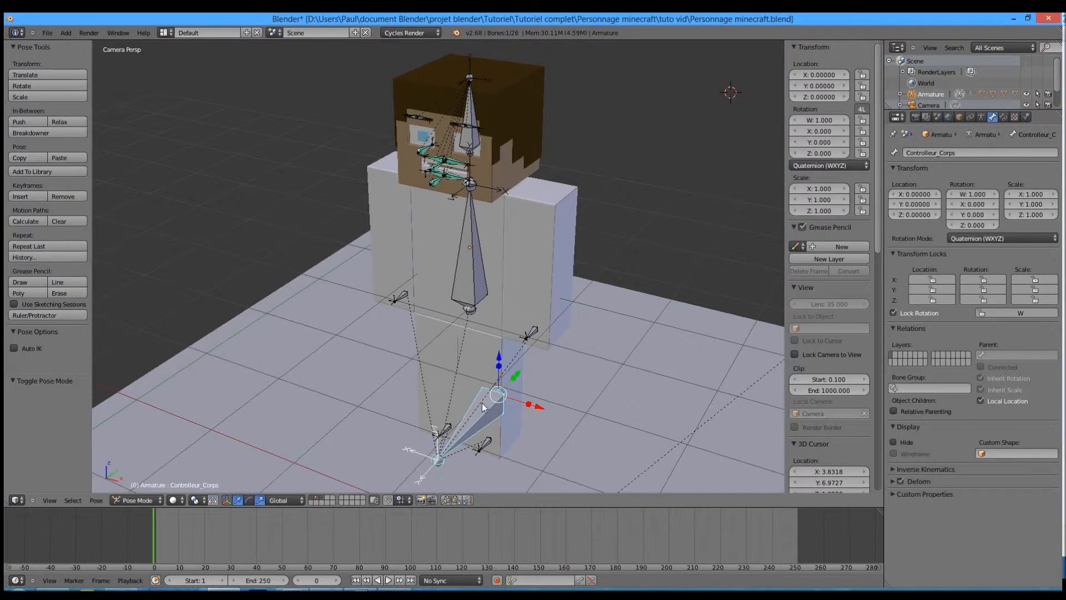
pyautogui.press('g')
pyautogui.rightClick(443, 326)
# Try moving the Corps bone in the right orthographic view to check how the torso and legs bend
pyautogui.press('KP_0')
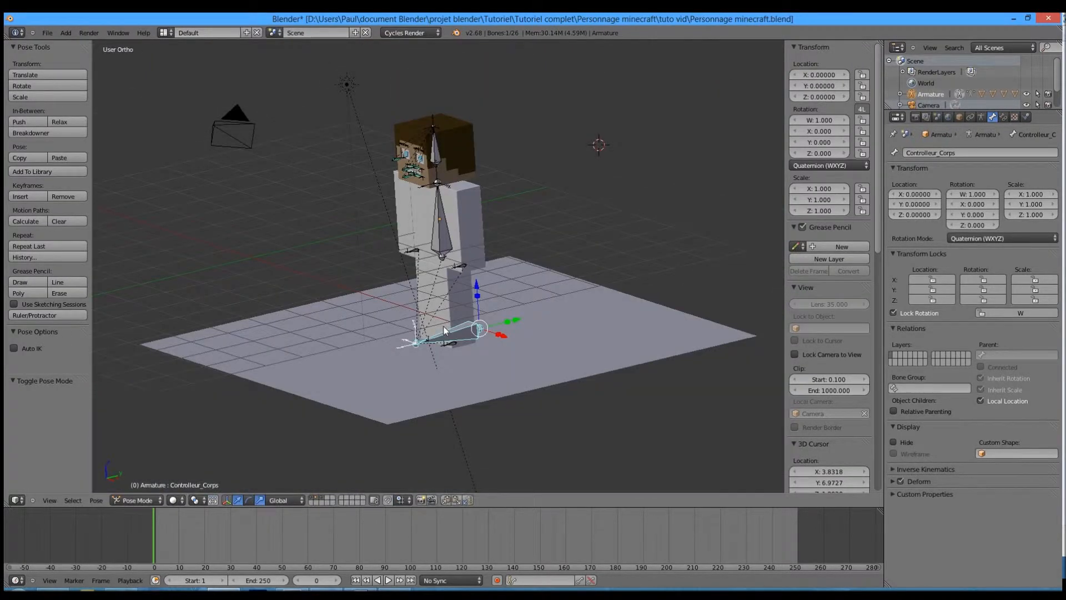
pyautogui.press('KP_3')
pyautogui.press('KP_Decimal')
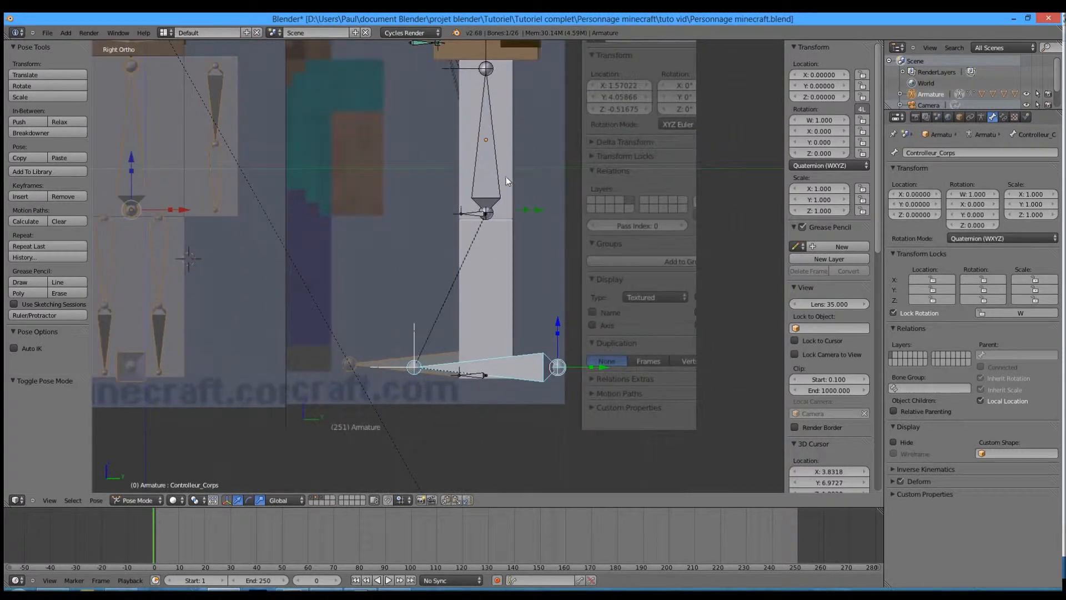
pyautogui.rightClick(502, 177)
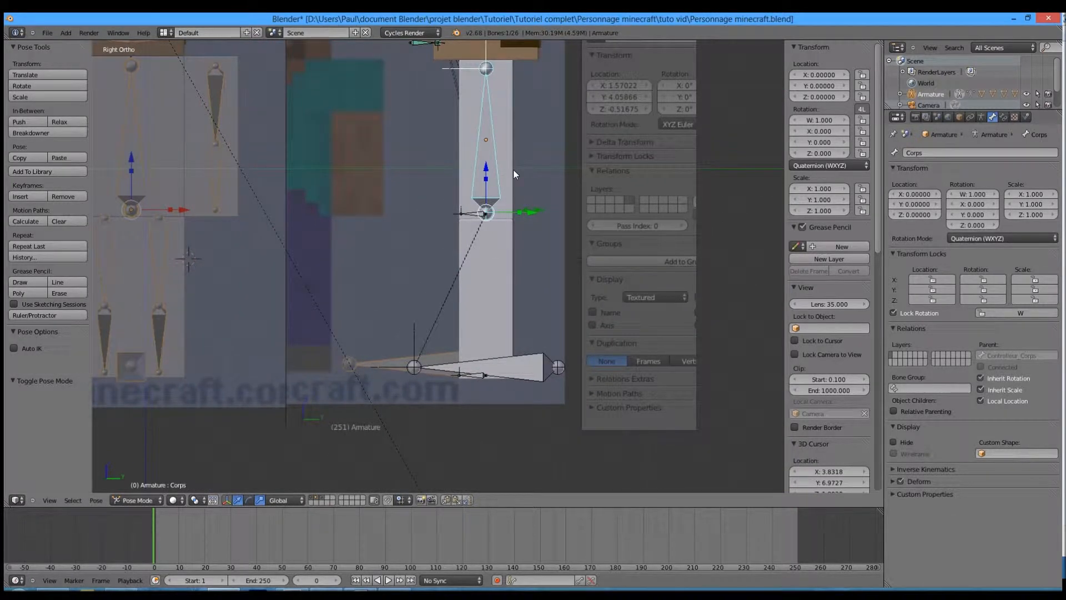
pyautogui.press('g')
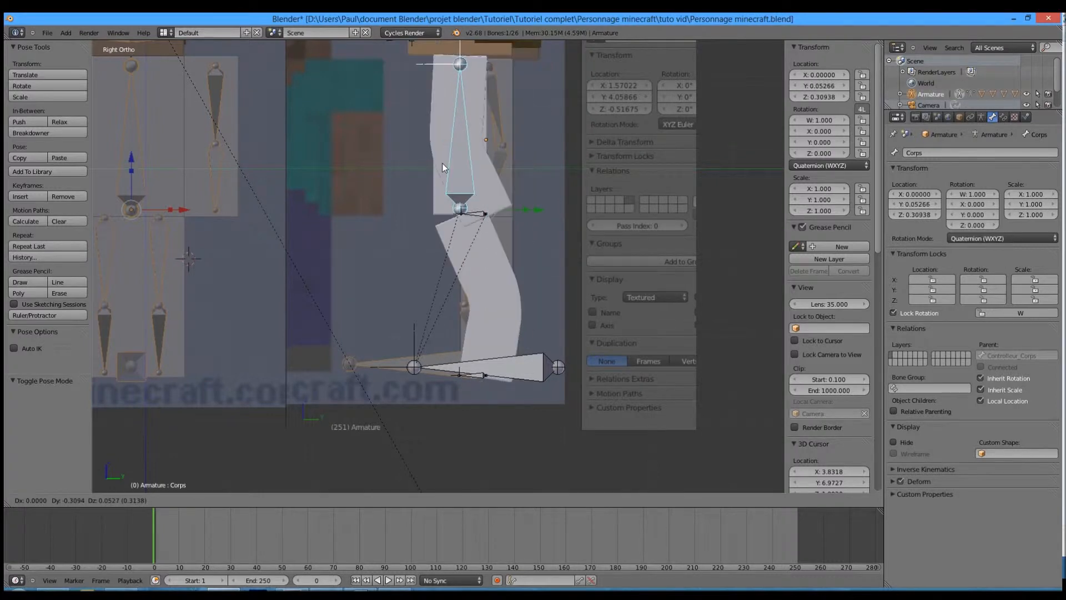
pyautogui.rightClick(492, 214)
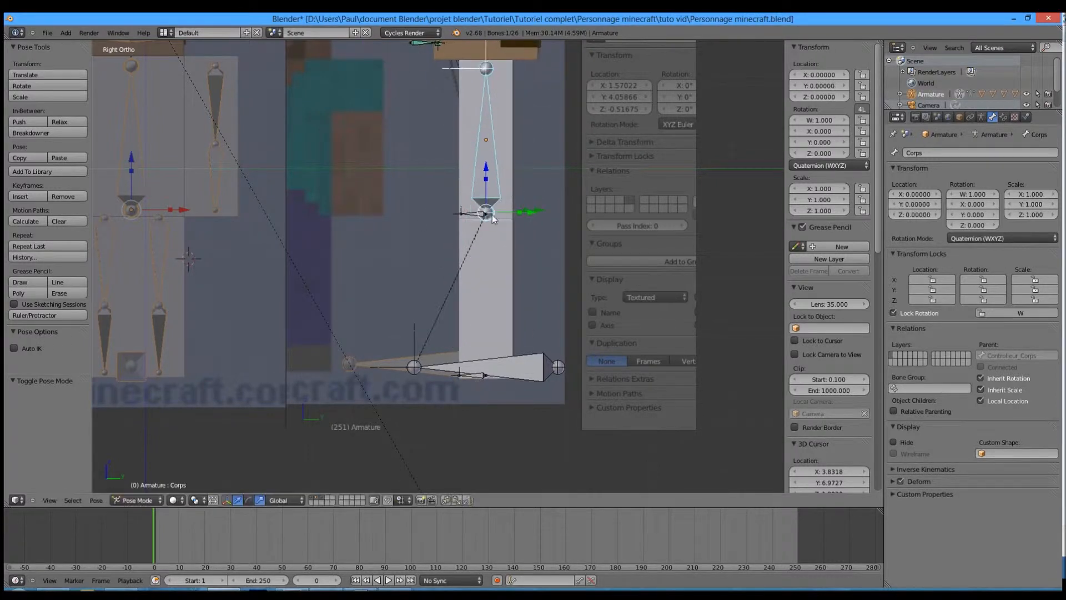
pyautogui.moveTo(492, 215); pyautogui.dragTo(476, 234, button='middle')
pyautogui.rightClick(538, 225)
pyautogui.scroll(-8, 511, 249)
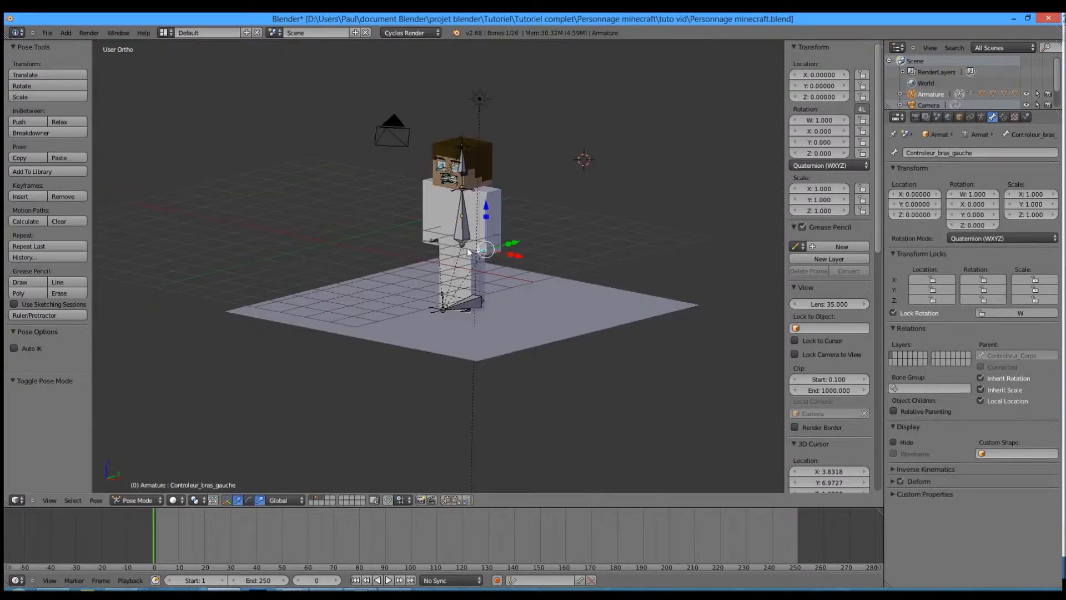
pyautogui.press('KP_0')
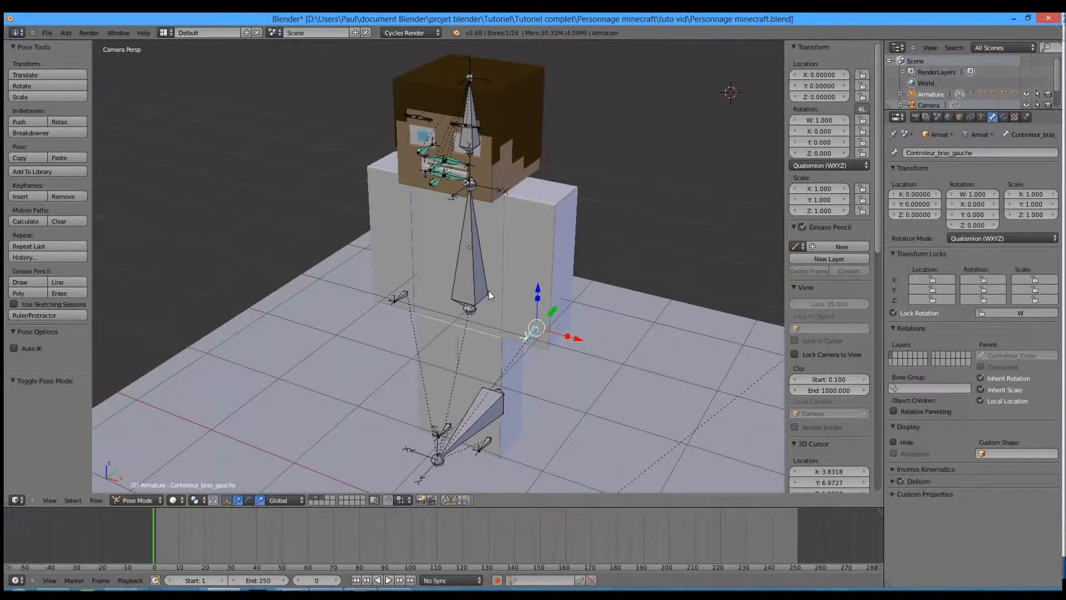
pyautogui.scroll(-3, 489, 291)
pyautogui.scroll(2, 482, 277)
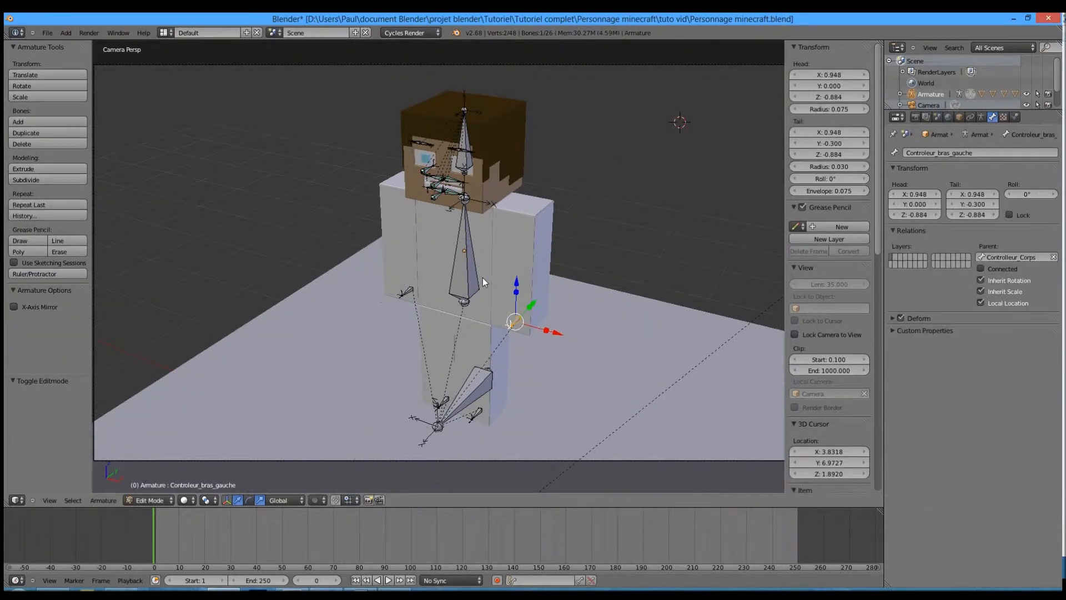
pyautogui.press('KP_3')
pyautogui.scroll(-2, 462, 321)
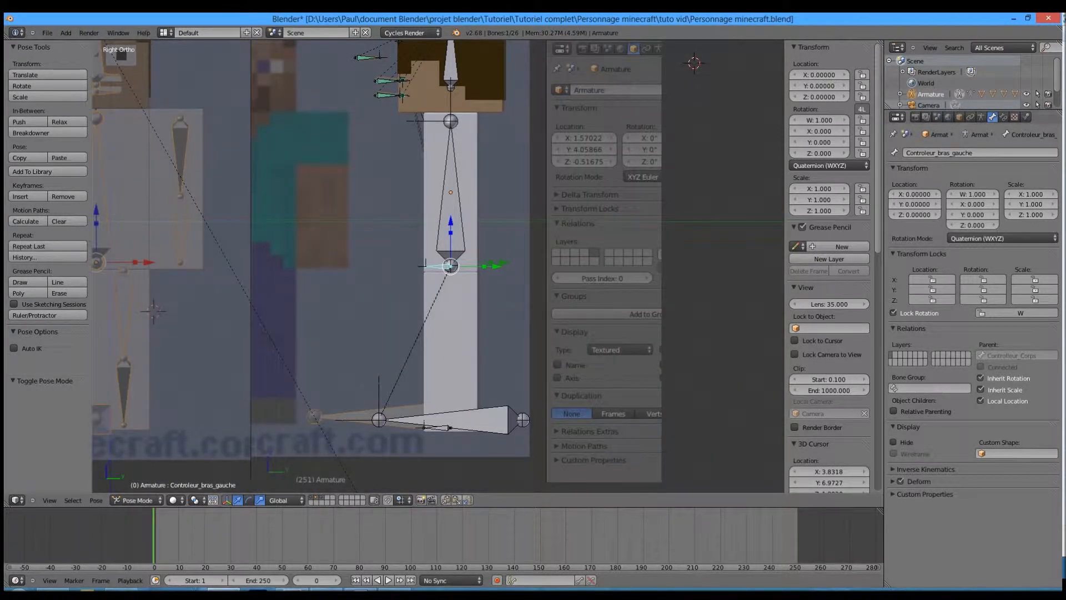
pyautogui.click(436, 316)
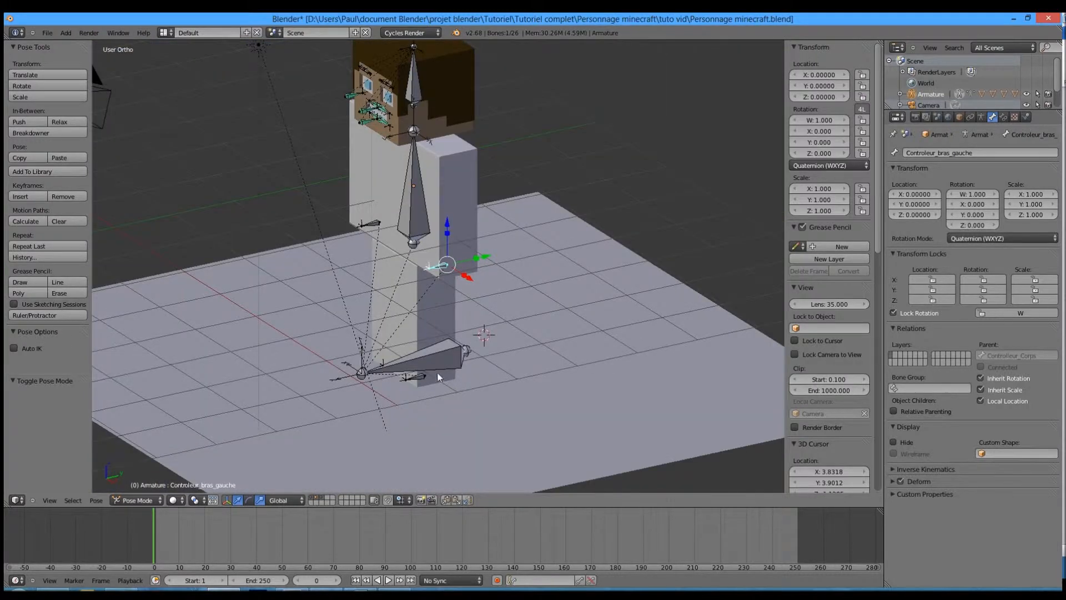
# Set the left leg controller's location to Y 0.3 and Z 0.011, and insert a Location keyframe at frame 0
pyautogui.rightClick(439, 377)
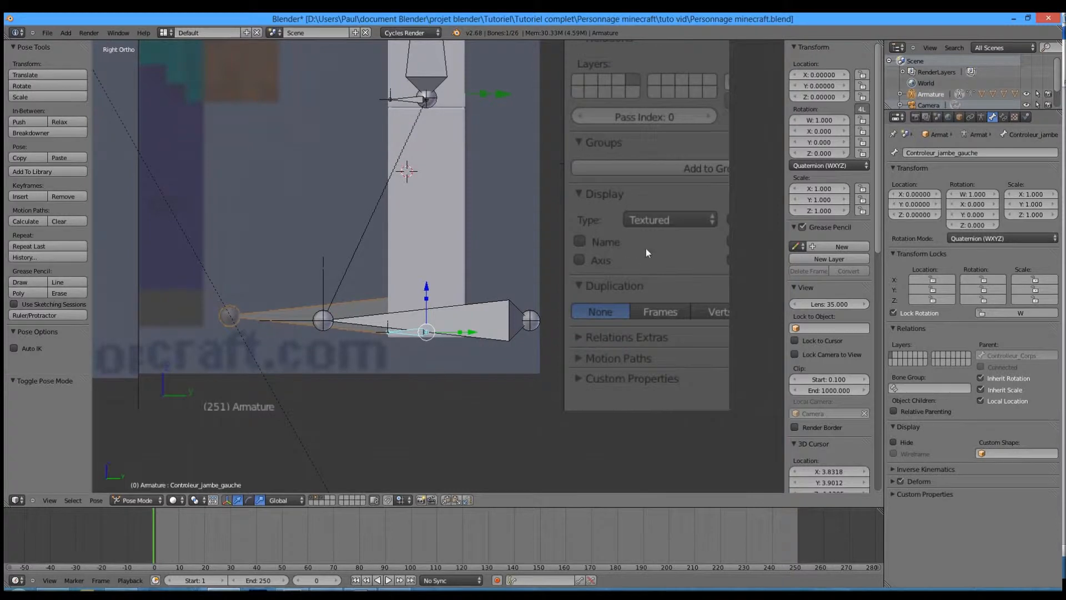
pyautogui.click(812, 83)
pyautogui.press('Tab')
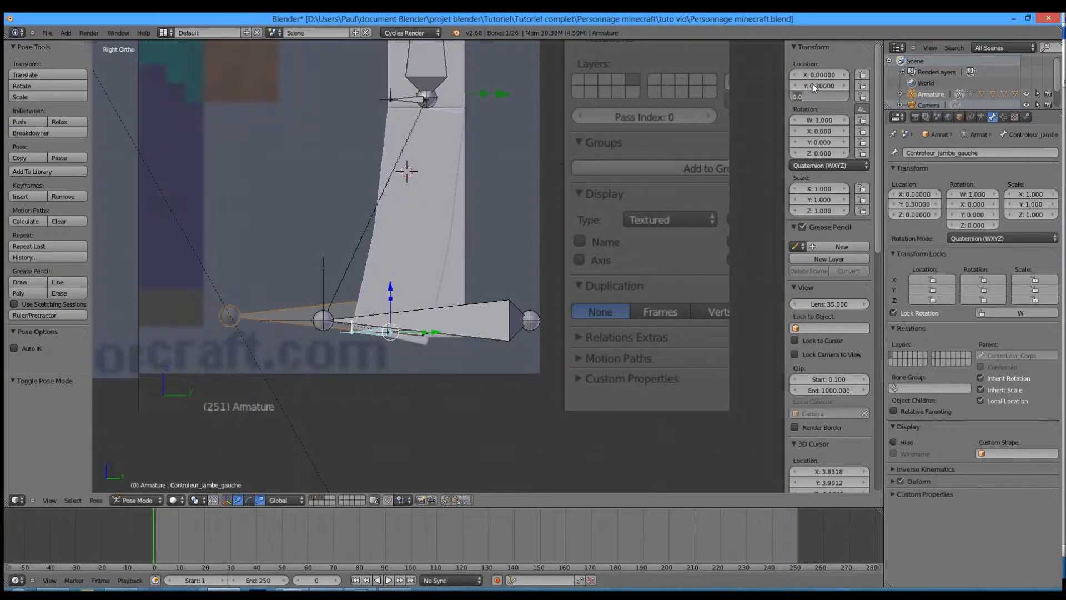
pyautogui.write('0.011')
pyautogui.press('Return')
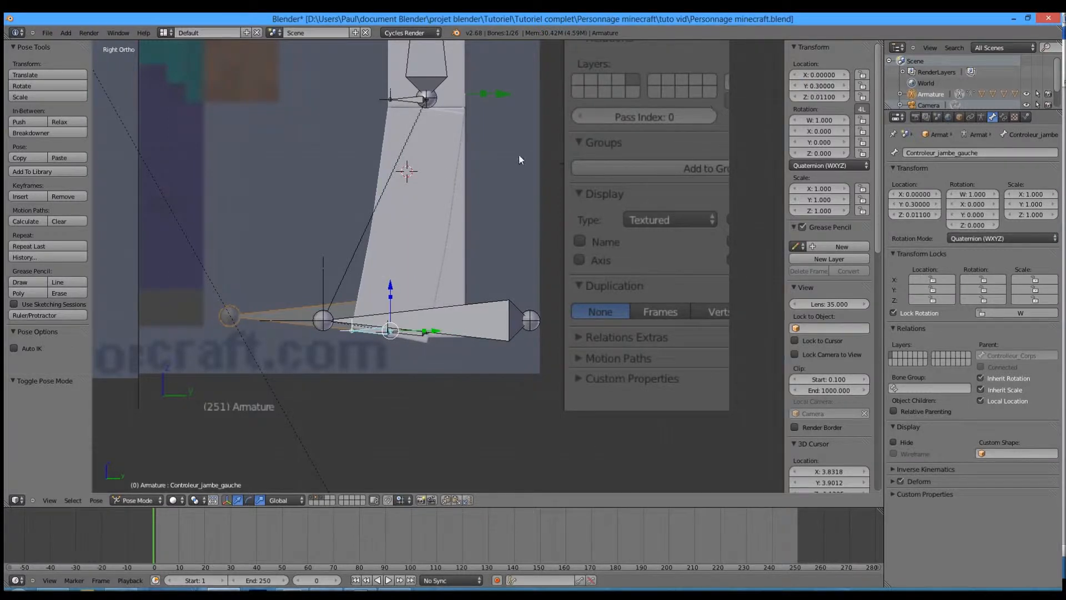
pyautogui.press('i')
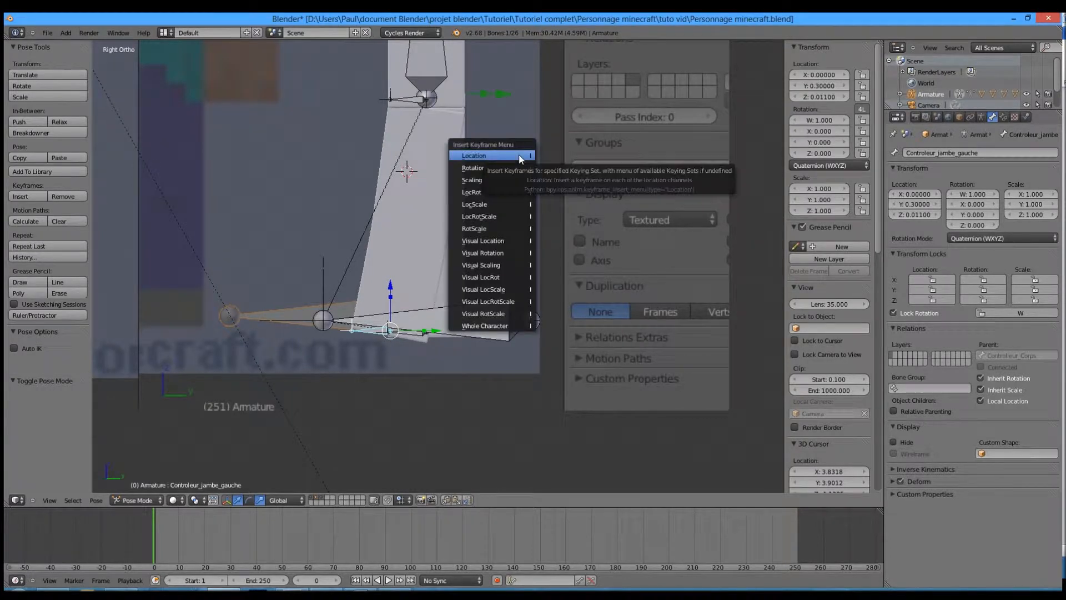
pyautogui.click(521, 157)
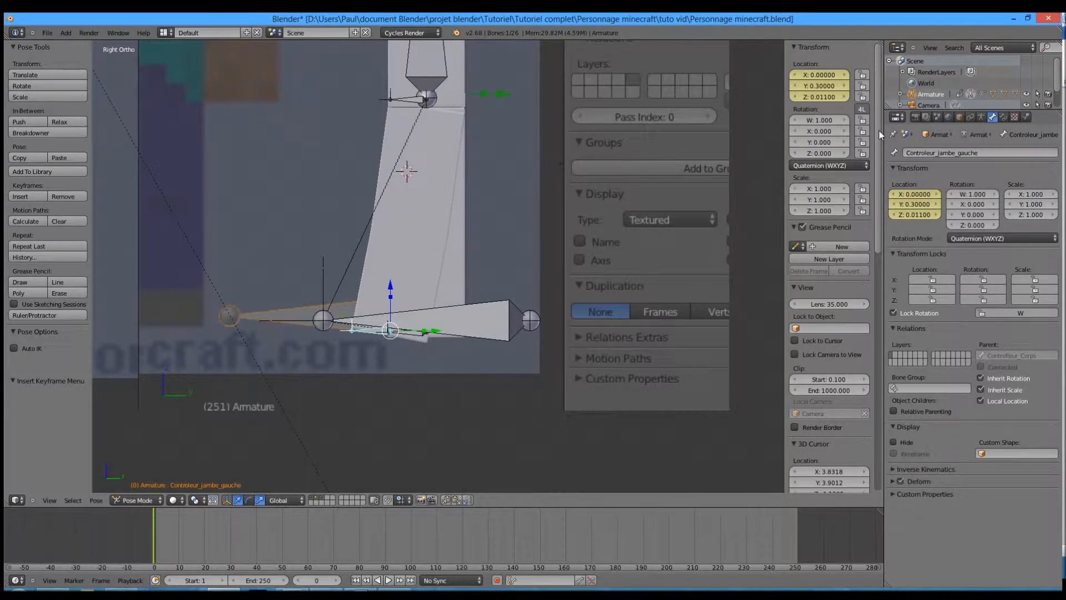
# Set the right leg controller's location to Y -0.7 and Z 0.25
pyautogui.moveTo(396, 261); pyautogui.dragTo(291, 291, button='middle')
pyautogui.rightClick(291, 291)
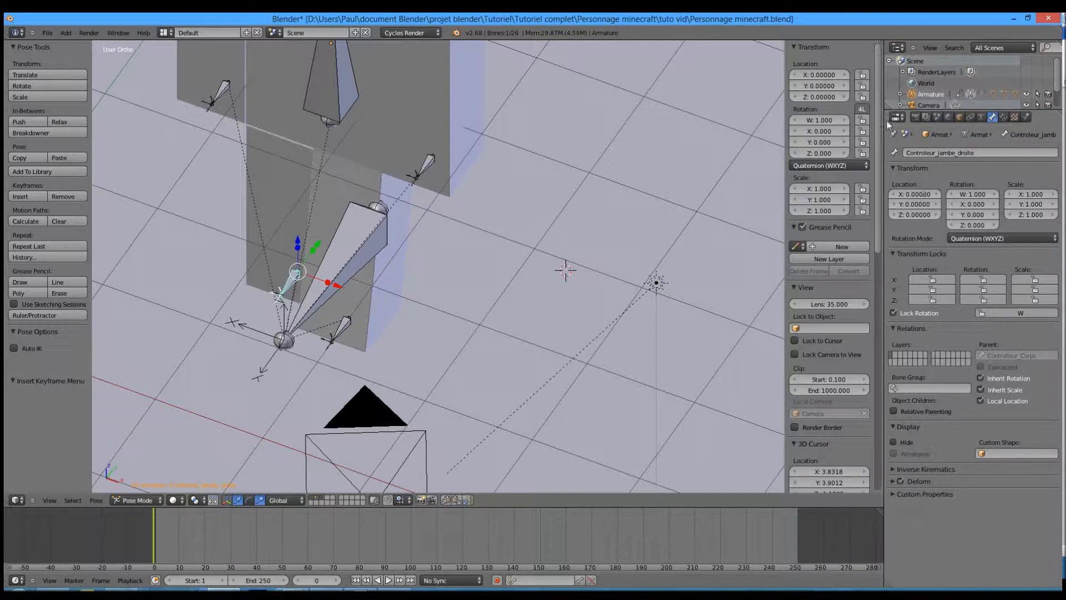
pyautogui.click(812, 85)
pyautogui.write('-0.7')
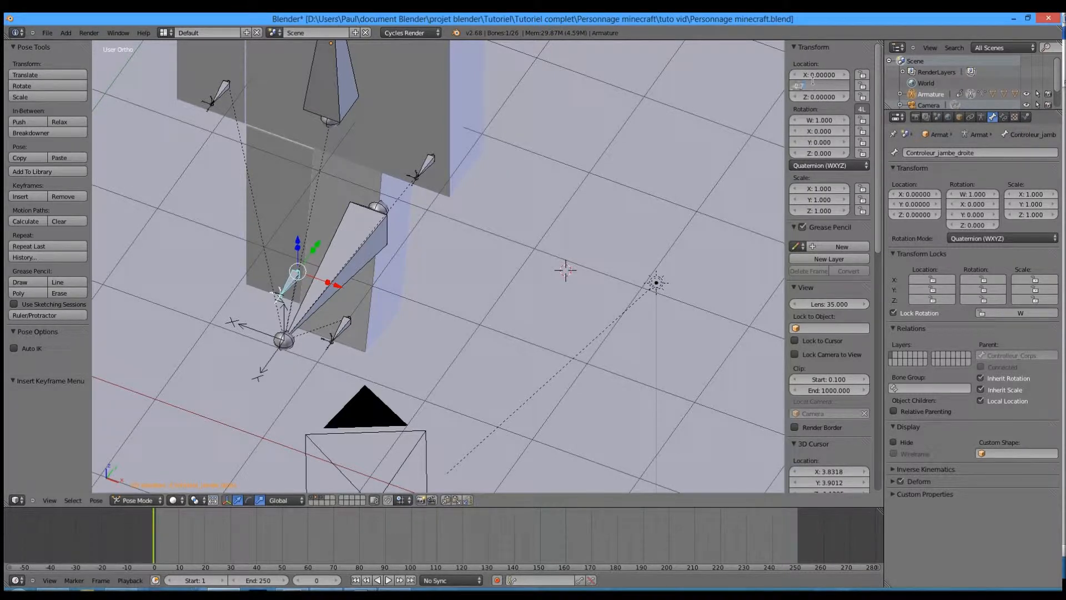
pyautogui.press('Tab')
pyautogui.write('0.25')
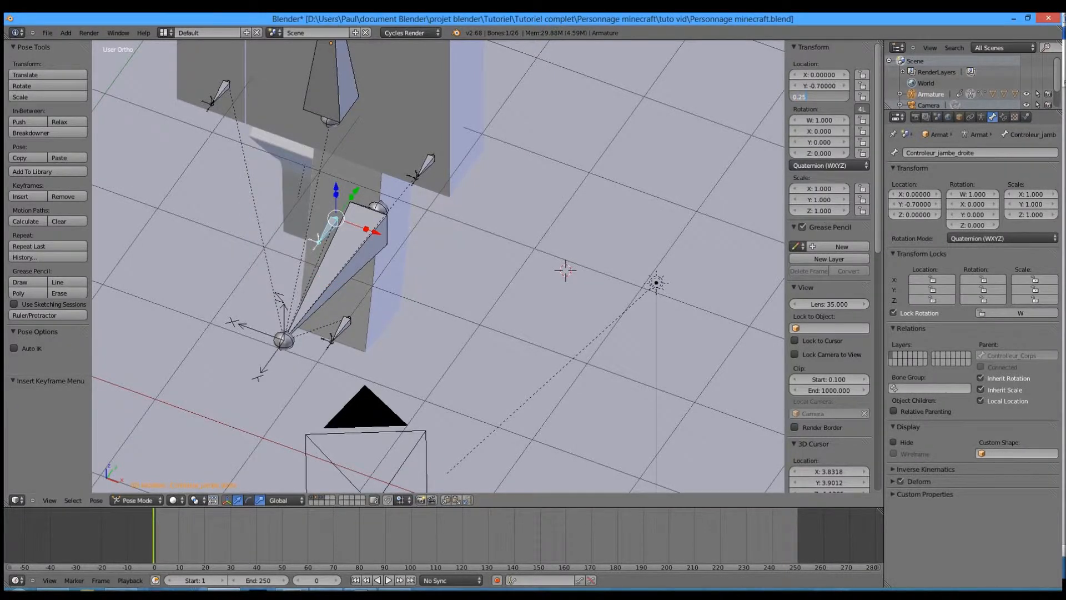
pyautogui.press('Return')
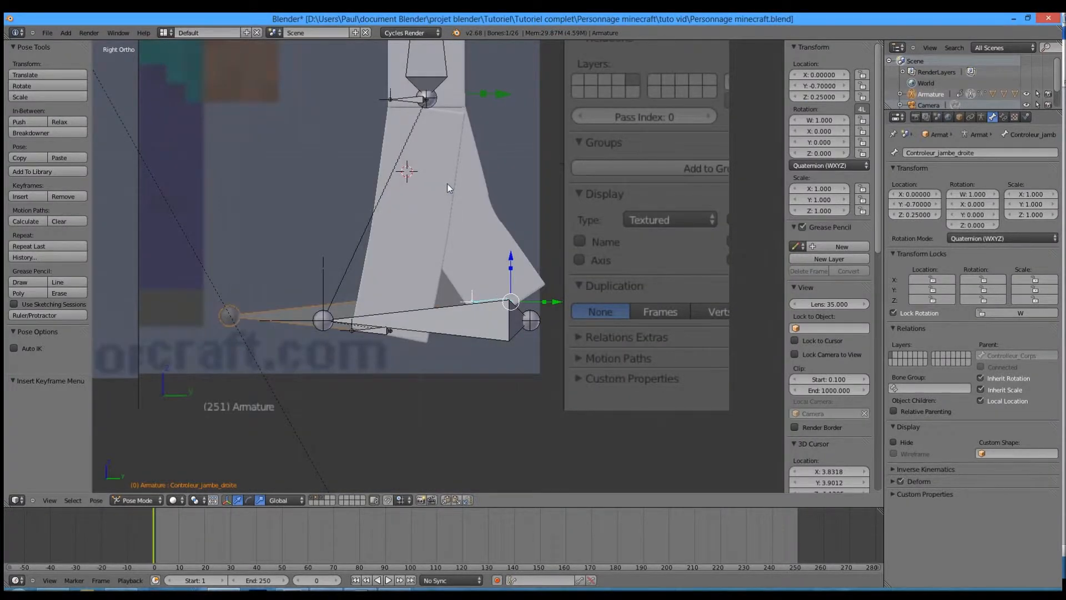
# Select the Corps bone and lower the torso by about 0.11 along the vertical axis
pyautogui.scroll(-2, 472, 187)
pyautogui.press('z')
pyautogui.rightClick(425, 231)
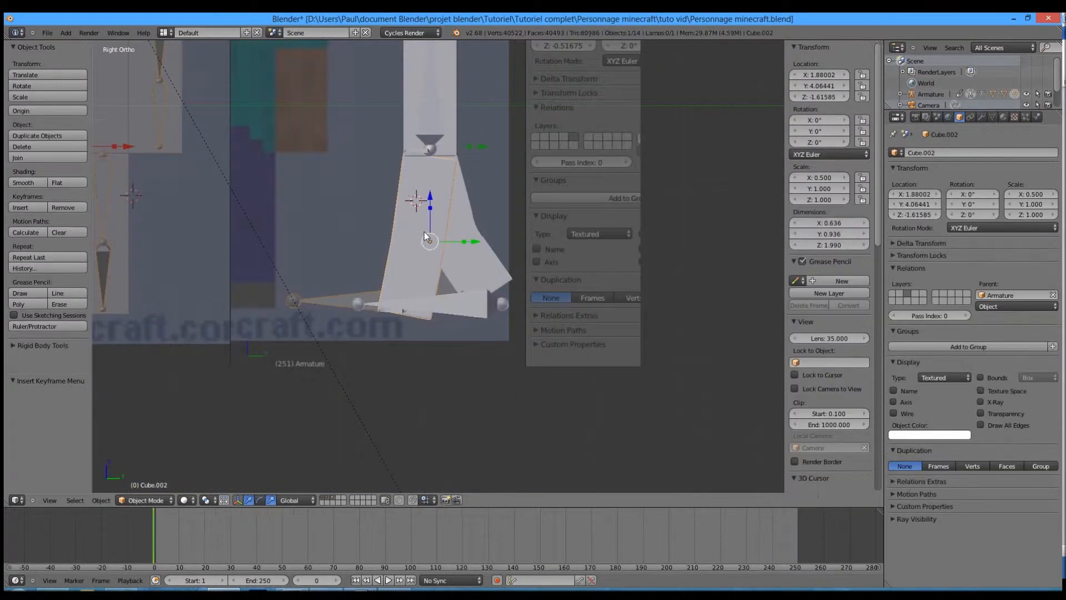
pyautogui.keyDown('shift'); pyautogui.moveTo(443, 200); pyautogui.dragTo(466, 212, button='middle'); pyautogui.keyUp('shift')
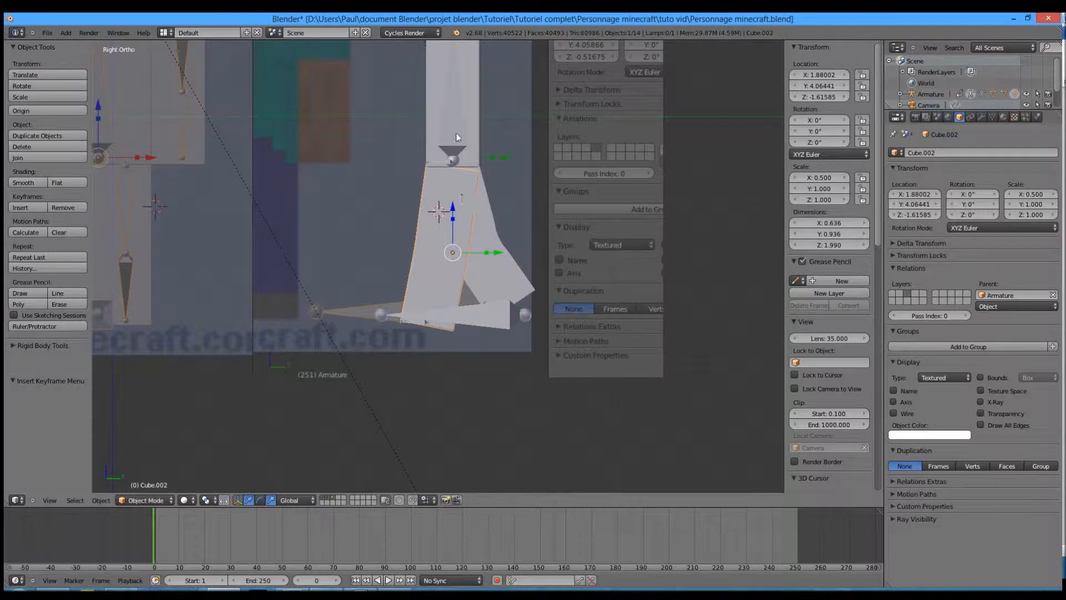
pyautogui.rightClick(455, 134)
pyautogui.keyDown('shift'); pyautogui.moveTo(442, 143); pyautogui.dragTo(477, 171, button='middle'); pyautogui.keyUp('shift')
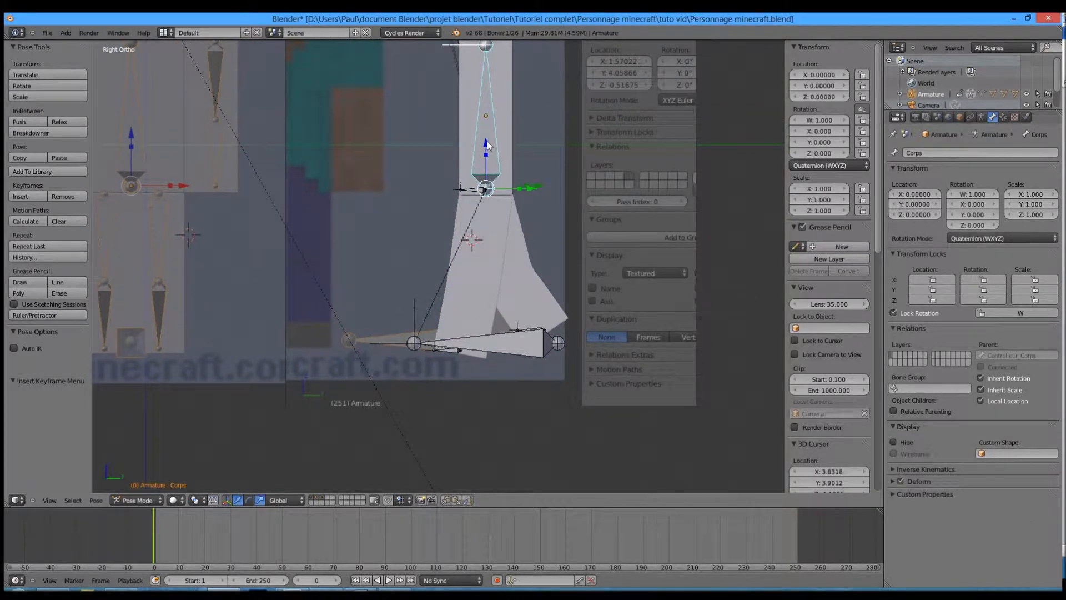
pyautogui.moveTo(488, 141); pyautogui.dragTo(490, 144)
pyautogui.scroll(1, 469, 192)
pyautogui.keyDown('shift'); pyautogui.moveTo(509, 160); pyautogui.dragTo(499, 192, button='middle'); pyautogui.keyUp('shift')
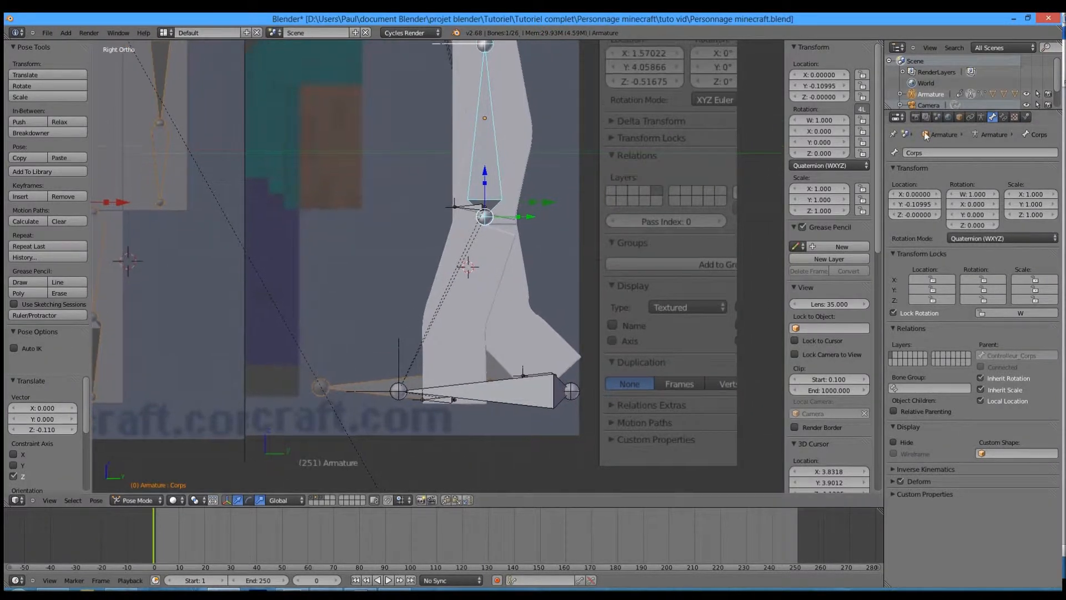
# Set the Corps bone's Y location to exactly -0.11 and save the file
pyautogui.click(812, 85)
pyautogui.press('BackSpace')
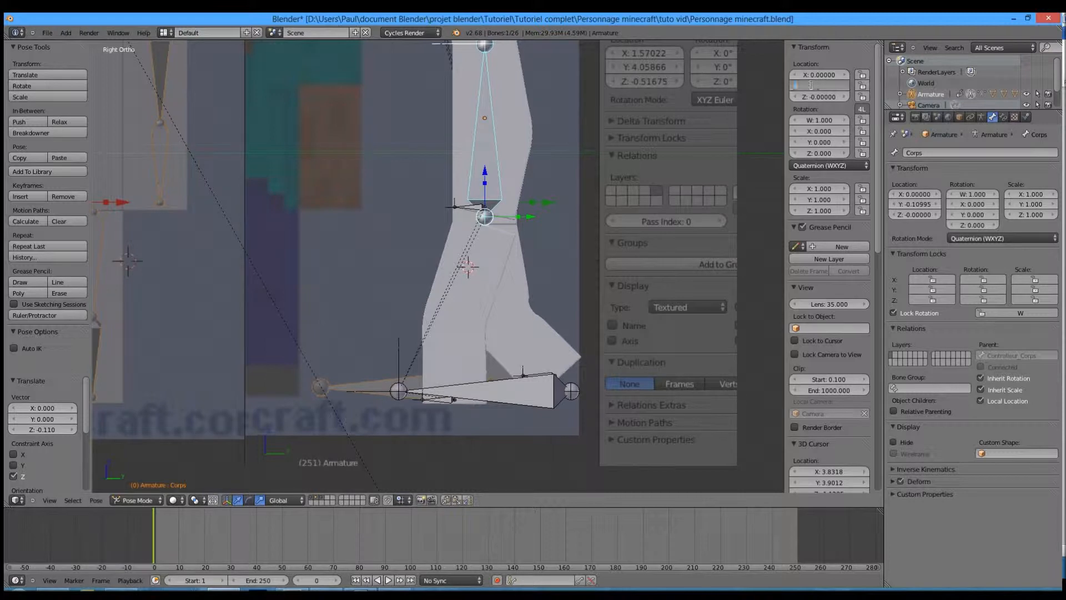
pyautogui.write('-0.11')
pyautogui.press('Return')
pyautogui.hotkey('ctrl', 's')
# Insert a Location keyframe for the Corps bone at frame 0
pyautogui.click(528, 225)
pyautogui.press('i')
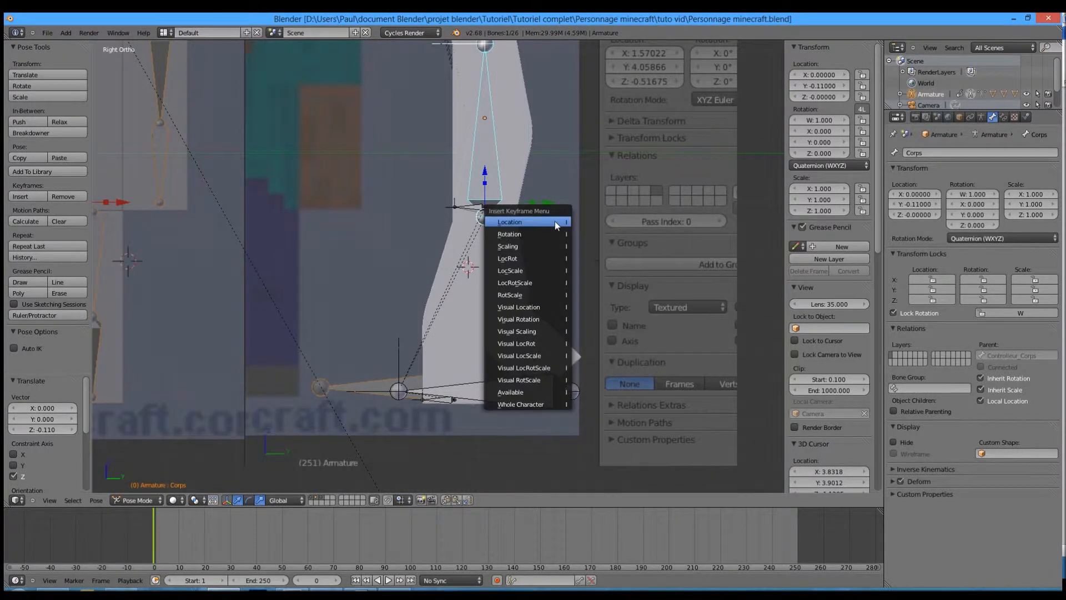
pyautogui.click(488, 230)
# Select the right leg controller and insert a Location keyframe for it at frame 0
pyautogui.moveTo(488, 232); pyautogui.dragTo(556, 302, button='middle')
pyautogui.rightClick(344, 284)
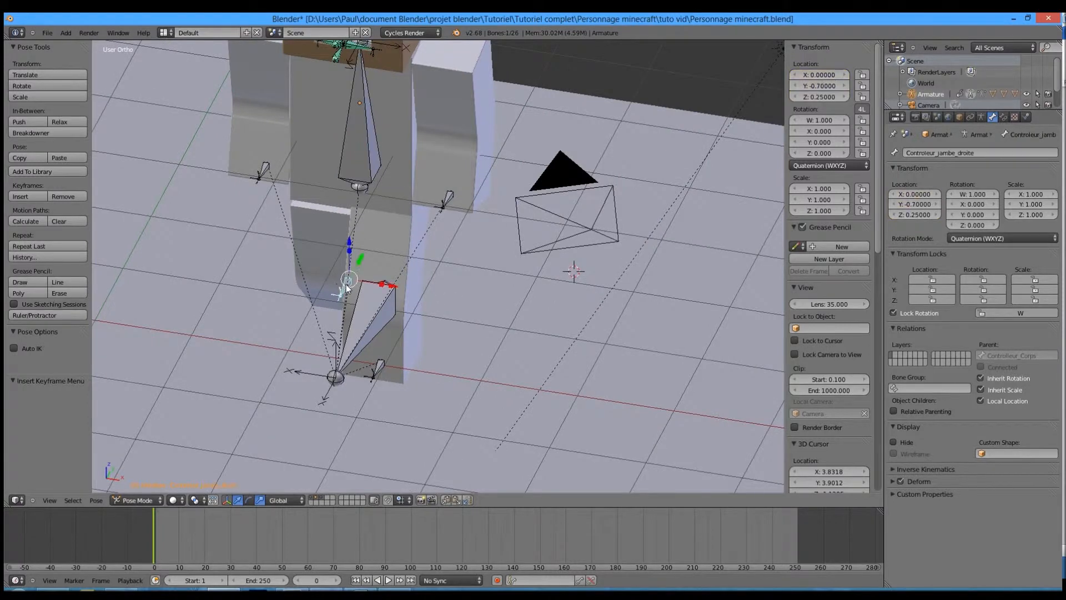
pyautogui.press('i')
pyautogui.click(347, 281)
# Set the left arm controller's location to X -0.02, Y -0.6 and Z 0.15, and insert a Location keyframe at frame 0
pyautogui.moveTo(348, 281); pyautogui.dragTo(366, 243, button='middle')
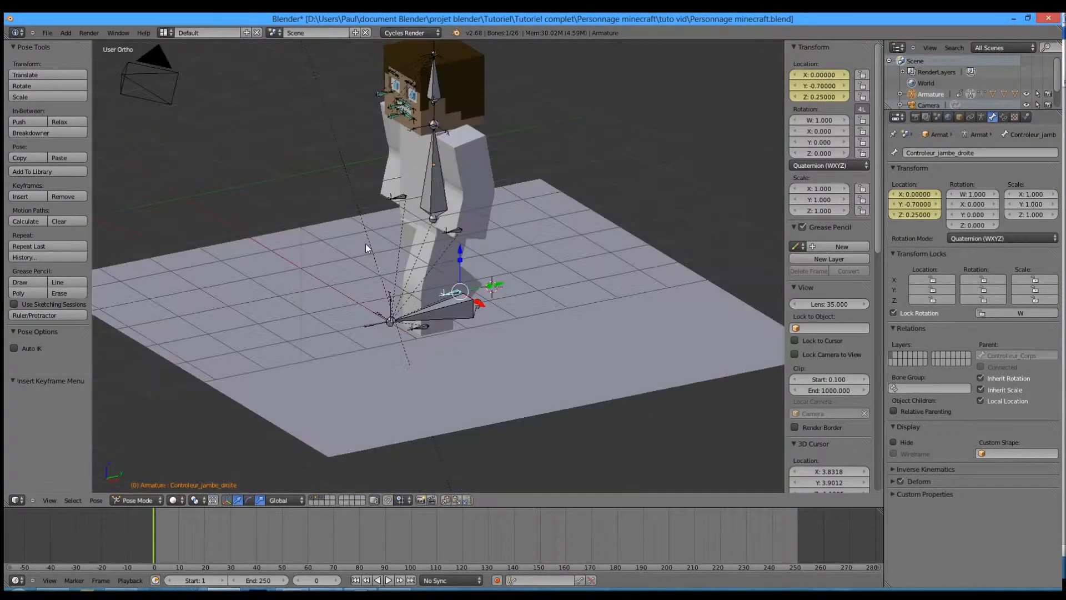
pyautogui.rightClick(461, 232)
pyautogui.press('KP_3')
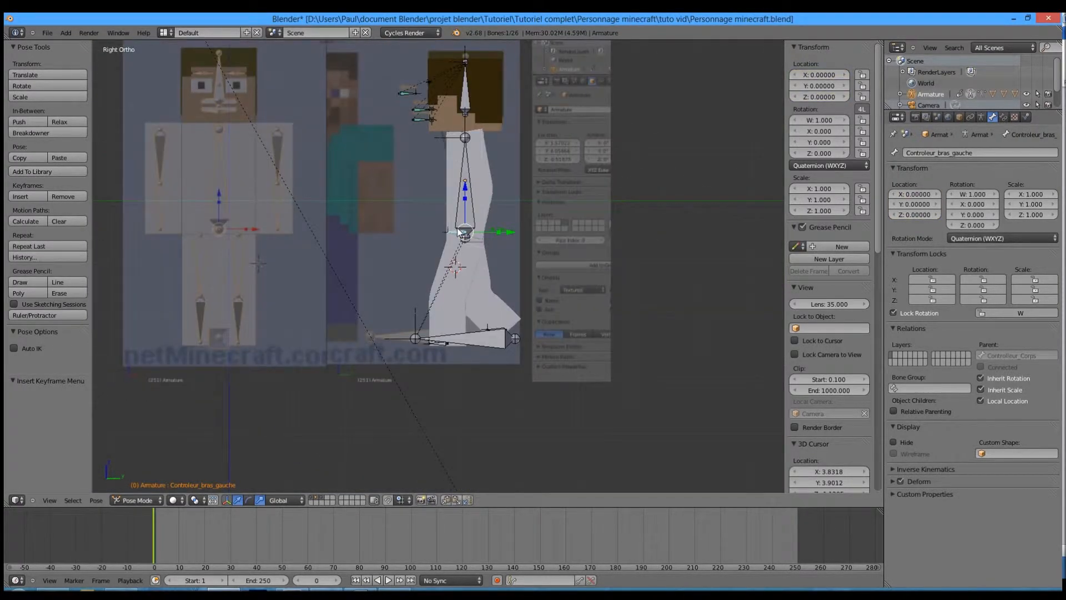
pyautogui.scroll(3, 468, 225)
pyautogui.keyDown('shift'); pyautogui.moveTo(432, 189); pyautogui.dragTo(460, 293, button='middle'); pyautogui.keyUp('shift')
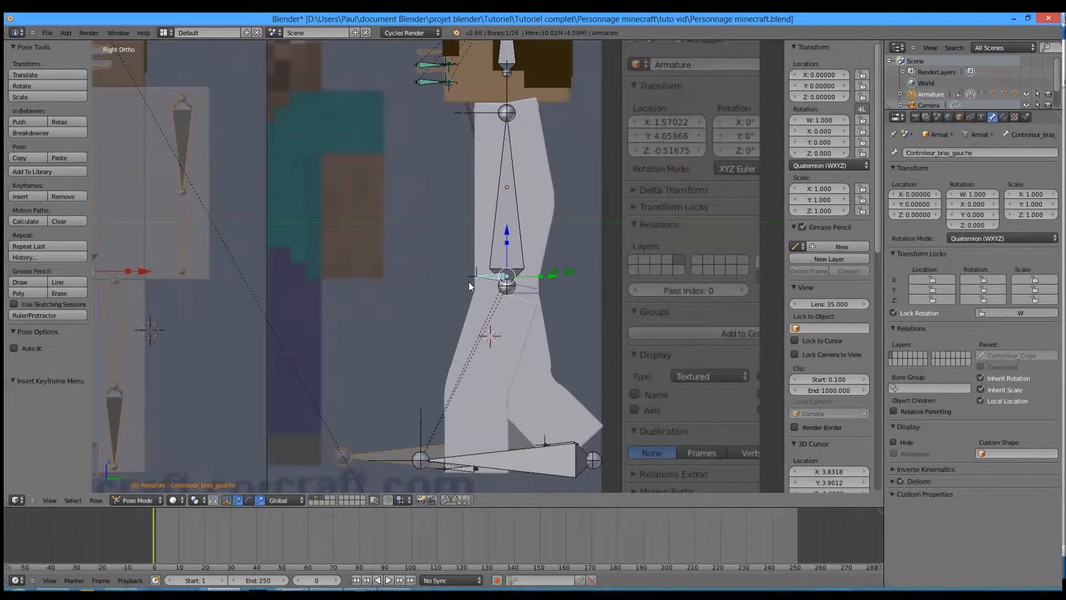
pyautogui.moveTo(467, 287); pyautogui.dragTo(505, 295, button='middle')
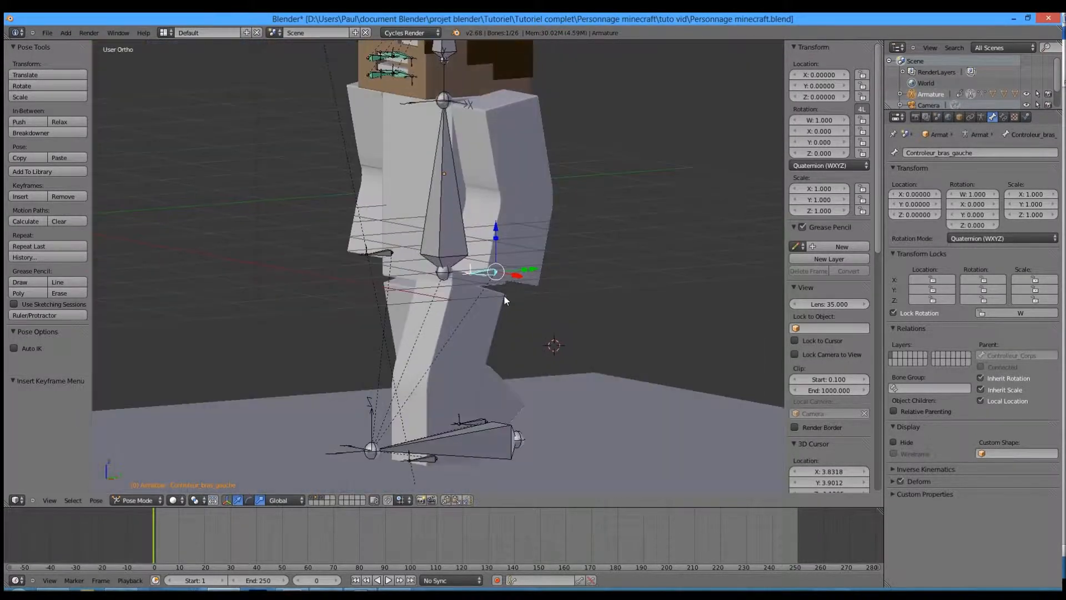
pyautogui.press('KP_3')
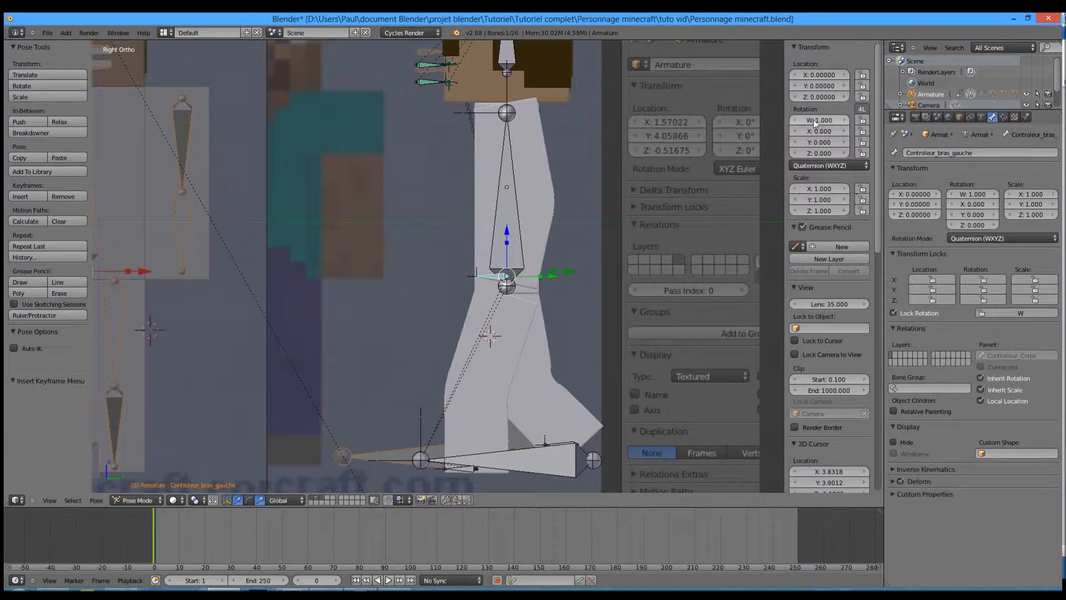
pyautogui.write('-0.02')
pyautogui.press('Tab')
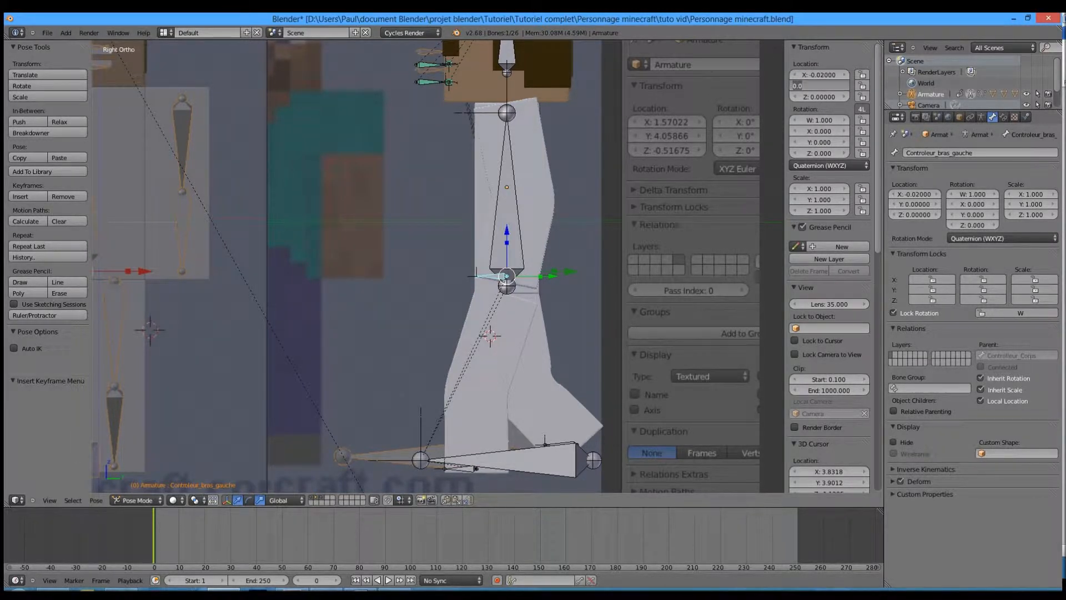
pyautogui.press('BackSpace')
pyautogui.write('-0.6')
pyautogui.press('Tab')
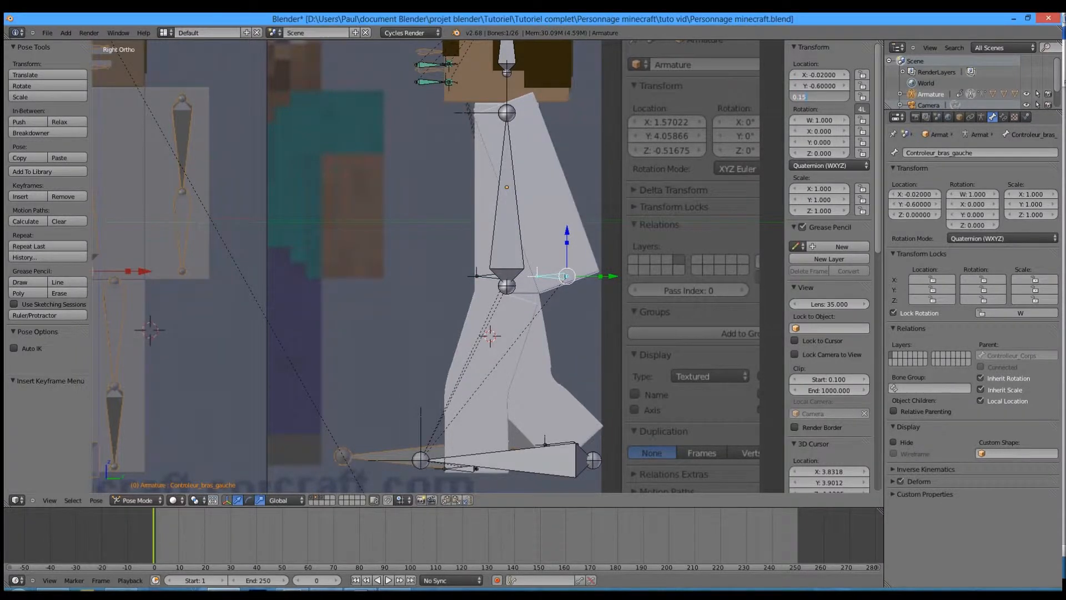
pyautogui.press('Return')
pyautogui.press('i')
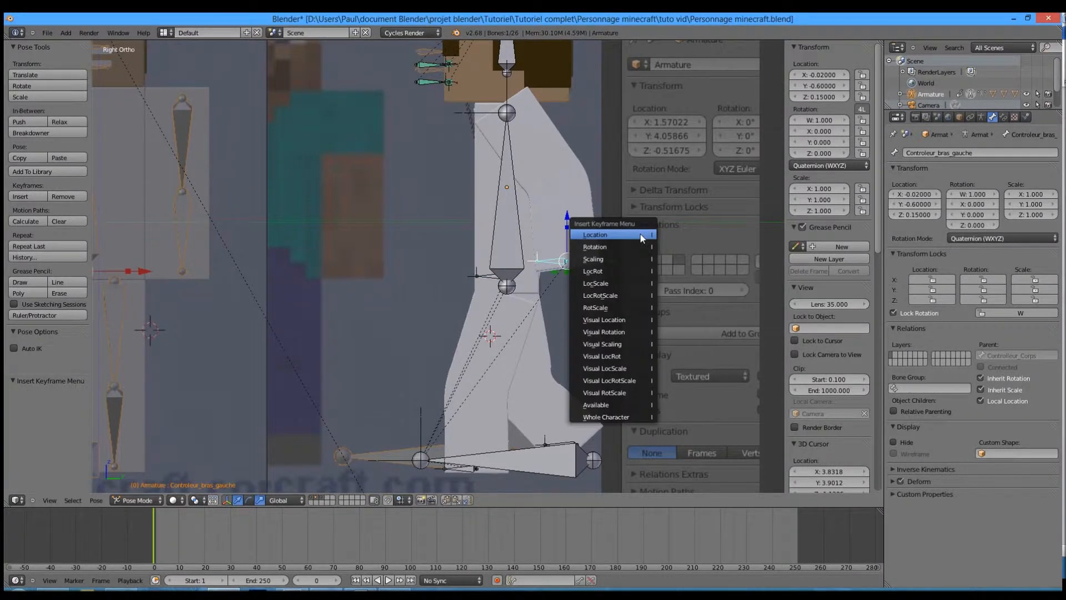
pyautogui.click(641, 235)
# Set the right arm controller's location to X 0.02, Y 0.3 and Z 0.11
pyautogui.moveTo(641, 234); pyautogui.dragTo(385, 230, button='middle')
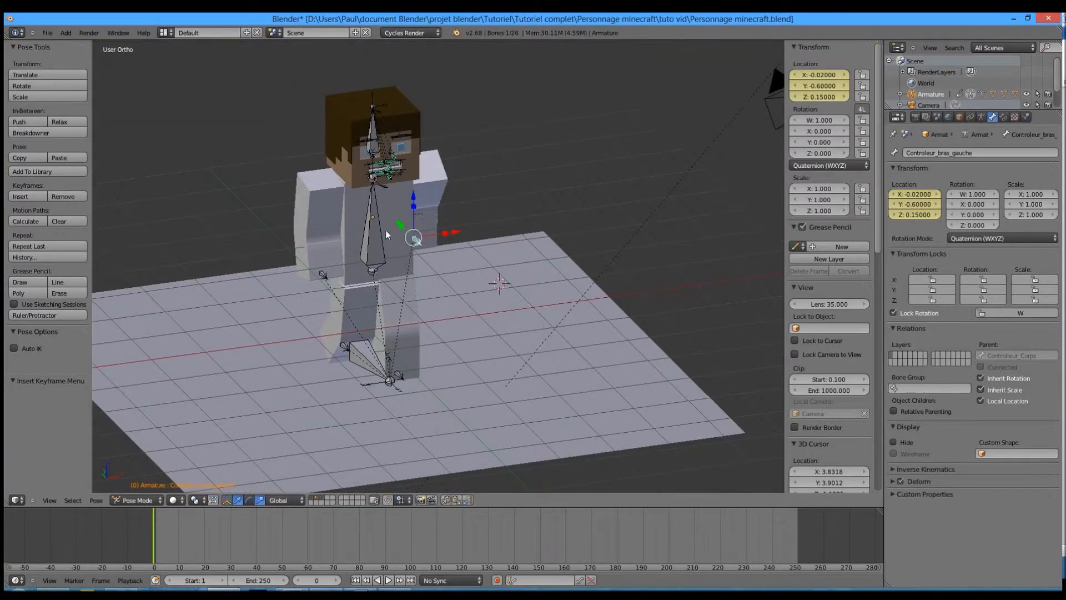
pyautogui.rightClick(355, 245)
pyautogui.press('KP_3')
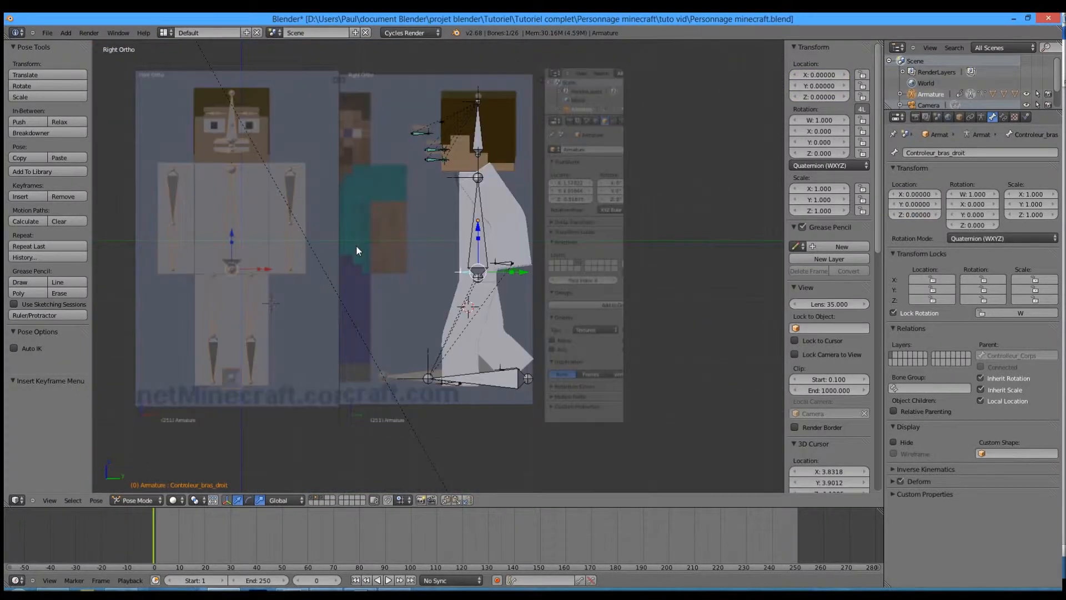
pyautogui.click(819, 85)
pyautogui.write('0.3')
pyautogui.press('Tab')
pyautogui.write('0.1')
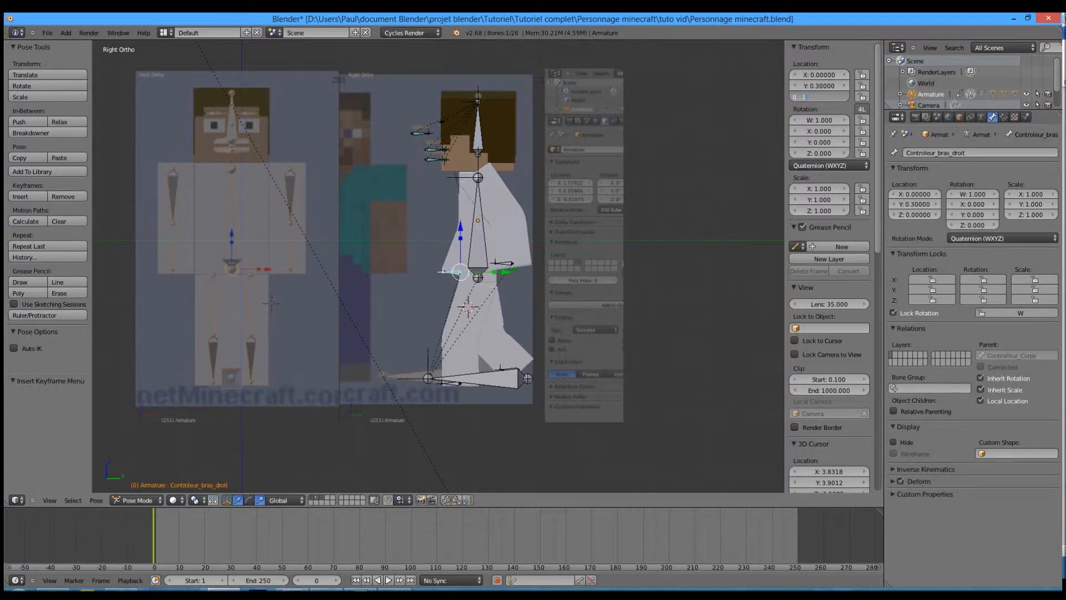
pyautogui.write('1')
pyautogui.press('Return')
pyautogui.click(816, 74)
pyautogui.write('0.02')
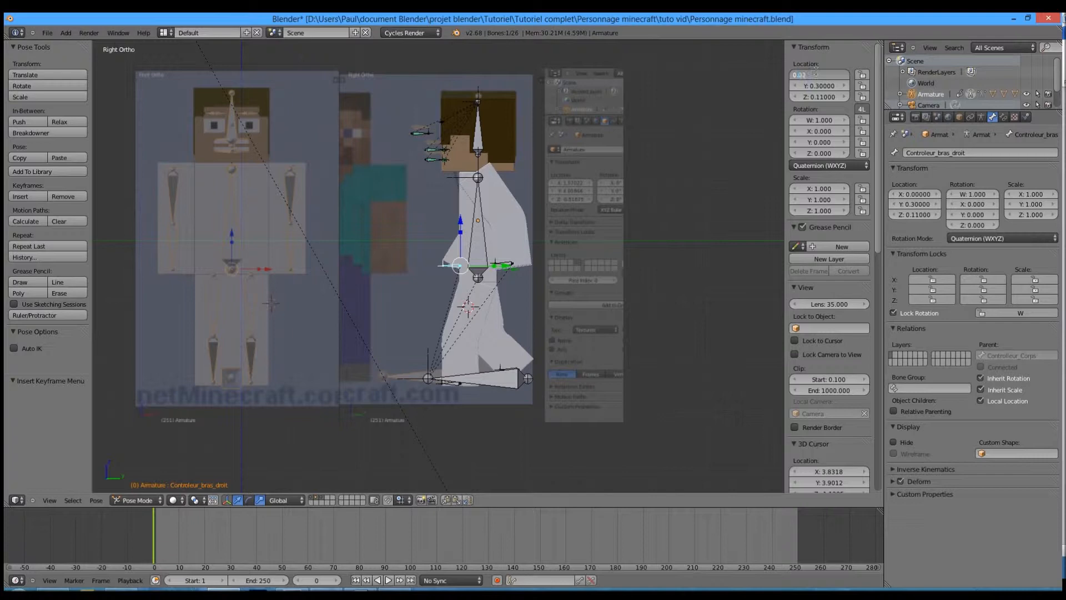
pyautogui.press('Return')
# Insert a Location keyframe for the right arm controller at frame 0 and compare both arm controllers' locations
pyautogui.scroll(6, 451, 314)
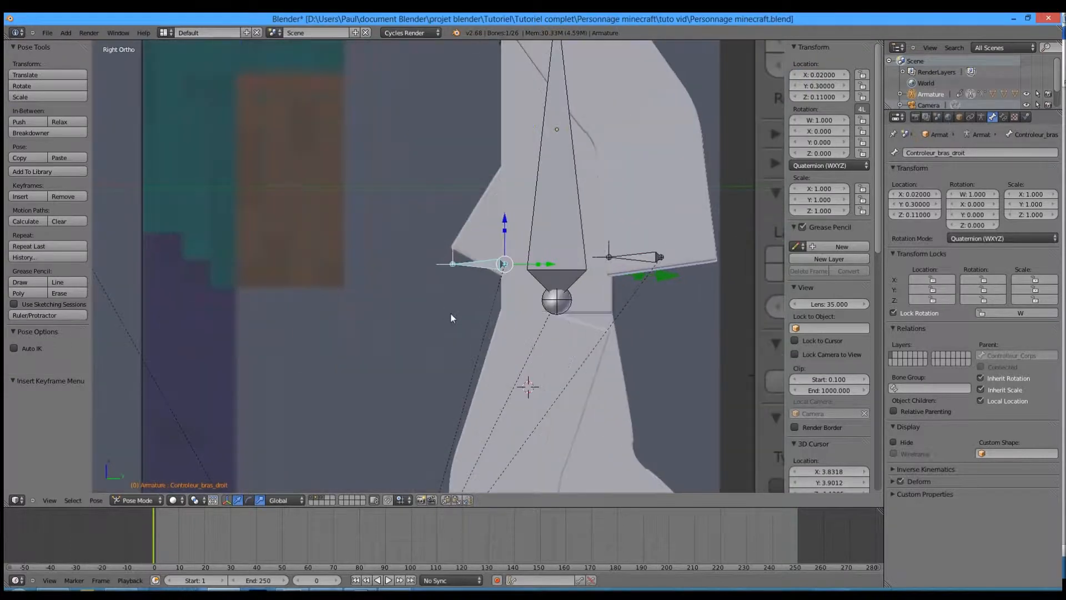
pyautogui.press('KP_1')
pyautogui.scroll(-3, 446, 313)
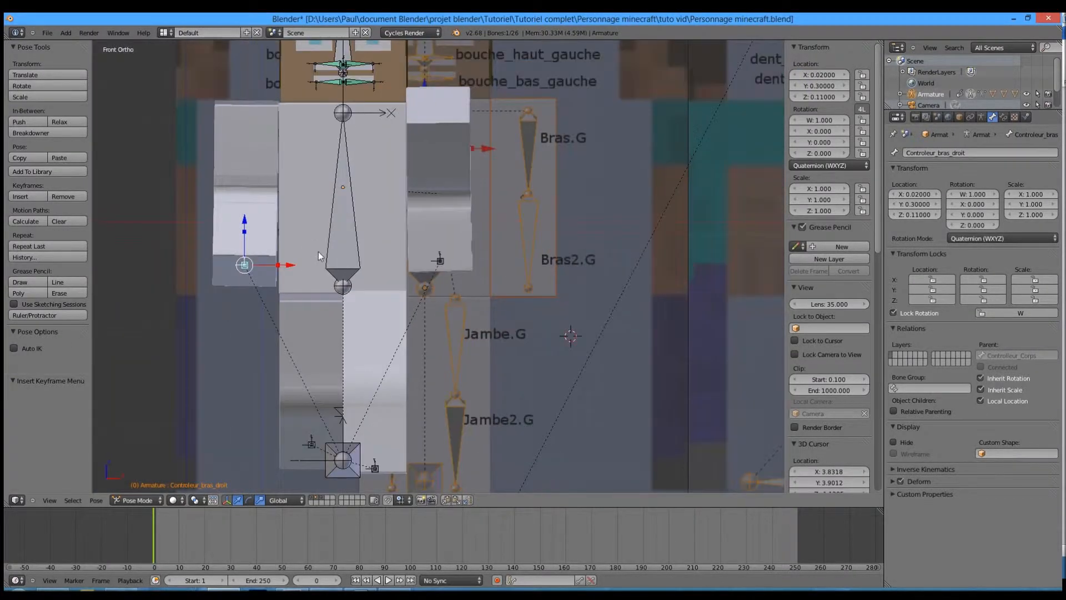
pyautogui.scroll(2, 289, 272)
pyautogui.keyDown('shift'); pyautogui.moveTo(256, 272); pyautogui.dragTo(416, 297, button='middle'); pyautogui.keyUp('shift')
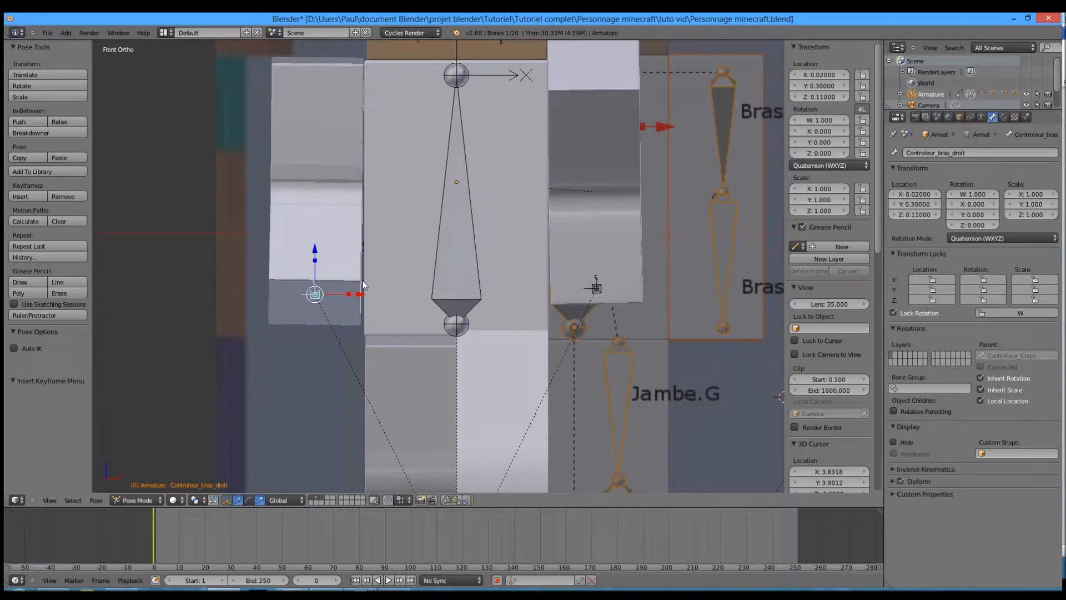
pyautogui.press('i')
pyautogui.click(393, 290)
pyautogui.rightClick(597, 290)
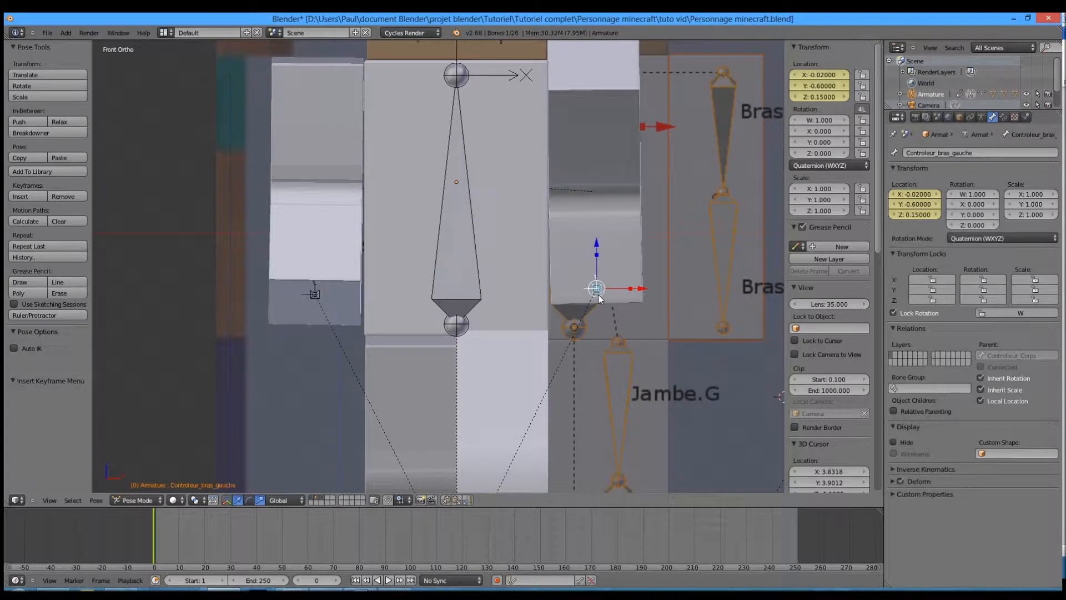
pyautogui.rightClick(315, 294)
pyautogui.scroll(-8, 315, 294)
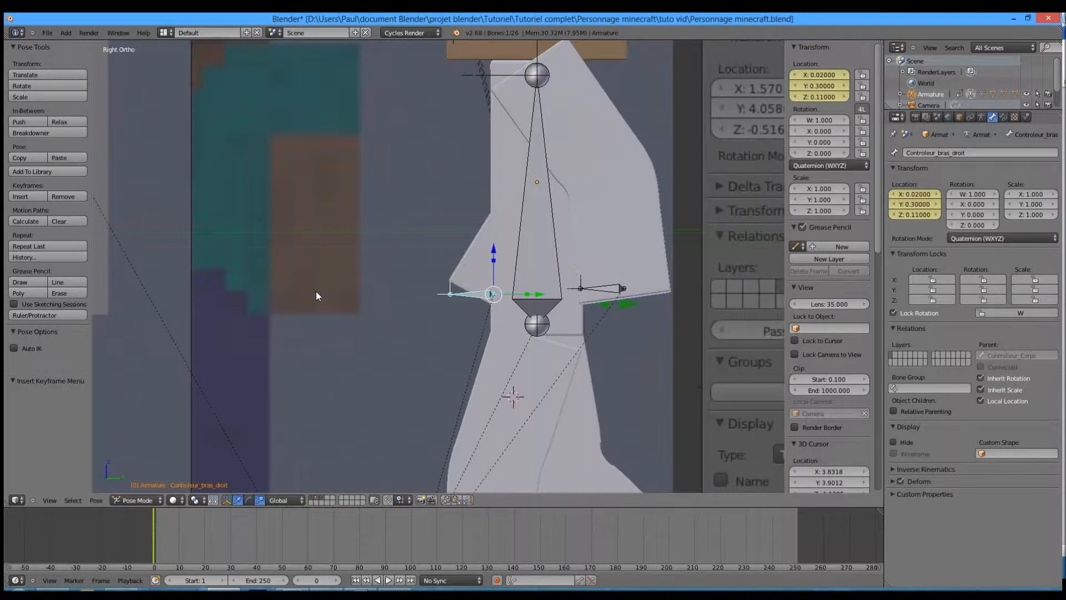
pyautogui.moveTo(428, 267); pyautogui.dragTo(383, 249, button='middle')
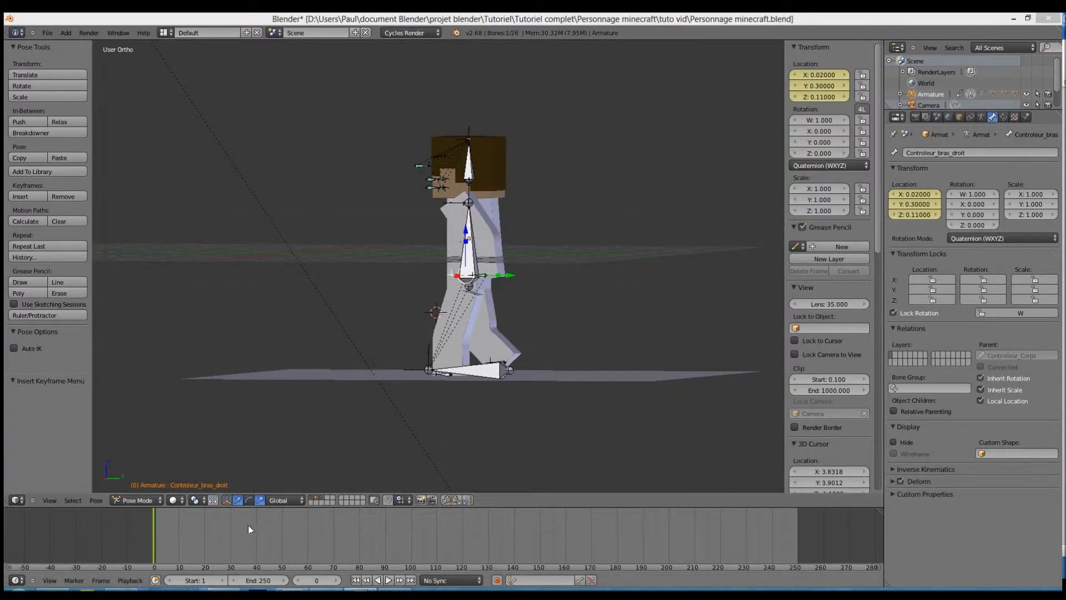
# At frame 10, set the right leg controller's location to Y 0.025 and Z 0.3, and insert a Location keyframe
pyautogui.click(178, 534)
pyautogui.click(179, 535)
pyautogui.press('KP_3')
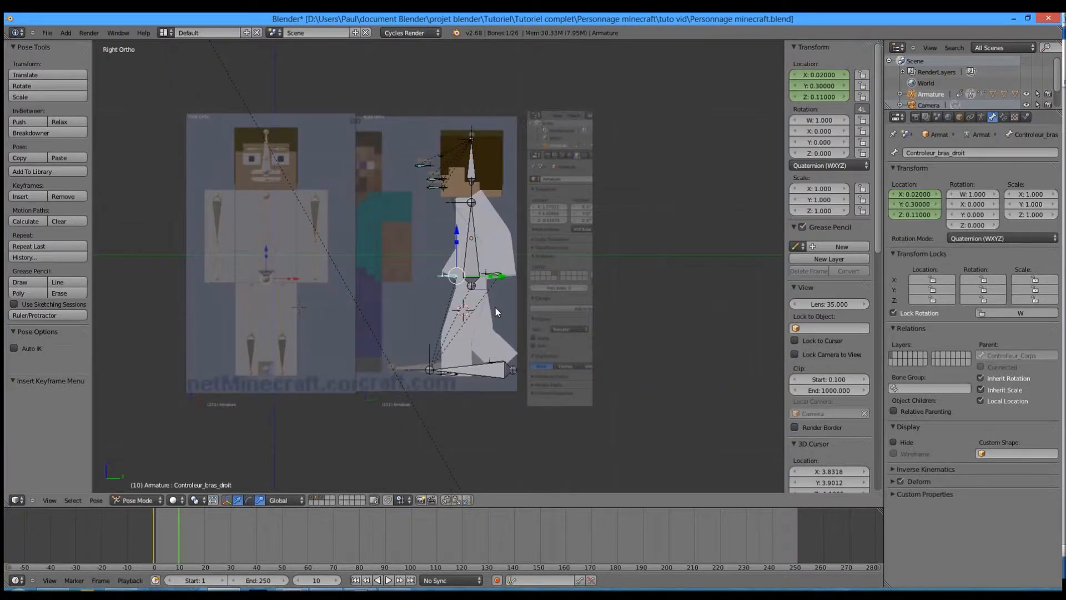
pyautogui.scroll(1, 489, 300)
pyautogui.keyDown('shift'); pyautogui.moveTo(443, 305); pyautogui.dragTo(442, 259, button='middle'); pyautogui.keyUp('shift')
pyautogui.moveTo(511, 343); pyautogui.dragTo(492, 318, button='middle')
pyautogui.rightClick(512, 327)
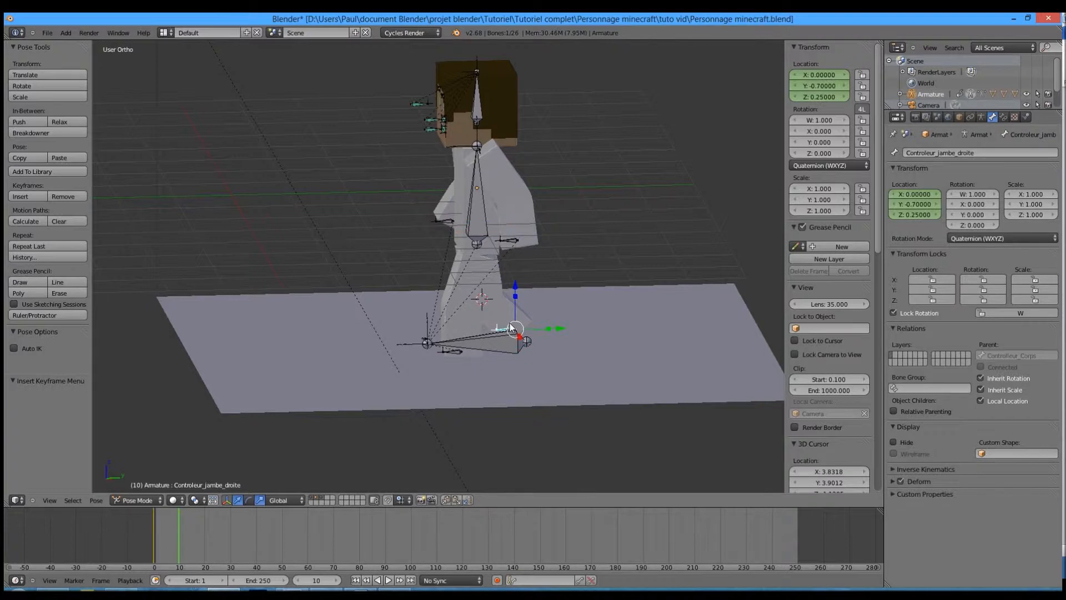
pyautogui.press('KP_3')
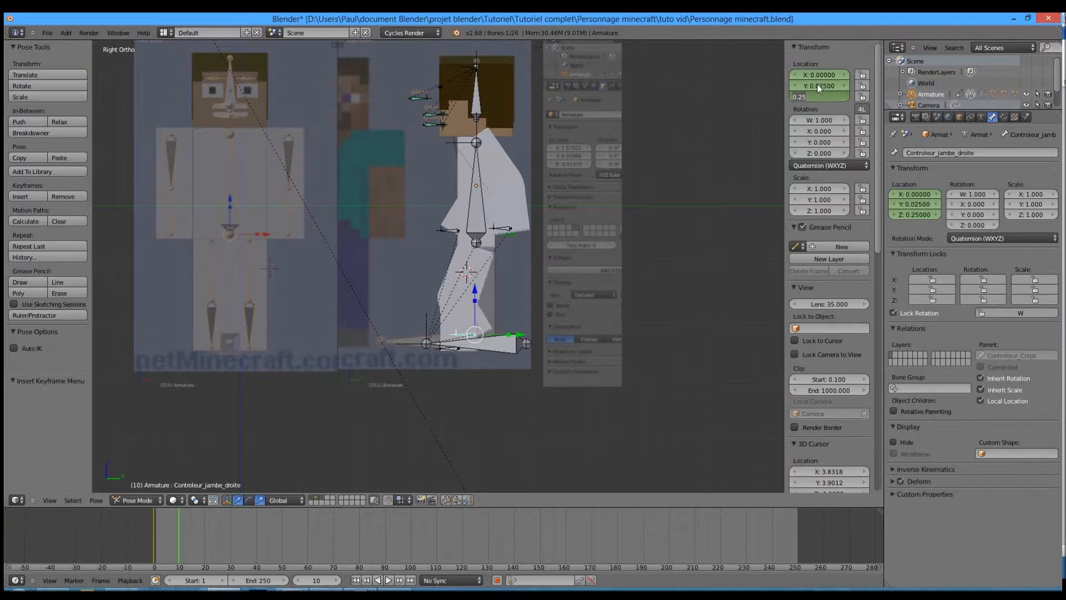
pyautogui.press('Return')
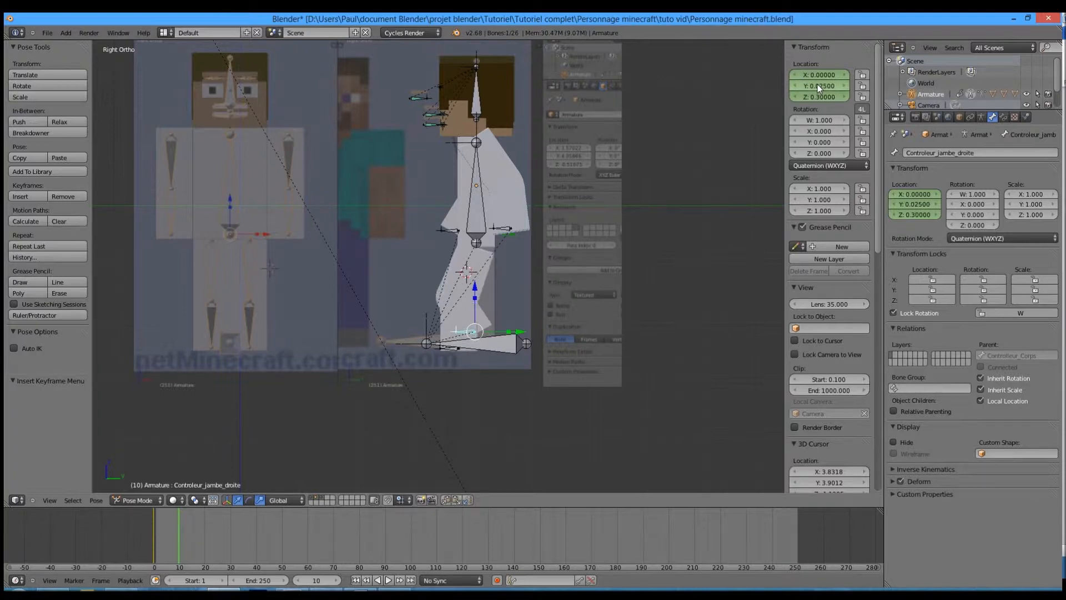
pyautogui.press('i')
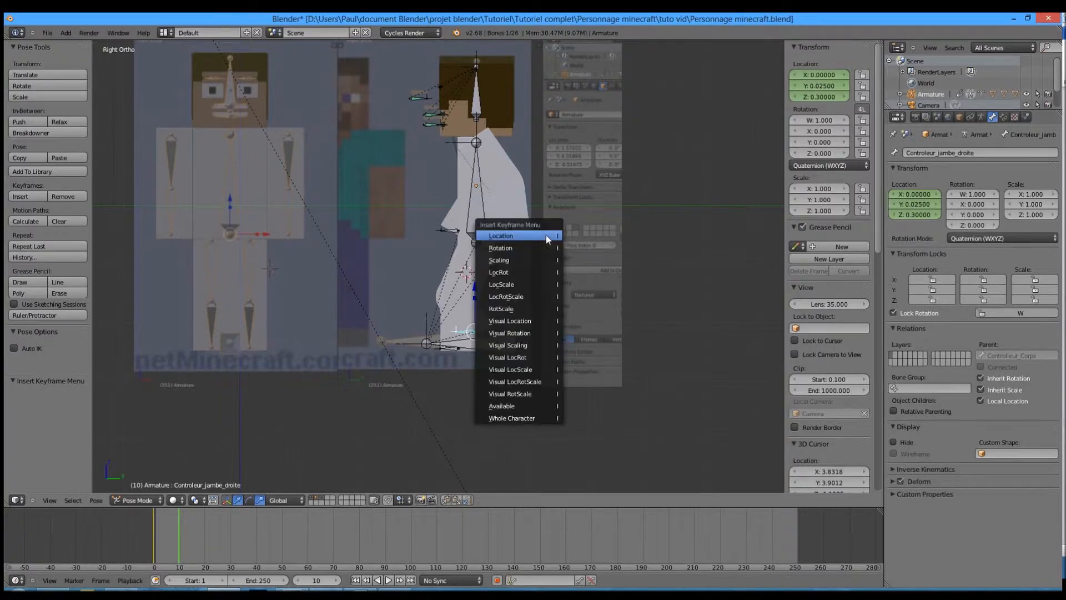
pyautogui.click(547, 237)
# Set the left leg controller's location to Y -0.31 and Z 0.1 at frame 10
pyautogui.rightClick(445, 350)
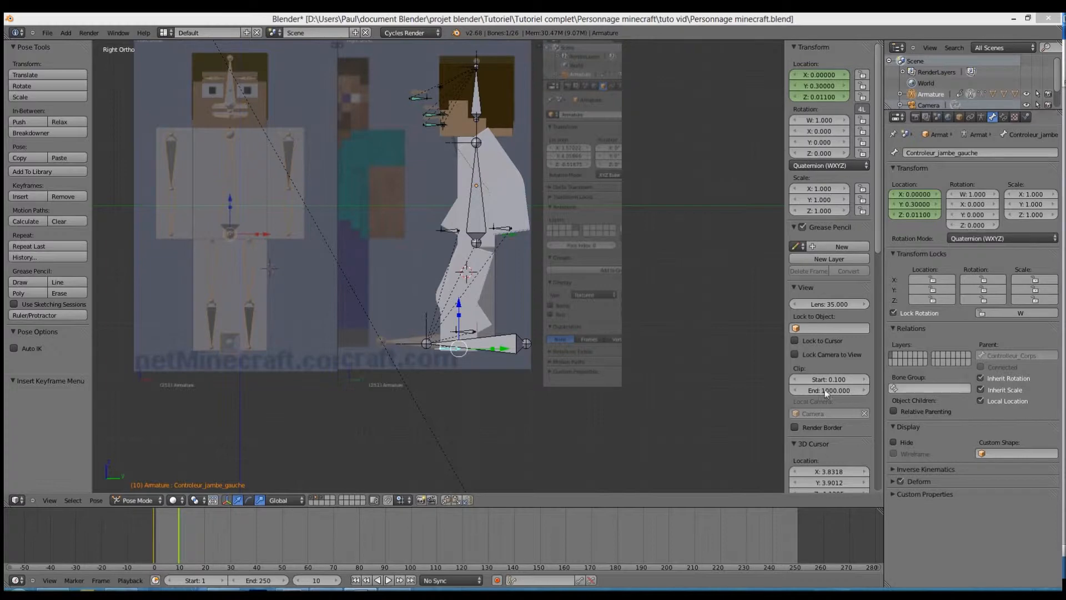
pyautogui.click(572, 405)
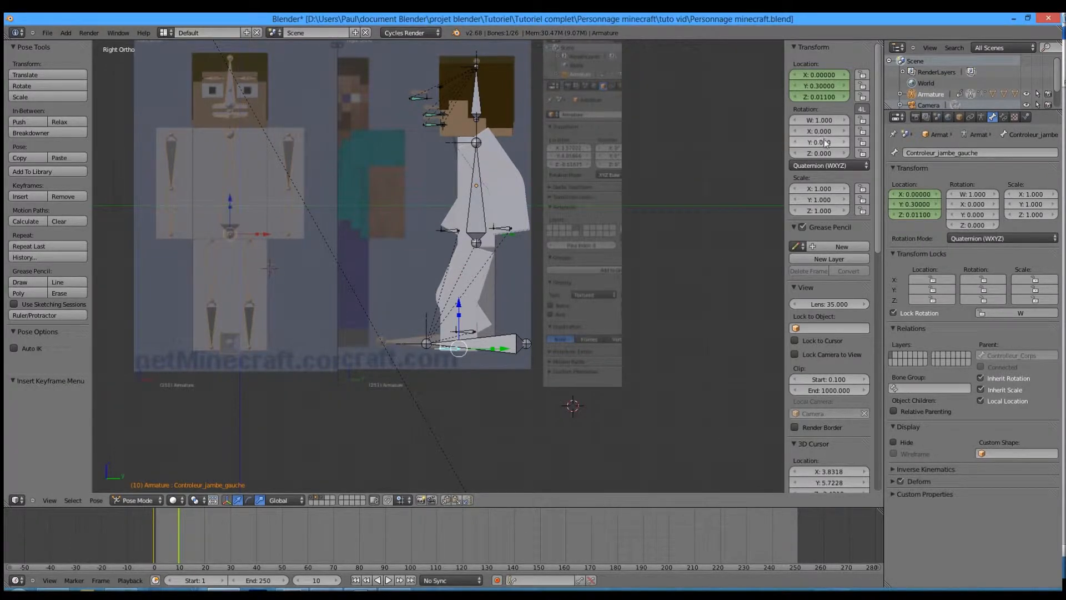
pyautogui.click(812, 86)
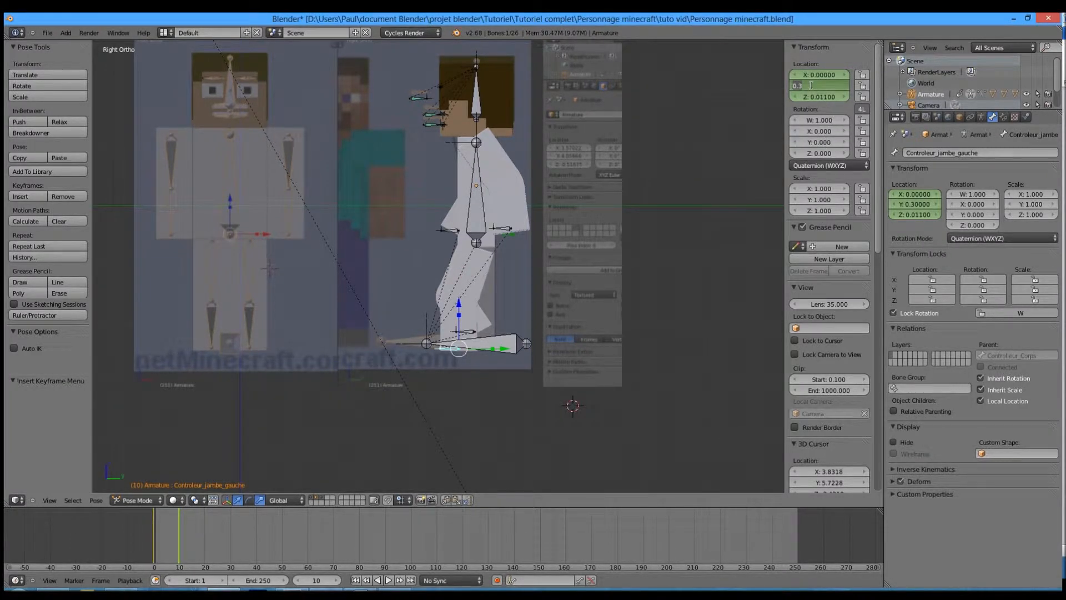
pyautogui.write('-0.')
pyautogui.press('BackSpace')
pyautogui.write('31')
pyautogui.press('Tab')
pyautogui.write('00.1')
pyautogui.press('Return')
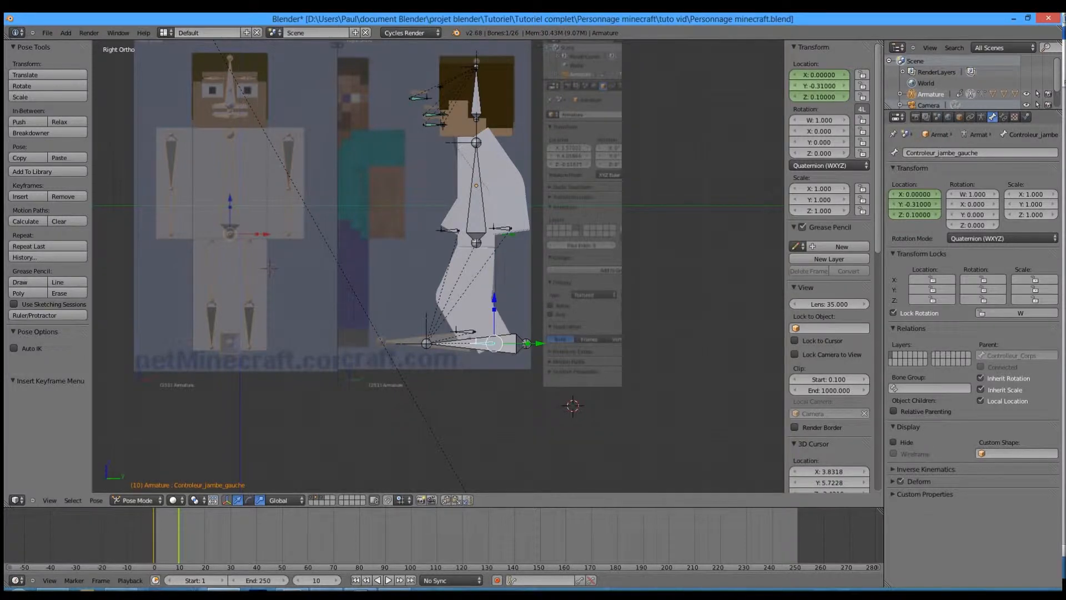
pyautogui.scroll(3, 565, 367)
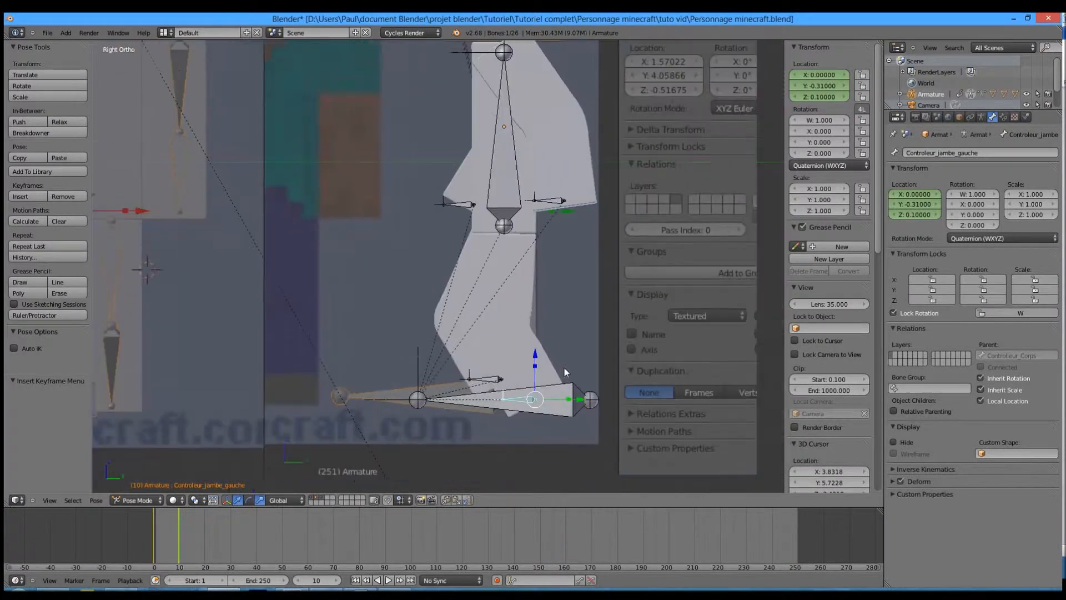
# Insert a Location keyframe for the left leg controller at frame 10 and check the leg pose in wireframe
pyautogui.scroll(-1, 532, 351)
pyautogui.press('i')
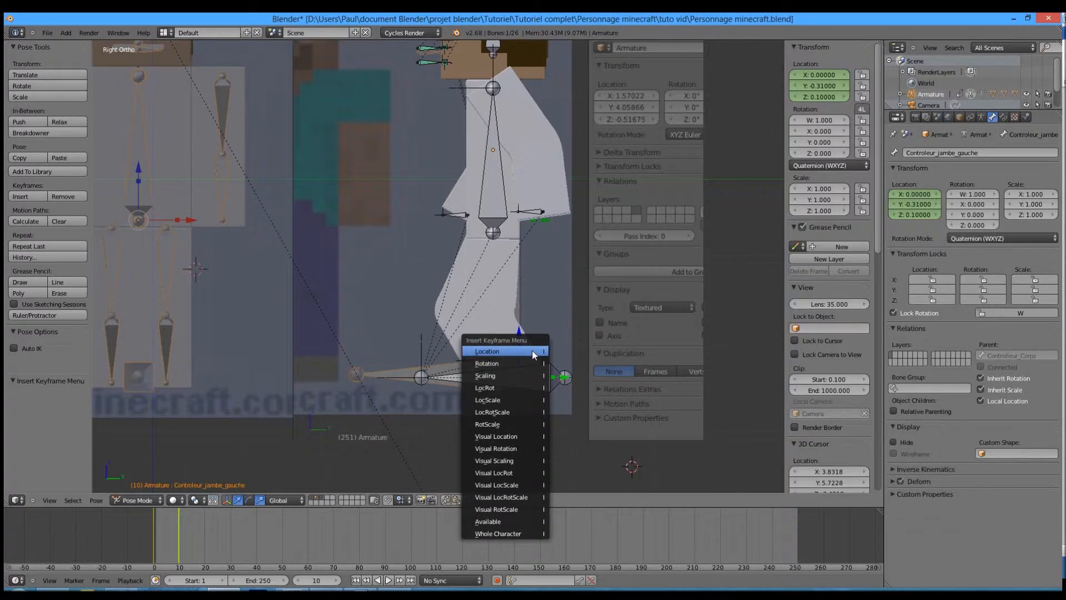
pyautogui.click(532, 359)
pyautogui.click(567, 270)
pyautogui.press('z')
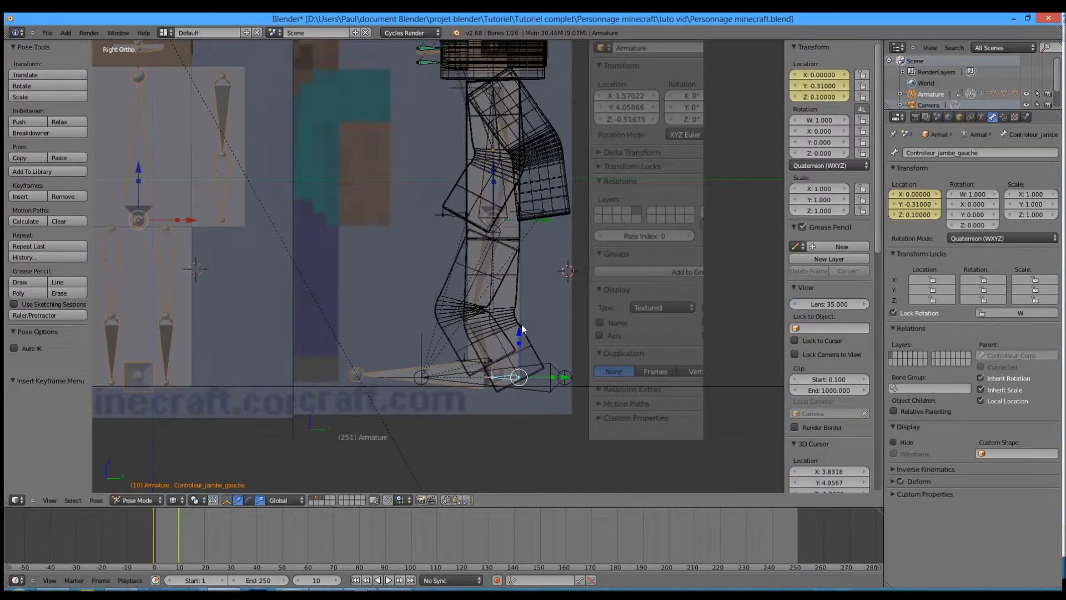
pyautogui.press('z')
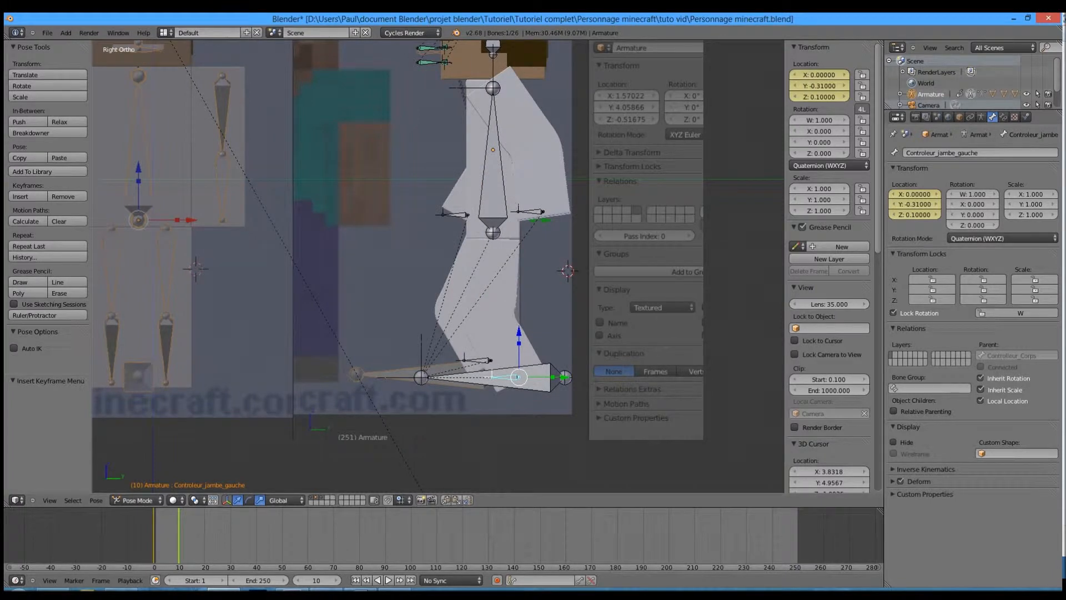
# At frame 10, set the right arm controller's location to Y -0.1 and Z 0.1, and insert a Location keyframe
pyautogui.moveTo(549, 283); pyautogui.dragTo(675, 345, button='middle')
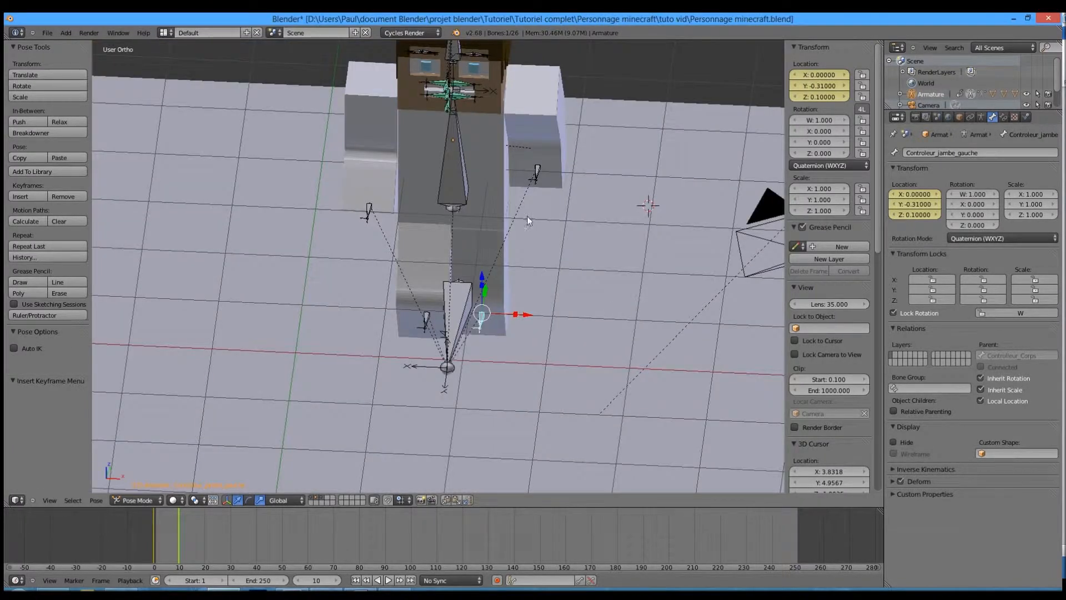
pyautogui.rightClick(366, 211)
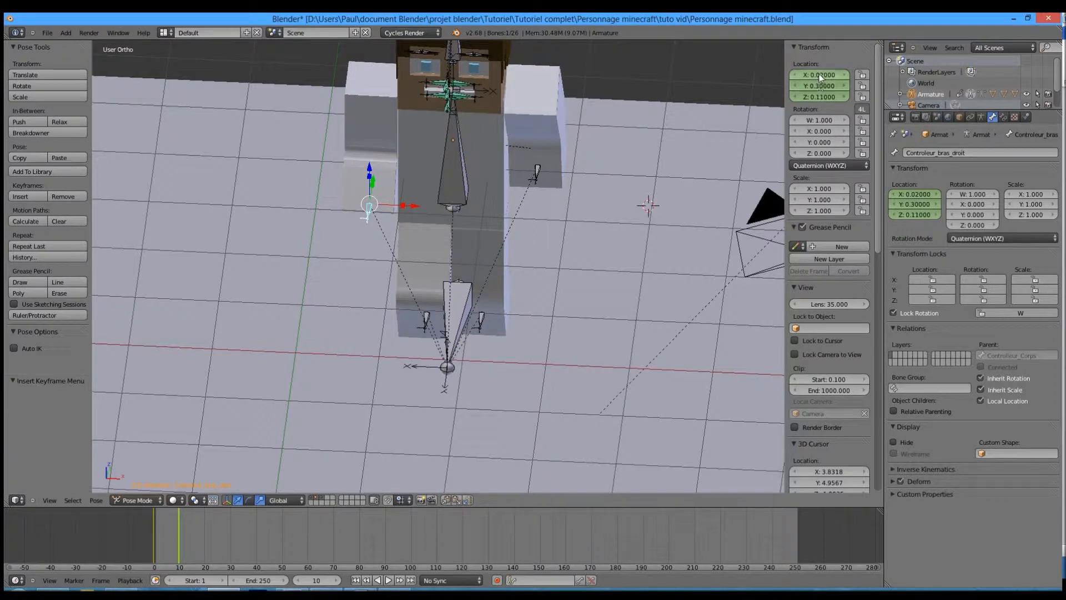
pyautogui.write('-0')
pyautogui.press('Tab')
pyautogui.write('0.1')
pyautogui.press('Return')
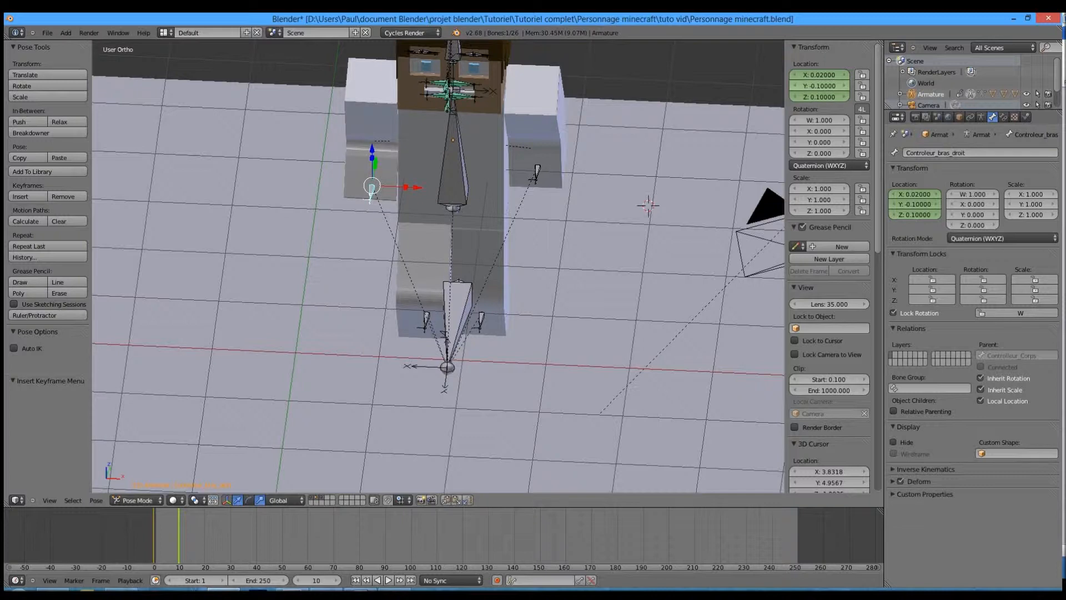
pyautogui.press('i')
pyautogui.click(618, 178)
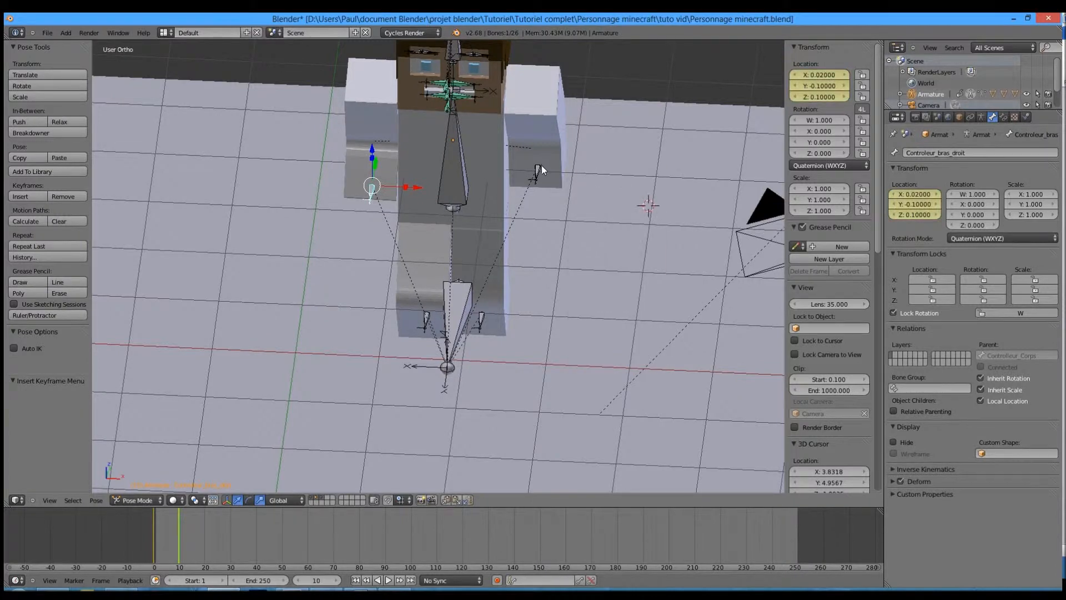
# At frame 10, set the left arm controller's location to Y 0.11 and Z 0.1, and insert a Location keyframe
pyautogui.rightClick(541, 166)
pyautogui.click(809, 86)
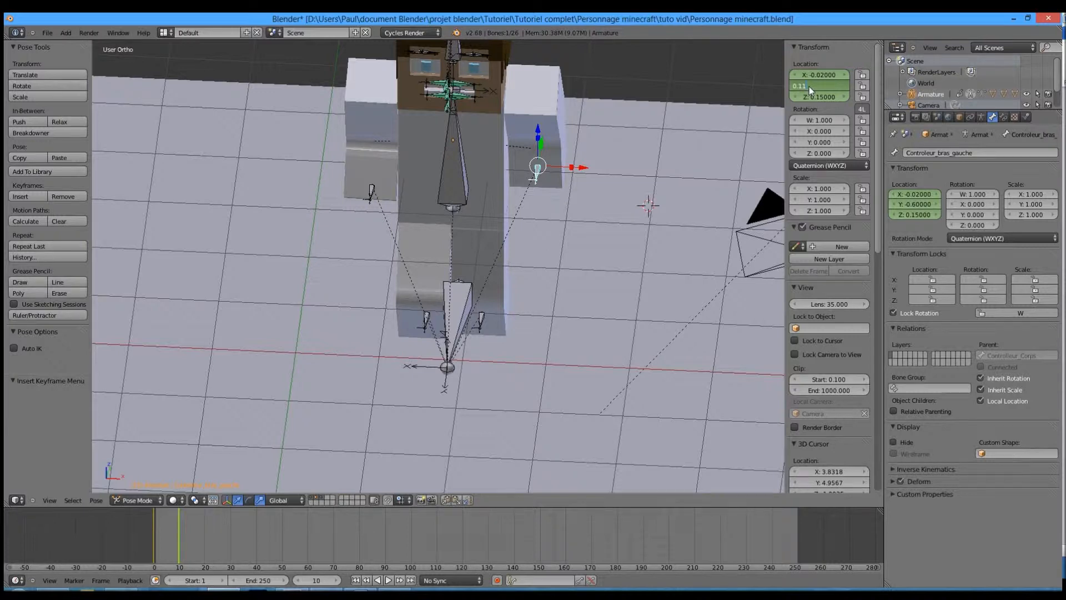
pyautogui.press('Tab')
pyautogui.write('0')
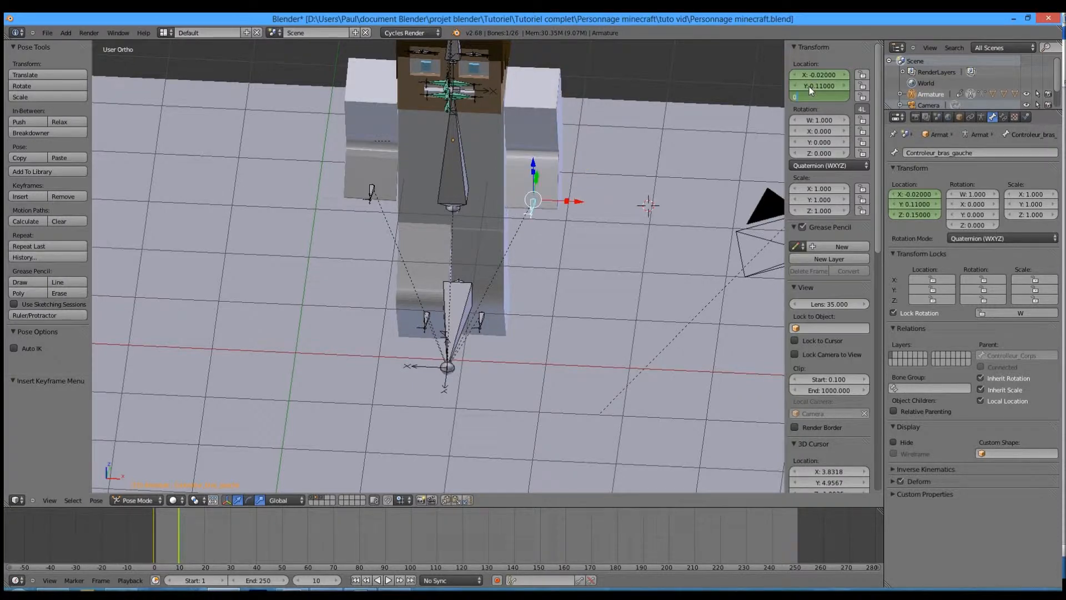
pyautogui.write('.1')
pyautogui.press('Return')
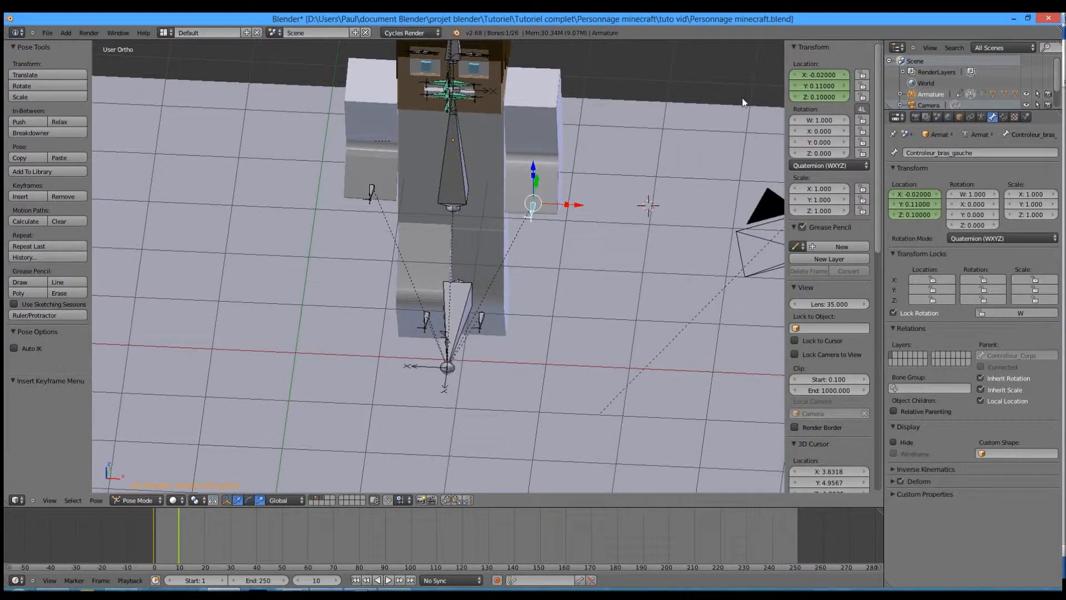
pyautogui.press('i')
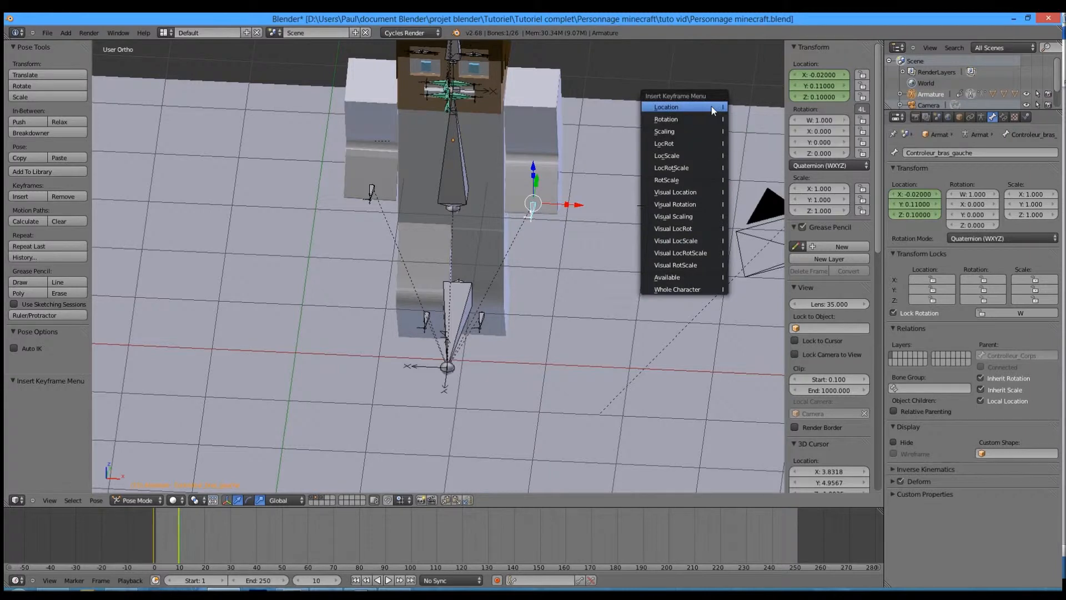
pyautogui.click(711, 106)
# Check the frame 10 pose from the side and the locations of the right leg and right arm controllers
pyautogui.press('KP_3')
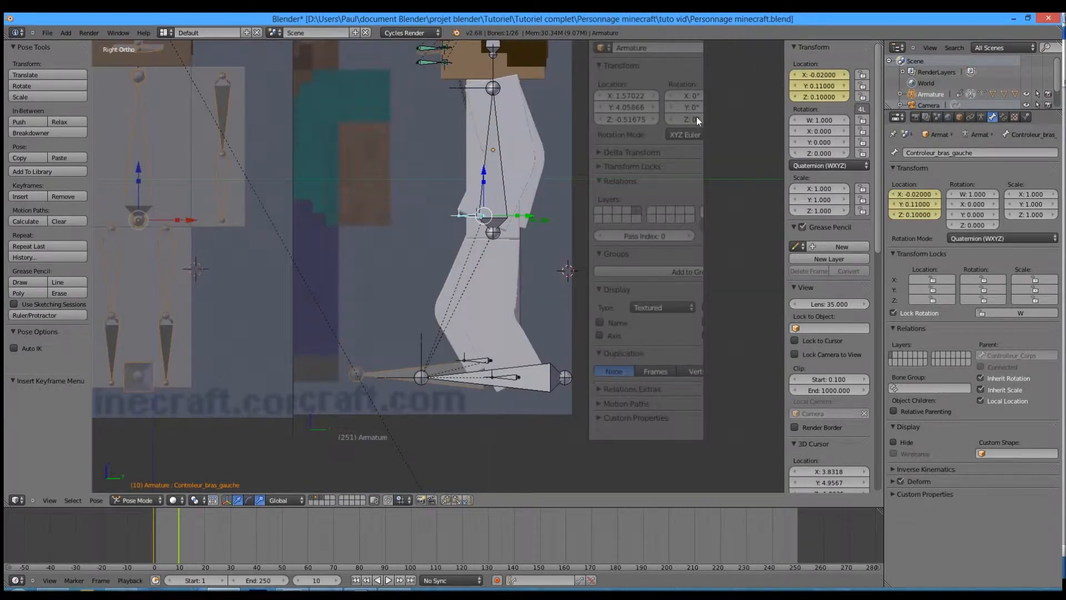
pyautogui.scroll(-2, 555, 220)
pyautogui.moveTo(553, 219); pyautogui.dragTo(597, 266, button='middle')
pyautogui.rightClick(494, 334)
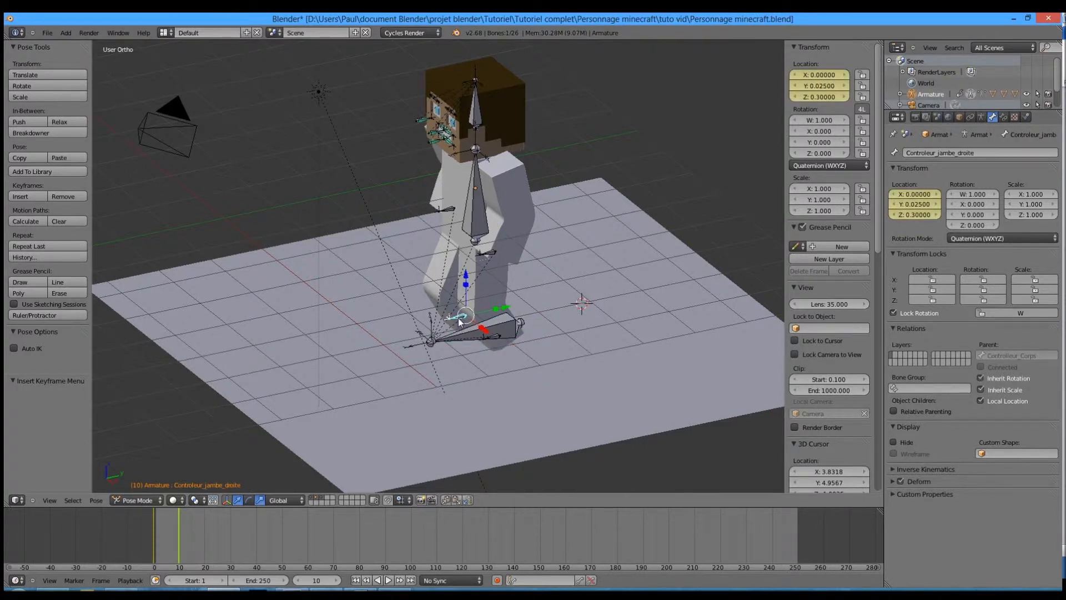
pyautogui.rightClick(491, 254)
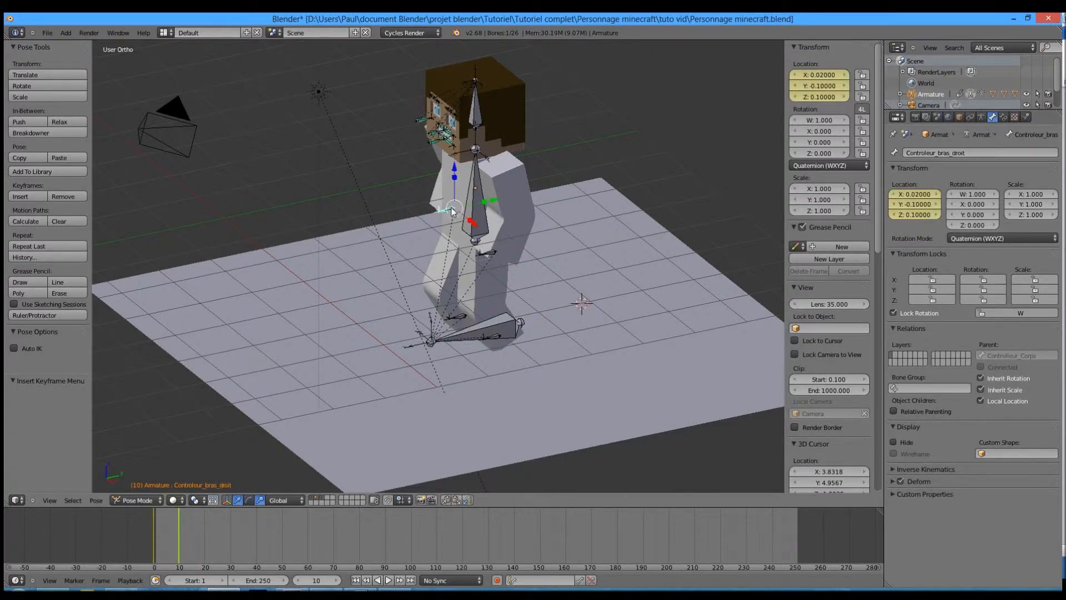
# Raise the body bone at frame 10 and set its Y location to -0.07
pyautogui.rightClick(453, 221)
pyautogui.moveTo(451, 212); pyautogui.dragTo(478, 220, button='middle')
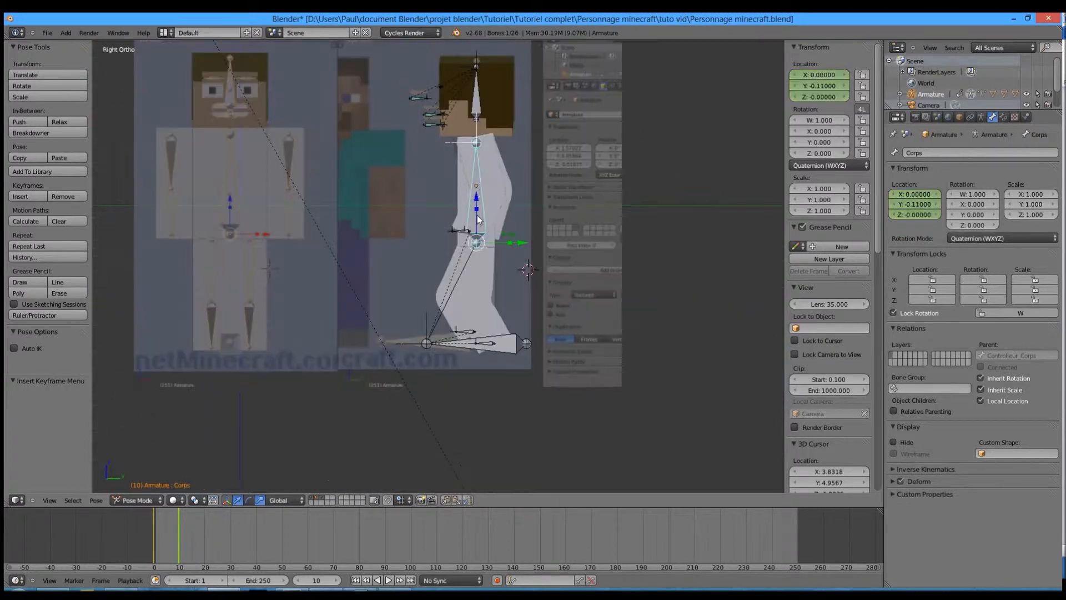
pyautogui.scroll(4, 502, 175)
pyautogui.press('g')
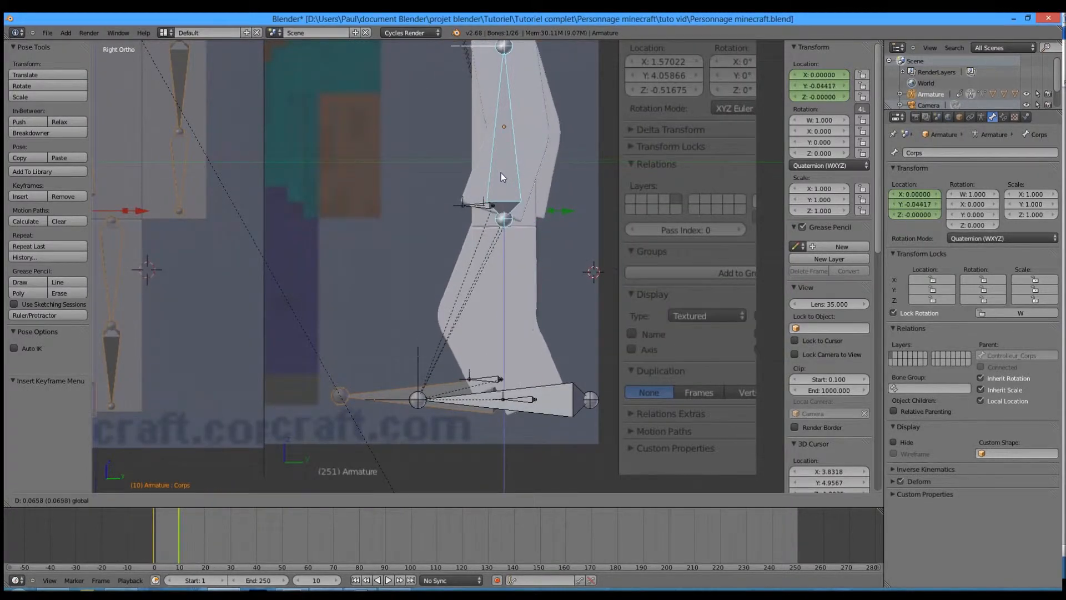
pyautogui.click(501, 172)
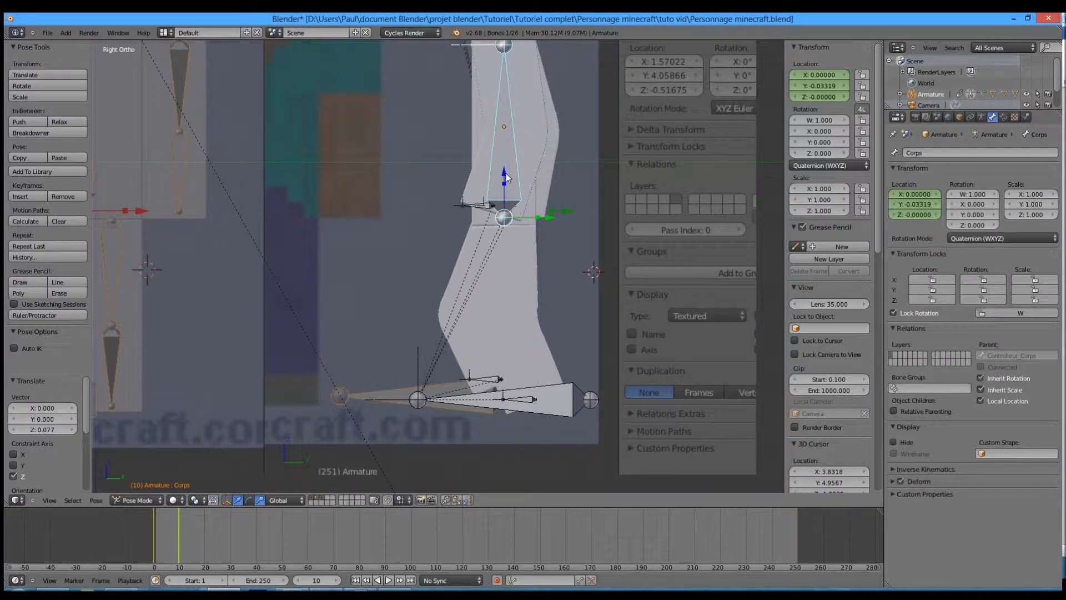
pyautogui.moveTo(505, 174); pyautogui.dragTo(504, 179)
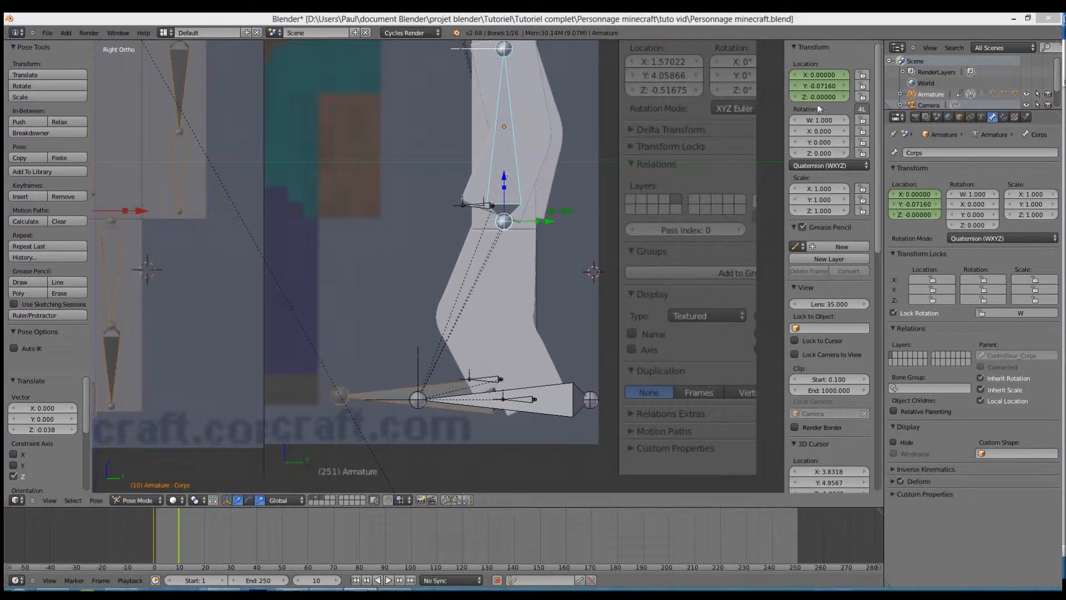
pyautogui.click(817, 88)
pyautogui.write('-0.07')
pyautogui.press('Return')
# Insert LocRot and Location keyframes for the body bone at frame 10 and save the blend file
pyautogui.press('i')
pyautogui.click(638, 131)
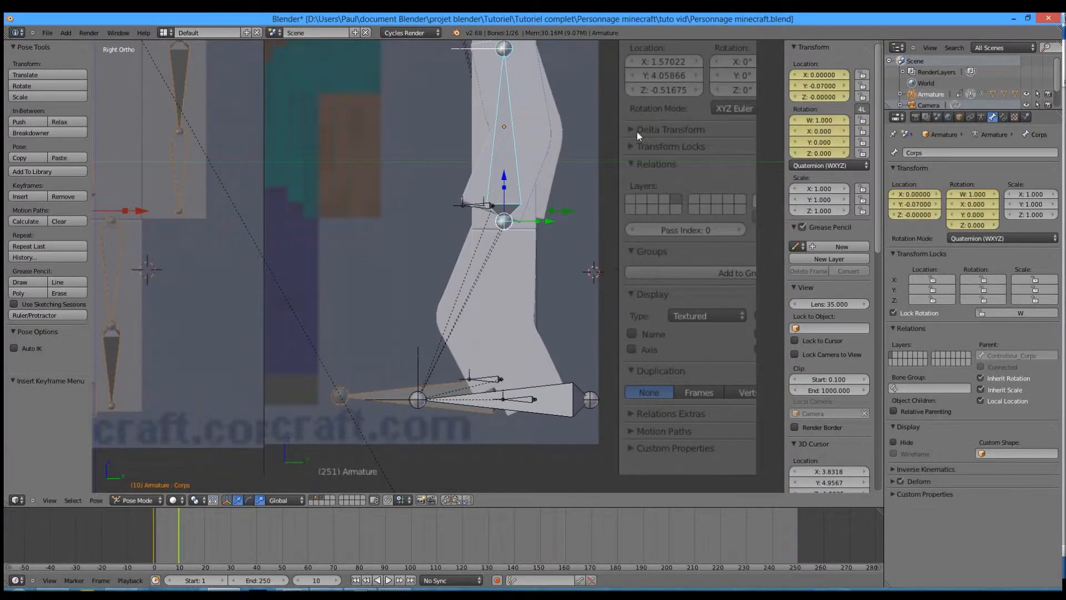
pyautogui.press('i')
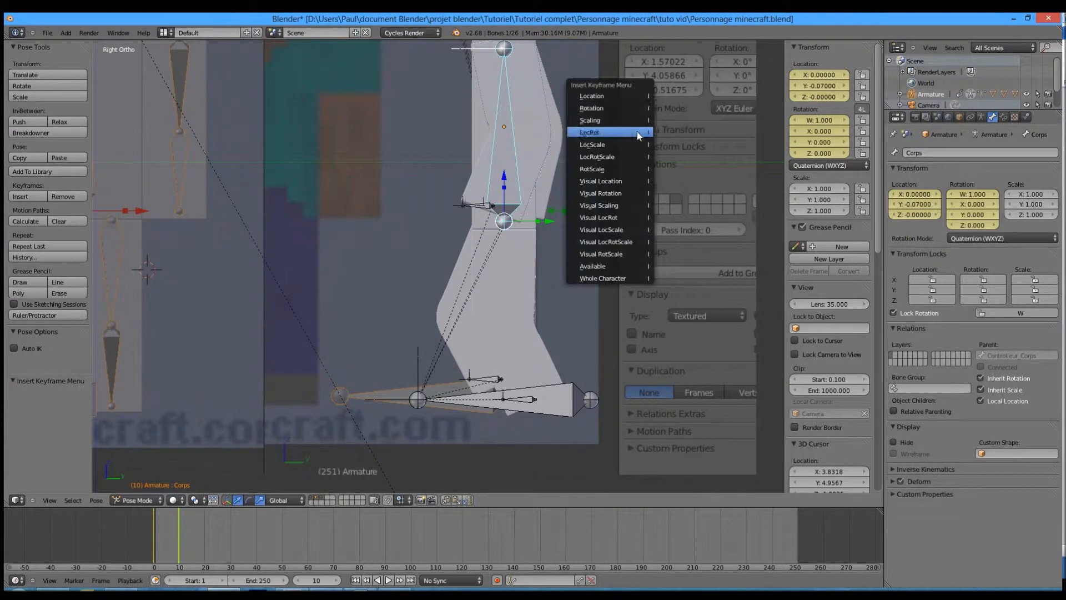
pyautogui.click(630, 99)
pyautogui.scroll(-2, 602, 238)
pyautogui.hotkey('ctrl', 's')
pyautogui.click(598, 249)
# Play back the animation to preview the motion between the keyframed poses
pyautogui.moveTo(399, 295); pyautogui.dragTo(455, 314, button='middle')
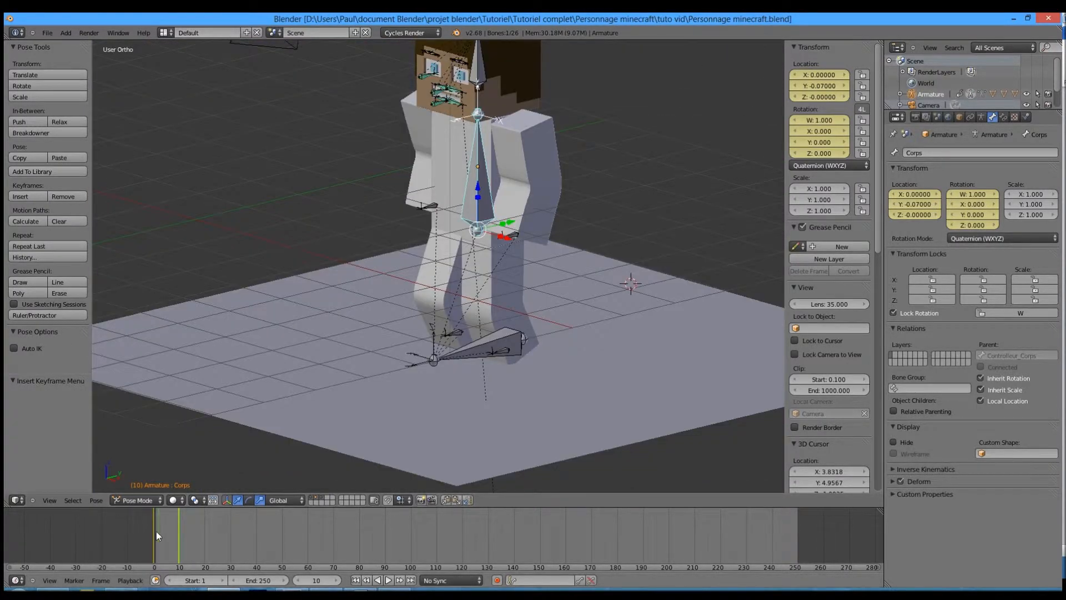
pyautogui.hotkey('alt', 'a')
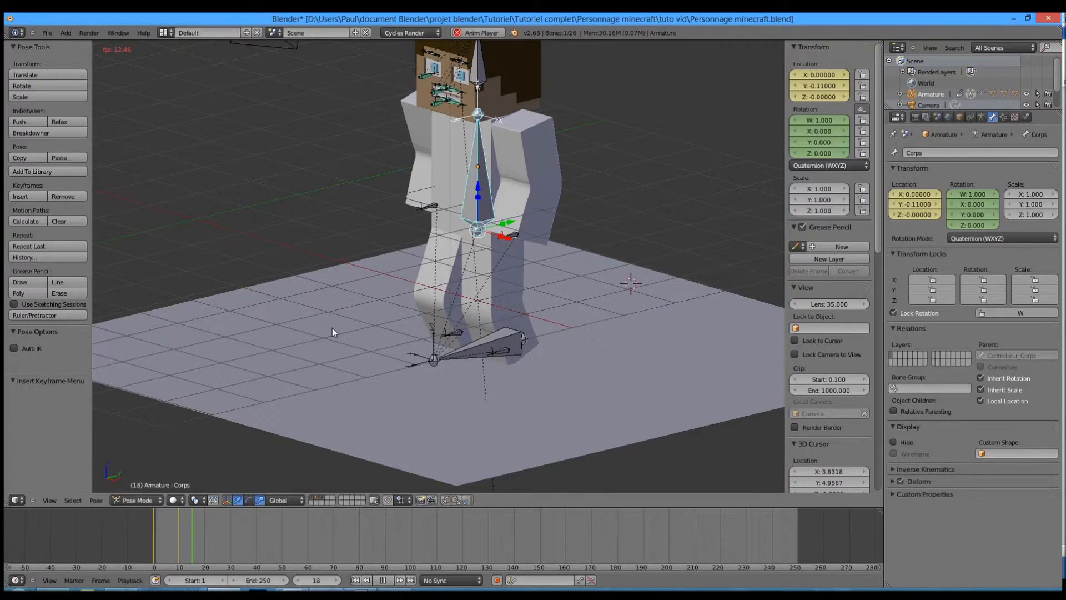
pyautogui.press('Escape')
# Compare the pose at frame 20 with the starting pose at frame 0 from the front and side
pyautogui.moveTo(179, 535); pyautogui.dragTo(198, 532)
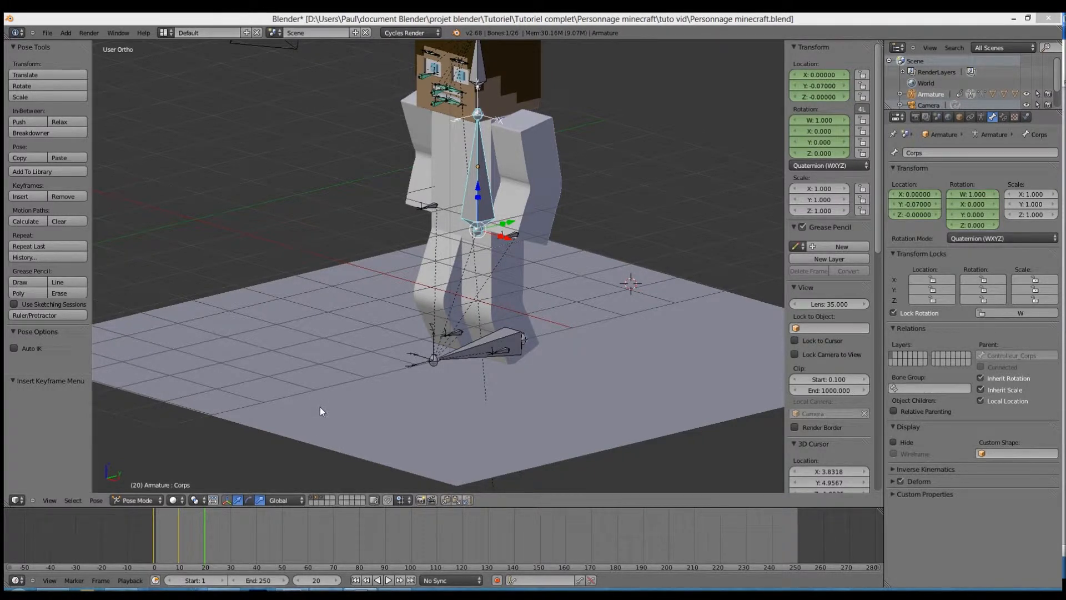
pyautogui.click(591, 279)
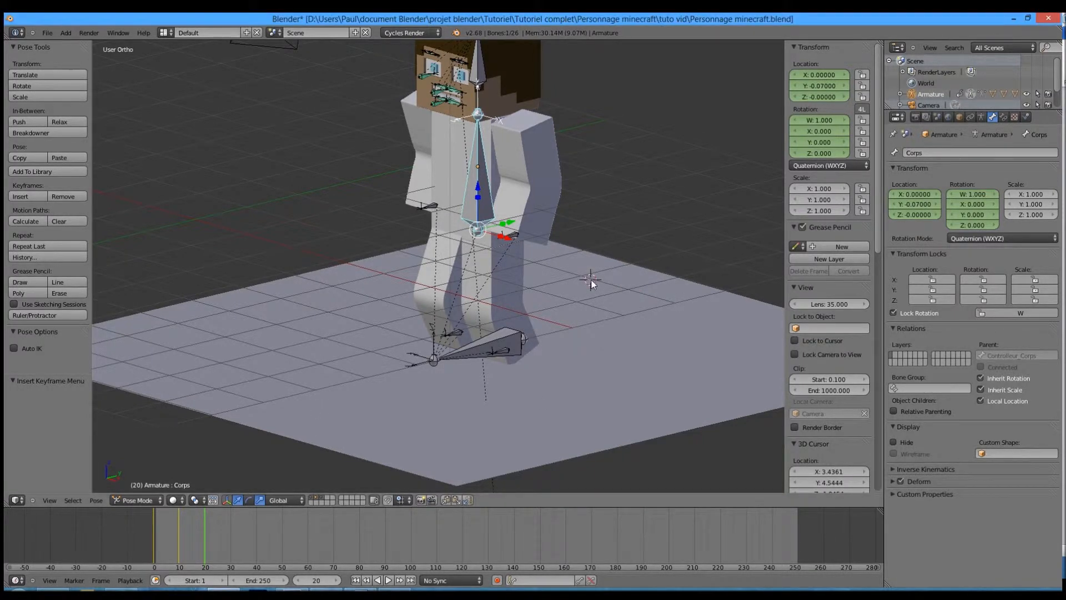
pyautogui.press('KP_3')
pyautogui.moveTo(505, 262); pyautogui.dragTo(629, 286, button='middle')
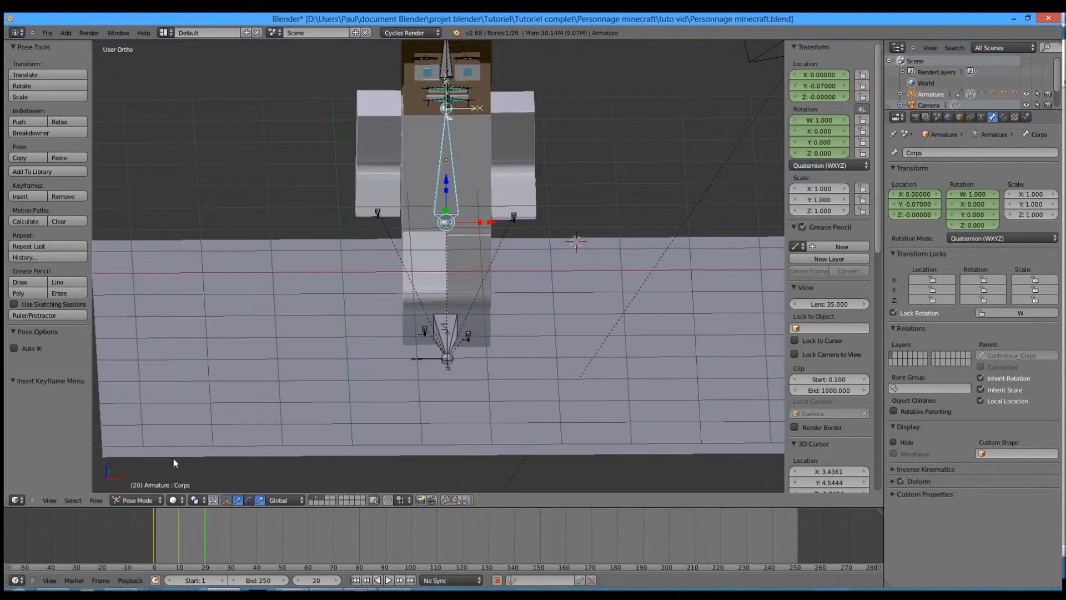
pyautogui.moveTo(161, 530); pyautogui.dragTo(154, 535)
pyautogui.moveTo(500, 361); pyautogui.dragTo(529, 339, button='middle')
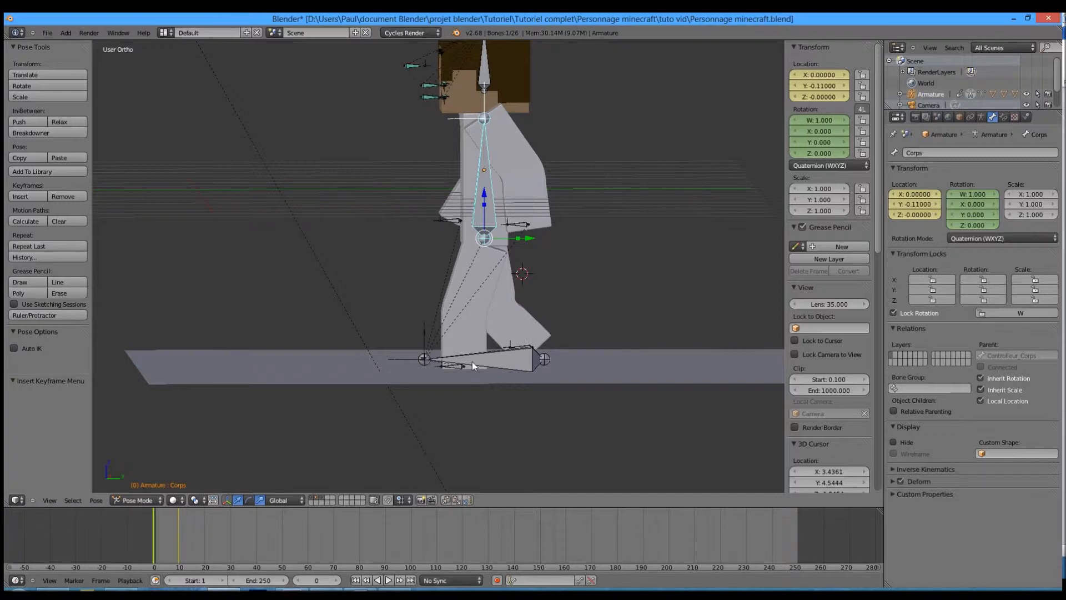
# At frame 20, set the left leg controller's location to Y -0.7 and Z 0.25
pyautogui.click(202, 540)
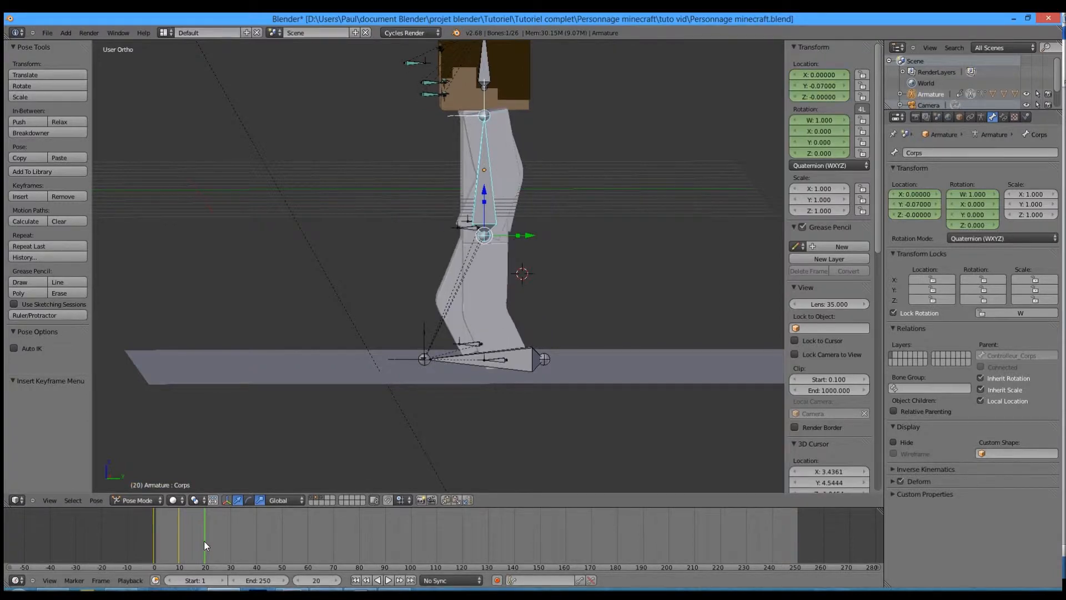
pyautogui.moveTo(349, 350); pyautogui.dragTo(552, 362, button='middle')
pyautogui.rightClick(507, 345)
pyautogui.rightClick(499, 344)
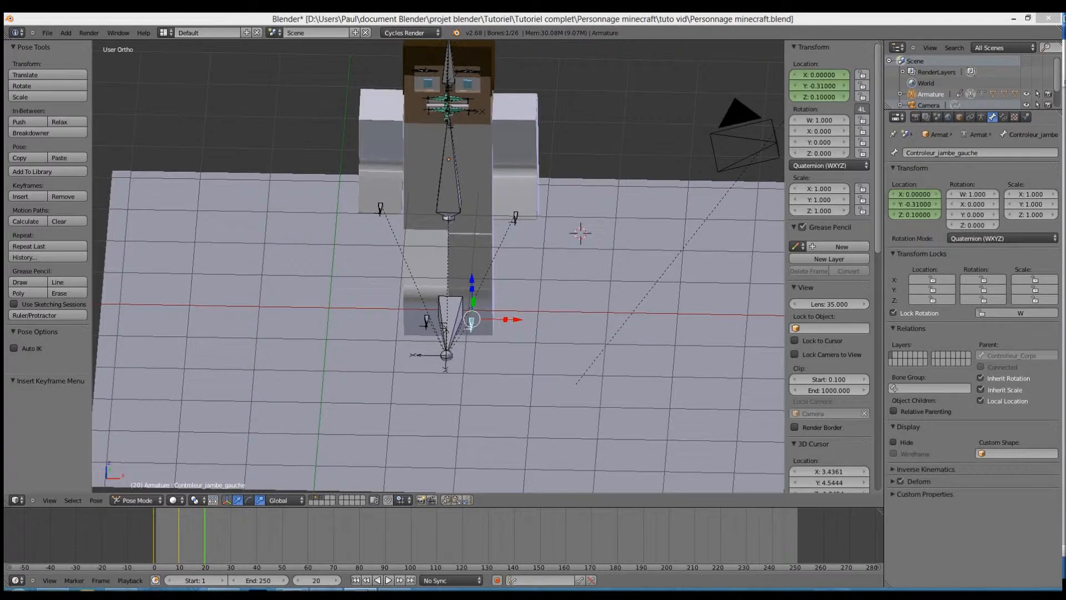
pyautogui.moveTo(599, 309); pyautogui.dragTo(524, 301, button='middle')
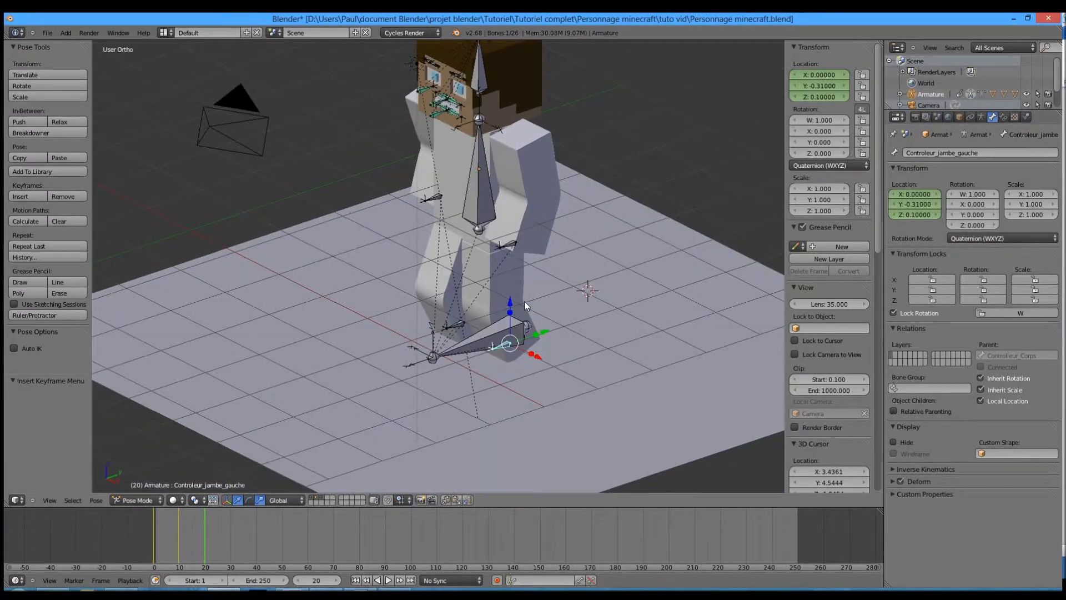
pyautogui.click(815, 87)
pyautogui.write('-0.7')
pyautogui.press('Tab')
pyautogui.write('0')
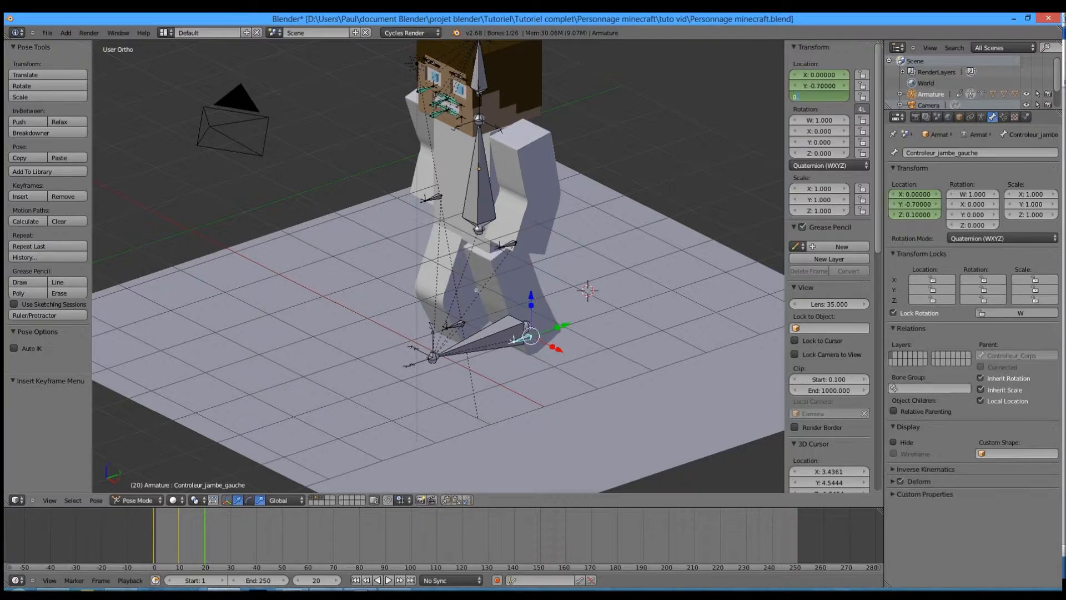
pyautogui.write('.25')
pyautogui.press('Return')
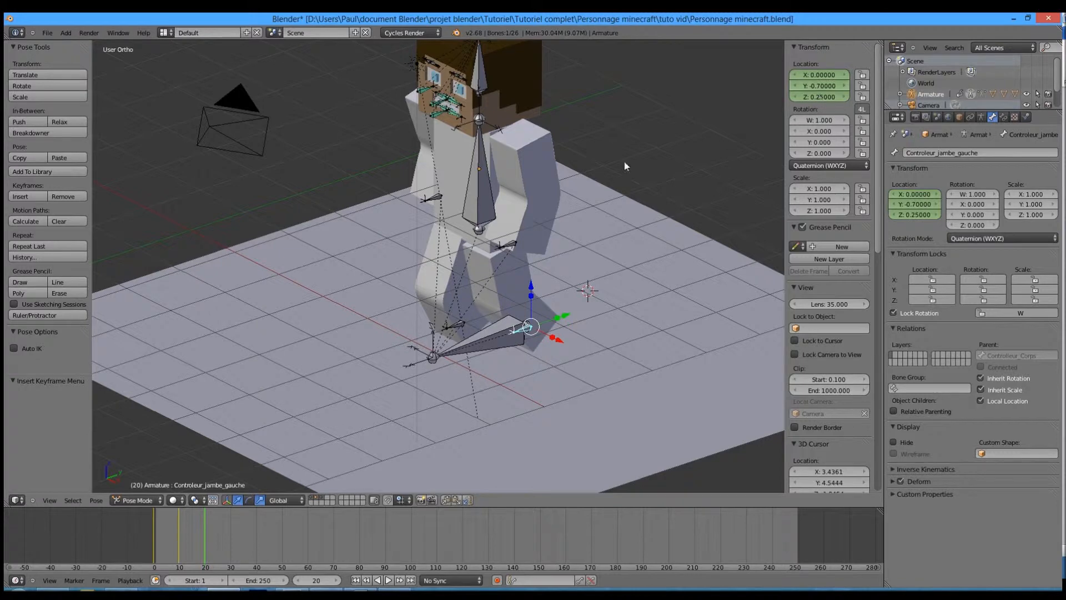
# Set the right leg controller's location to Y 0.3 and Z 0.11 at frame 20
pyautogui.moveTo(470, 315); pyautogui.dragTo(527, 289, button='middle')
pyautogui.rightClick(454, 321)
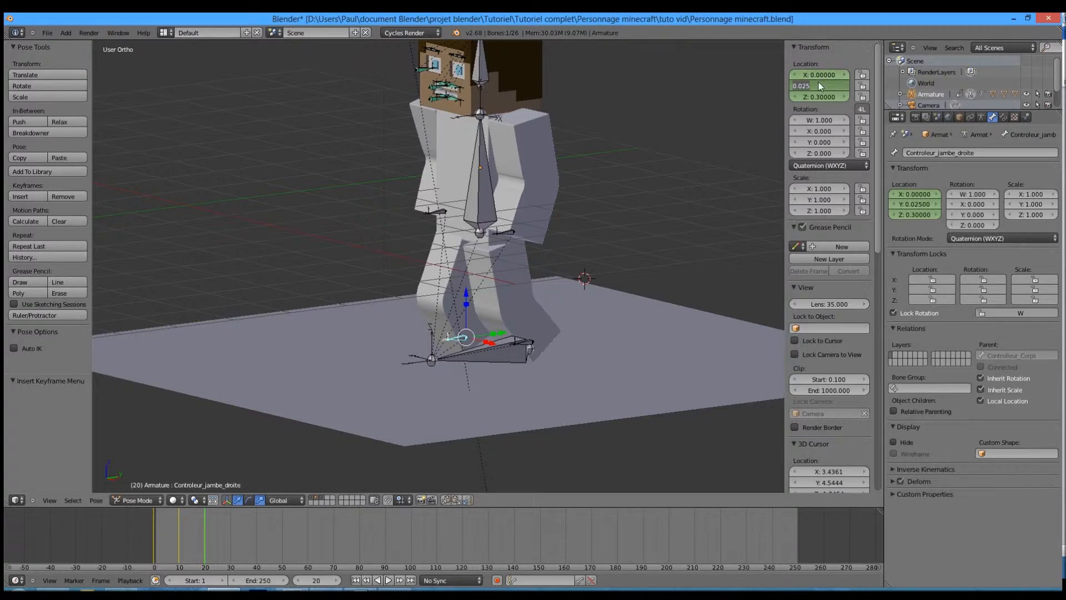
pyautogui.press('Tab')
pyautogui.write('0.11')
pyautogui.press('Return')
# Check the right foot against the ground in a wireframe side view and set the right leg controller's Z location to 0.011
pyautogui.press('z')
pyautogui.press('z')
pyautogui.press('KP_3')
pyautogui.press('z')
pyautogui.scroll(4, 556, 333)
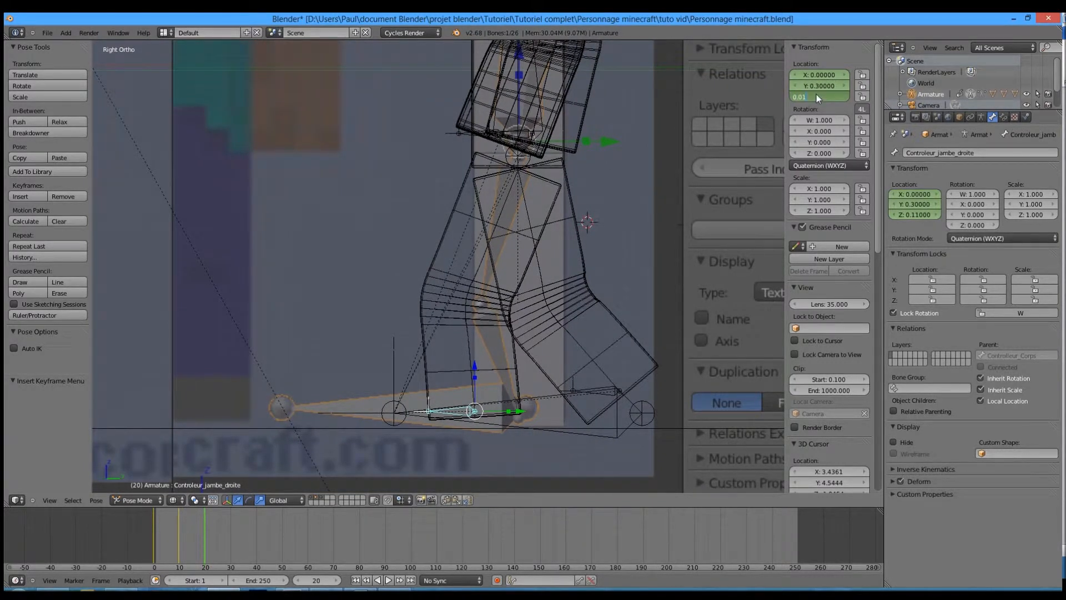
pyautogui.press('Return')
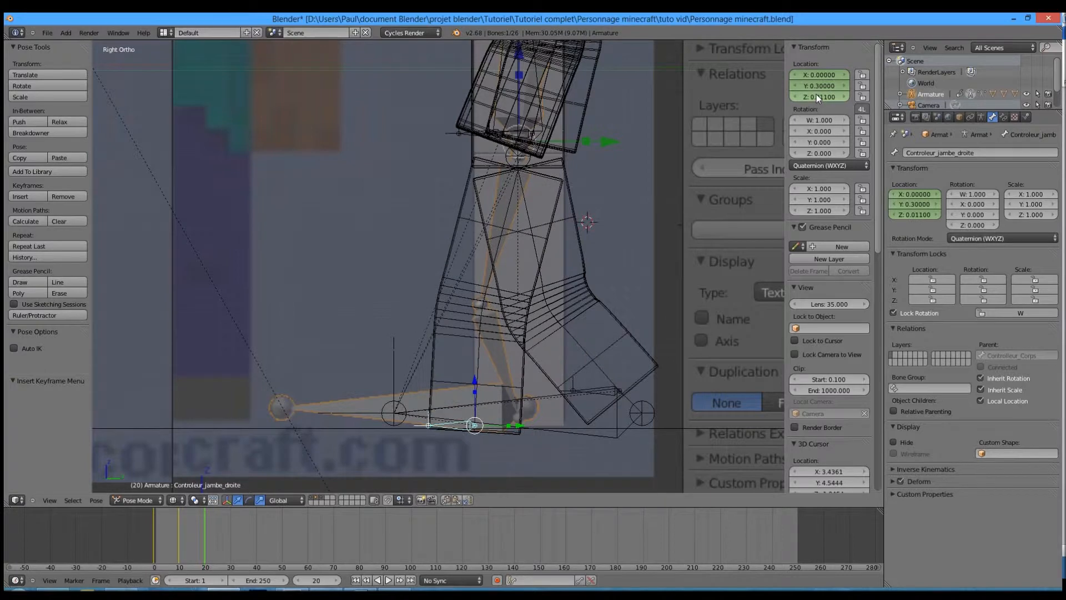
# Insert Location keyframes for the right leg controller and the left leg controller at frame 20
pyautogui.rightClick(517, 98)
pyautogui.rightClick(531, 53)
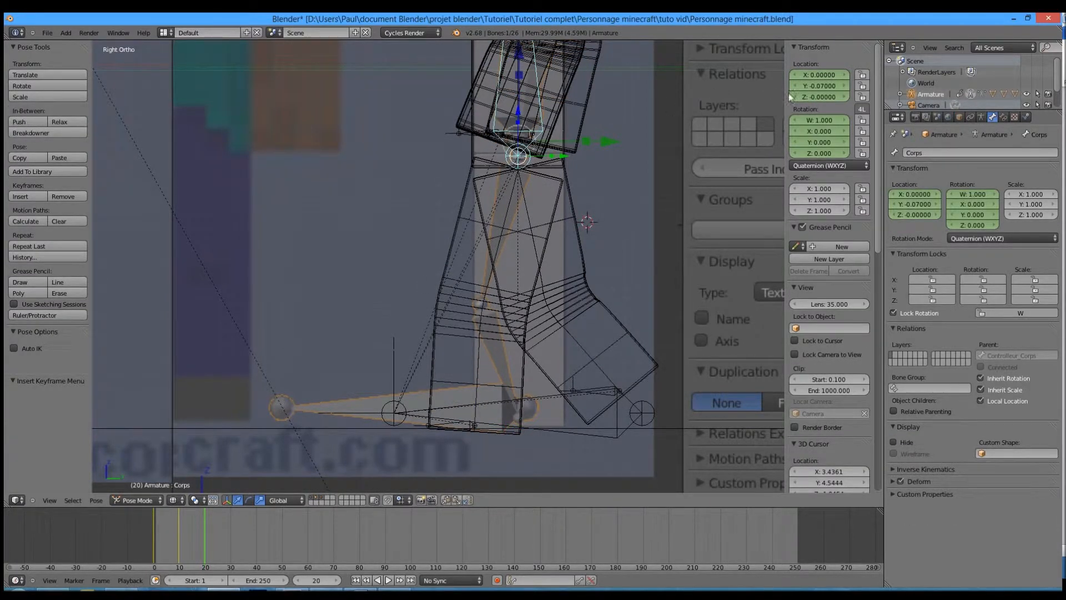
pyautogui.rightClick(471, 425)
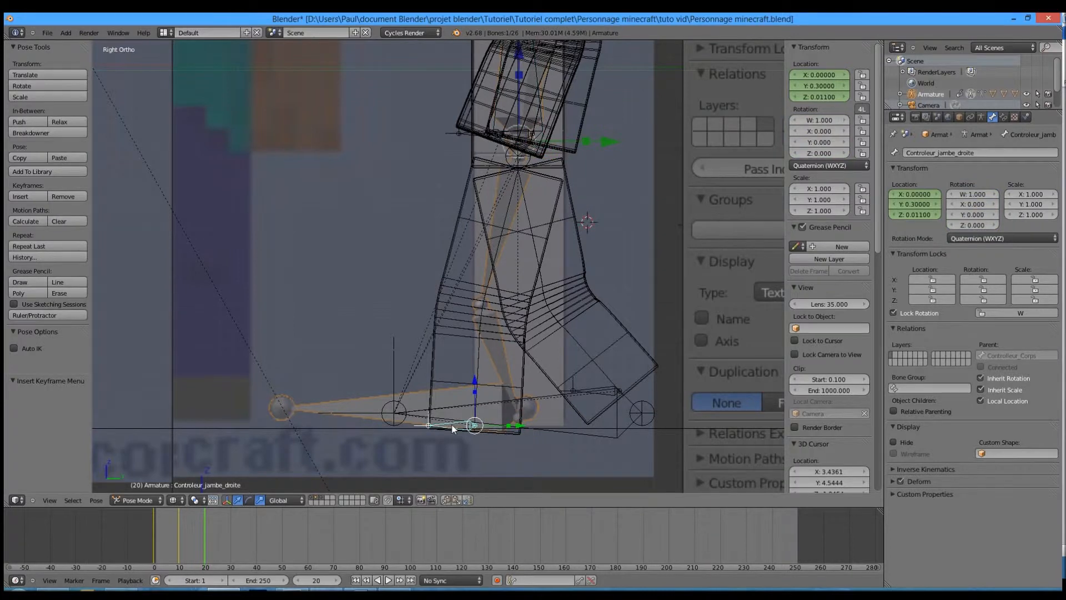
pyautogui.press('i')
pyautogui.click(442, 393)
pyautogui.rightClick(600, 389)
pyautogui.press('i')
pyautogui.click(600, 391)
# Check the Corps bone's location at frame 0, then at frame 20 set its Y location to -0.11 and insert a Location keyframe
pyautogui.rightClick(533, 119)
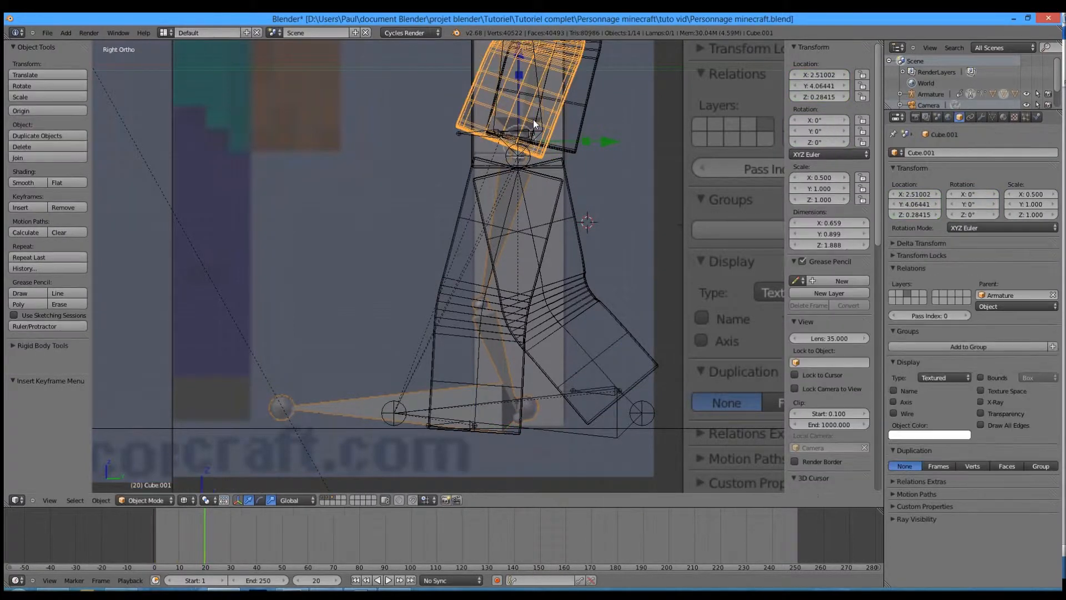
pyautogui.rightClick(544, 95)
pyautogui.rightClick(526, 138)
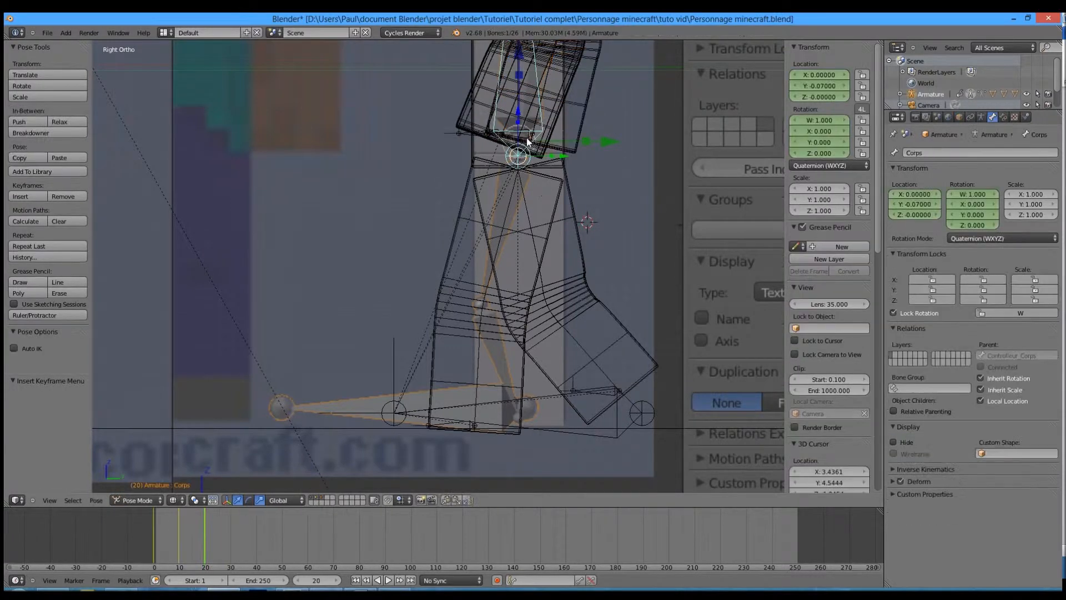
pyautogui.click(151, 536)
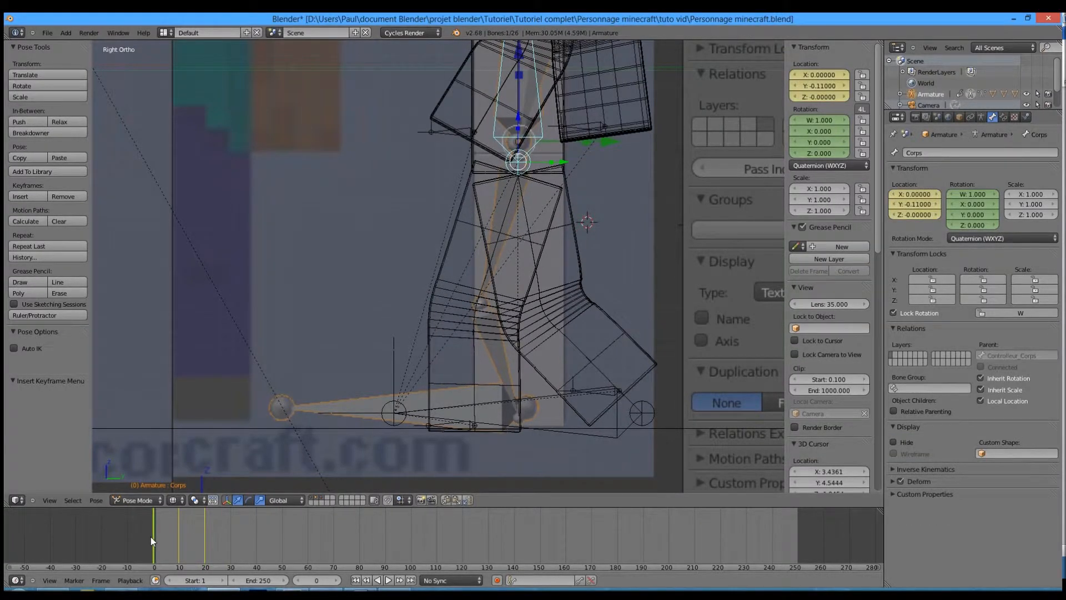
pyautogui.click(206, 538)
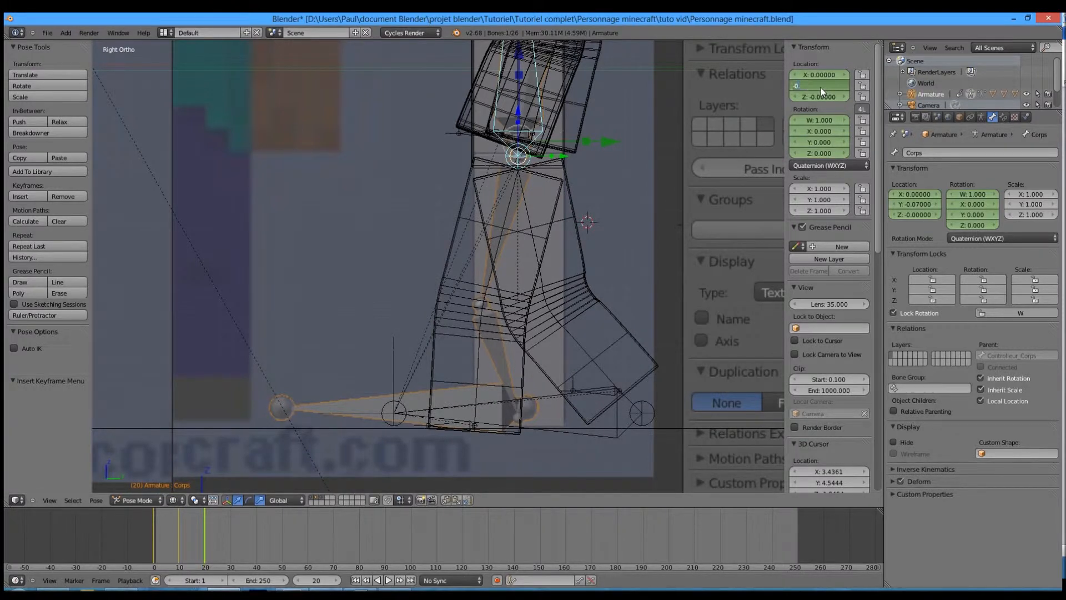
pyautogui.write('11')
pyautogui.press('Return')
pyautogui.press('i')
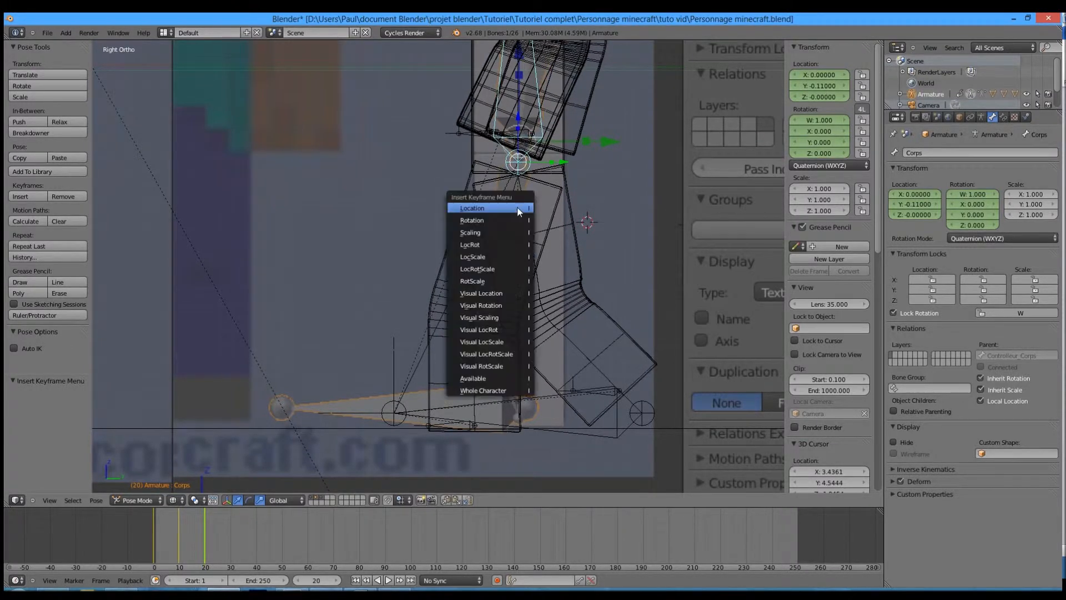
pyautogui.click(517, 207)
# In solid shading, set the left arm controller's location to Y 0.3 and Z 0.11 at frame 20
pyautogui.keyDown('shift'); pyautogui.moveTo(497, 188); pyautogui.dragTo(556, 287, button='middle'); pyautogui.keyUp('shift')
pyautogui.press('z')
pyautogui.rightClick(557, 266)
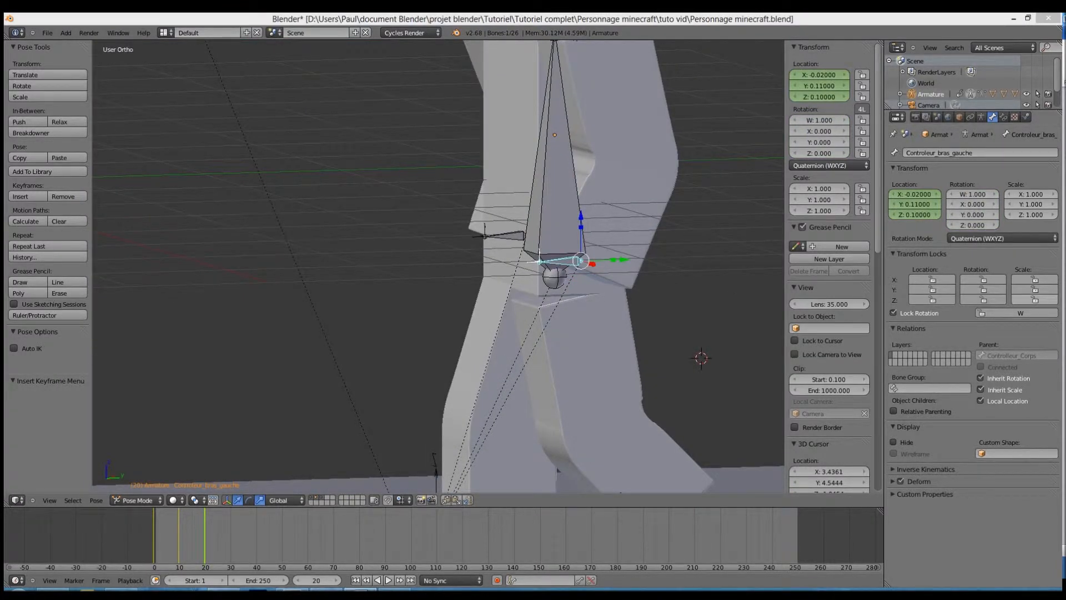
pyautogui.moveTo(508, 260); pyautogui.dragTo(539, 271, button='middle')
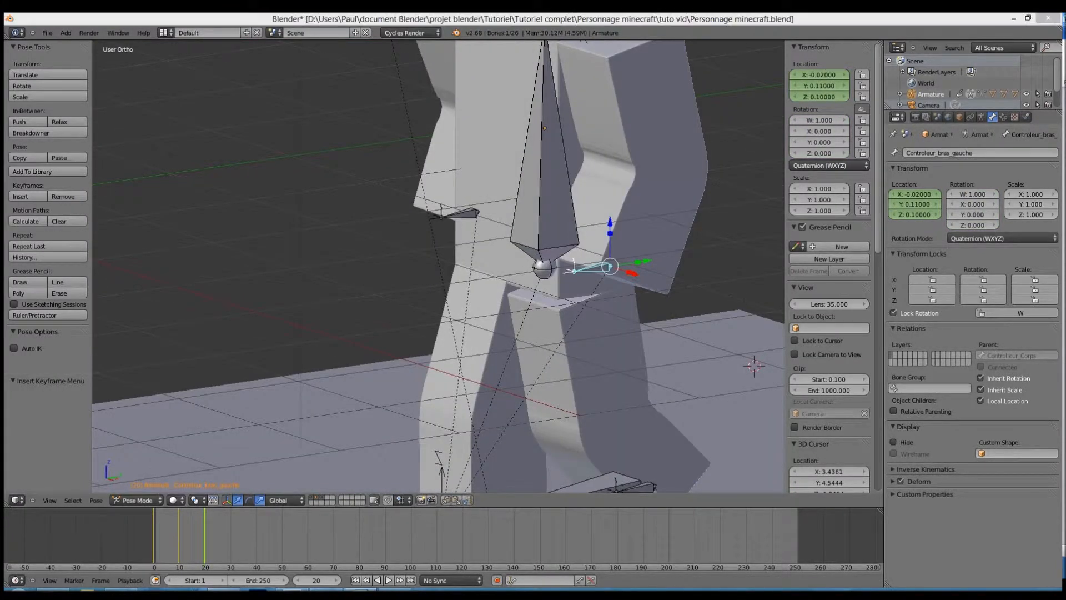
pyautogui.click(815, 85)
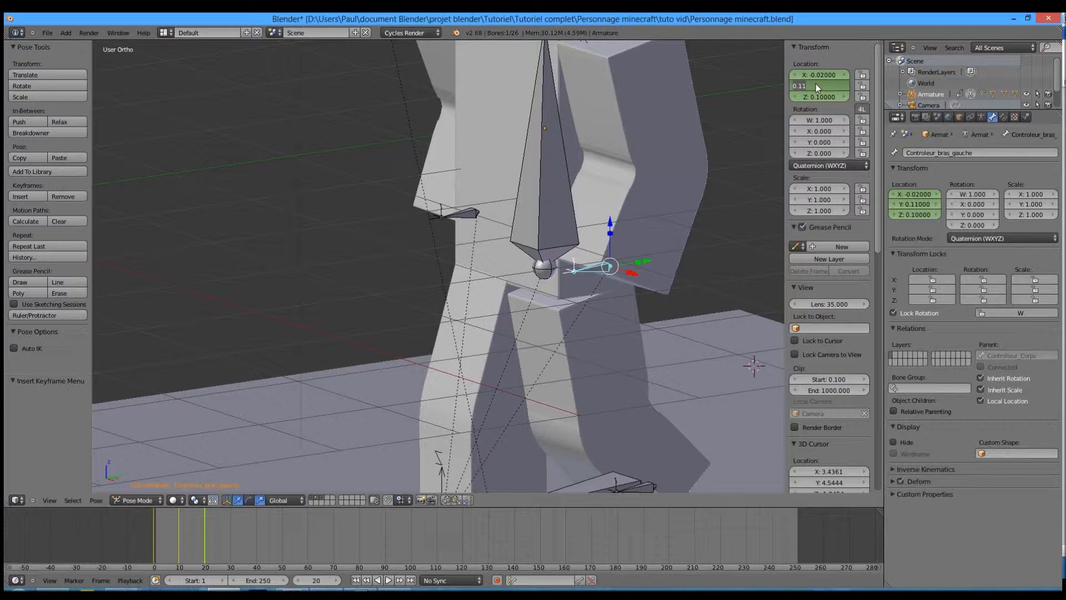
pyautogui.write('3')
pyautogui.press('Return')
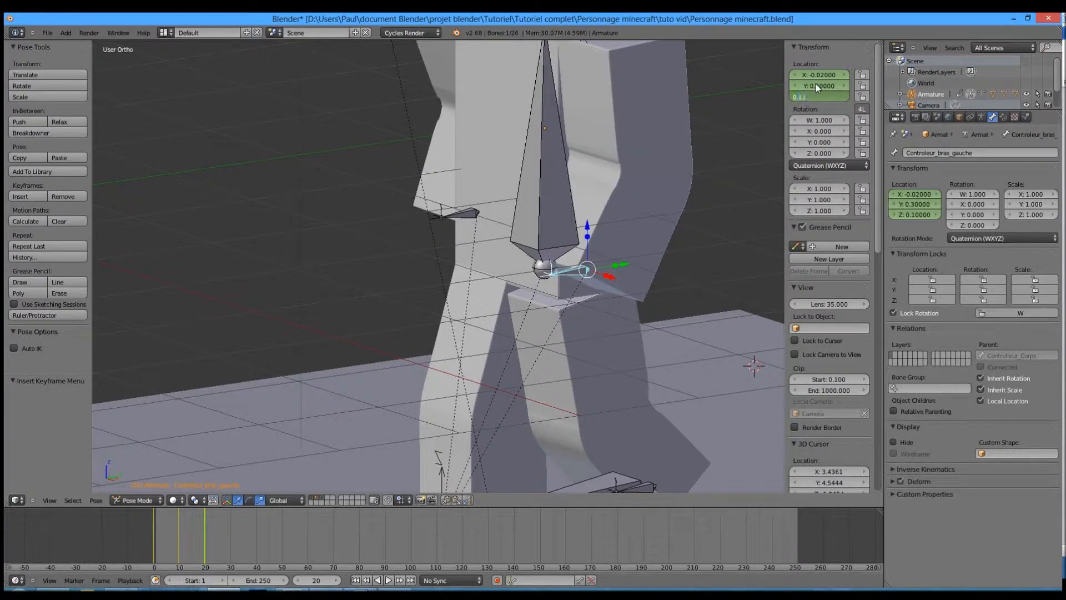
# Set the right arm controller's location to Y -0.6 and Z 0.15 at frame 20
pyautogui.rightClick(441, 213)
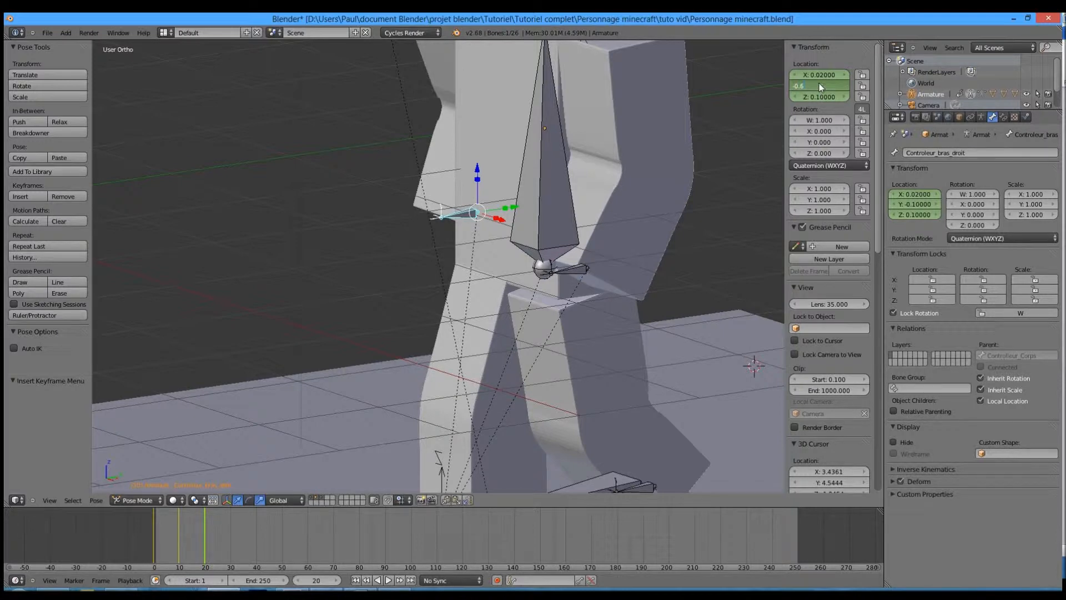
pyautogui.press('Tab')
pyautogui.write('0.15')
pyautogui.press('Return')
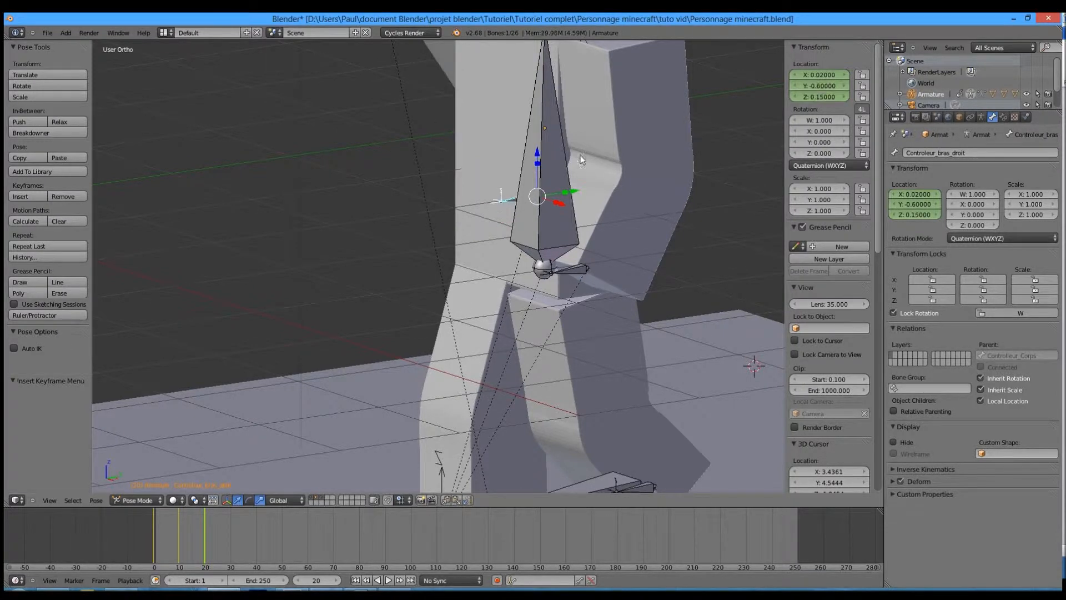
# Select both arm controllers together and insert a Location keyframe for them at frame 20
pyautogui.scroll(-3, 499, 172)
pyautogui.press('KP_3')
pyautogui.keyDown('shift'); pyautogui.rightClick(464, 255); pyautogui.keyUp('shift')
pyautogui.press('i')
pyautogui.click(464, 257)
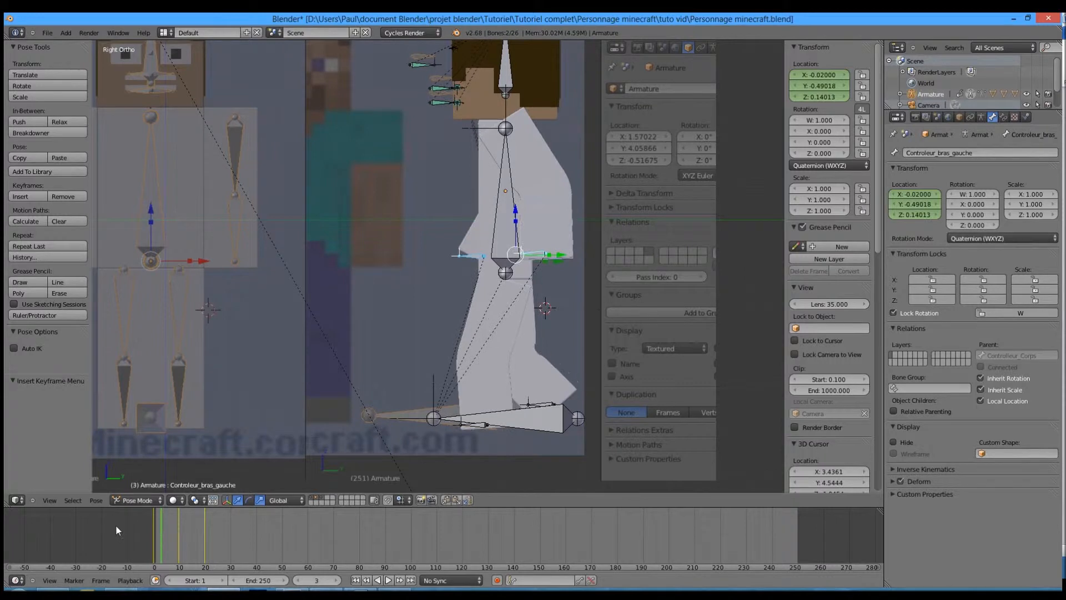
# Play back the walk animation from frame 0 in the right side view to check the arm and leg motion
pyautogui.hotkey('alt', 'a')
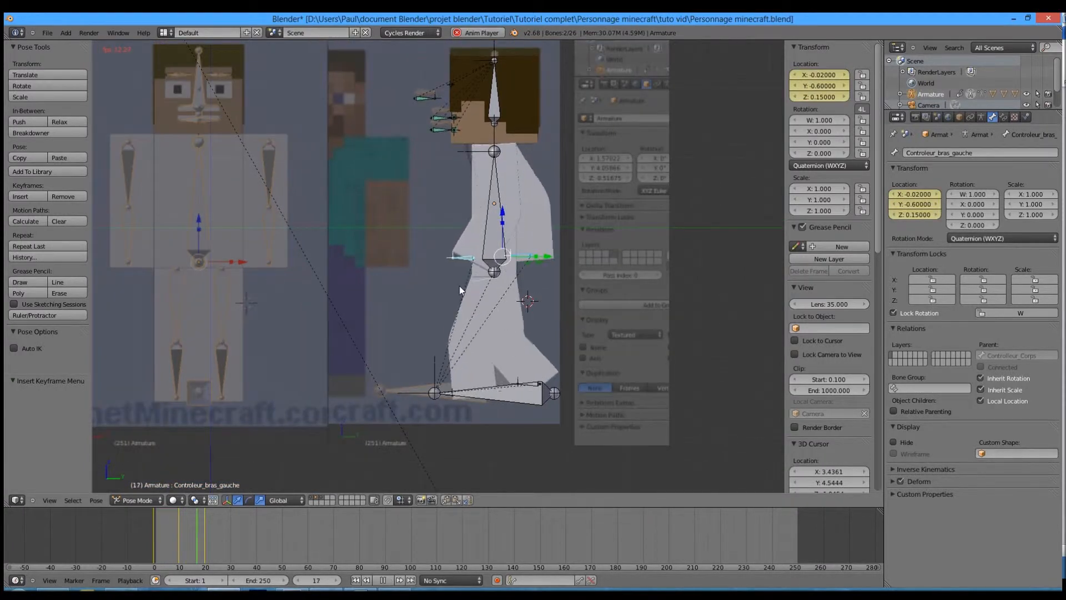
pyautogui.hotkey('alt', 'a')
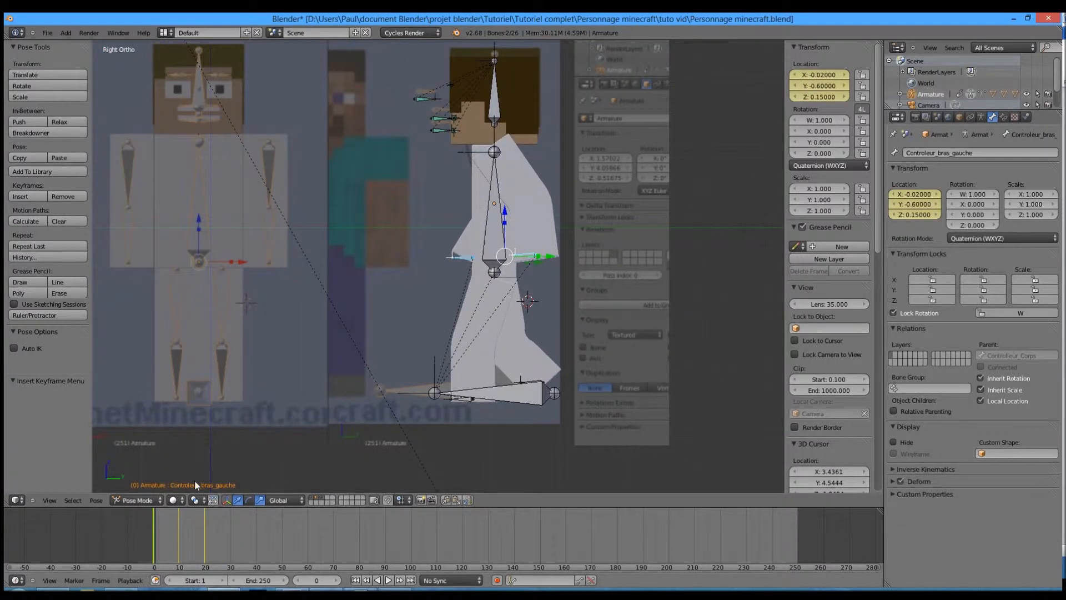
pyautogui.hotkey('alt', 'a')
pyautogui.hotkey('alt', 'a')
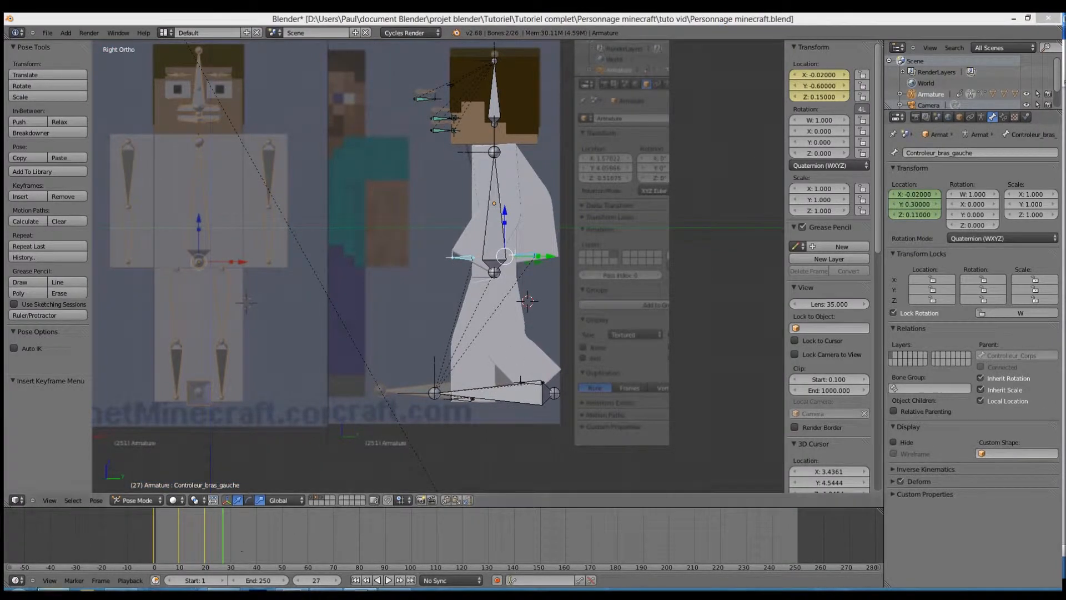
# Go to frame 30 and set the right leg controller's location to Y -0.31 and Z 0.1
pyautogui.click(234, 535)
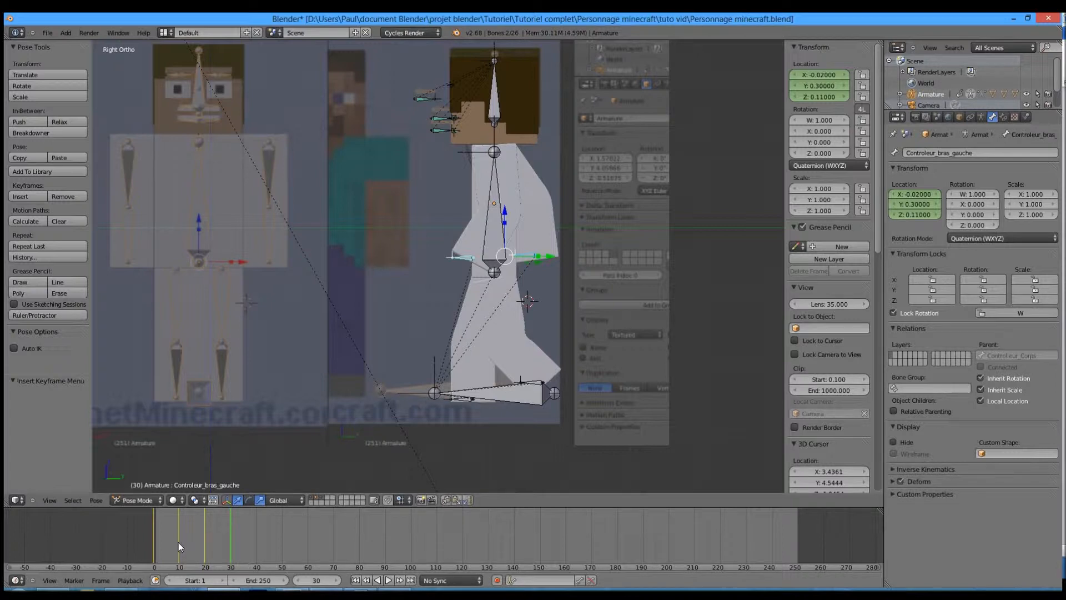
pyautogui.moveTo(477, 333); pyautogui.dragTo(548, 392, button='middle')
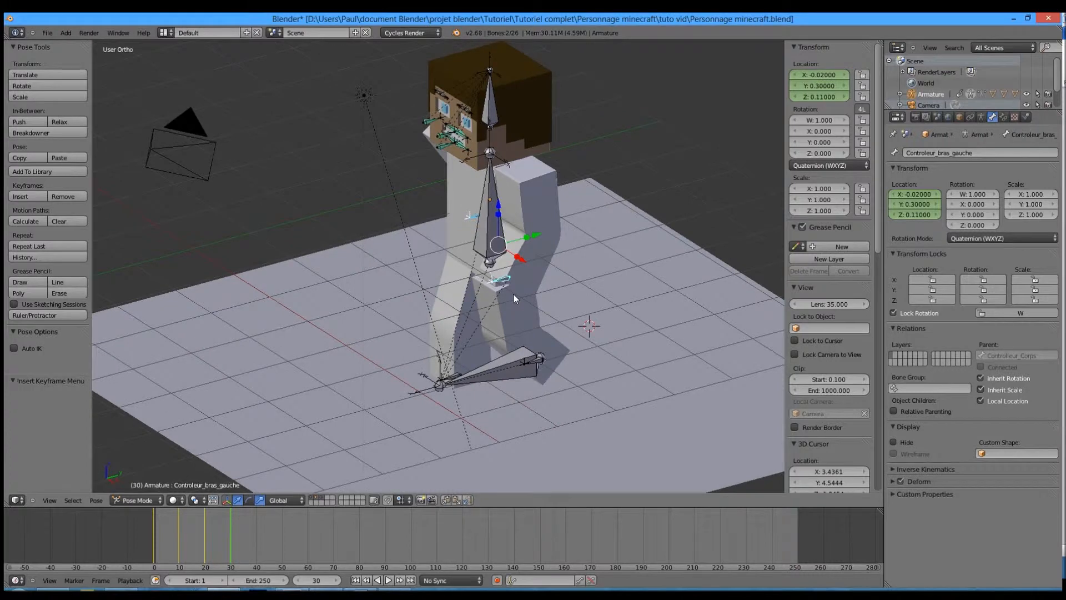
pyautogui.rightClick(457, 373)
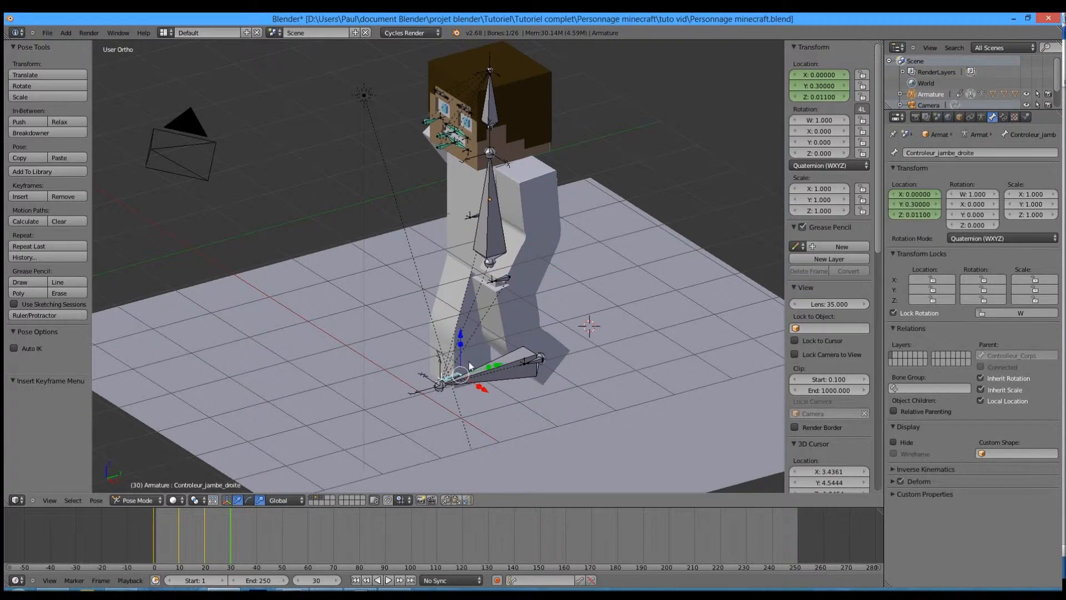
pyautogui.click(822, 86)
pyautogui.write('-0.31')
pyautogui.press('Tab')
pyautogui.write('0.1')
pyautogui.press('Return')
# Set the left leg controller's location to Y 0.025 and Z 0.3 at frame 30
pyautogui.rightClick(534, 362)
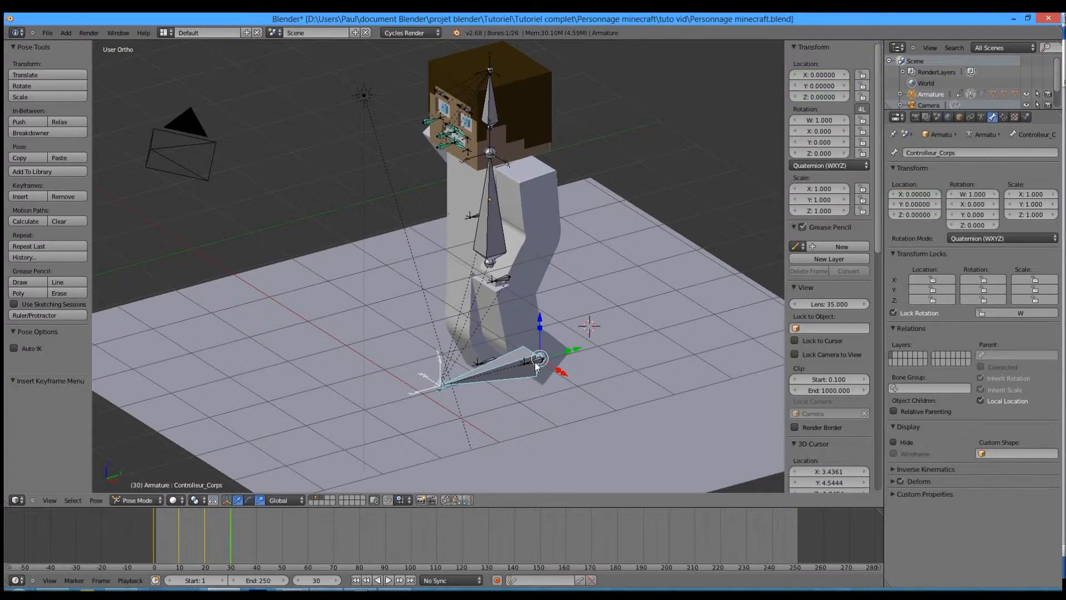
pyautogui.click(818, 85)
pyautogui.write('0.025')
pyautogui.press('Tab')
pyautogui.write('0.3')
pyautogui.press('Return')
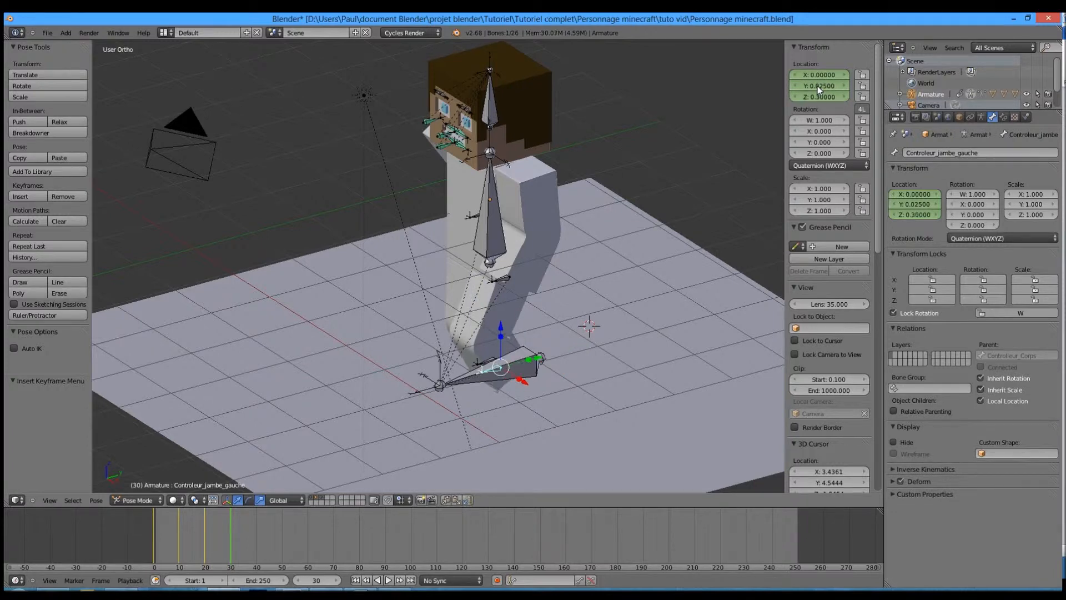
# Set the left arm controller's location to Y -0.1 and Z 0.1 at frame 30
pyautogui.rightClick(495, 279)
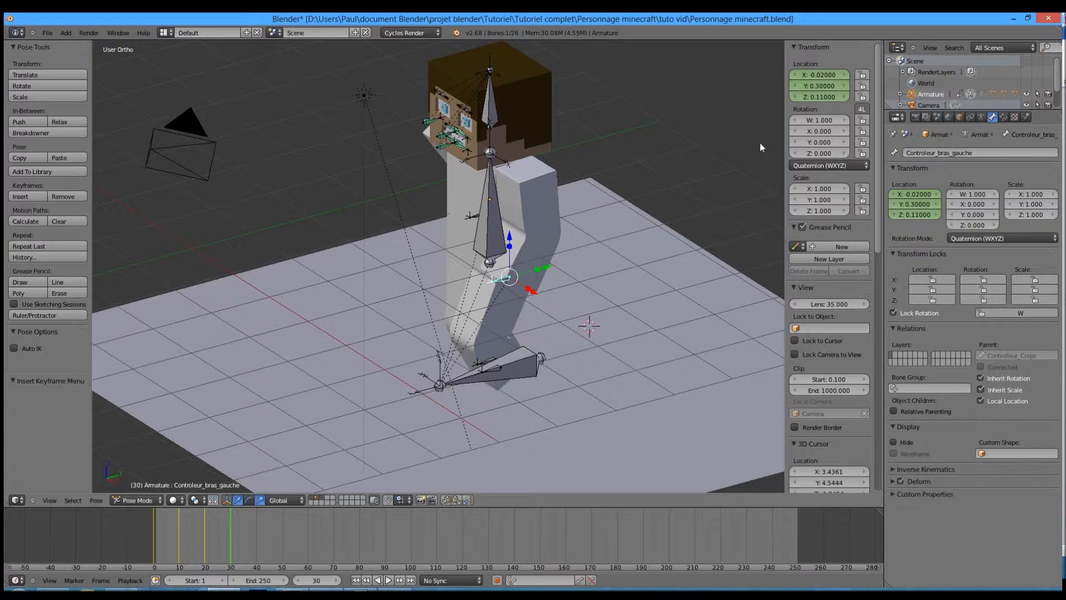
pyautogui.click(814, 86)
pyautogui.write('-0.1')
pyautogui.press('Tab')
pyautogui.write('0.1')
pyautogui.press('Return')
# Set the right arm controller's location to Y 0.11 and Z 0.1 at frame 30
pyautogui.rightClick(465, 218)
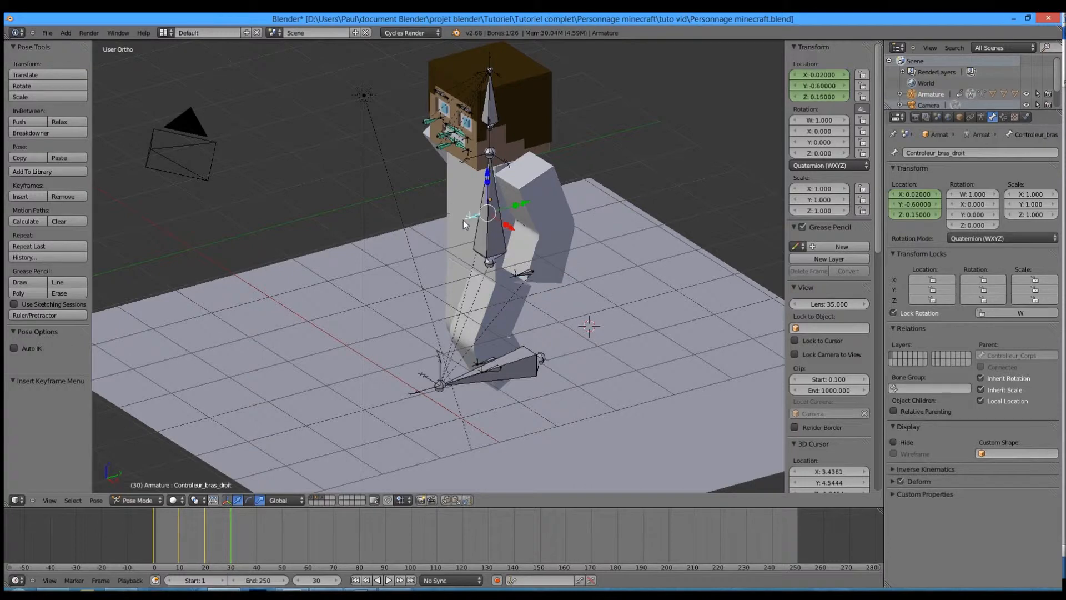
pyautogui.click(811, 85)
pyautogui.write('0.11')
pyautogui.press('Tab')
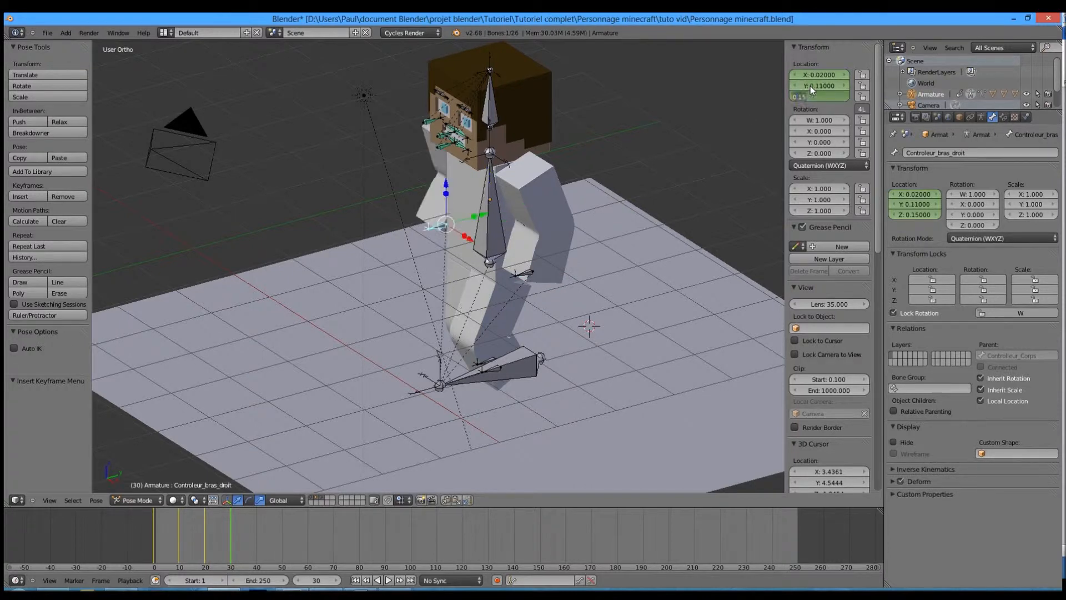
pyautogui.write('0.1')
pyautogui.press('Return')
# Select both arm controllers and both leg controllers together and insert a Location keyframe for them at frame 30
pyautogui.press('KP_3')
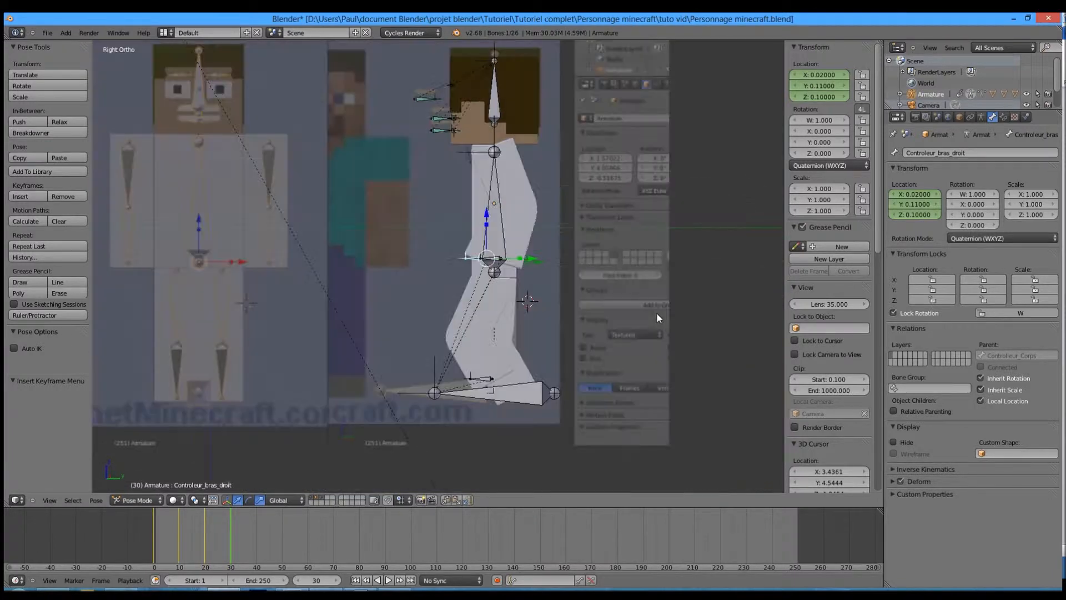
pyautogui.scroll(3, 656, 312)
pyautogui.moveTo(657, 313); pyautogui.dragTo(612, 306, button='middle')
pyautogui.keyDown('shift'); pyautogui.rightClick(570, 257); pyautogui.keyUp('shift')
pyautogui.moveTo(566, 262); pyautogui.dragTo(631, 305, button='middle')
pyautogui.keyDown('shift'); pyautogui.rightClick(514, 391); pyautogui.keyUp('shift')
pyautogui.keyDown('shift'); pyautogui.rightClick(535, 416); pyautogui.keyUp('shift')
pyautogui.hotkey('ctrl', 'z')
pyautogui.keyDown('shift'); pyautogui.rightClick(535, 414); pyautogui.keyUp('shift')
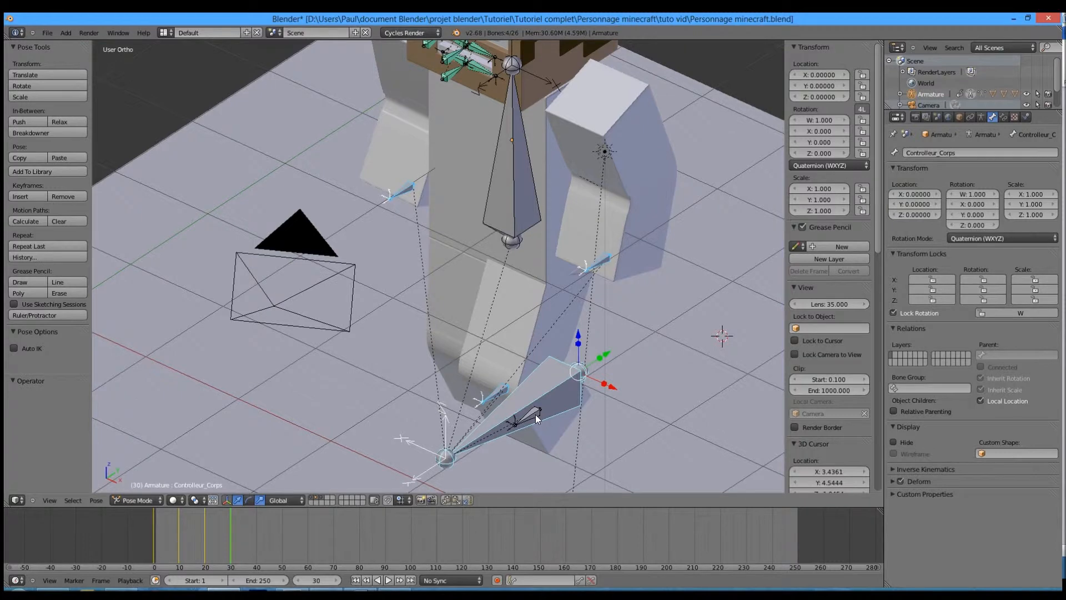
pyautogui.hotkey('ctrl', 'z')
pyautogui.keyDown('shift'); pyautogui.rightClick(536, 415); pyautogui.keyUp('shift')
pyautogui.keyDown('shift'); pyautogui.rightClick(547, 394); pyautogui.keyUp('shift')
pyautogui.press('i')
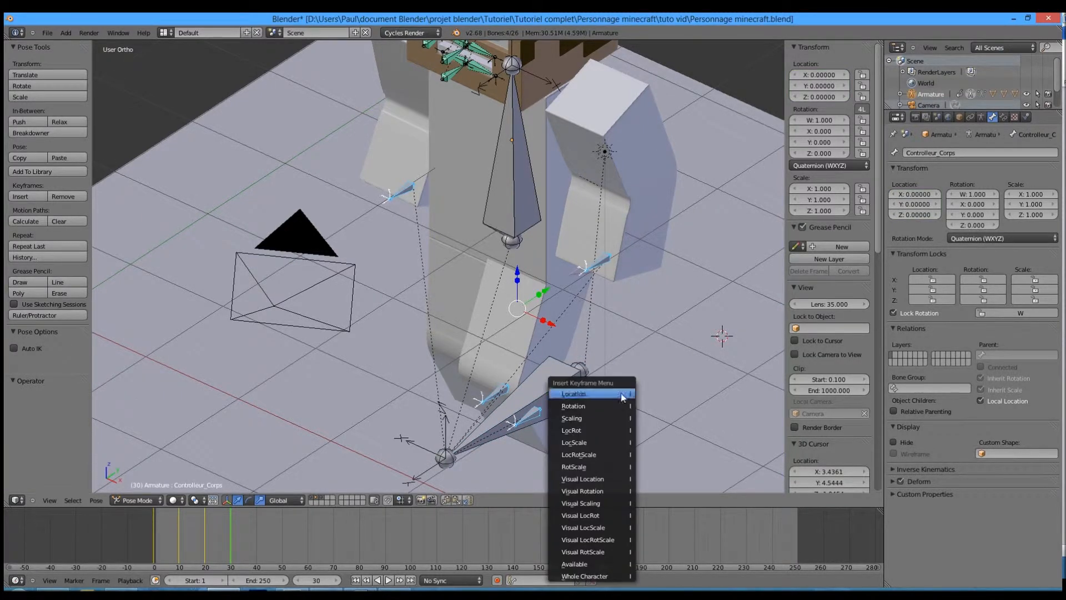
pyautogui.click(619, 393)
# Set the Corps bone's Y location to -0.07 at frame 30 and insert a Location keyframe for it
pyautogui.moveTo(612, 352); pyautogui.dragTo(567, 352, button='middle')
pyautogui.scroll(2, 566, 352)
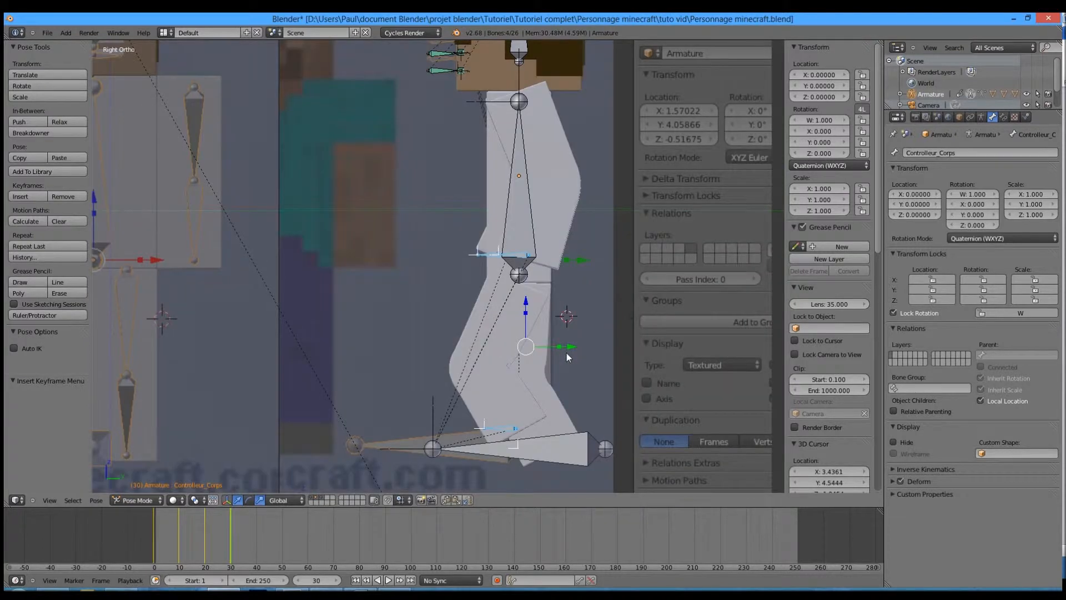
pyautogui.press('i')
pyautogui.click(808, 83)
pyautogui.press('BackSpace')
pyautogui.write('-0.07')
pyautogui.press('Return')
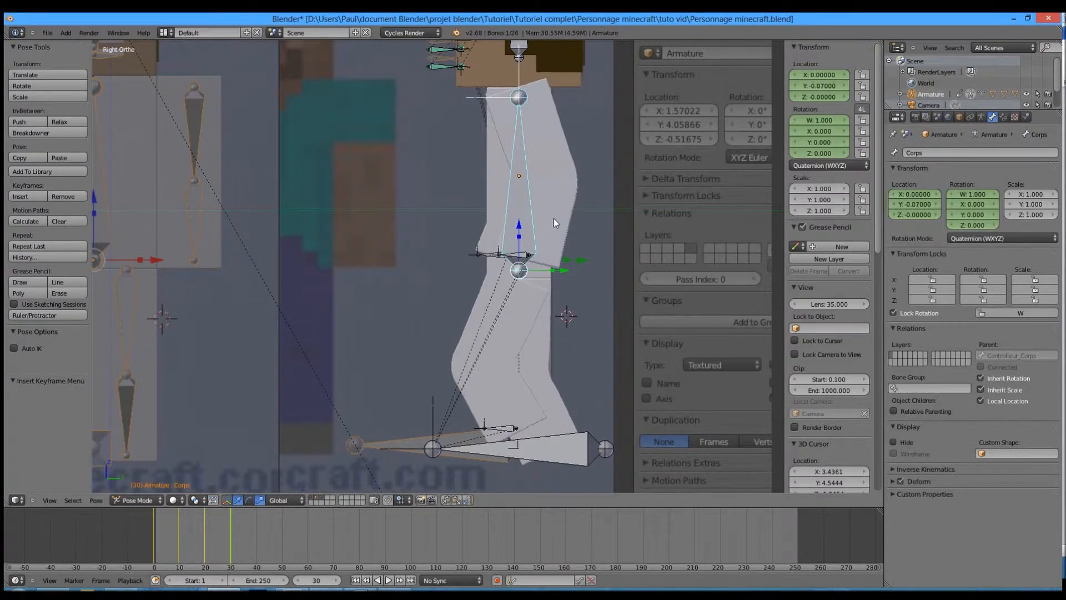
pyautogui.press('i')
pyautogui.click(578, 235)
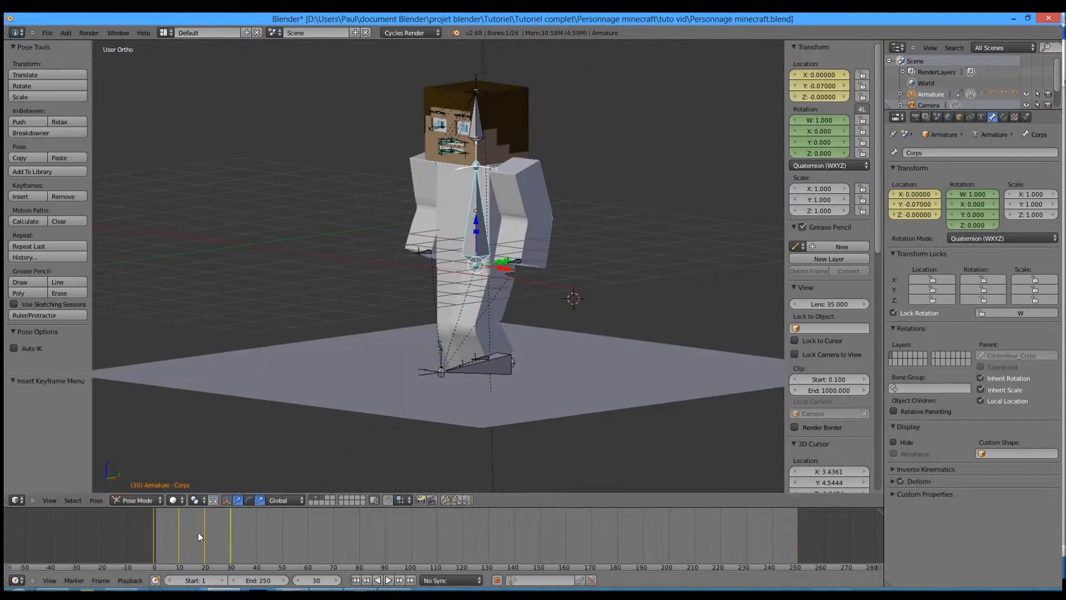
# Play back the walk animation with the new frame 30 pose, then go to frame 40
pyautogui.hotkey('shift', 'Left')
pyautogui.hotkey('alt', 'a')
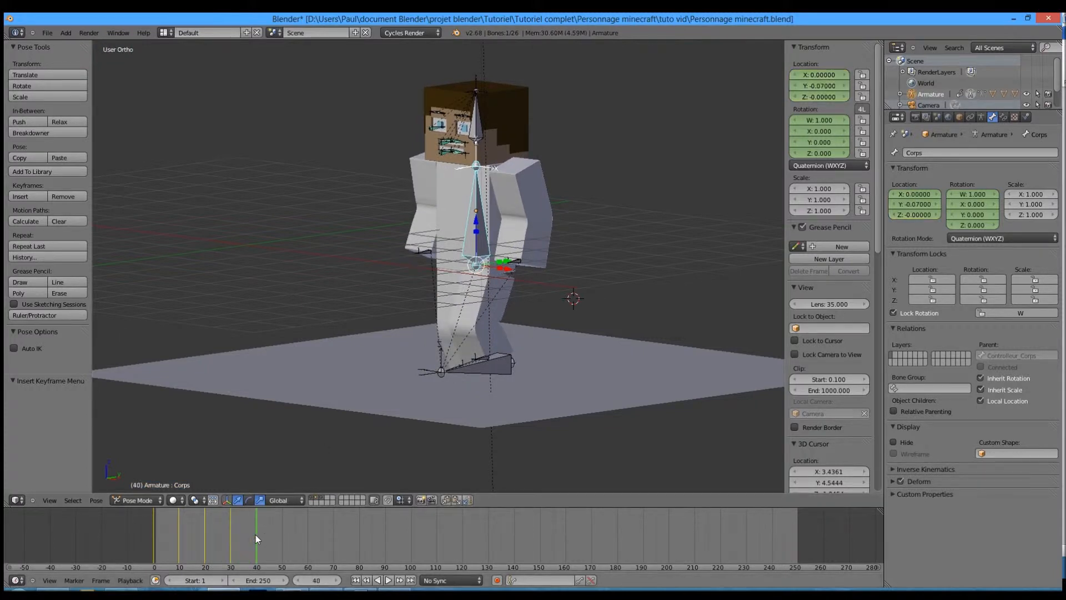
pyautogui.hotkey('alt', 'a')
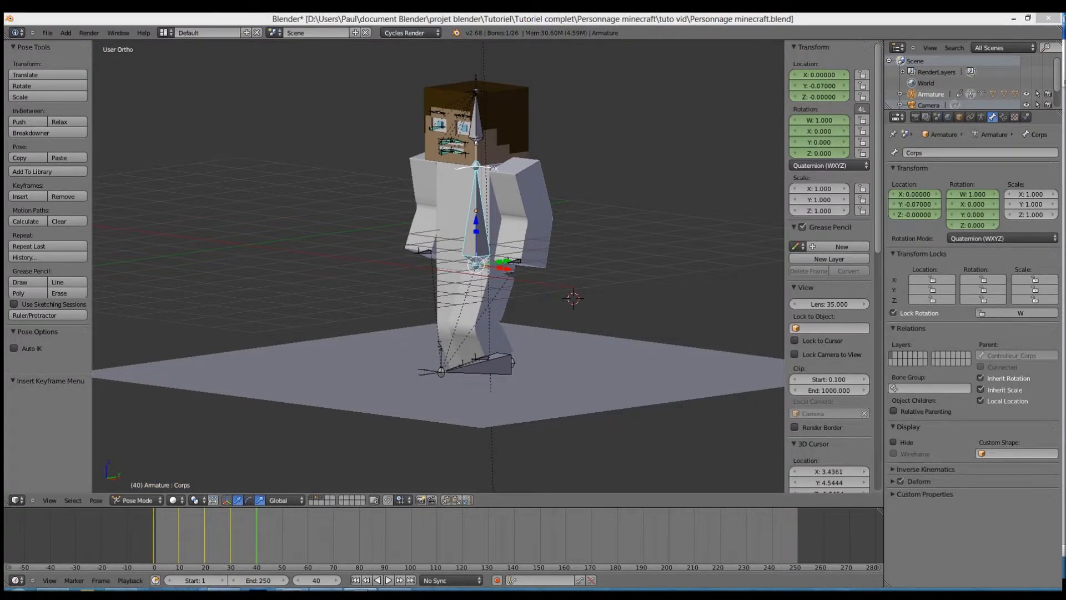
pyautogui.moveTo(496, 311); pyautogui.dragTo(477, 324, button='middle')
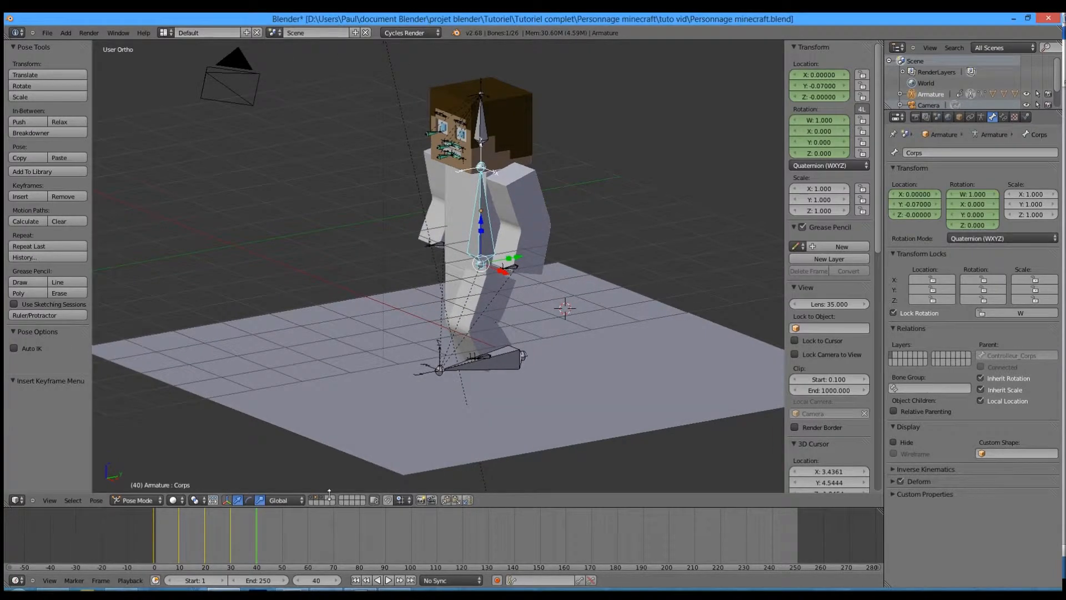
# Enlarge the timeline area and change it to the Graph Editor, framing the Corps bone's keyframes
pyautogui.moveTo(327, 507); pyautogui.dragTo(318, 361)
pyautogui.click(16, 580)
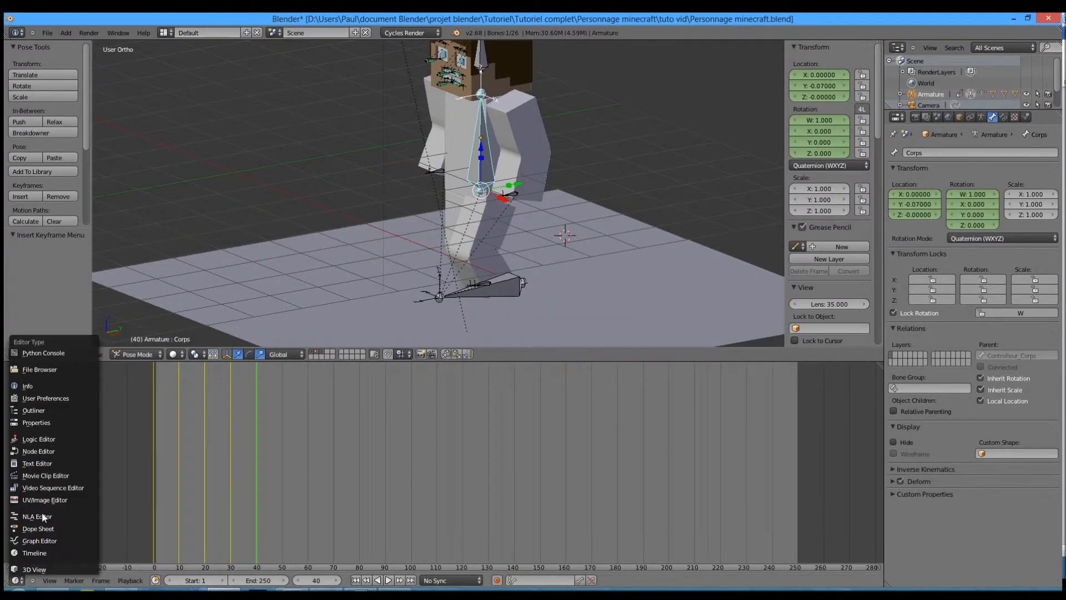
pyautogui.click(47, 541)
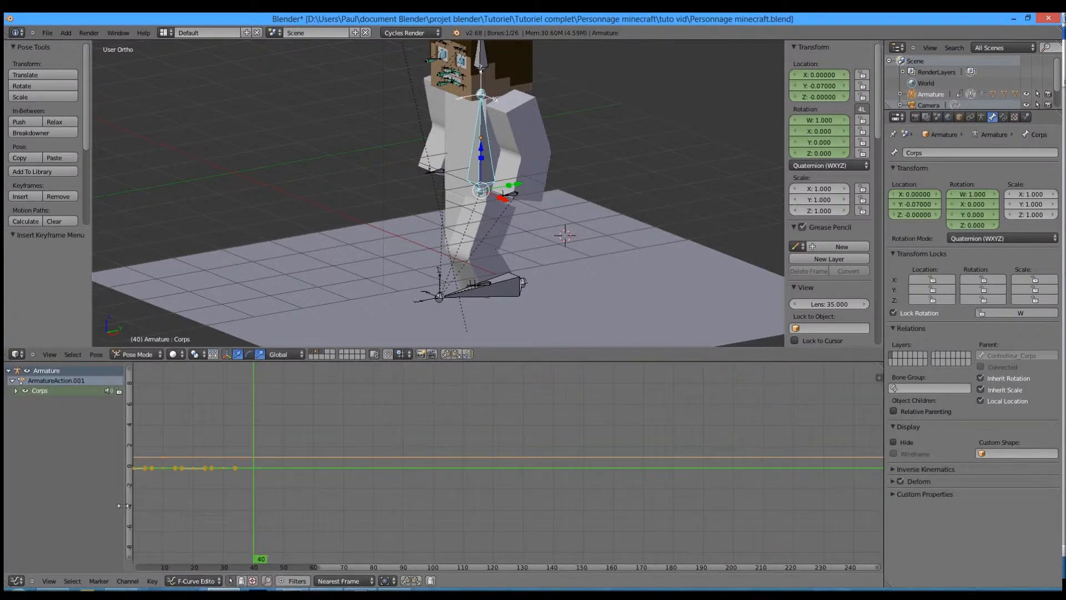
pyautogui.moveTo(194, 466); pyautogui.dragTo(302, 470, button='middle')
pyautogui.scroll(1, 280, 478)
pyautogui.rightClick(195, 471)
pyautogui.moveTo(188, 472); pyautogui.dragTo(318, 472, button='middle')
pyautogui.scroll(1, 273, 469)
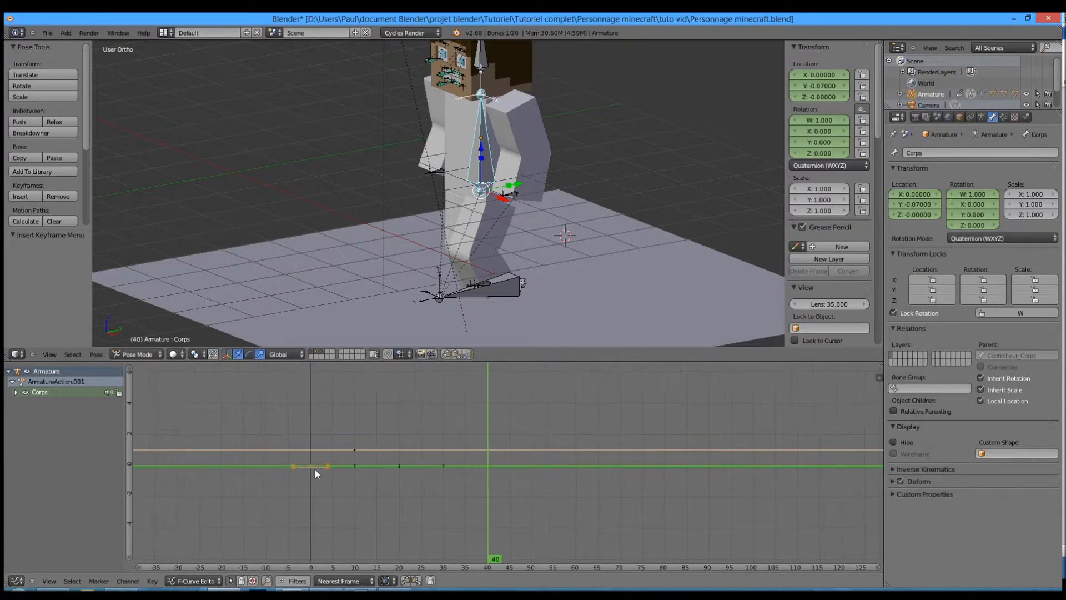
# Select all the armature's bones so the Graph Editor lists the curves of the Corps bone and every arm and leg controller
pyautogui.click(15, 391)
pyautogui.click(16, 391)
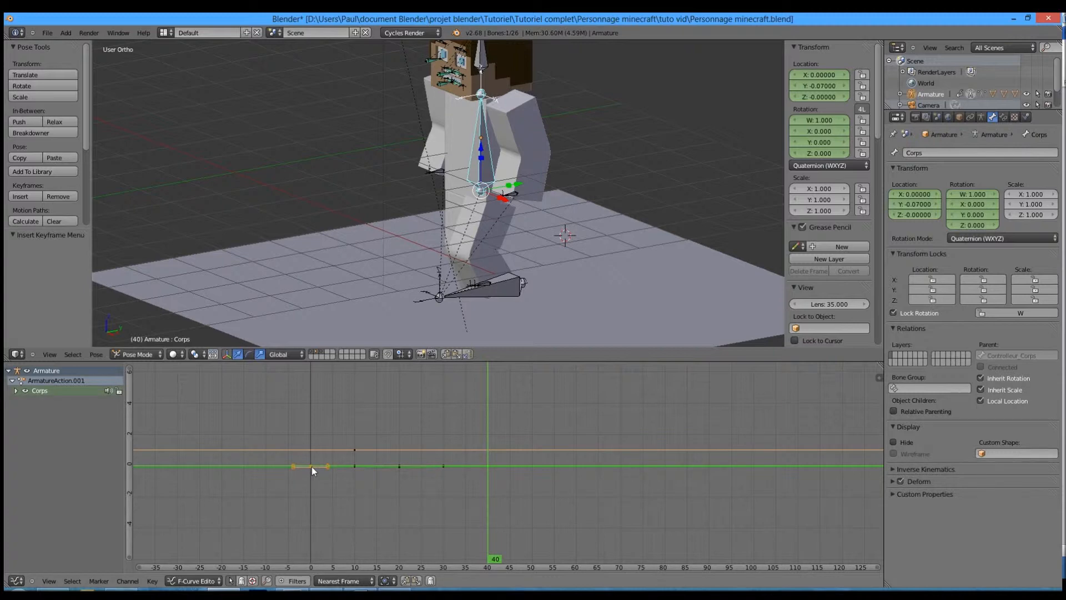
pyautogui.scroll(5, 290, 479)
pyautogui.moveTo(268, 477); pyautogui.dragTo(534, 456, button='middle')
pyautogui.scroll(8, 511, 461)
pyautogui.press('a')
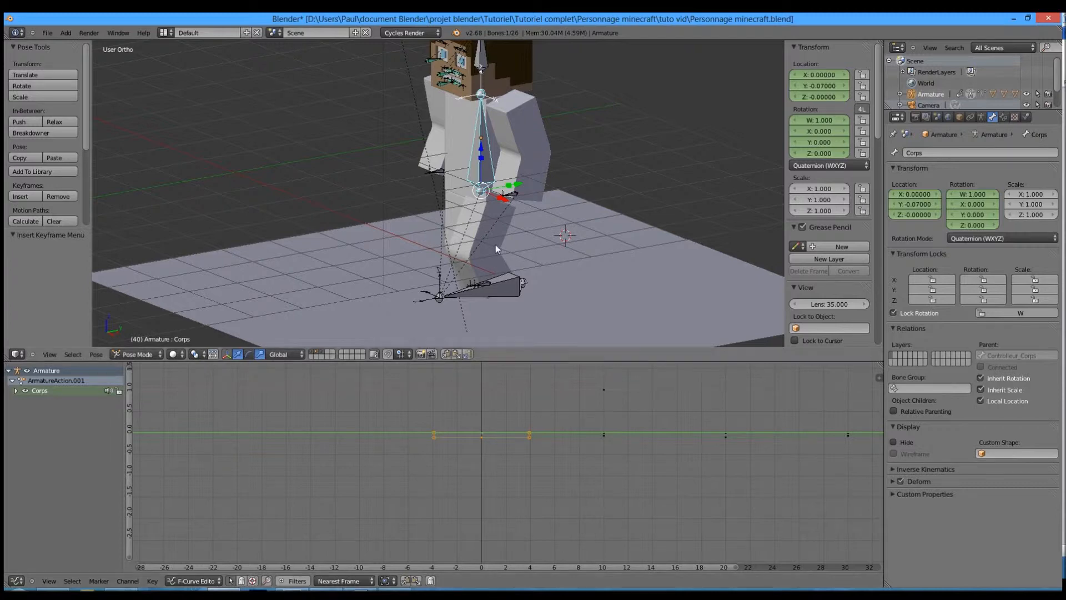
pyautogui.press('a')
pyautogui.press('a')
pyautogui.press('a')
# Select the whole column of keyframes at frame 0 and duplicate it 40 frames forward
pyautogui.keyDown('alt'); pyautogui.rightClick(482, 433); pyautogui.keyUp('alt')
pyautogui.scroll(-3, 482, 433)
pyautogui.moveTo(494, 435); pyautogui.dragTo(459, 467, button='middle')
pyautogui.click(481, 471)
pyautogui.press('g')
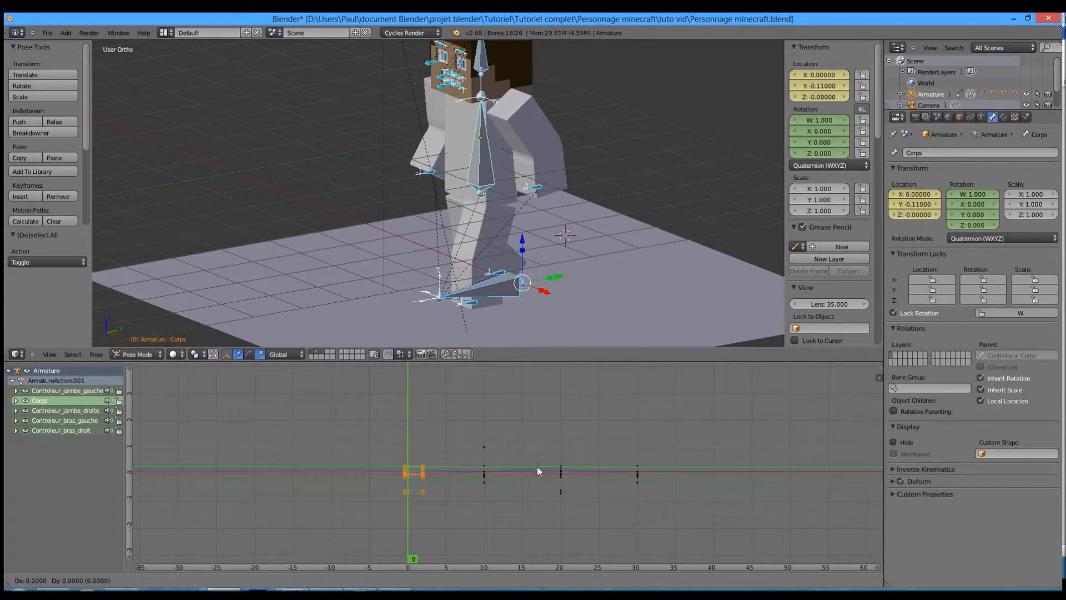
pyautogui.write('40')
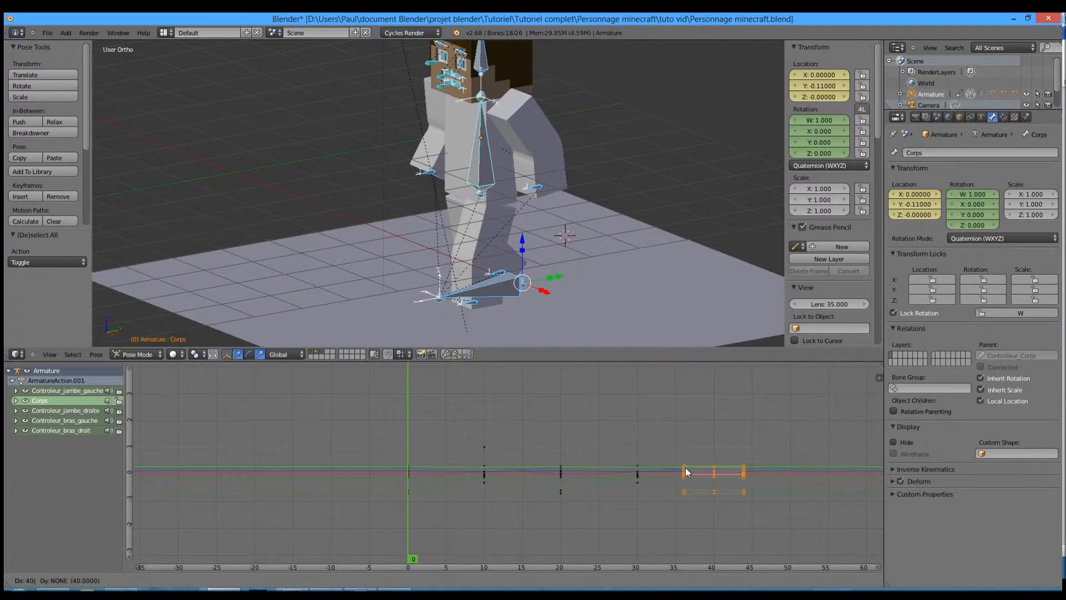
pyautogui.press('Return')
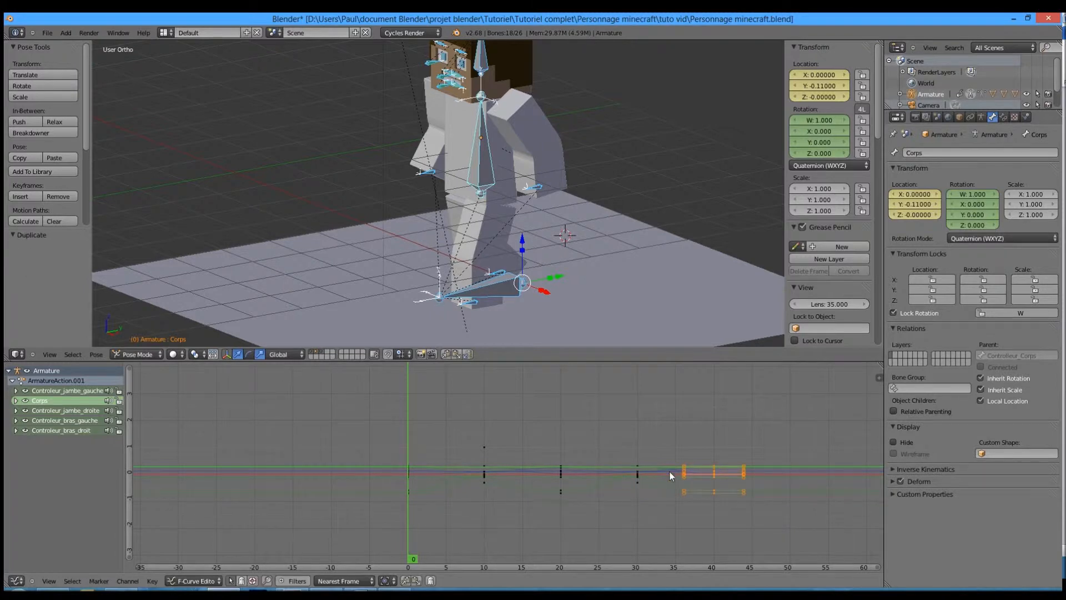
# Compare the poses at frames 0 and 40, and play back the walk animation from frame 0
pyautogui.click(713, 459)
pyautogui.moveTo(715, 458); pyautogui.dragTo(406, 464)
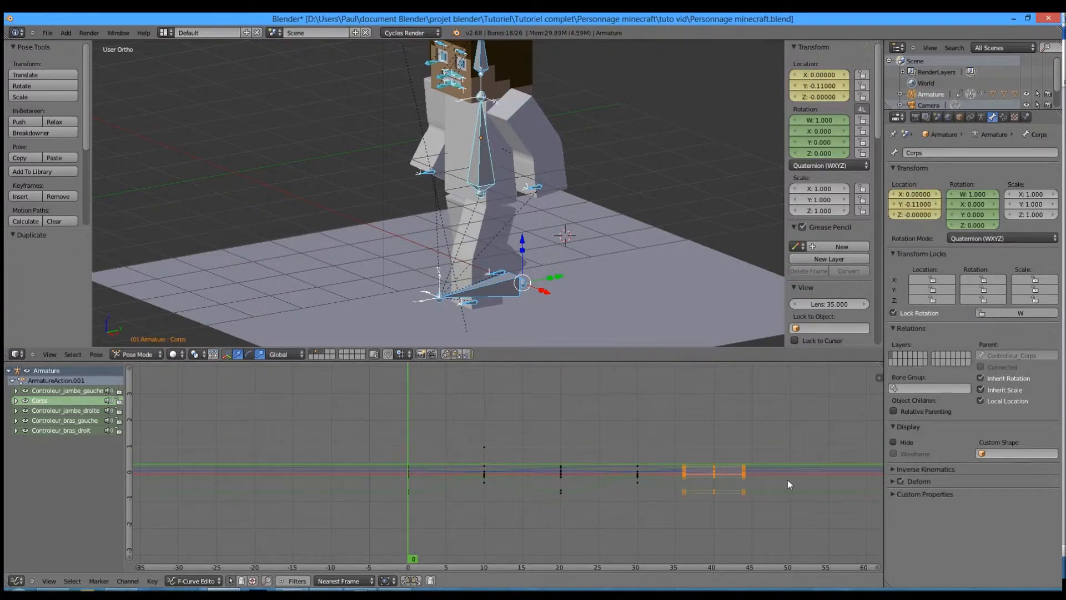
pyautogui.click(714, 475)
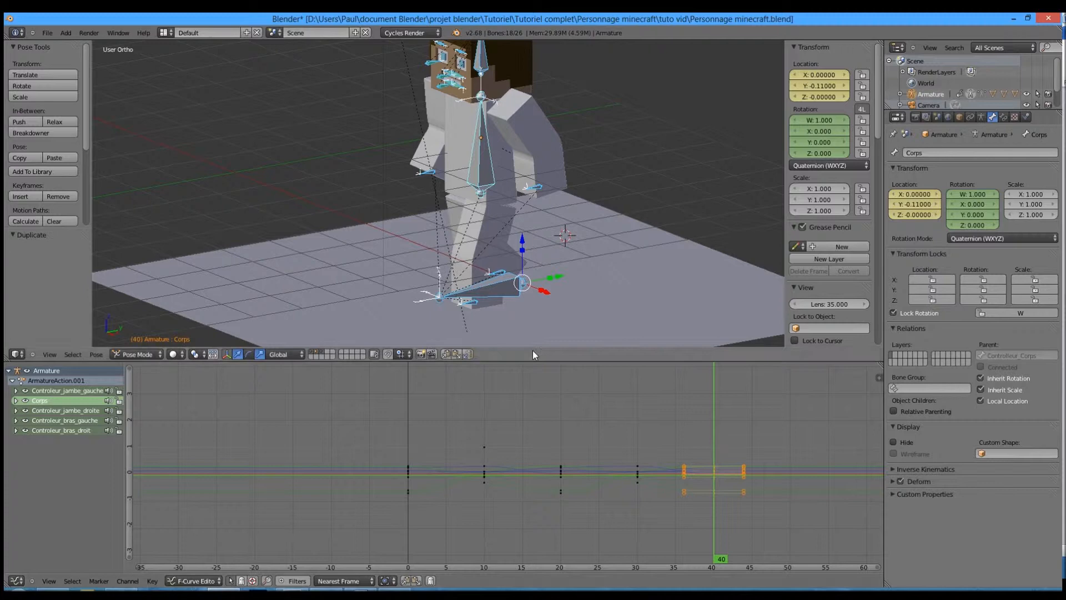
pyautogui.click(404, 466)
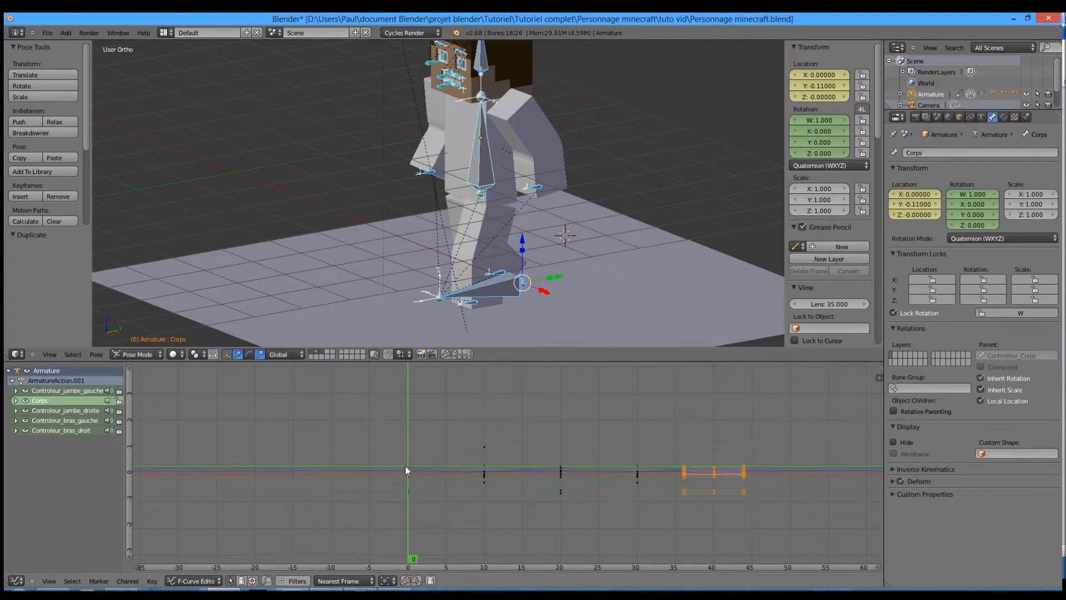
pyautogui.hotkey('alt', 'a')
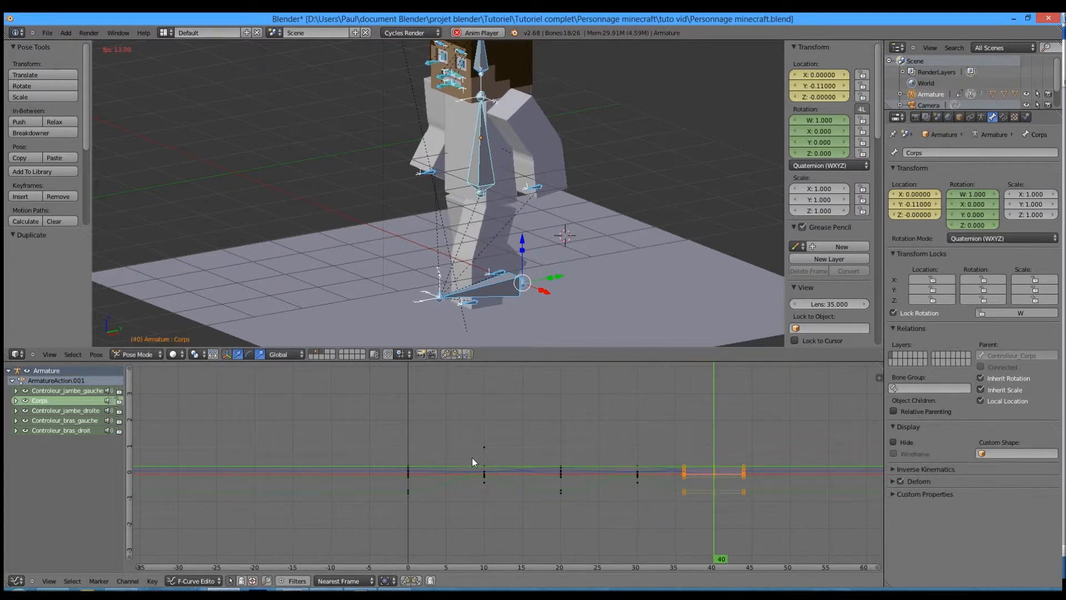
pyautogui.hotkey('alt', 'a')
# Set the scene's end frame to 40 in the render dimensions settings
pyautogui.click(915, 117)
pyautogui.click(1005, 266)
pyautogui.write('40')
pyautogui.press('Return')
# Play back the shortened loop from frame 0 and examine the walk from the character's side
pyautogui.click(404, 425)
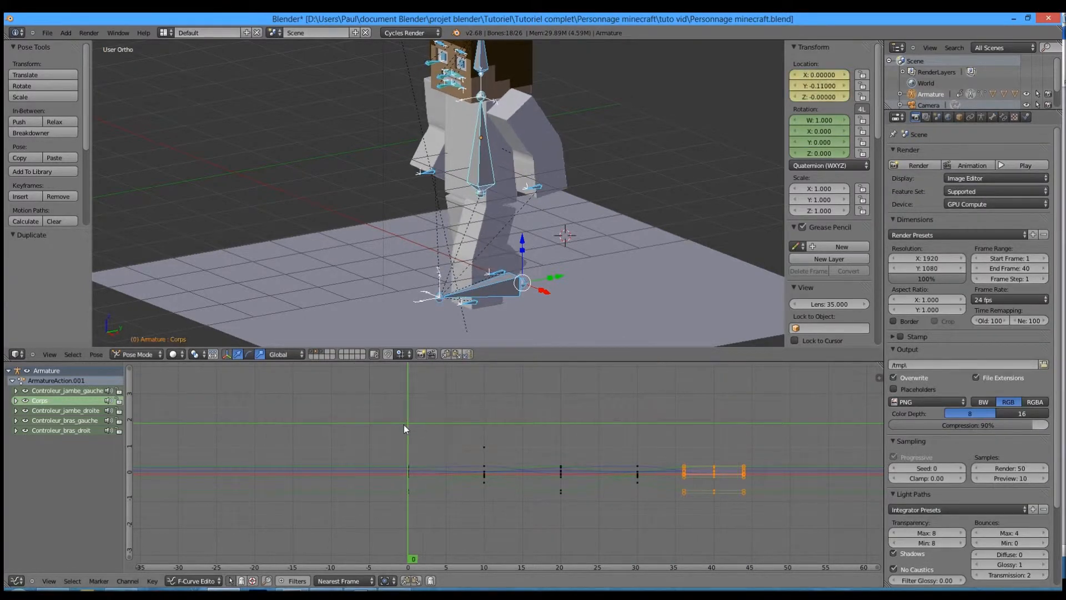
pyautogui.hotkey('alt', 'a')
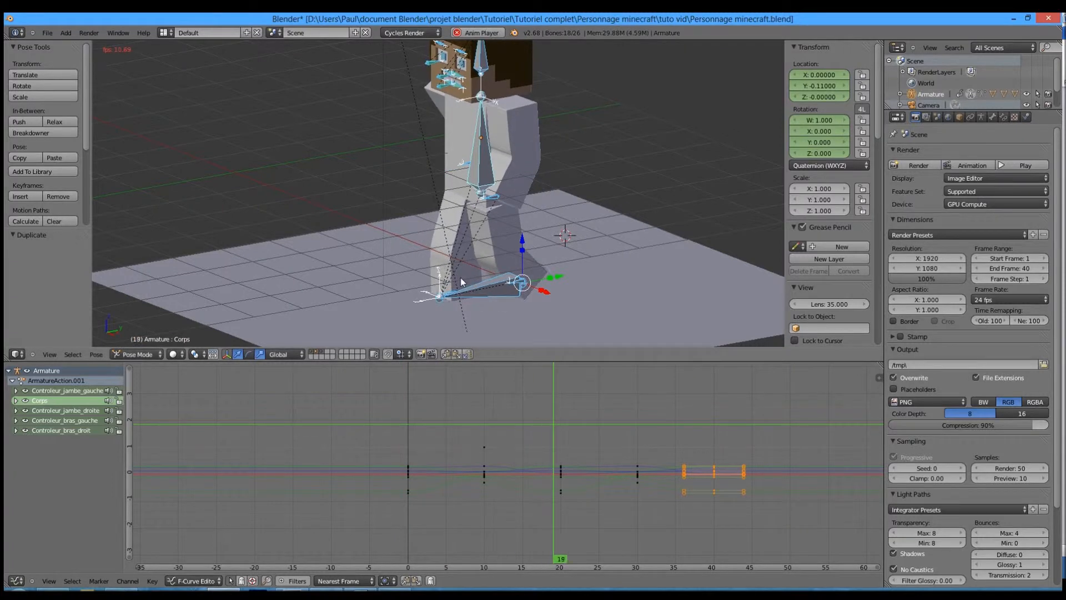
pyautogui.scroll(-2, 461, 278)
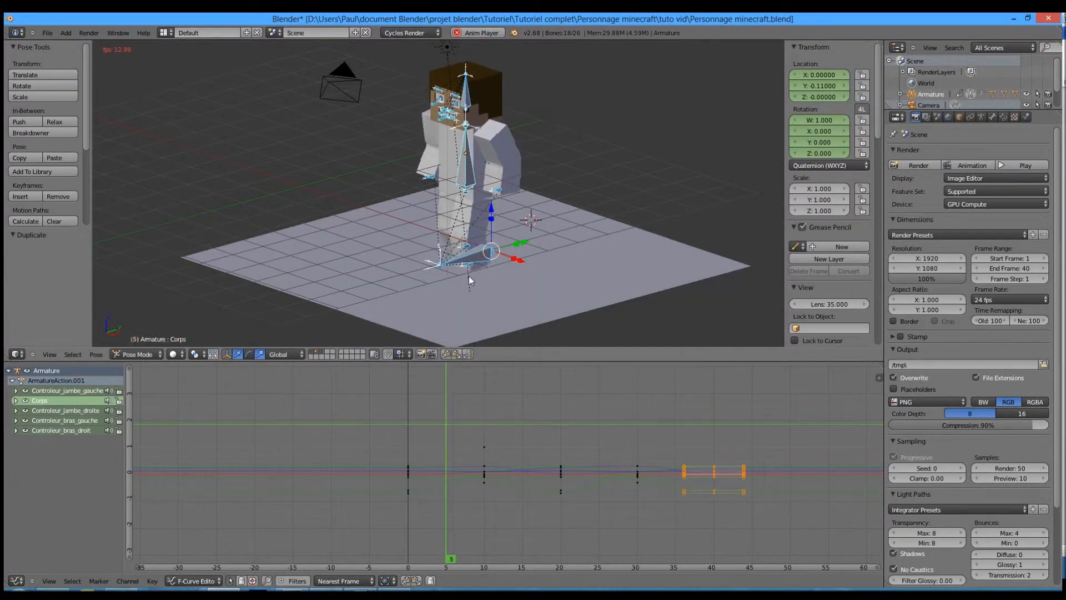
pyautogui.moveTo(427, 275); pyautogui.dragTo(415, 276, button='middle')
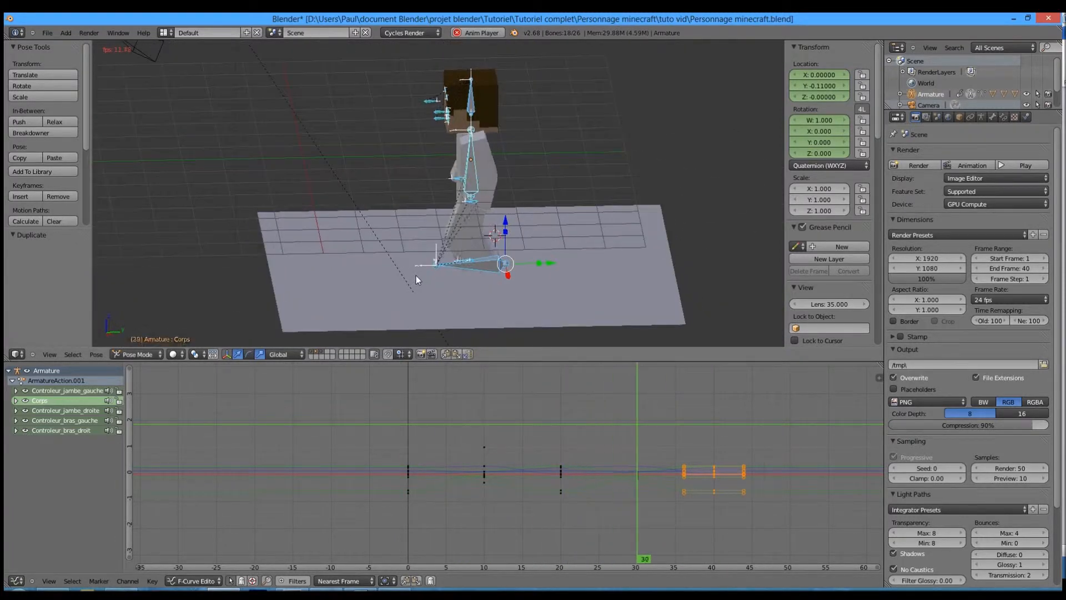
pyautogui.hotkey('alt', 'a')
# Save the file, and scrub through the walk animation from frame 0 to 40
pyautogui.press('KP_3')
pyautogui.hotkey('ctrl', 's')
pyautogui.click(442, 222)
pyautogui.keyDown('shift'); pyautogui.moveTo(444, 170); pyautogui.dragTo(428, 253, button='middle'); pyautogui.keyUp('shift')
pyautogui.moveTo(406, 431); pyautogui.dragTo(715, 453)
pyautogui.click(416, 420)
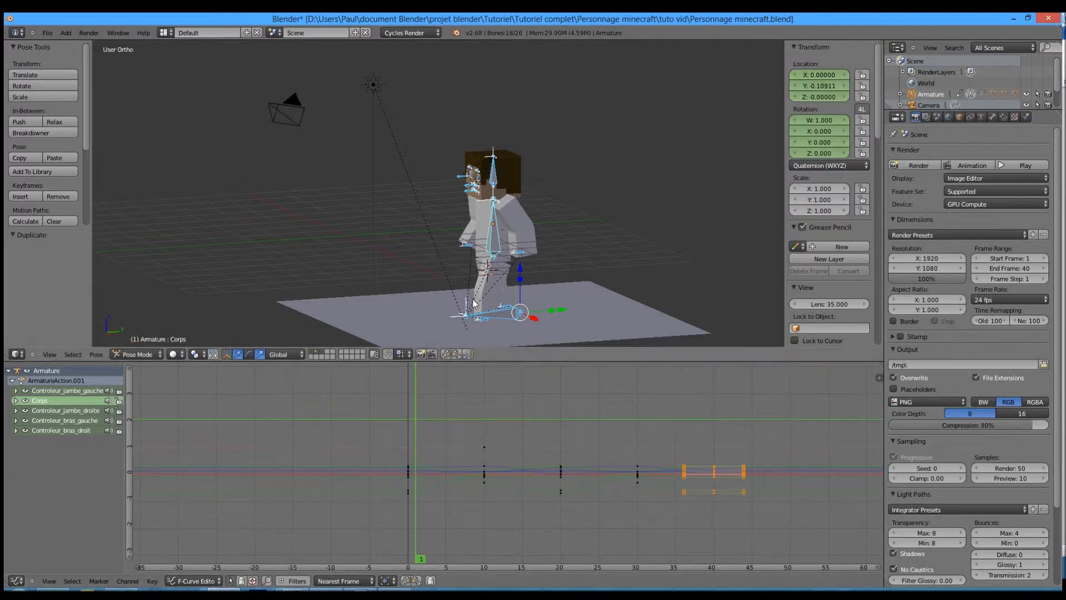
# Select only the Corps bone in the right side view and try rotating it
pyautogui.press('KP_3')
pyautogui.scroll(5, 434, 210)
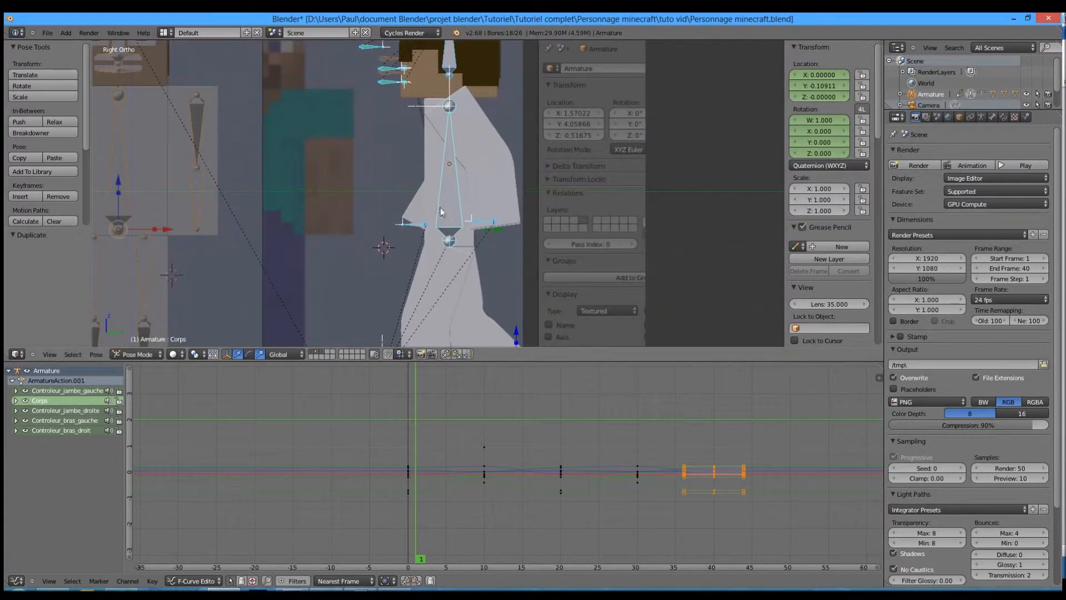
pyautogui.rightClick(454, 209)
pyautogui.scroll(1, 508, 191)
pyautogui.press('r')
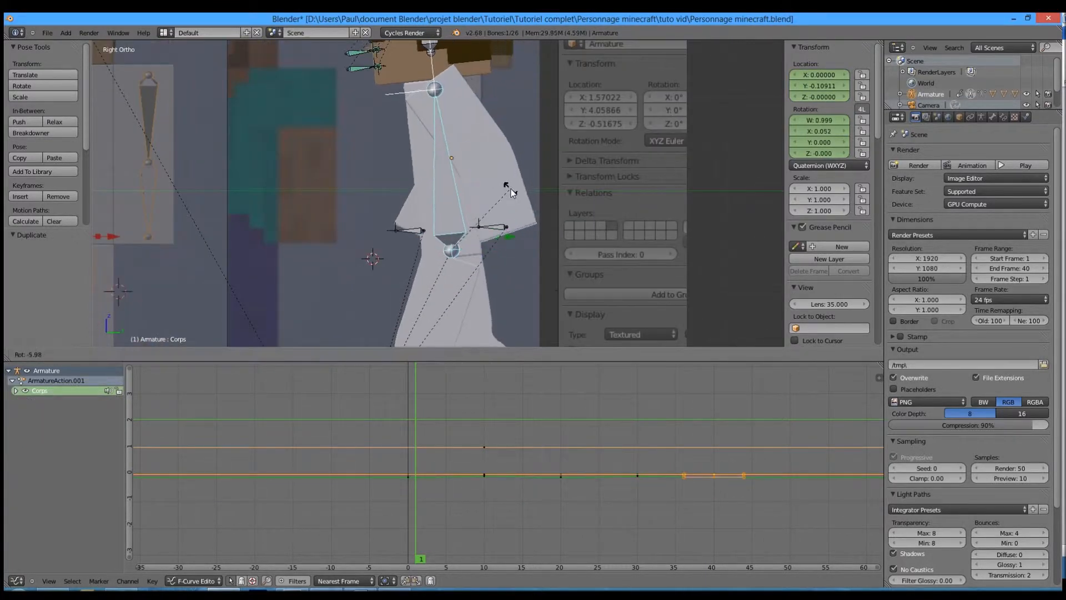
pyautogui.press('Escape')
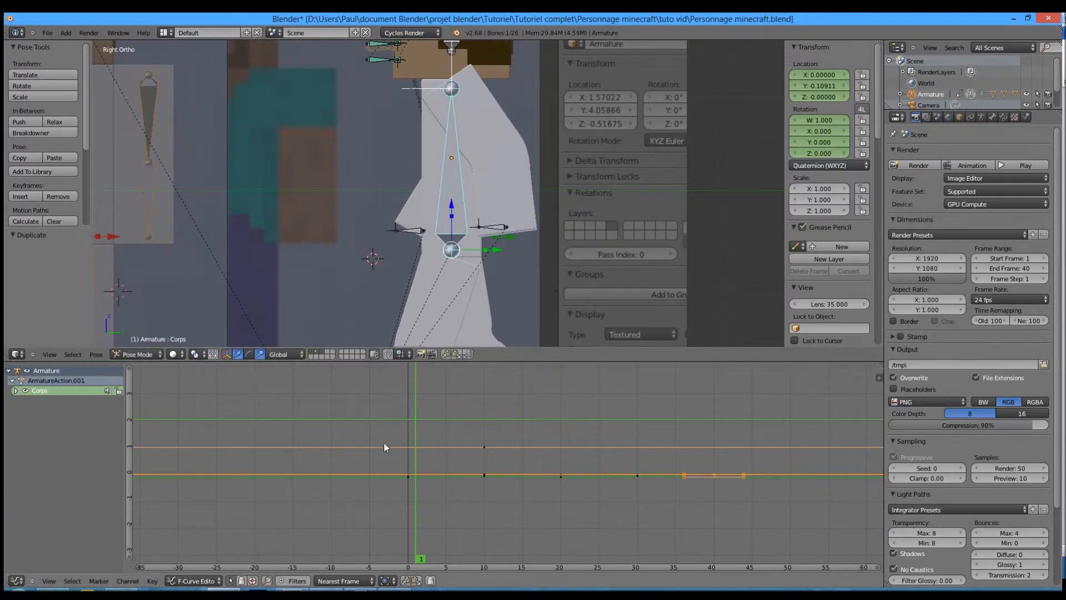
# Insert a Rotation keyframe for the Corps bone at frame 0, and go to frame 10
pyautogui.moveTo(408, 450); pyautogui.dragTo(483, 452)
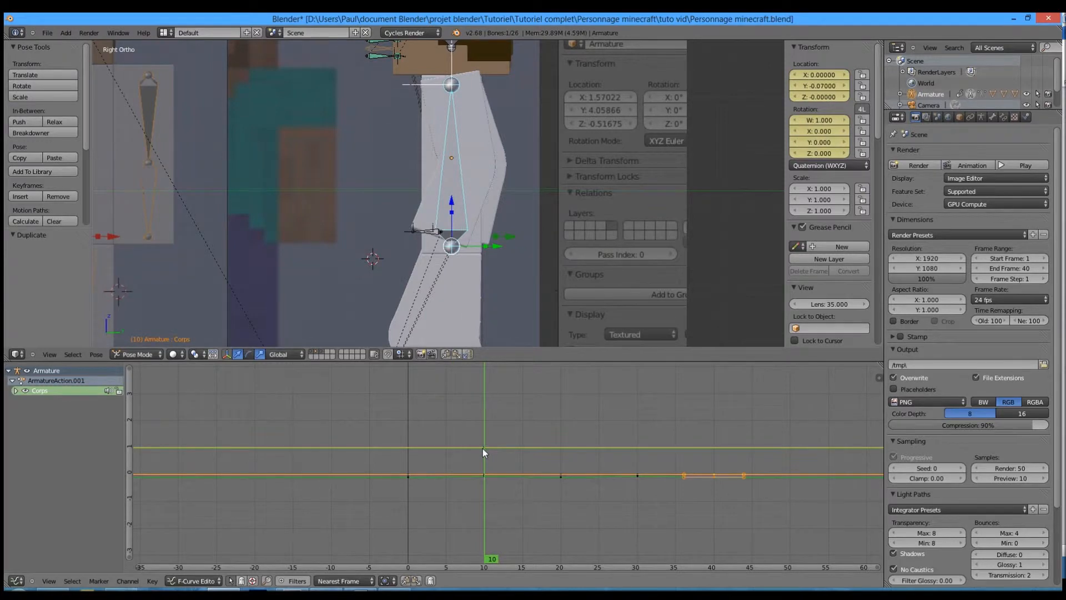
pyautogui.moveTo(386, 442); pyautogui.dragTo(408, 444)
pyautogui.press('i')
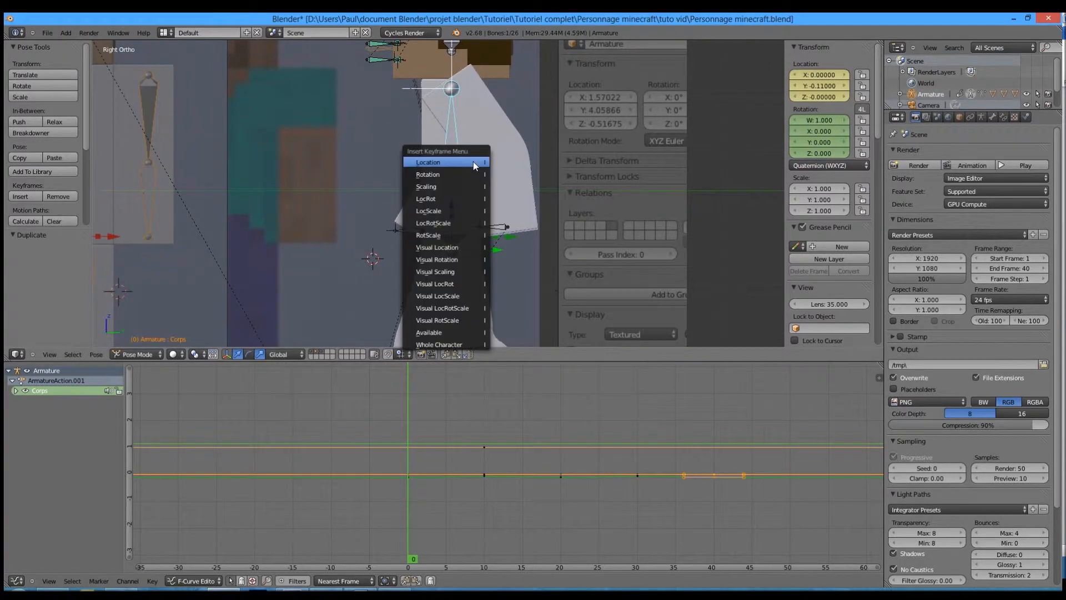
pyautogui.click(474, 163)
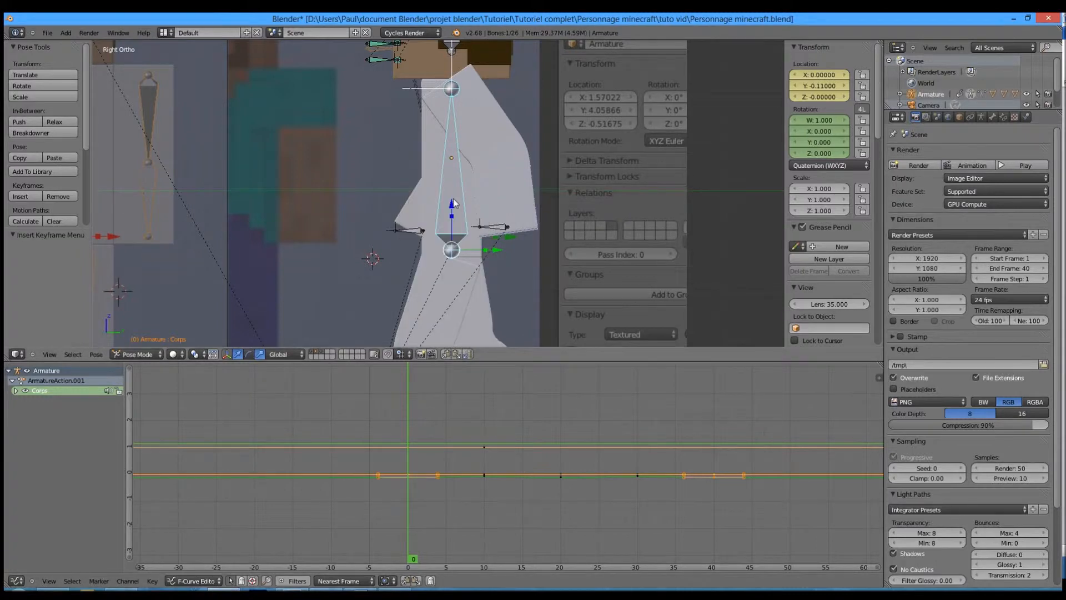
pyautogui.press('i')
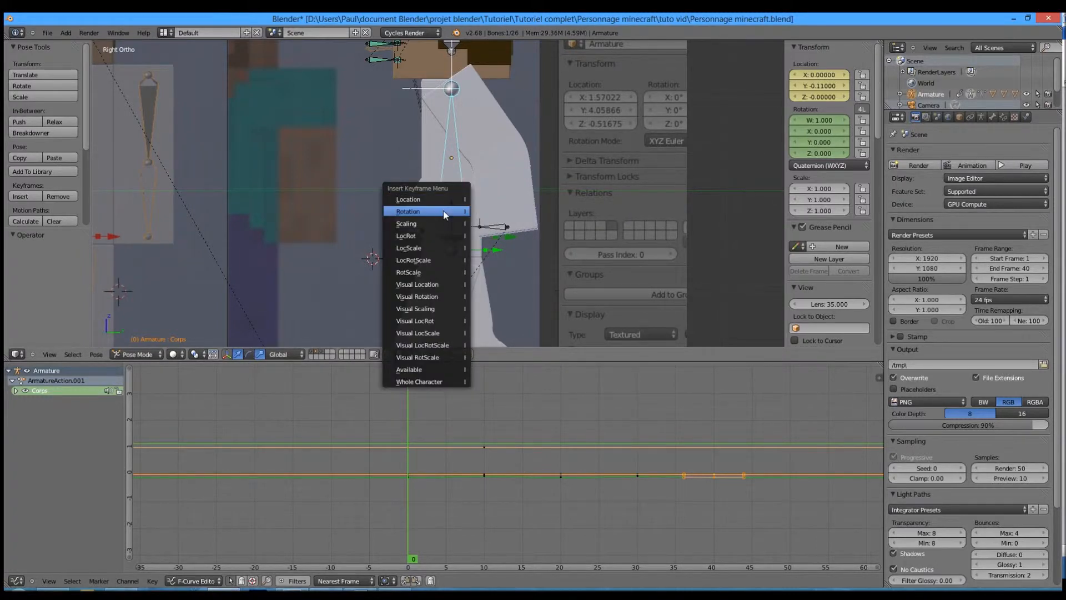
pyautogui.click(446, 215)
pyautogui.moveTo(492, 463); pyautogui.dragTo(482, 463)
pyautogui.click(482, 462)
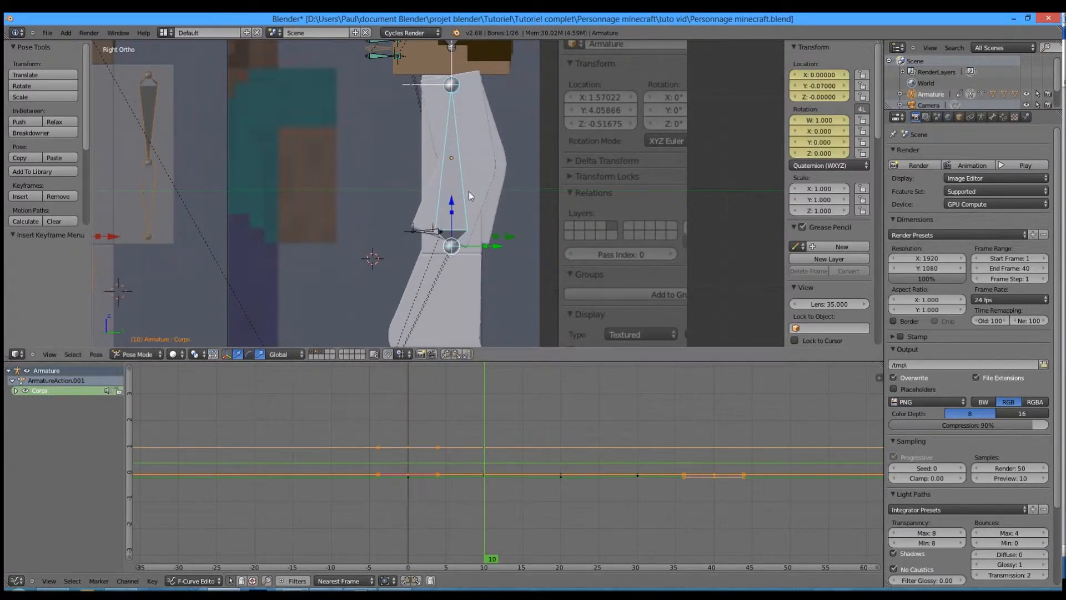
pyautogui.press('r')
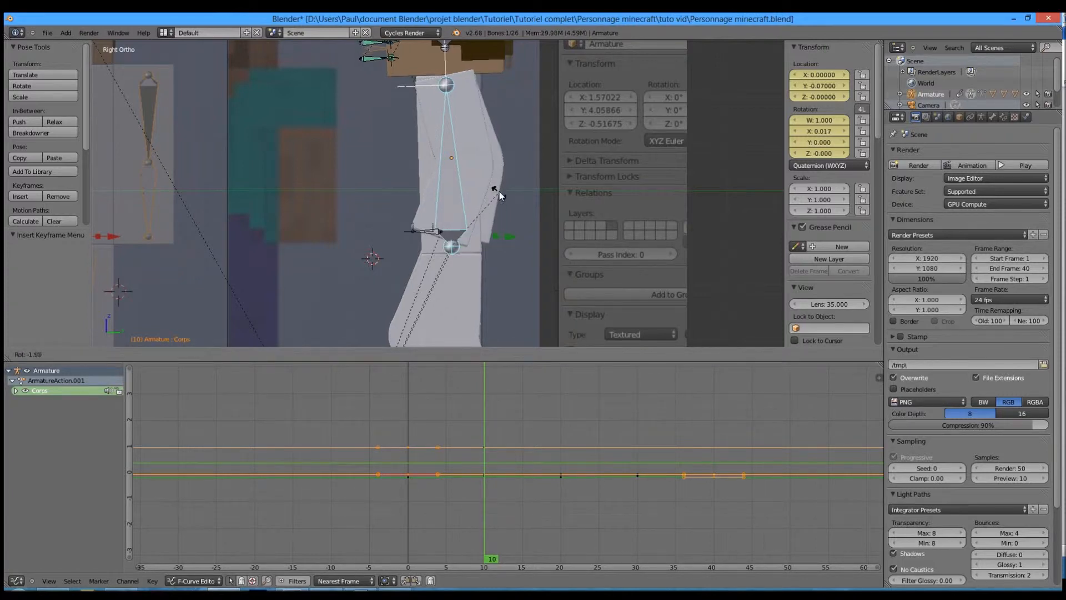
pyautogui.rightClick(502, 205)
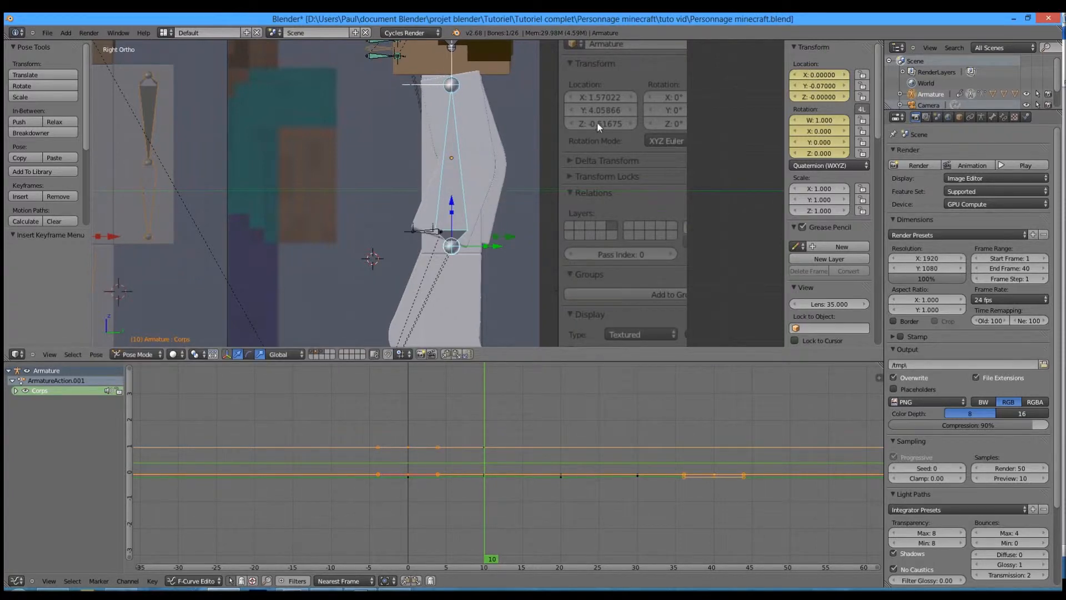
pyautogui.press('r')
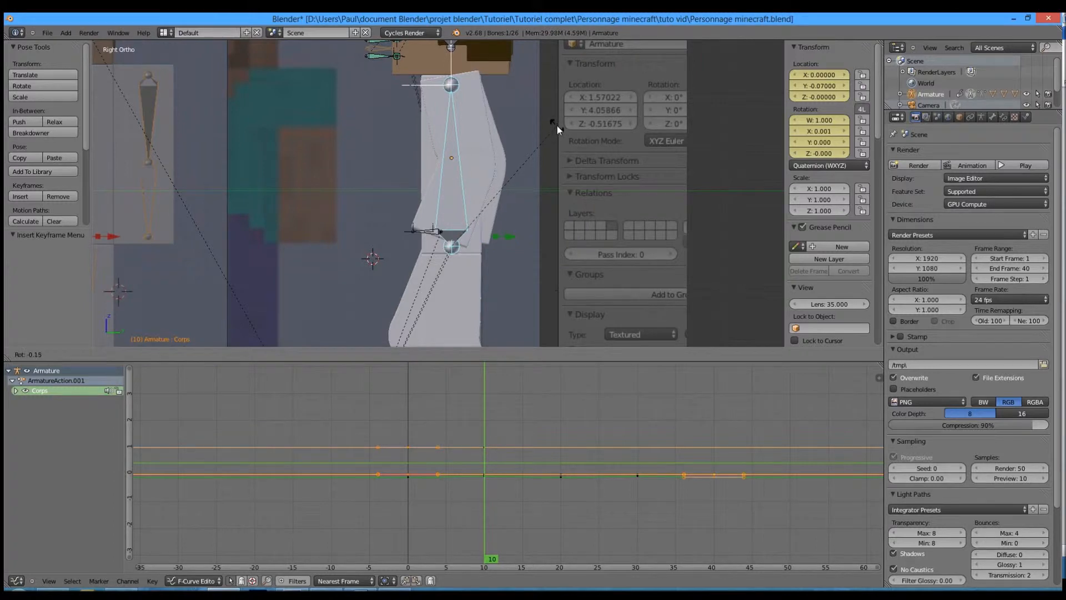
pyautogui.rightClick(557, 131)
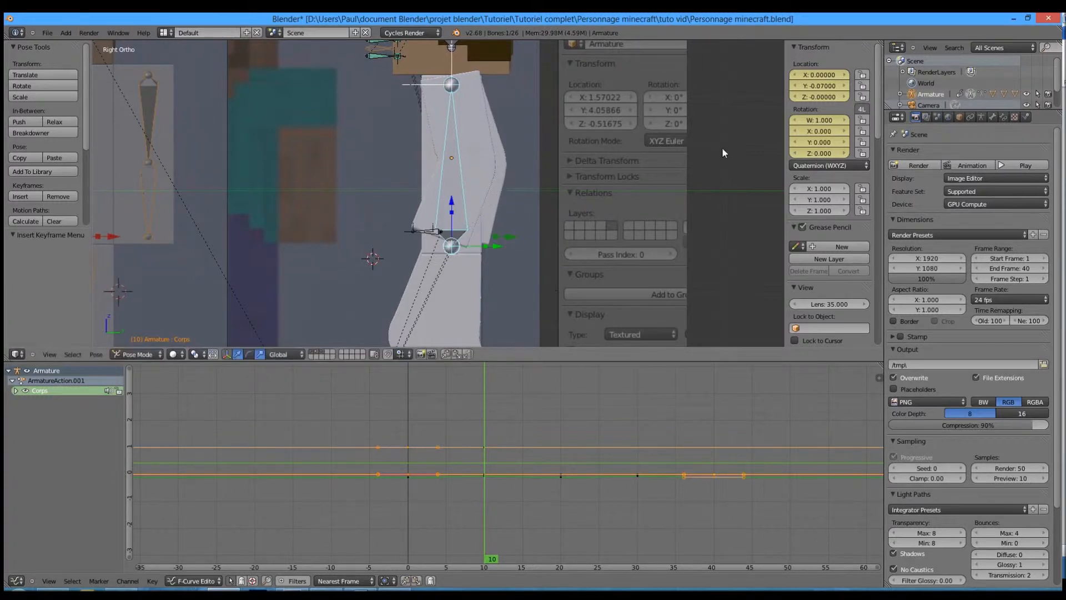
# Set the Corps bone's X rotation to 0.005 at frame 10 and insert a Rotation keyframe for it
pyautogui.write('0.02')
pyautogui.press('Return')
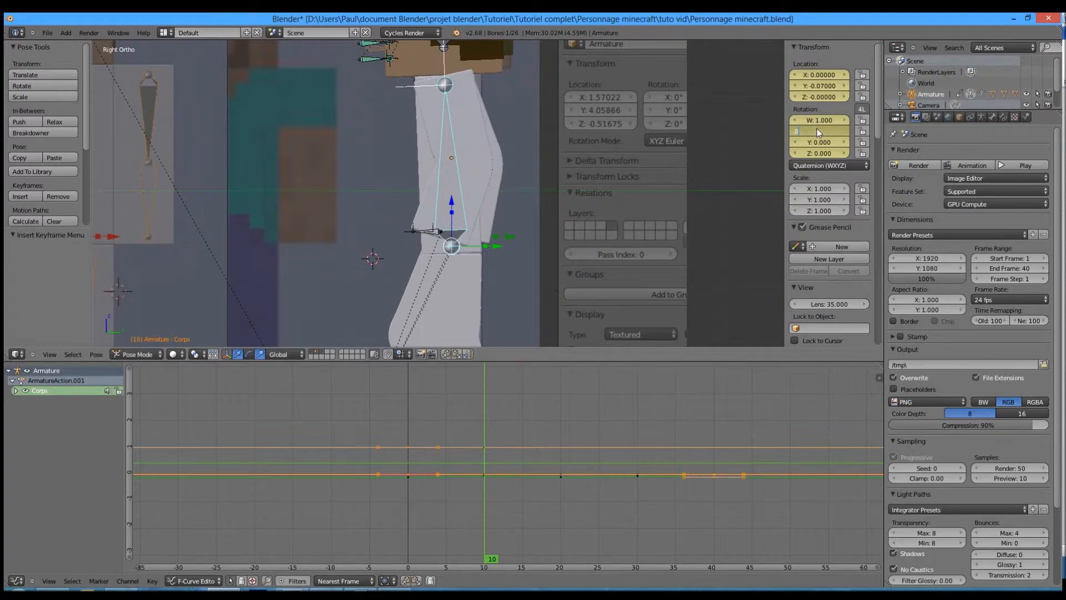
pyautogui.write('0.005')
pyautogui.press('Return')
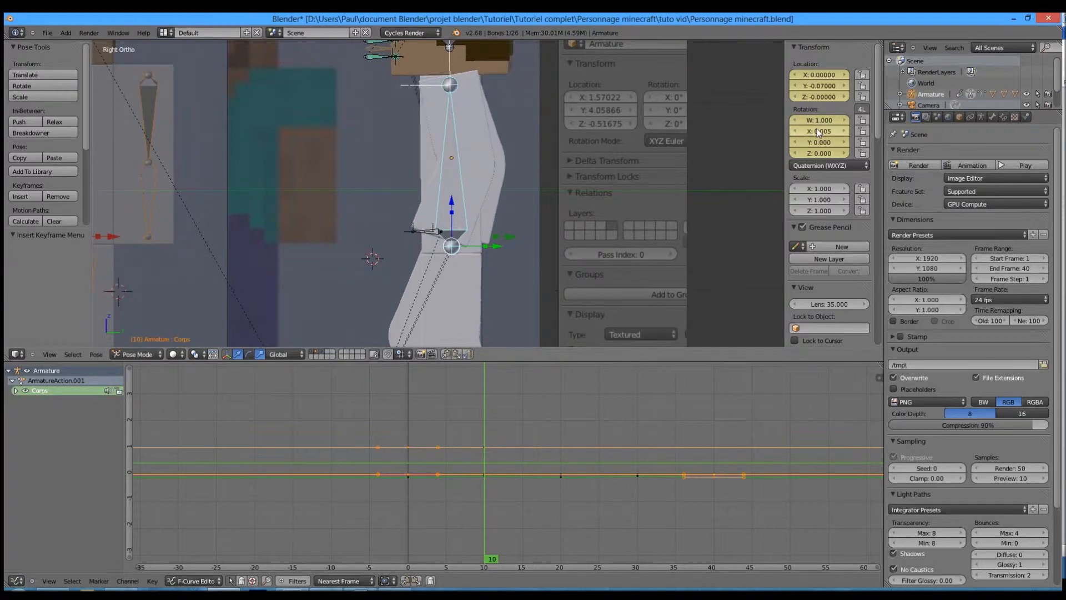
pyautogui.press('i')
pyautogui.click(662, 167)
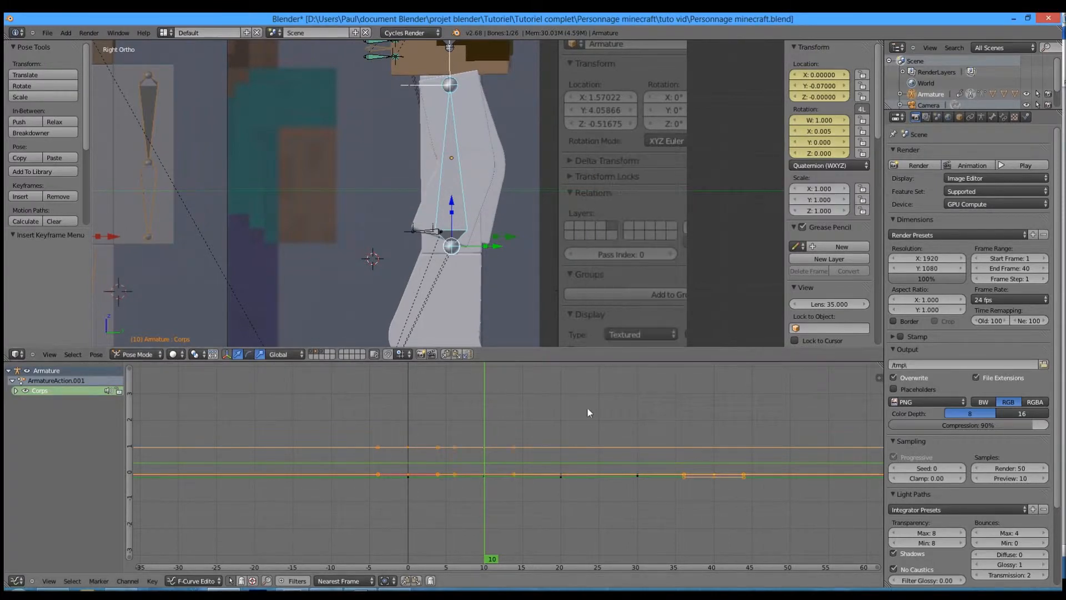
# Keyframe the Corps bone's rotation at frame 20 with X set to 0, and go to frame 30
pyautogui.click(557, 441)
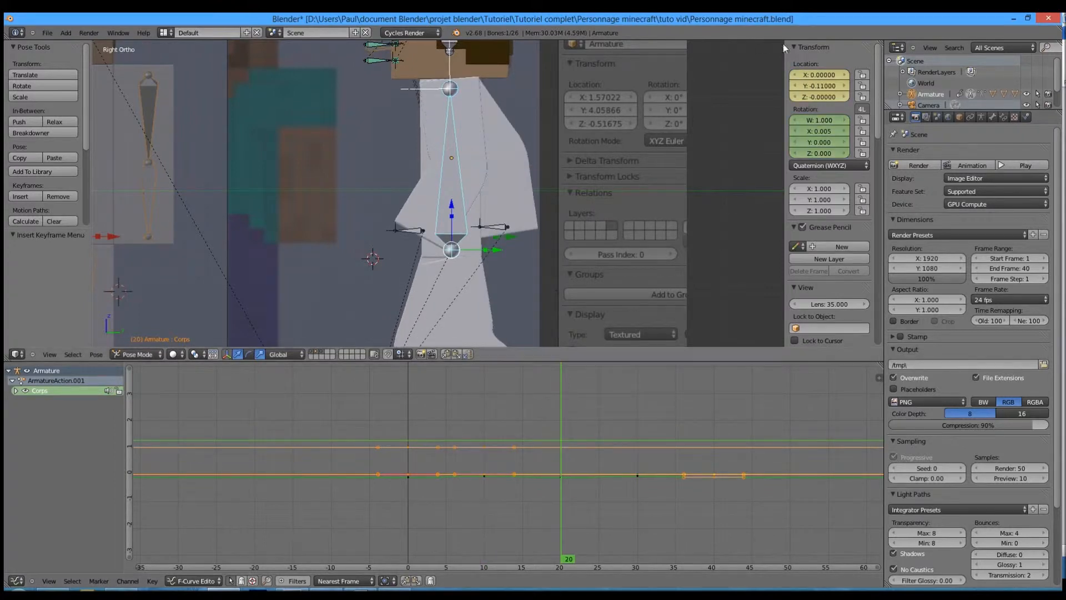
pyautogui.press('Return')
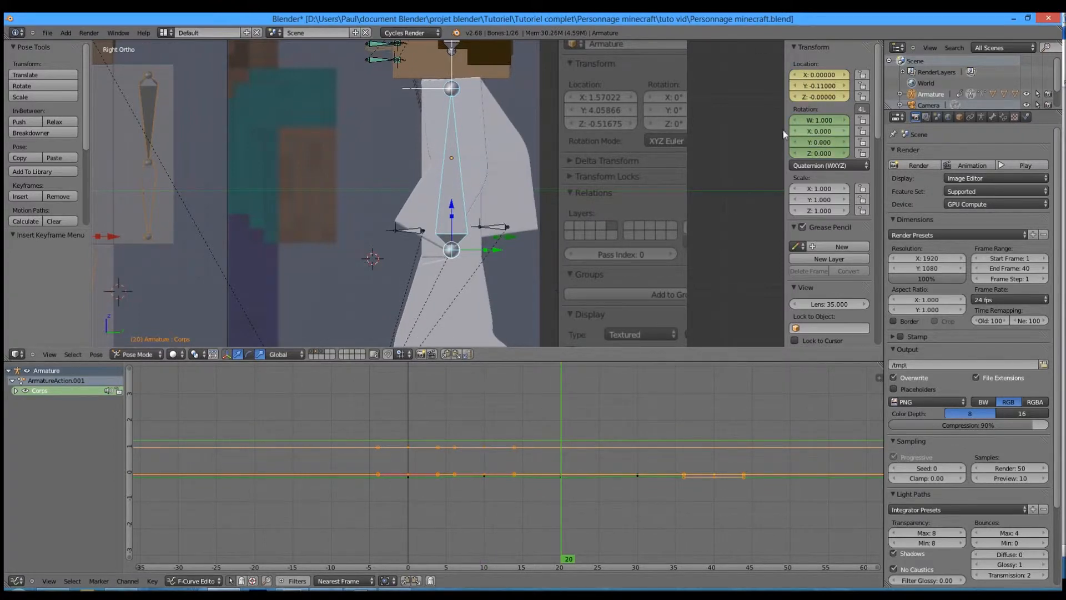
pyautogui.press('i')
pyautogui.click(671, 146)
pyautogui.click(638, 438)
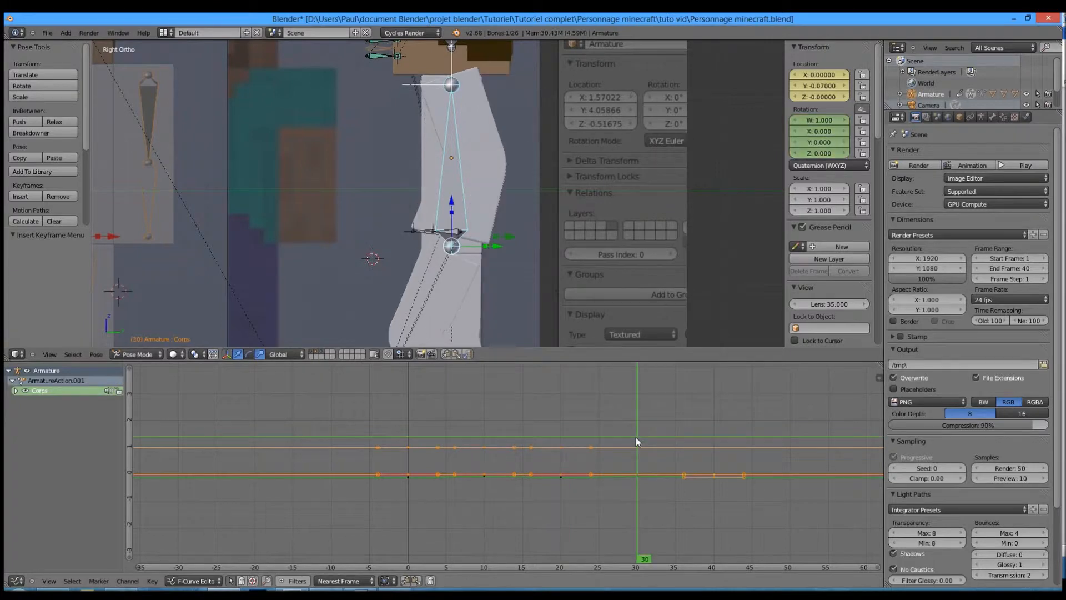
# Set the Corps bone's X rotation to 0.005 at frame 30 and insert a Rotation keyframe
pyautogui.click(819, 131)
pyautogui.write('.005')
pyautogui.press('Return')
pyautogui.press('i')
pyautogui.click(678, 138)
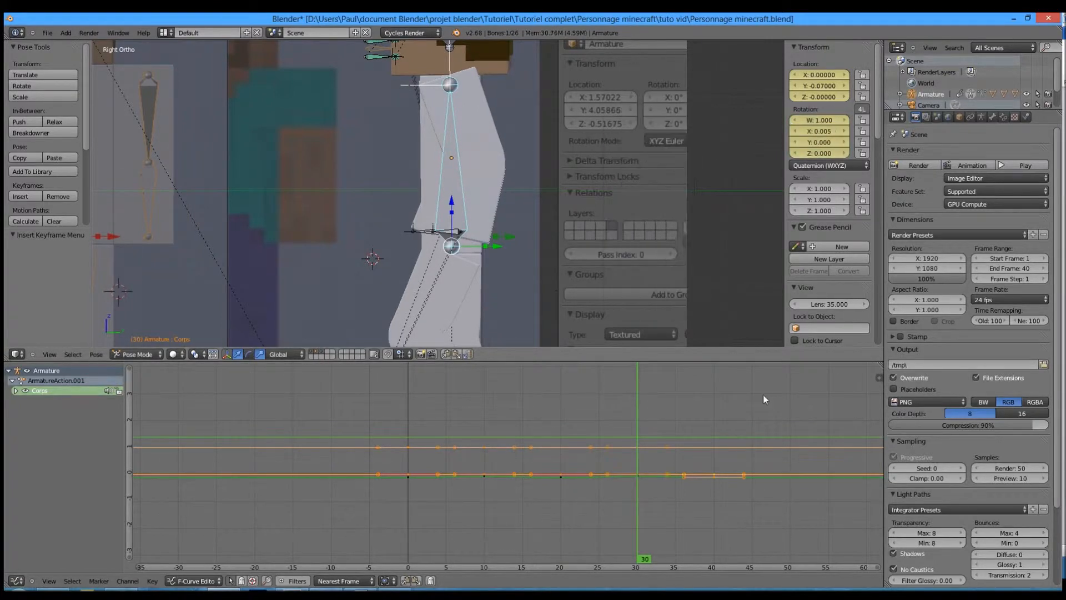
# Go to frame 40, set the Corps bone's X rotation to 0 and insert a Rotation keyframe
pyautogui.moveTo(731, 472); pyautogui.dragTo(715, 476)
pyautogui.click(823, 134)
pyautogui.write('0')
pyautogui.press('Return')
pyautogui.press('i')
pyautogui.click(591, 220)
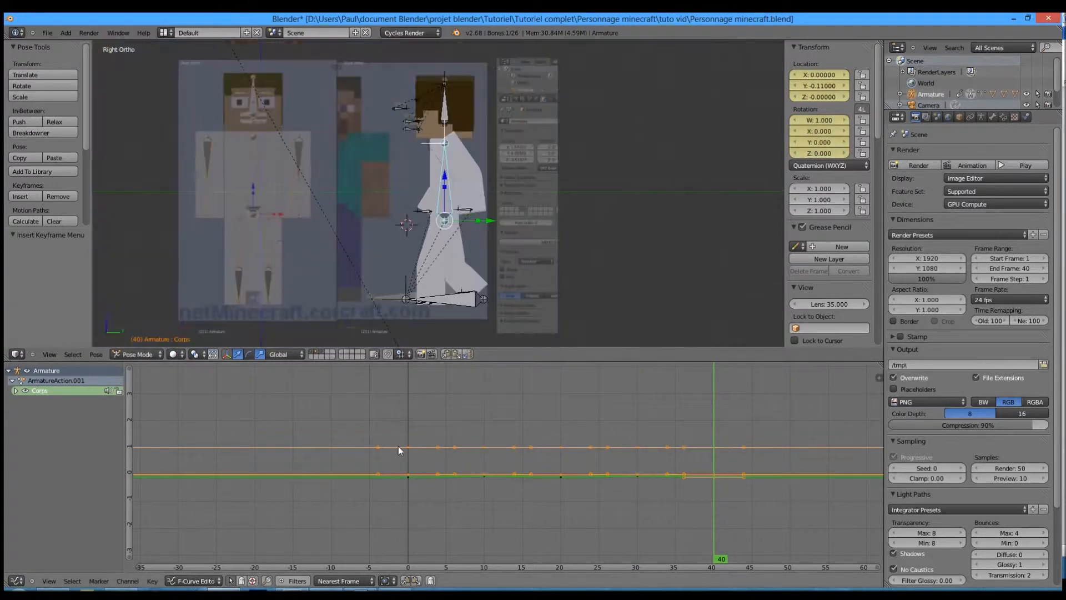
# Play back the walk cycle and check the body motion from several angles
pyautogui.hotkey('alt', 'a')
pyautogui.moveTo(478, 233); pyautogui.dragTo(463, 197, button='middle')
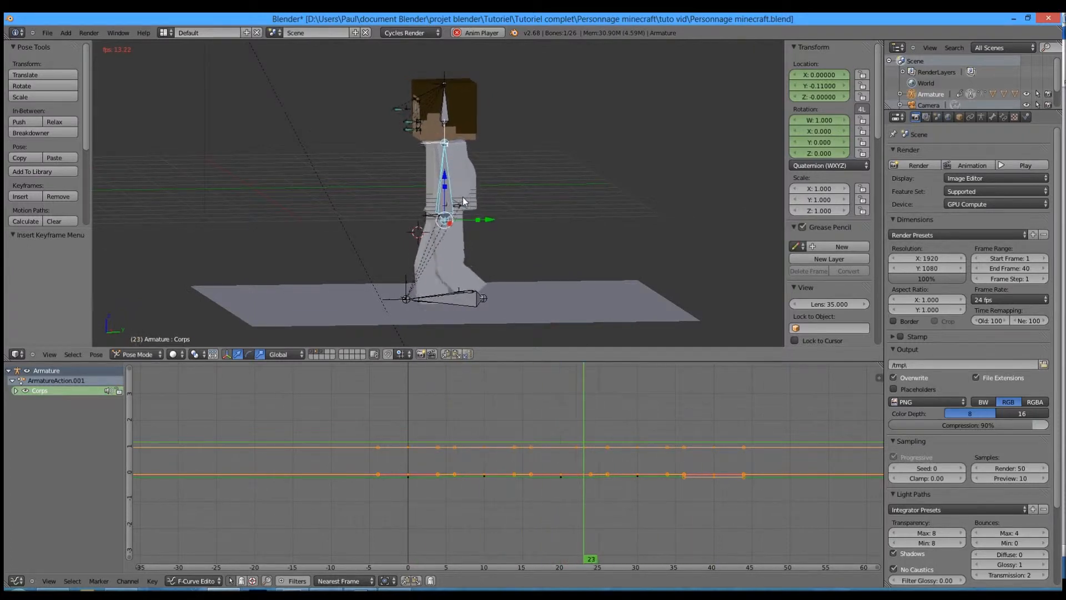
pyautogui.hotkey('alt', 'a')
pyautogui.press('KP_5')
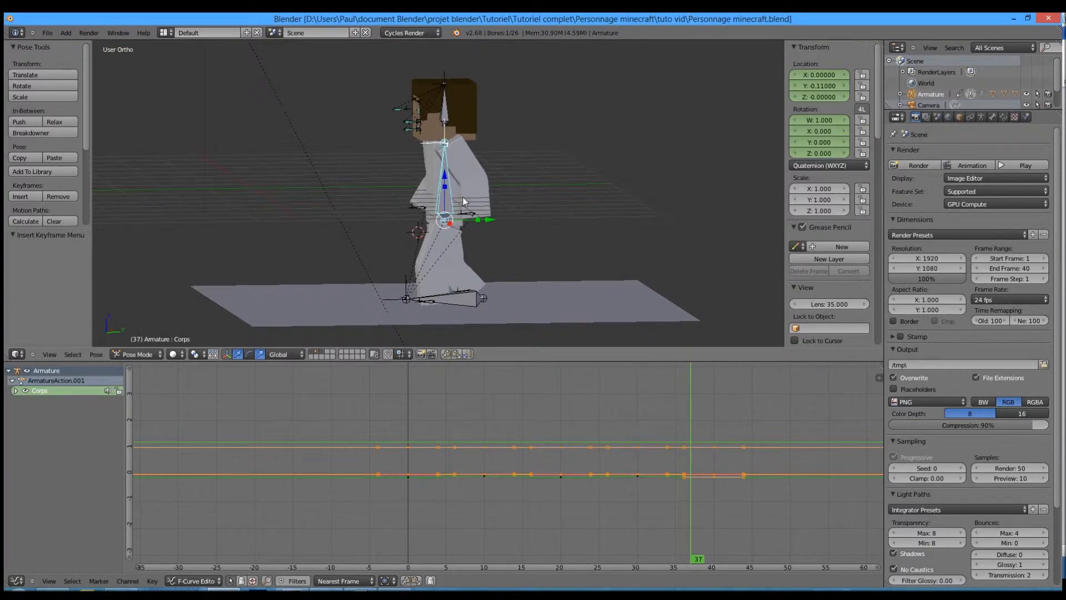
pyautogui.scroll(-2, 462, 196)
pyautogui.moveTo(461, 202); pyautogui.dragTo(439, 231, button='middle')
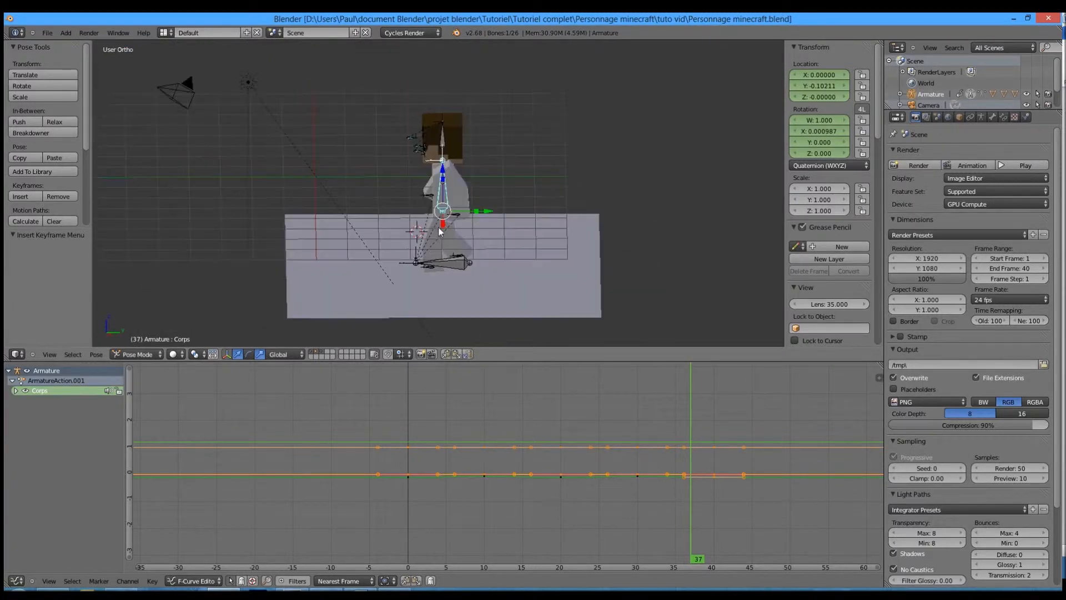
pyautogui.hotkey('alt', 'a')
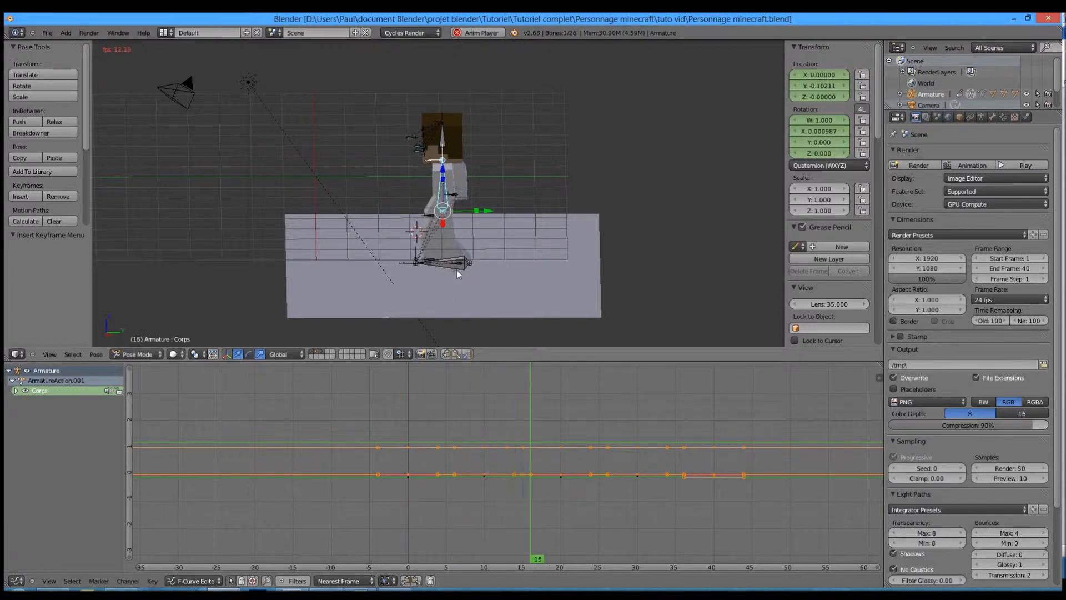
# Try moving the Controlleur_Corps bone along the Y axis while the walk cycle plays
pyautogui.rightClick(471, 264)
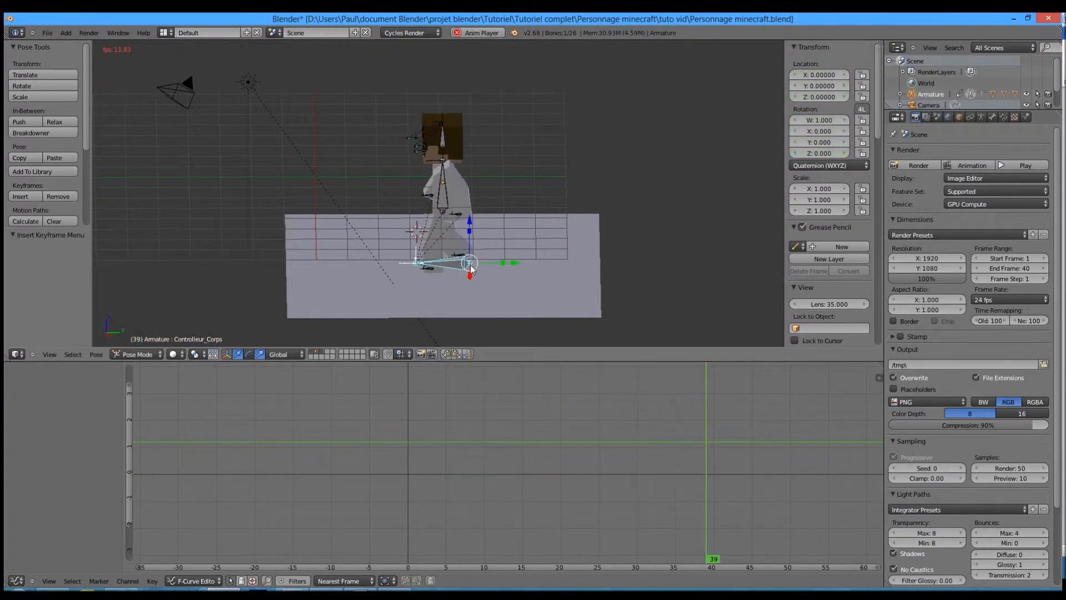
pyautogui.press('g')
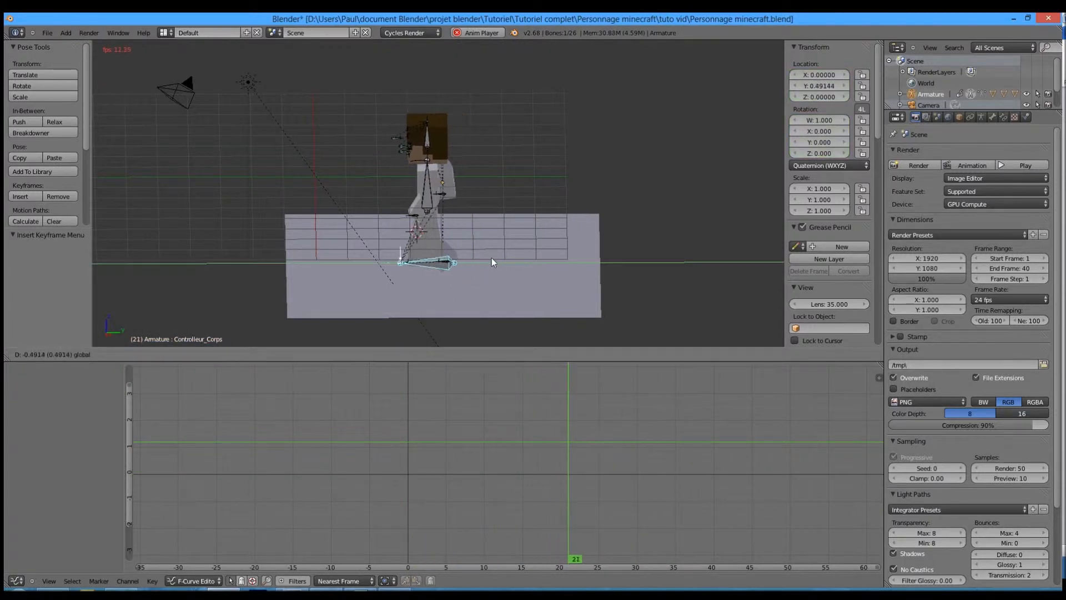
pyautogui.rightClick(391, 249)
pyautogui.press('Escape')
# Save the file over the existing version and return to frame 0 in the right side view
pyautogui.hotkey('ctrl', 's')
pyautogui.click(393, 249)
pyautogui.scroll(2, 413, 251)
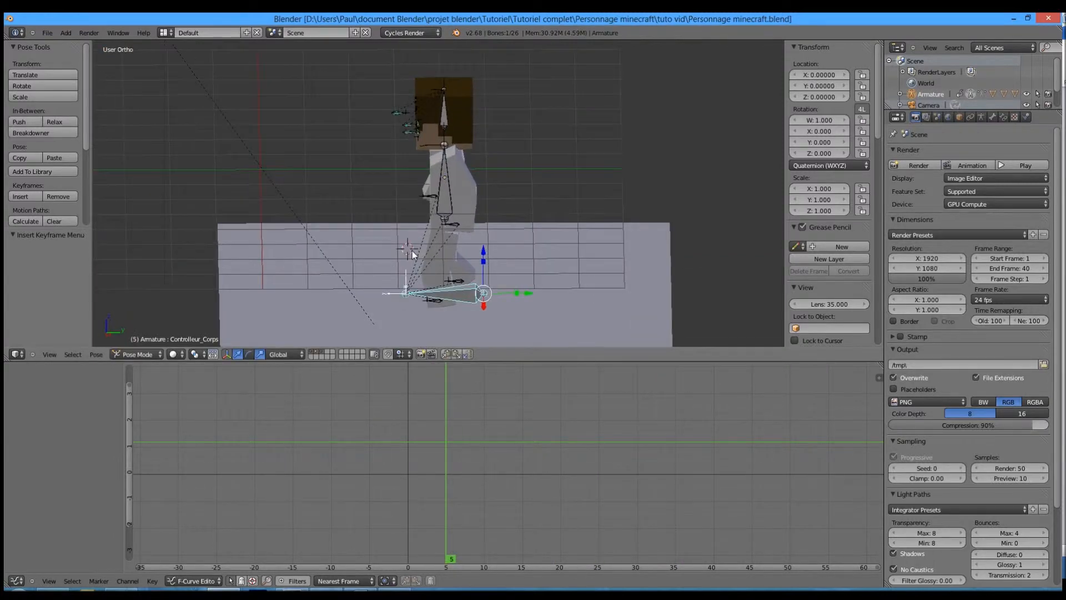
pyautogui.press('KP_3')
pyautogui.click(408, 459)
pyautogui.moveTo(415, 461); pyautogui.dragTo(470, 463)
pyautogui.moveTo(429, 393); pyautogui.dragTo(411, 422)
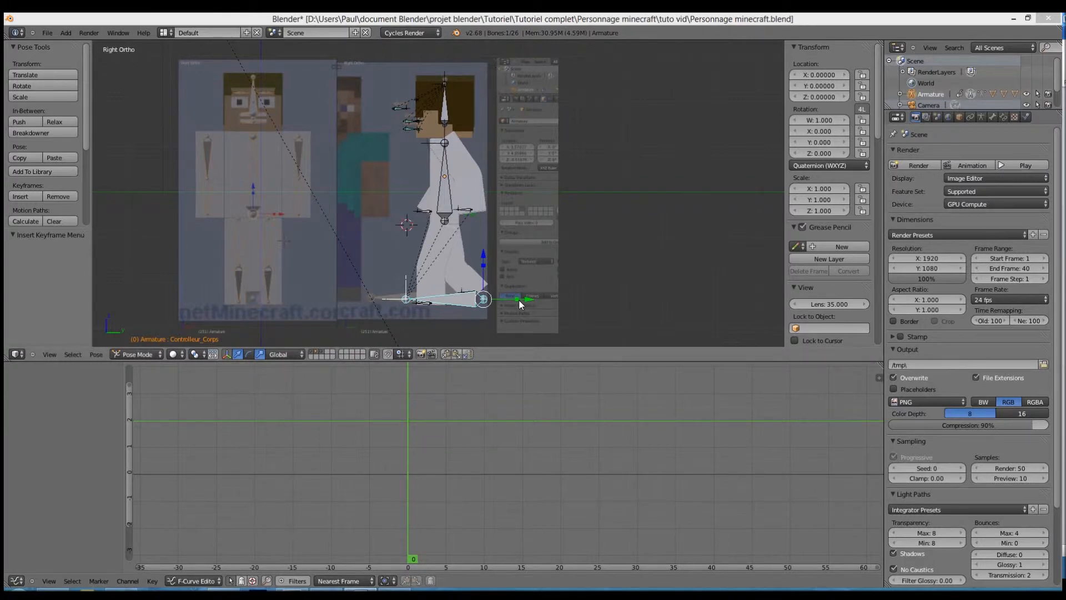
# Select both arm controllers, the Corps bone and both leg controllers together
pyautogui.moveTo(503, 297); pyautogui.dragTo(489, 242, button='middle')
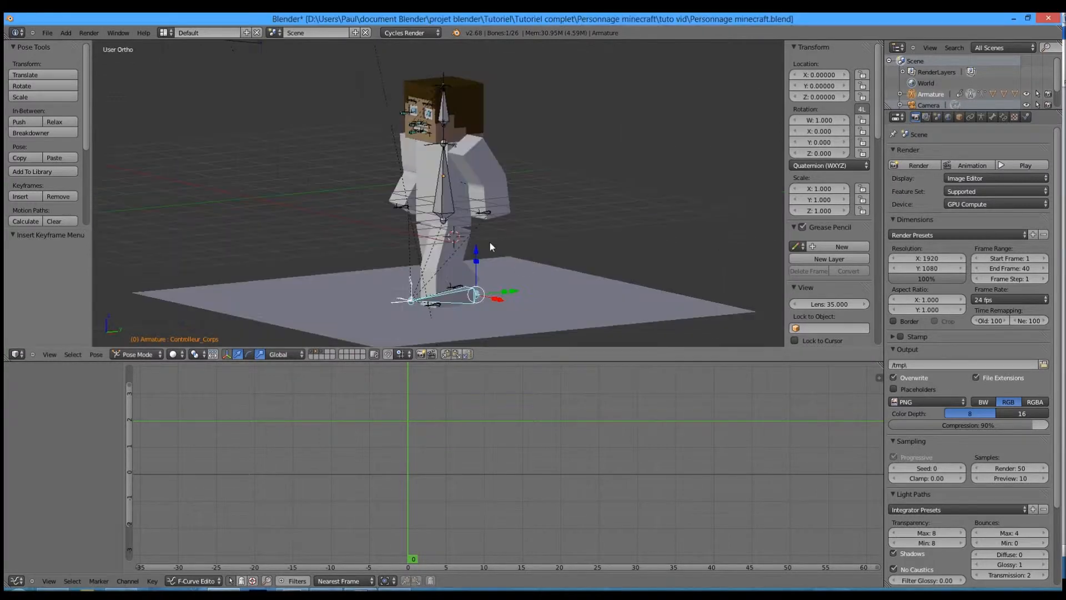
pyautogui.rightClick(412, 208)
pyautogui.keyDown('shift'); pyautogui.rightClick(476, 204); pyautogui.keyUp('shift')
pyautogui.keyDown('shift'); pyautogui.rightClick(477, 209); pyautogui.keyUp('shift')
pyautogui.moveTo(462, 276); pyautogui.dragTo(486, 283, button='middle')
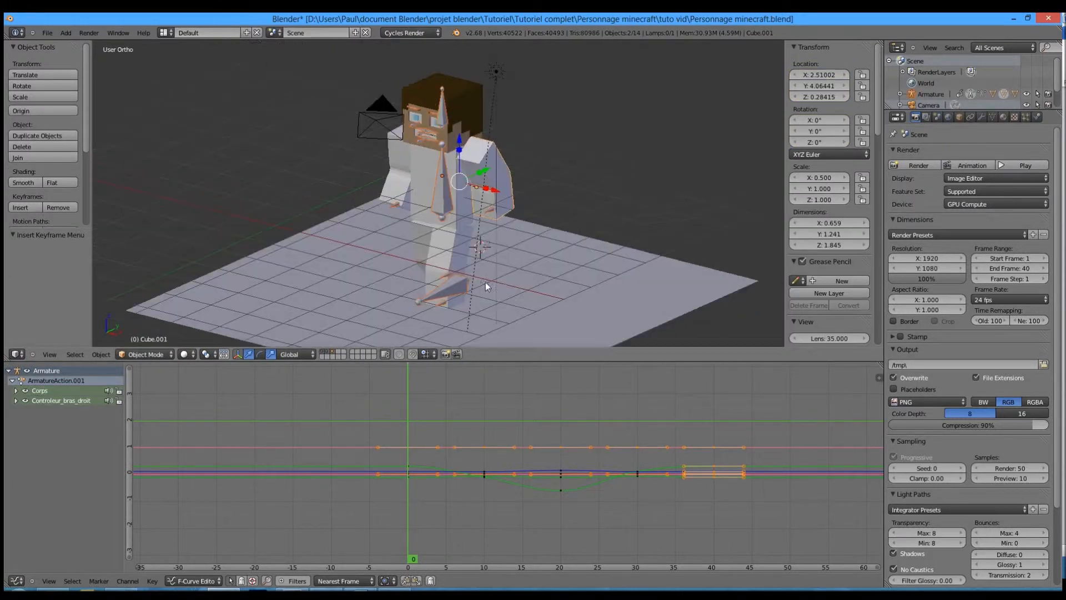
pyautogui.rightClick(494, 211)
pyautogui.keyDown('shift'); pyautogui.rightClick(397, 209); pyautogui.keyUp('shift')
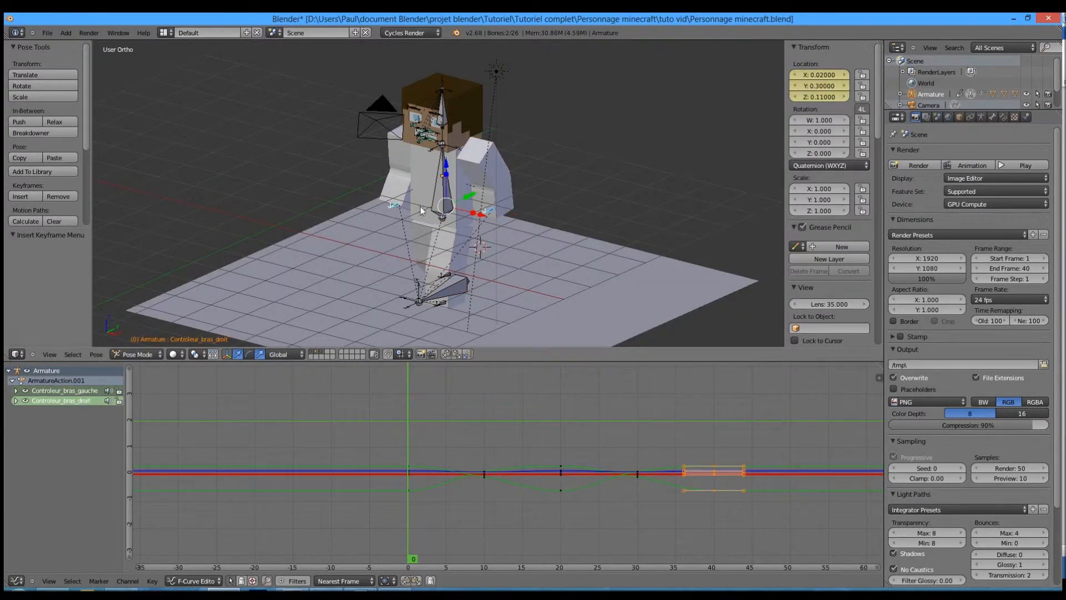
pyautogui.keyDown('shift'); pyautogui.rightClick(446, 205); pyautogui.keyUp('shift')
pyautogui.keyDown('shift'); pyautogui.rightClick(440, 305); pyautogui.keyUp('shift')
pyautogui.keyDown('shift'); pyautogui.rightClick(446, 273); pyautogui.keyUp('shift')
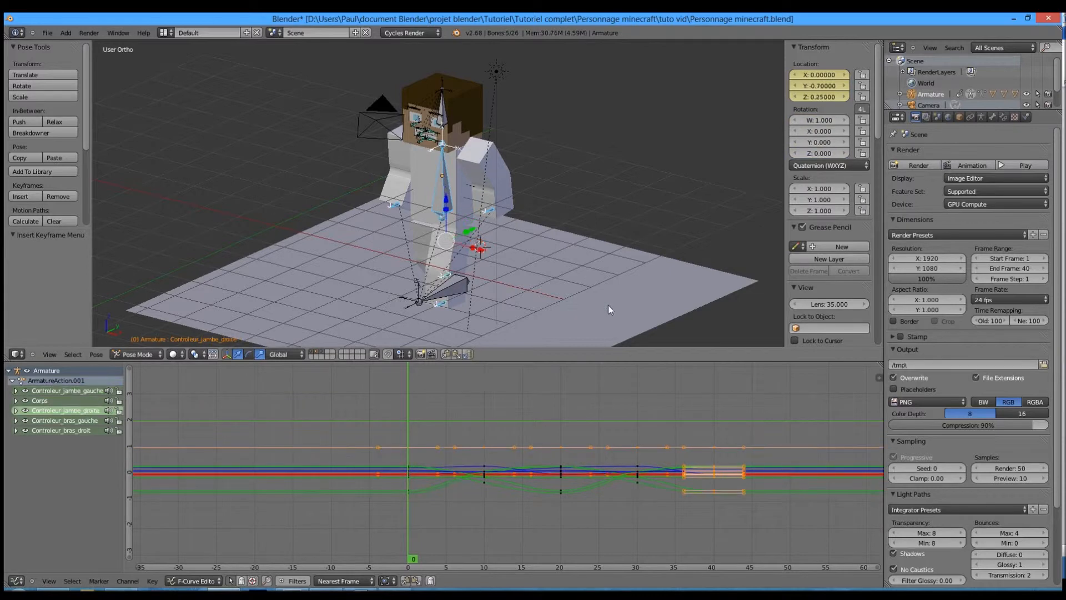
# Select all keyframes of the selected bones and duplicate them 40 frames further along the timeline
pyautogui.press('a')
pyautogui.press('a')
pyautogui.scroll(-2, 598, 485)
pyautogui.scroll(-1, 597, 483)
pyautogui.moveTo(571, 484); pyautogui.dragTo(480, 485, button='middle')
pyautogui.hotkey('shift', 'd')
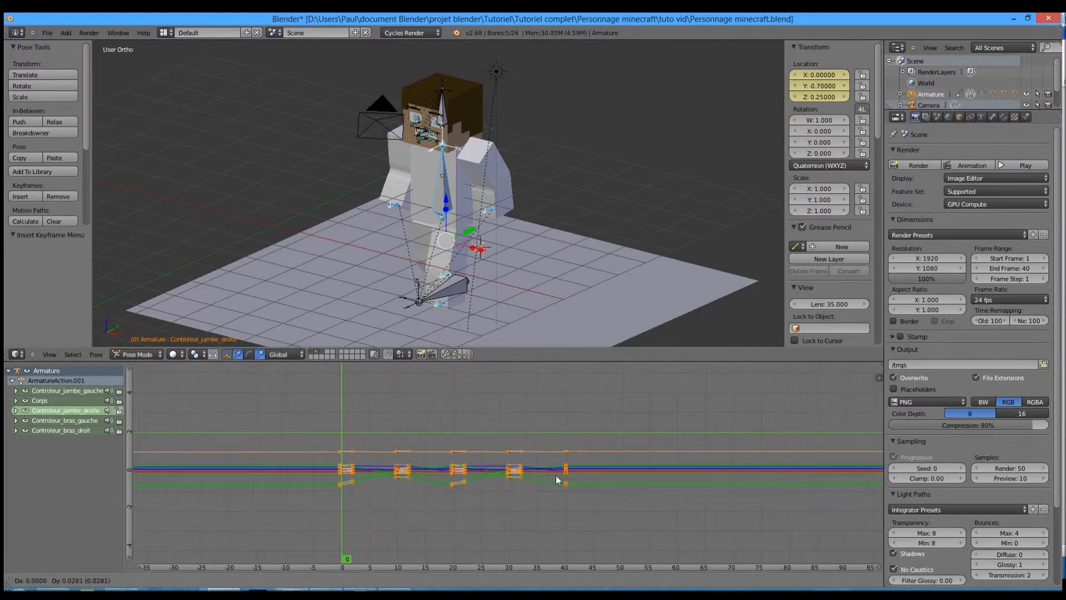
pyautogui.click(699, 495)
pyautogui.moveTo(698, 494); pyautogui.dragTo(495, 488, button='middle')
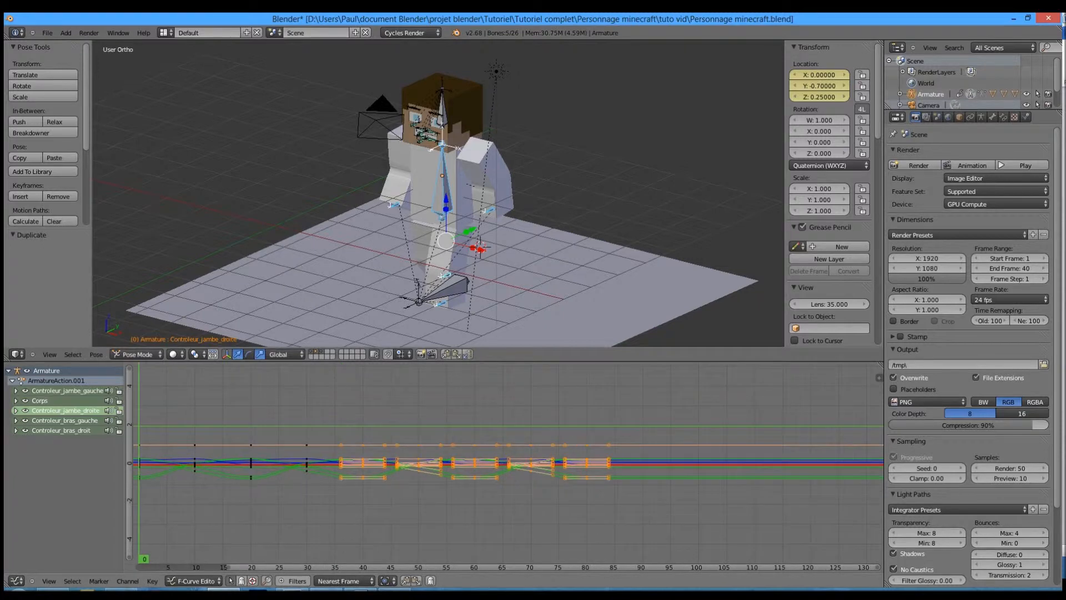
# Duplicate the copied keyframes by another 40 frames so the walk runs to frame 120
pyautogui.hotkey('shift', 'd')
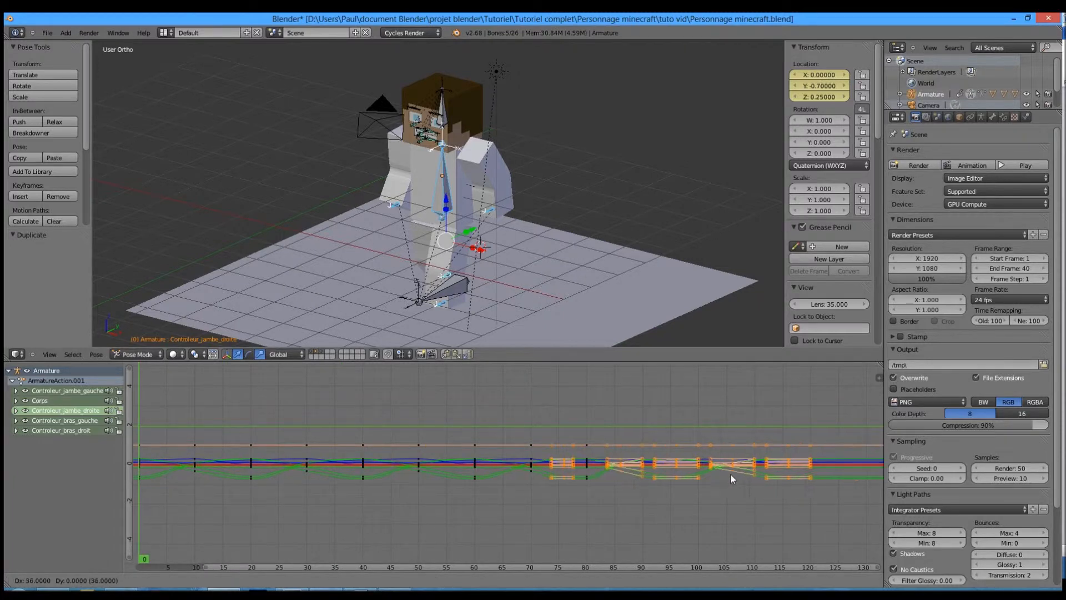
pyautogui.click(738, 475)
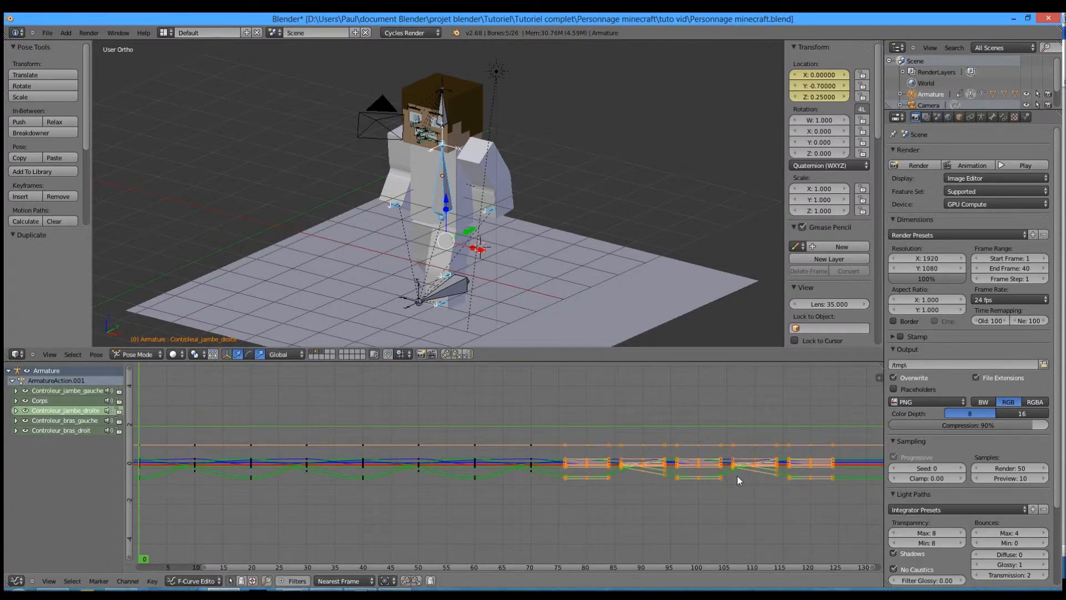
pyautogui.press('Home')
# Set the scene's end frame to 120, play back the extended walk and select the Controlleur_Corps bone
pyautogui.hotkey('alt', 'a')
pyautogui.hotkey('alt', 'a')
pyautogui.click(1012, 270)
pyautogui.write('120')
pyautogui.press('Return')
pyautogui.hotkey('alt', 'a')
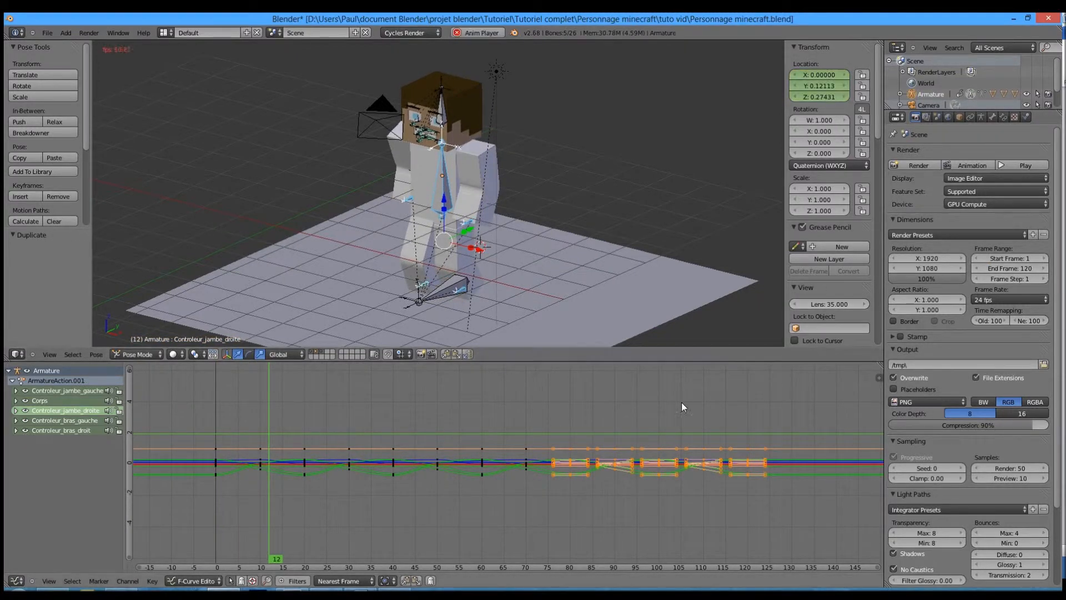
pyautogui.rightClick(461, 287)
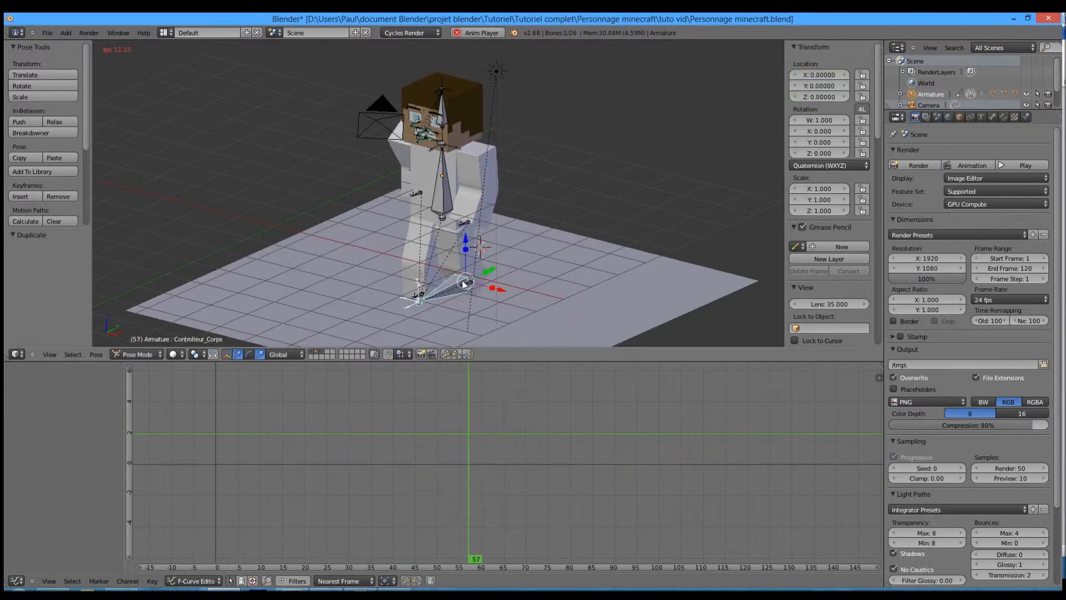
pyautogui.hotkey('alt', 'a')
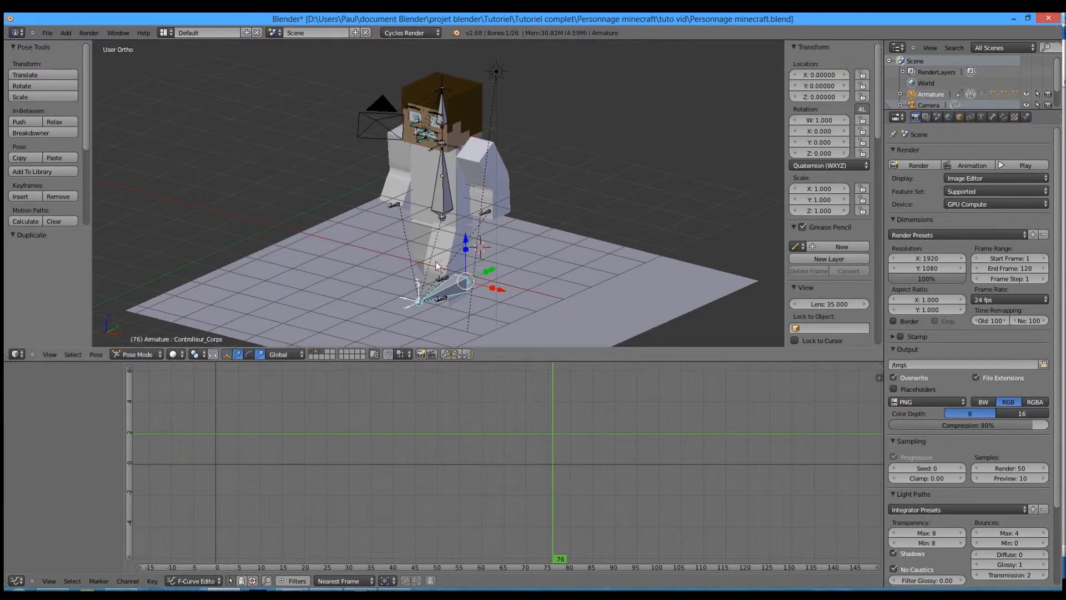
# Select several limb controllers and try duplicating all their keyframes 120 frames further along
pyautogui.rightClick(389, 204)
pyautogui.keyDown('shift'); pyautogui.rightClick(487, 211); pyautogui.keyUp('shift')
pyautogui.keyDown('shift'); pyautogui.rightClick(448, 303); pyautogui.keyUp('shift')
pyautogui.keyDown('shift'); pyautogui.rightClick(449, 280); pyautogui.keyUp('shift')
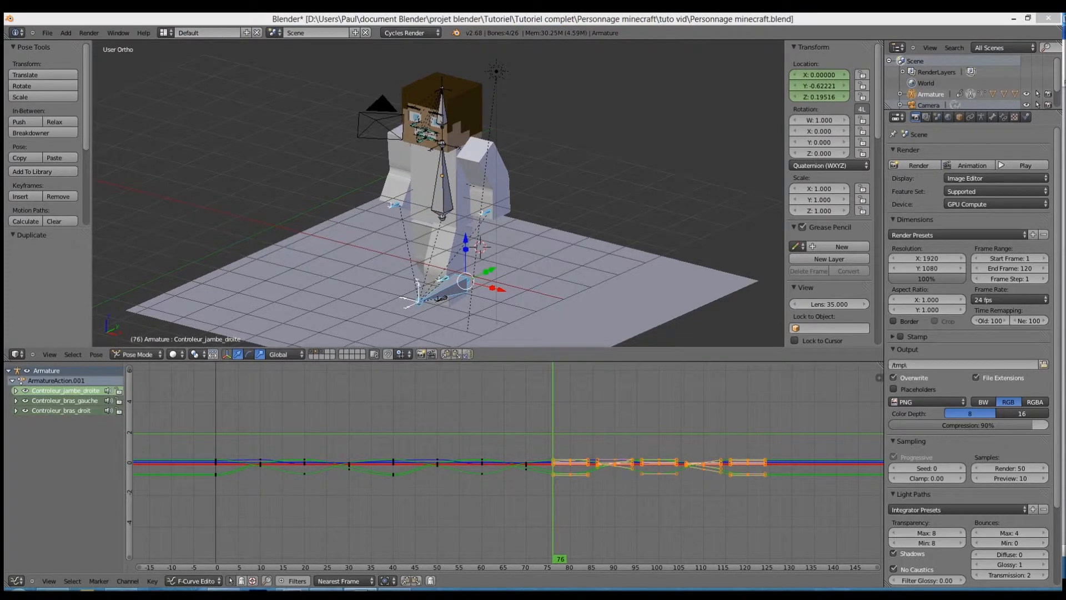
pyautogui.click(609, 449)
pyautogui.press('a')
pyautogui.press('a')
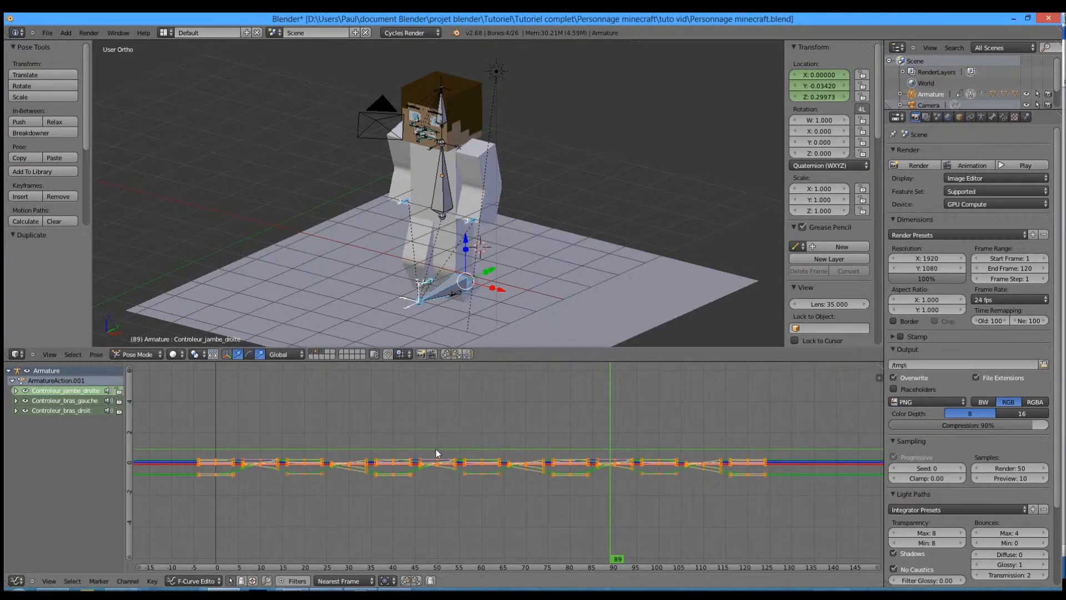
pyautogui.press('g')
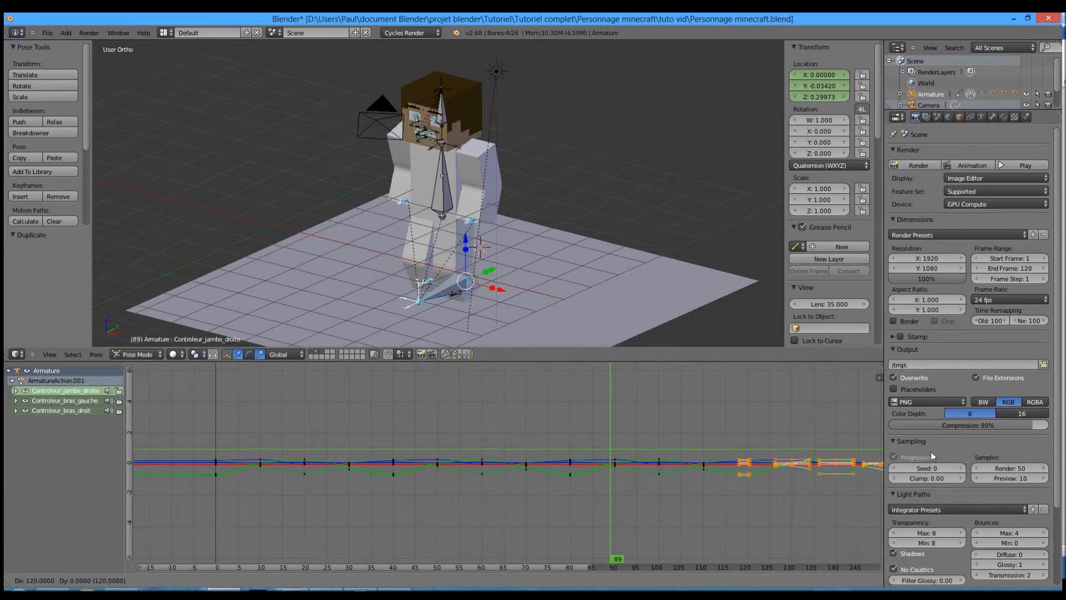
pyautogui.rightClick(647, 432)
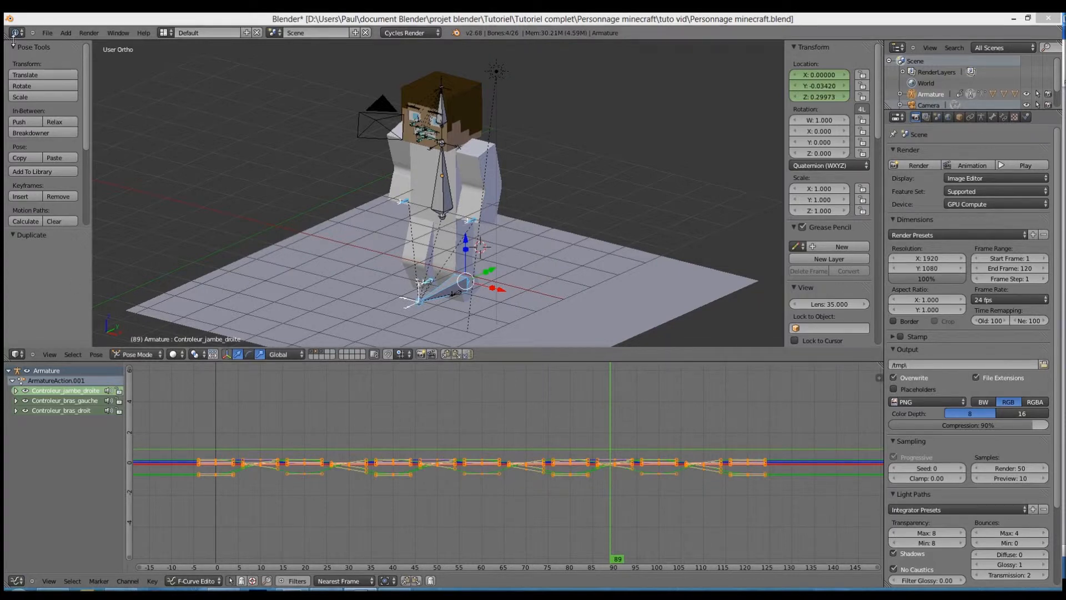
# Split off a narrow area beside the 3D viewport, make it an NLA Editor and scrub to frame 118
pyautogui.moveTo(10, 359); pyautogui.dragTo(238, 356)
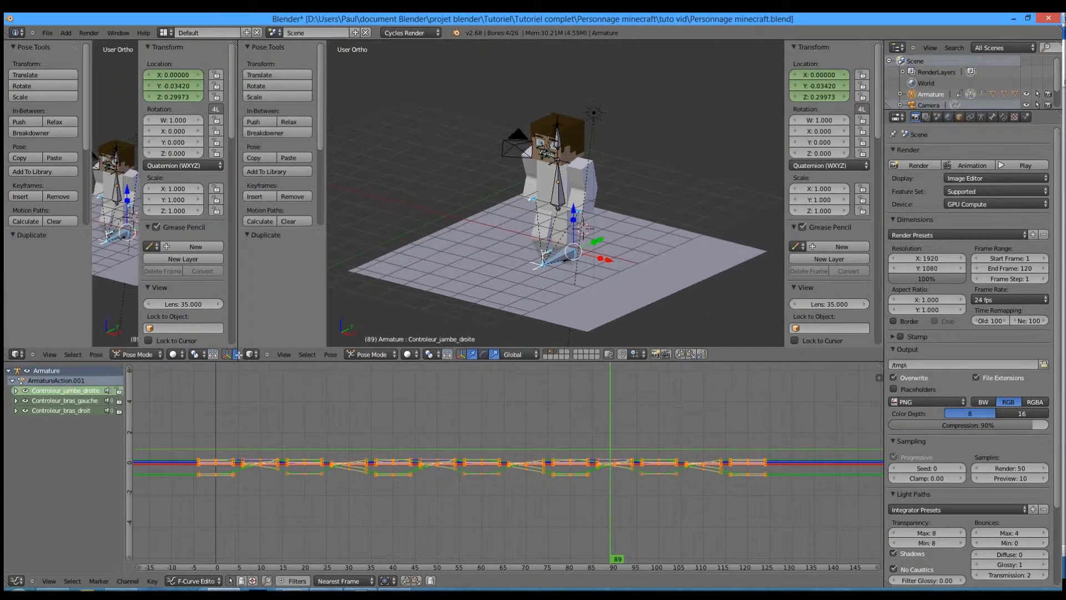
pyautogui.click(17, 354)
pyautogui.click(47, 289)
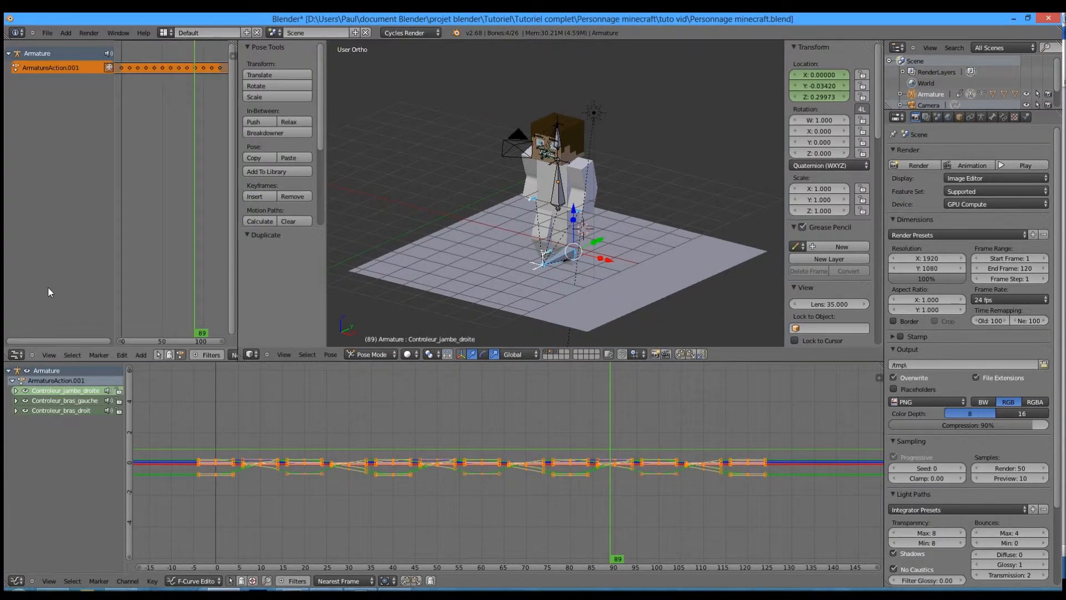
pyautogui.scroll(-2, 136, 100)
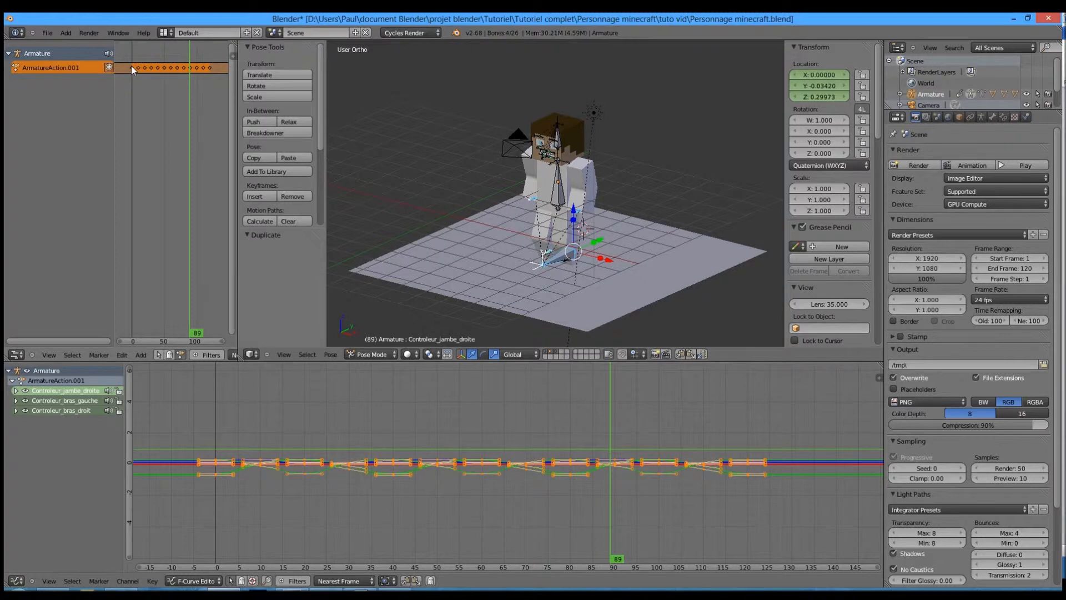
pyautogui.click(132, 73)
pyautogui.moveTo(148, 75); pyautogui.dragTo(208, 88)
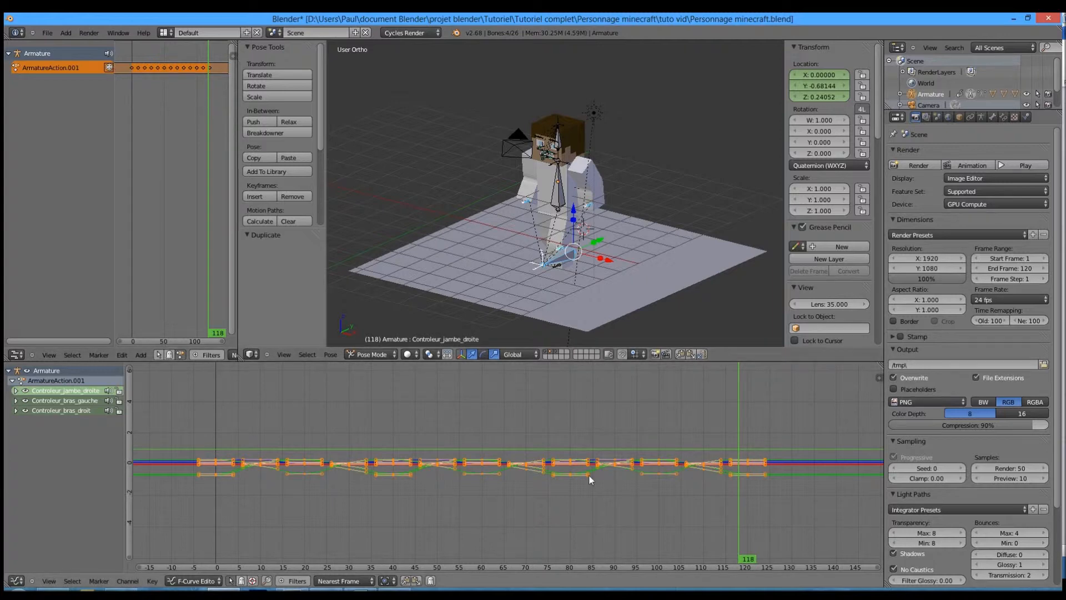
# Select all bones and delete their keyframes from frame 50 to frame 120
pyautogui.press('a')
pyautogui.press('b')
pyautogui.moveTo(413, 421); pyautogui.dragTo(786, 522)
pyautogui.keyDown('alt'); pyautogui.rightClick(439, 463); pyautogui.keyUp('alt')
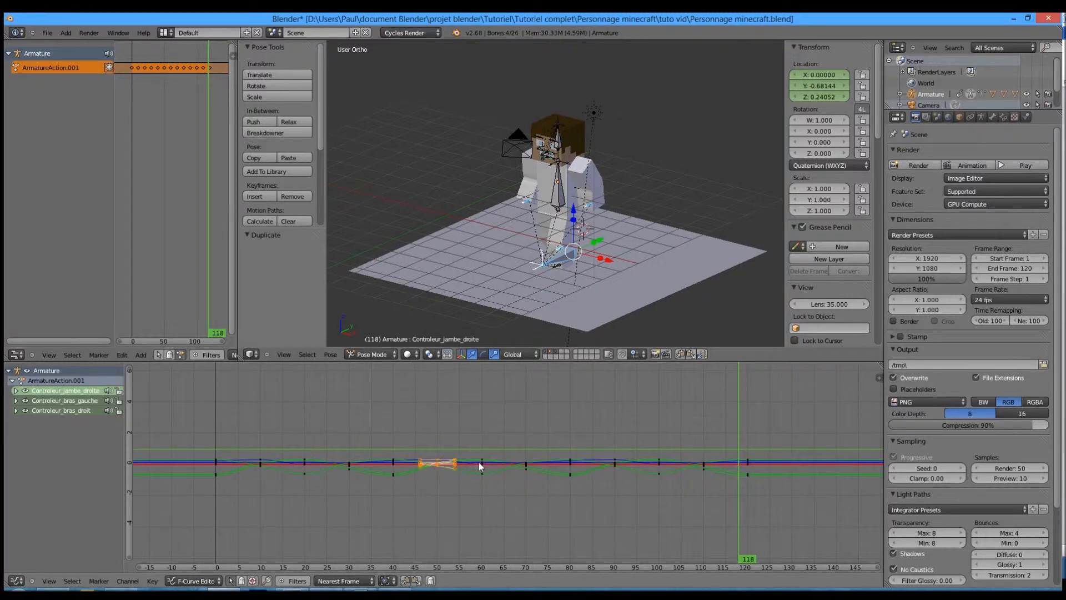
pyautogui.press('a')
pyautogui.press('a')
pyautogui.keyDown('shift'); pyautogui.rightClick(438, 463); pyautogui.keyUp('shift')
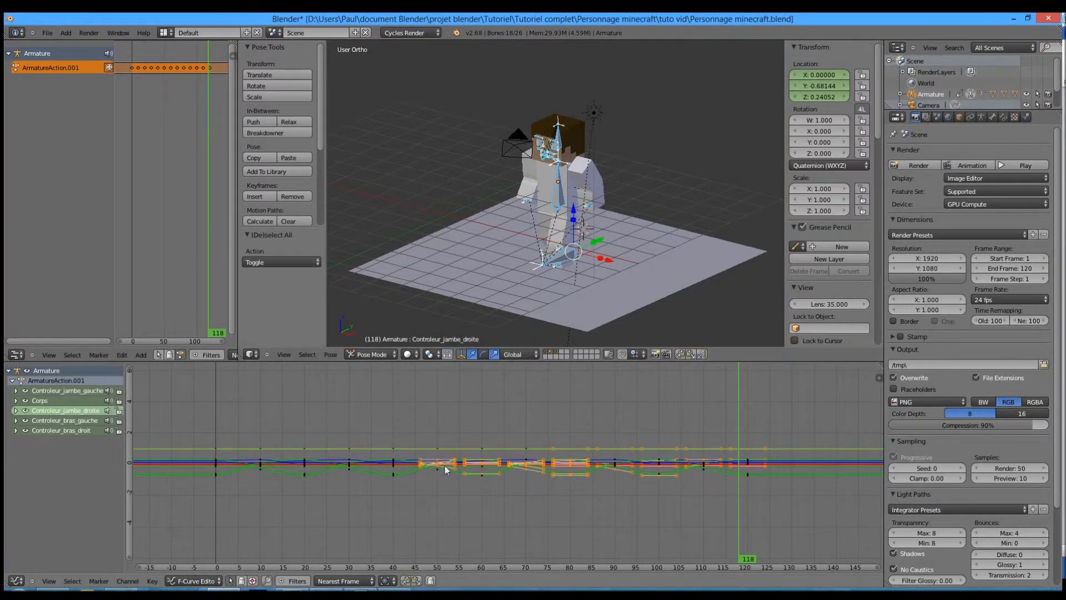
pyautogui.press('a')
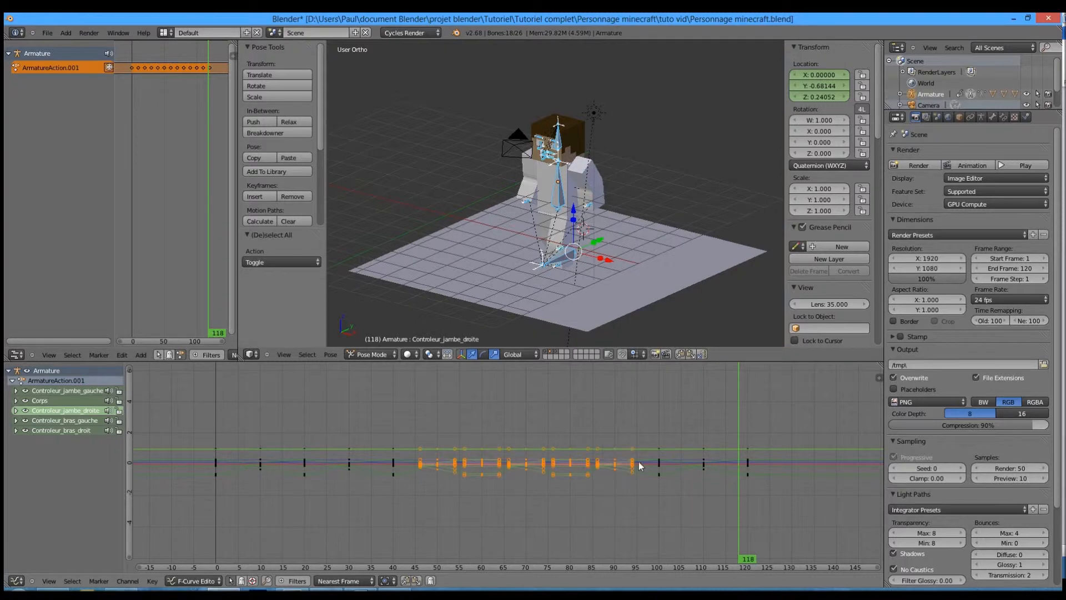
pyautogui.press('x')
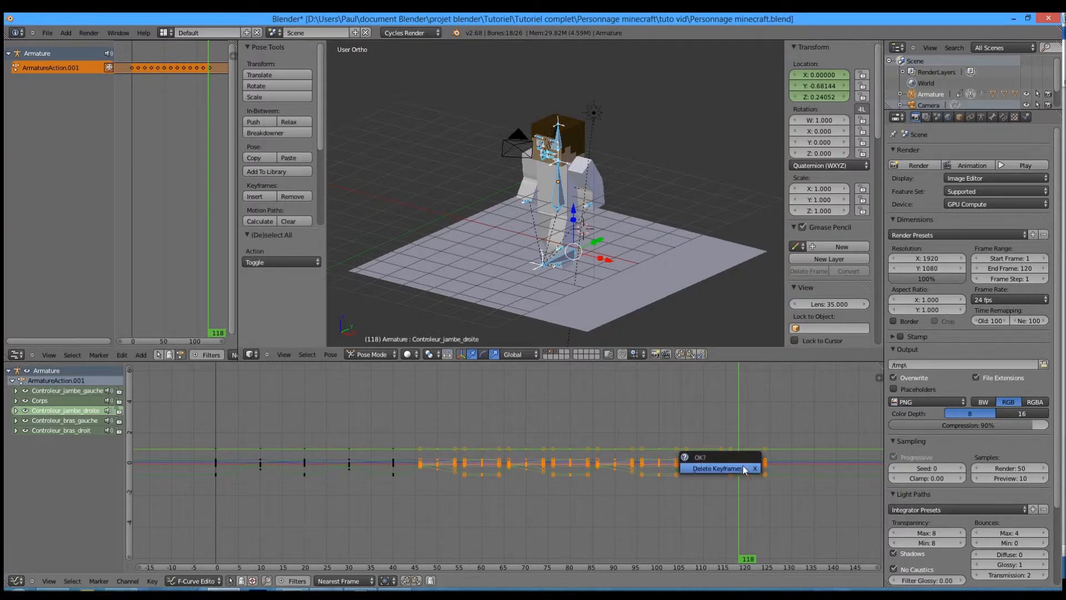
pyautogui.click(739, 462)
# Move to frame -4 and try to enter tweak mode in the NLA Editor
pyautogui.click(367, 467)
pyautogui.click(130, 103)
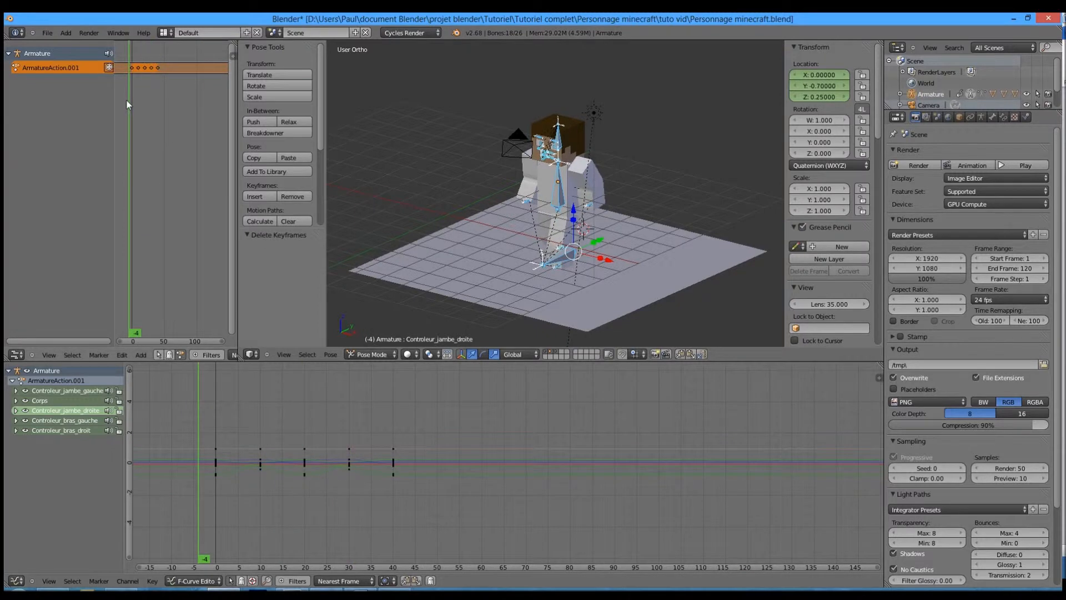
pyautogui.press('Tab')
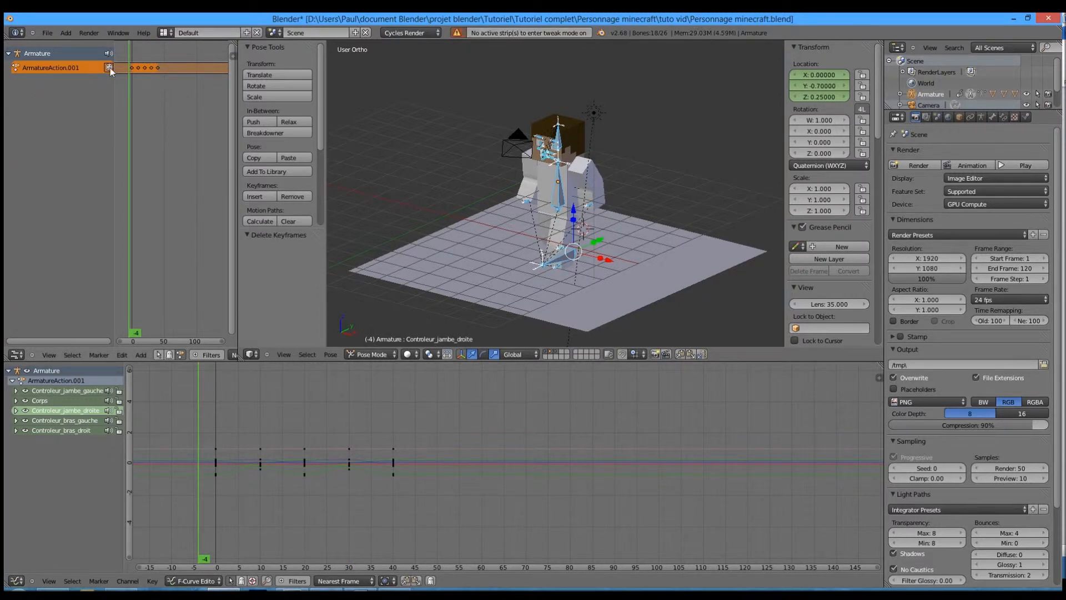
# Push the armature's action down into an NLA strip and show the strip's properties in a widened NLA Editor
pyautogui.click(109, 68)
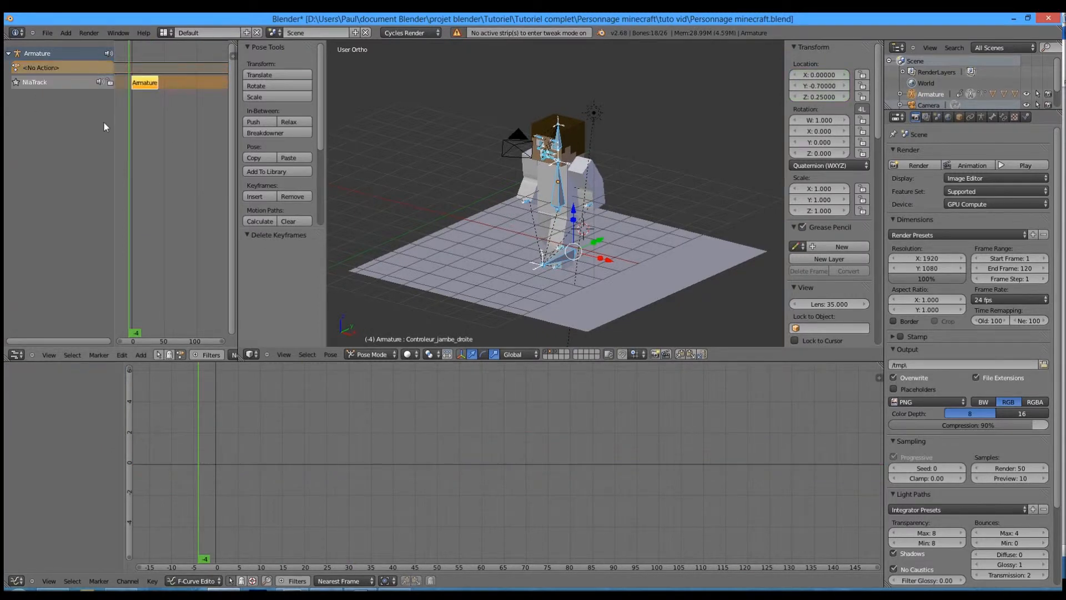
pyautogui.press('n')
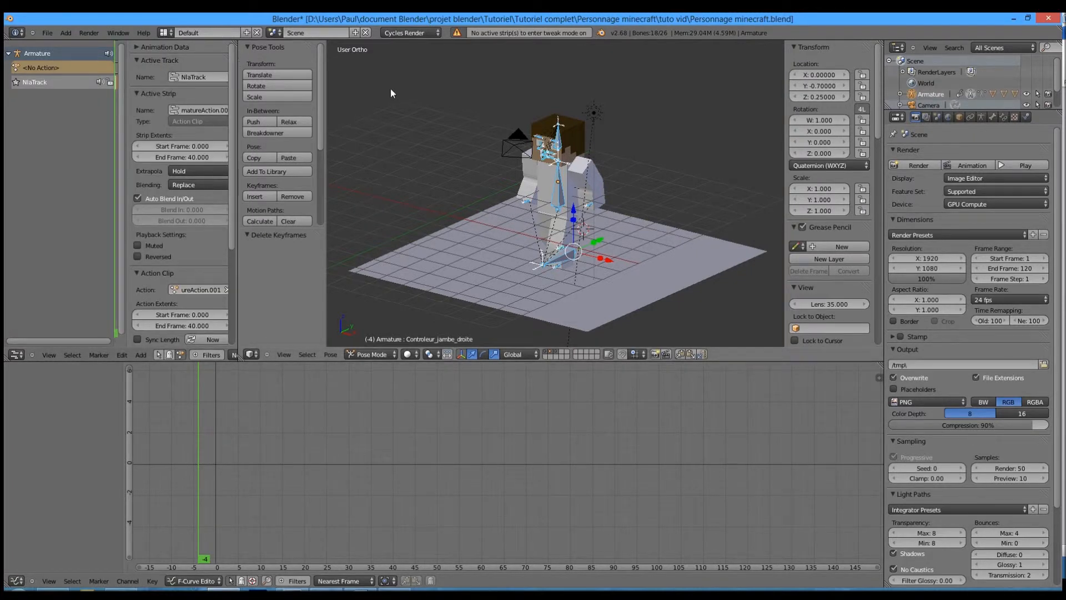
pyautogui.press('t')
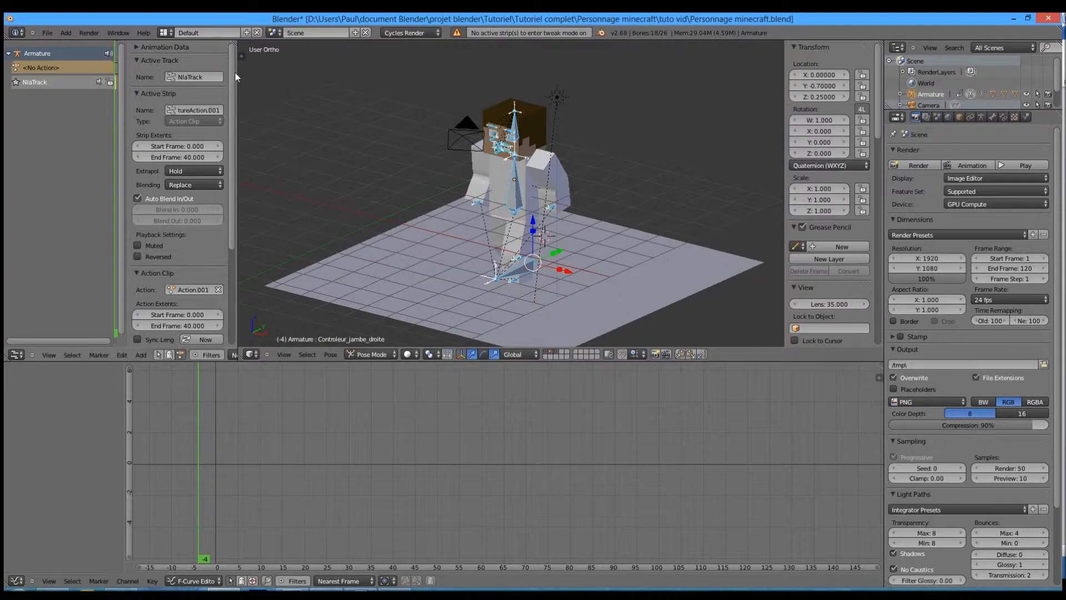
pyautogui.moveTo(339, 90); pyautogui.dragTo(405, 92)
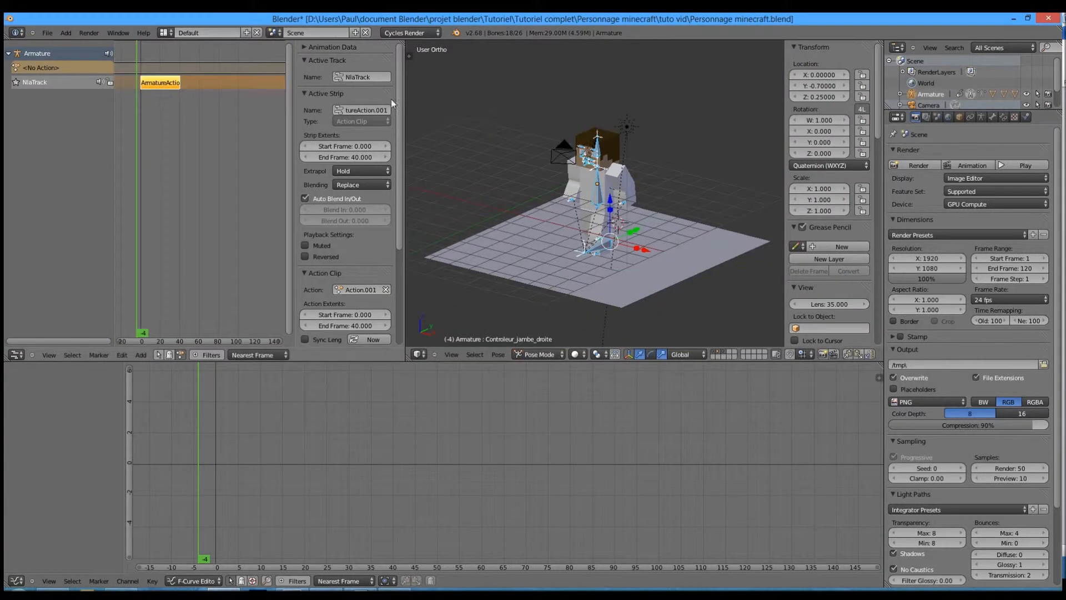
# Set the strip's repeat count to 3 and play the animation
pyautogui.scroll(-5, 365, 269)
pyautogui.click(348, 234)
pyautogui.write('3')
pyautogui.press('Return')
pyautogui.hotkey('alt', 'a')
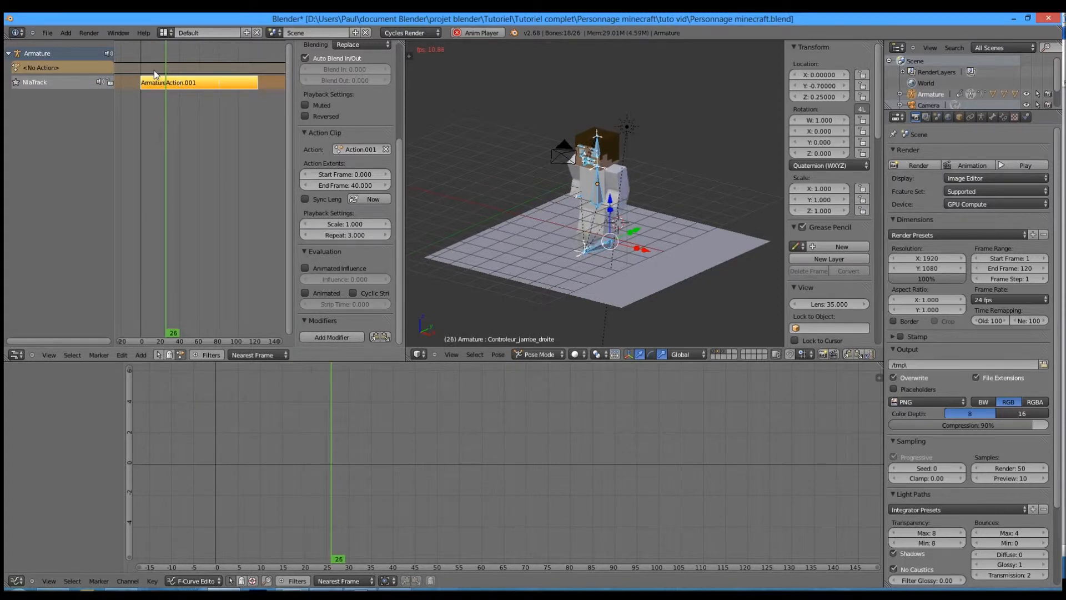
# Set the strip's repeat count to 2.5 during playback and stop the animation
pyautogui.click(341, 237)
pyautogui.write('2.5')
pyautogui.press('Return')
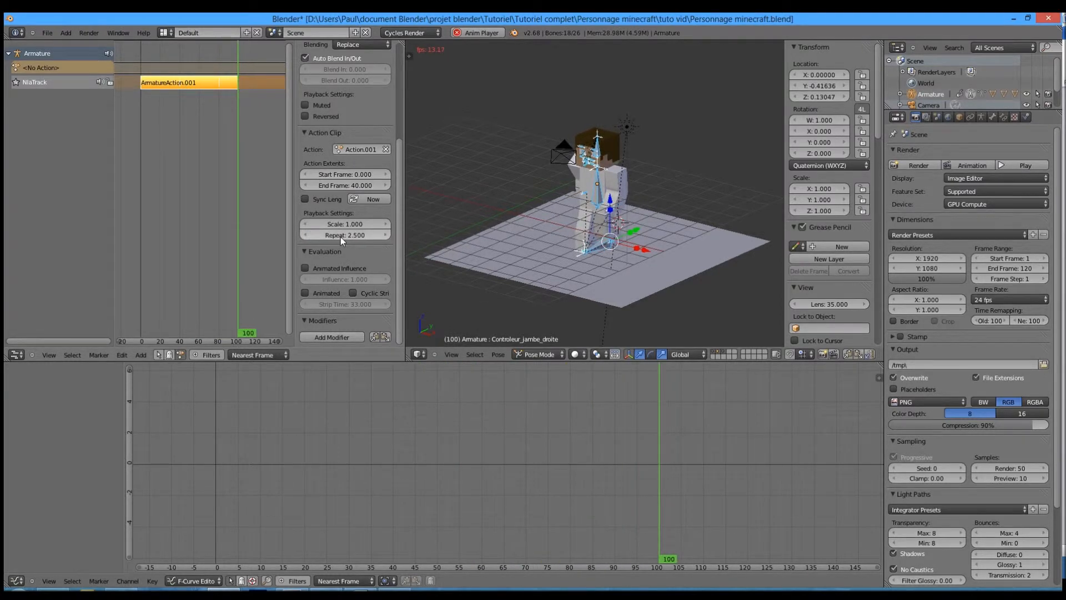
pyautogui.hotkey('alt', 'a')
# Scrub back to frame 0, set the strip's scale to 2 and play the slowed walk
pyautogui.click(232, 189)
pyautogui.scroll(-1, 223, 172)
pyautogui.moveTo(186, 124); pyautogui.dragTo(202, 139, button='middle')
pyautogui.scroll(1, 201, 144)
pyautogui.moveTo(202, 144); pyautogui.dragTo(141, 125)
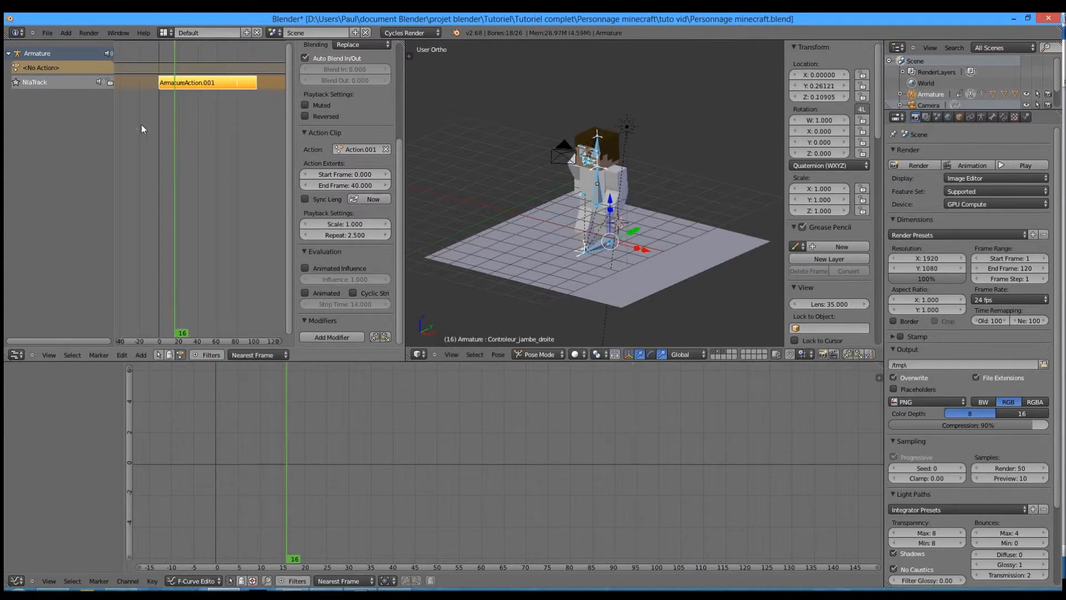
pyautogui.click(356, 224)
pyautogui.write('2')
pyautogui.press('Return')
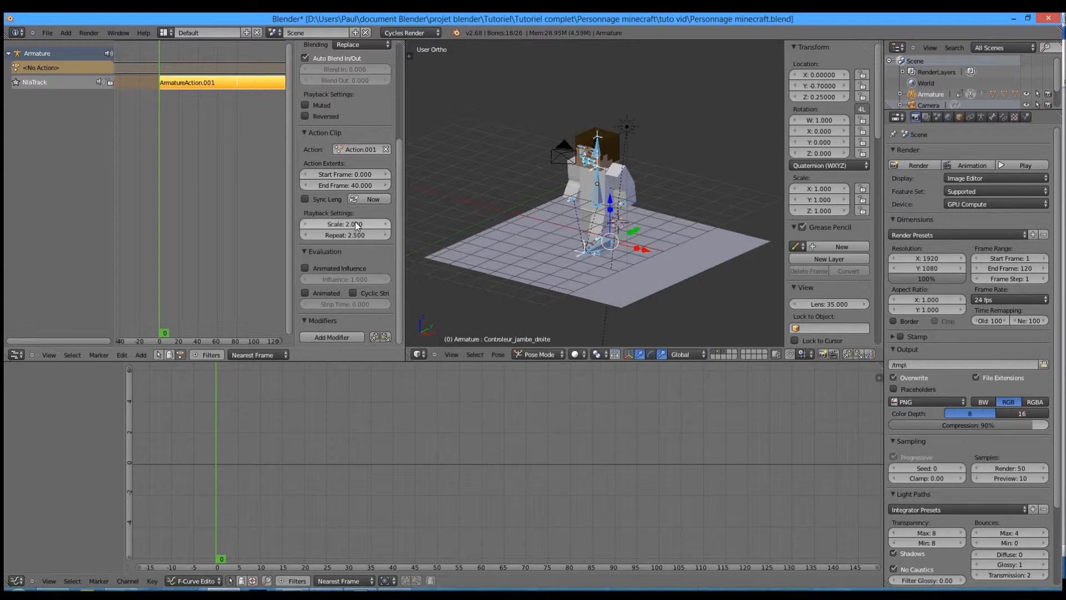
pyautogui.hotkey('alt', 'a')
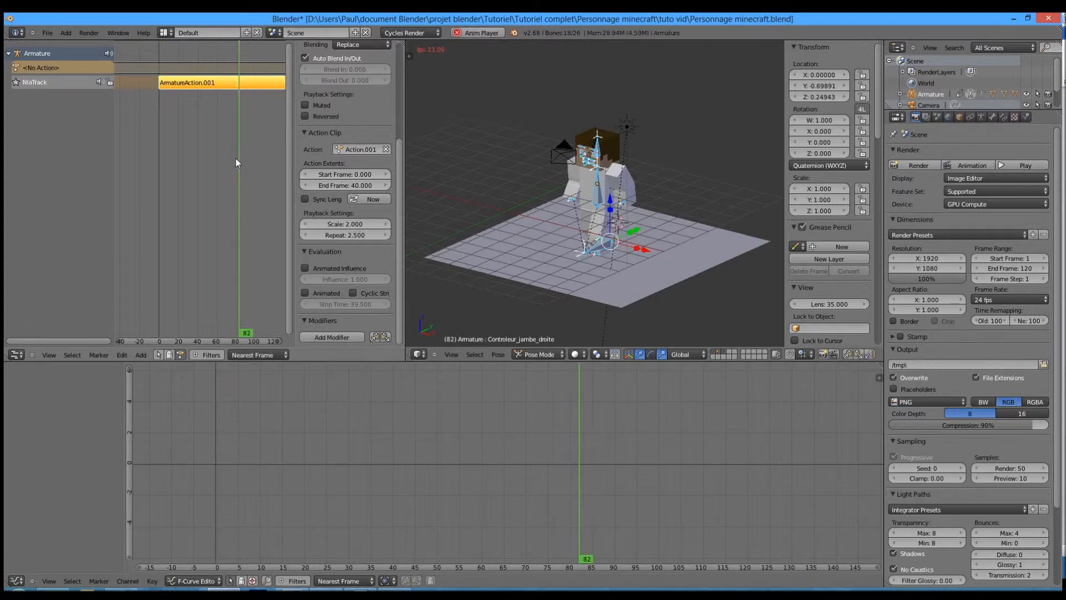
# Set the strip's scale to 0.5 to speed up the walk and stop playback
pyautogui.click(345, 224)
pyautogui.write('0.5')
pyautogui.press('Return')
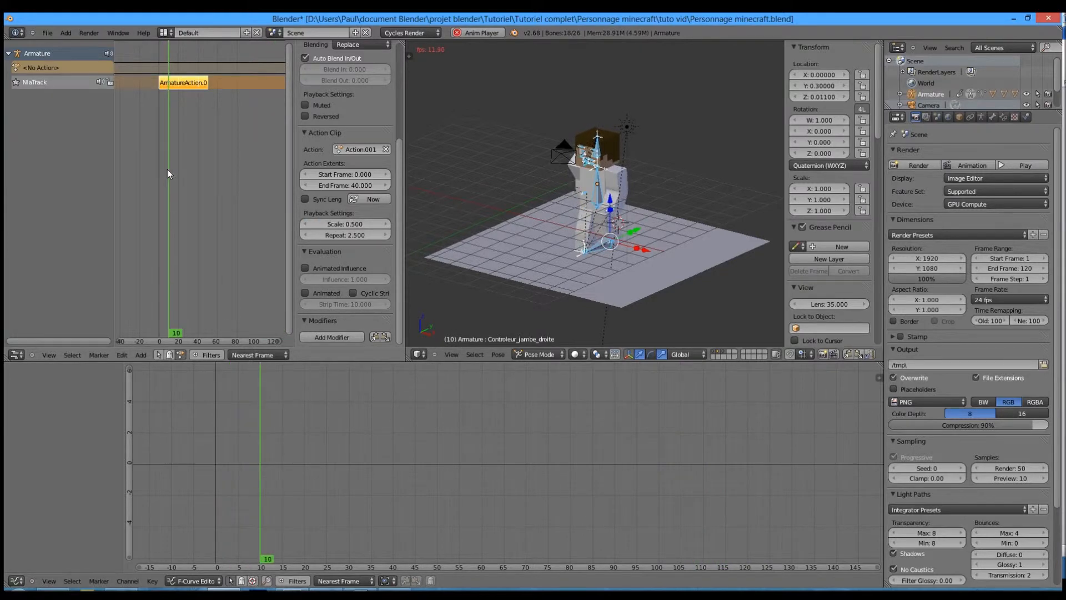
pyautogui.hotkey('alt', 'a')
# Set the strip's scale to 1 and its repeat count to 2
pyautogui.click(357, 224)
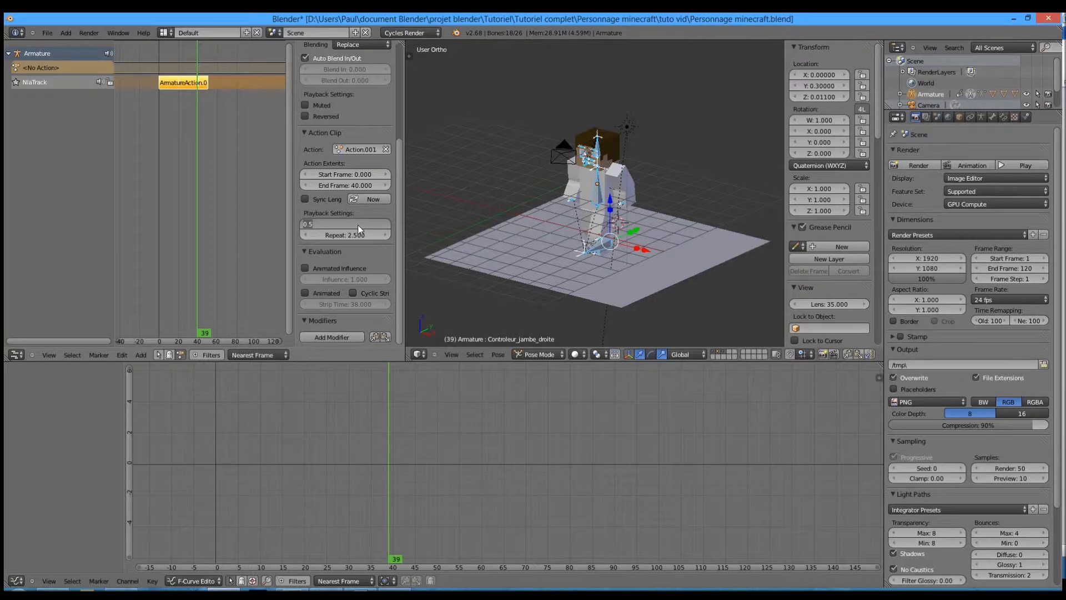
pyautogui.write('1')
pyautogui.press('Return')
pyautogui.click(353, 234)
pyautogui.write('2')
pyautogui.press('Return')
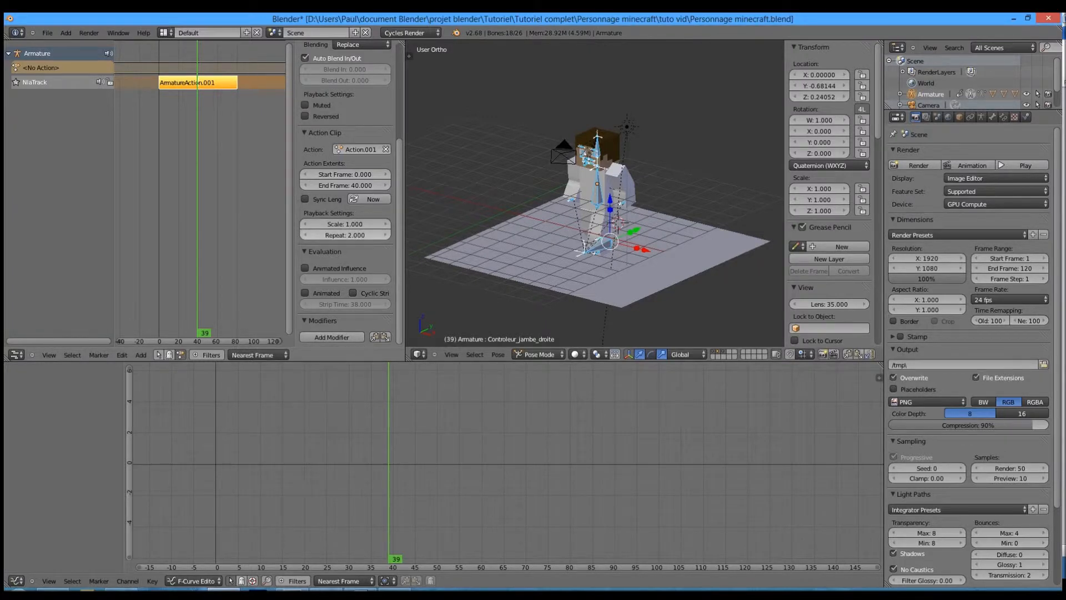
# Return to frame 0 and duplicate the walk strip, placing the copy at about frame 200
pyautogui.moveTo(178, 118); pyautogui.dragTo(154, 143, button='middle')
pyautogui.click(136, 124)
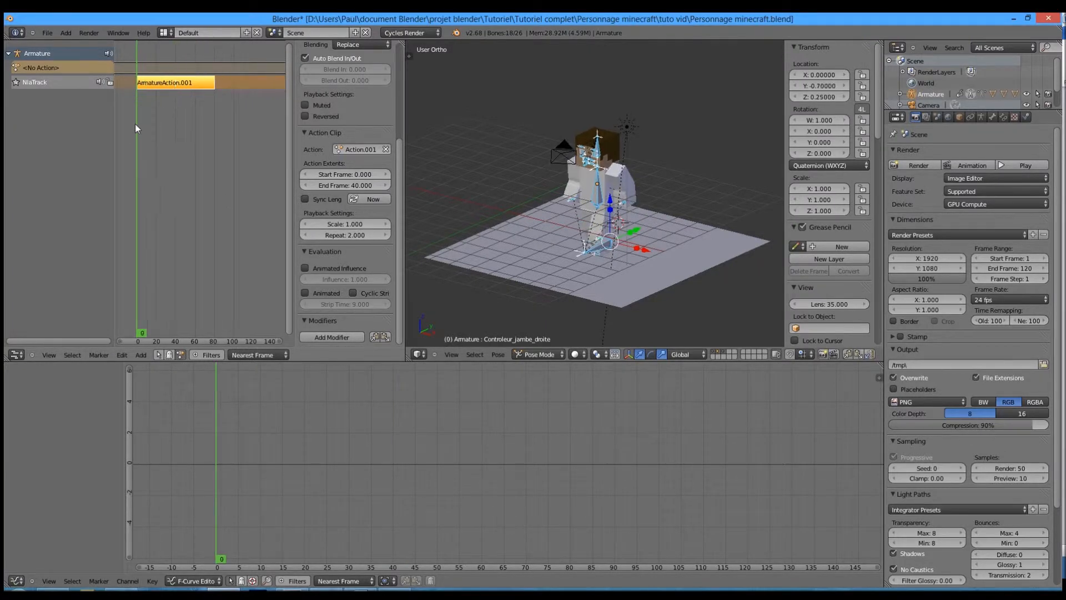
pyautogui.scroll(-3, 161, 103)
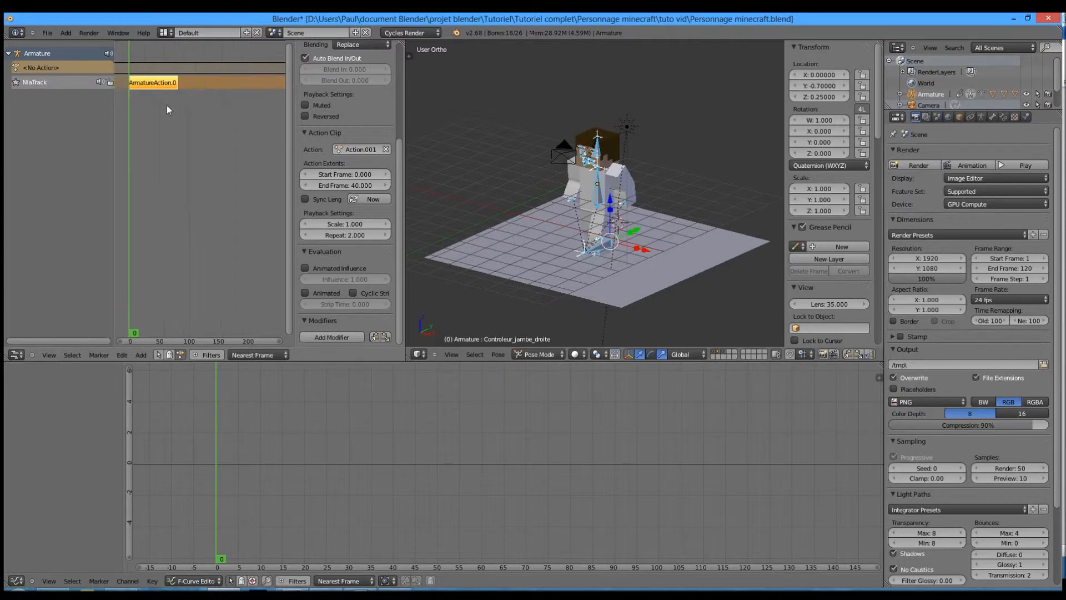
pyautogui.hotkey('shift', 'd')
pyautogui.click(288, 131)
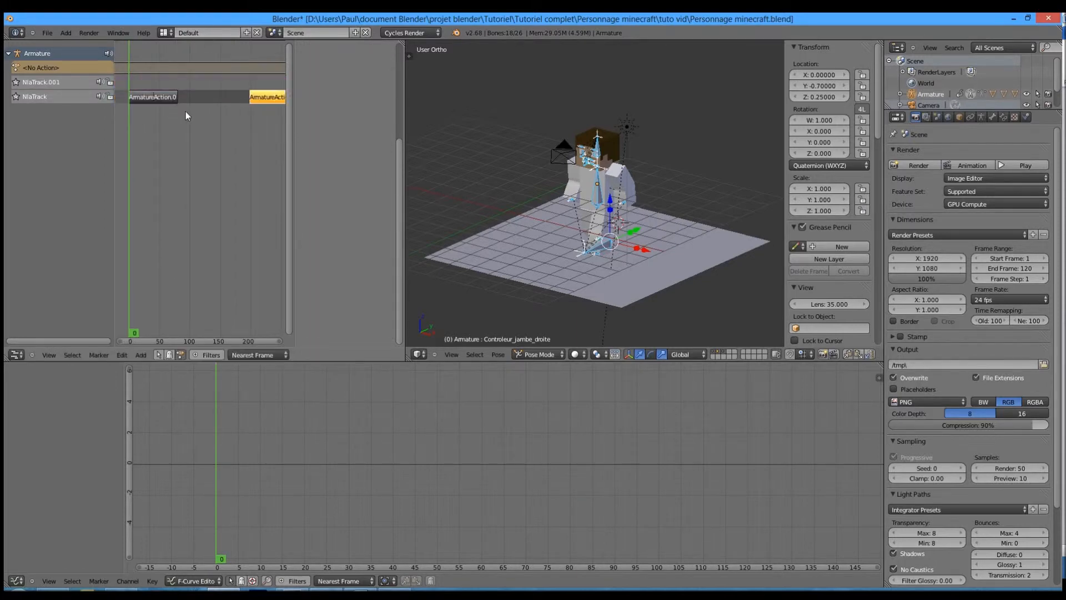
# Play the animation and scrub through the end of the first strip and into the duplicated strip
pyautogui.hotkey('alt', 'a')
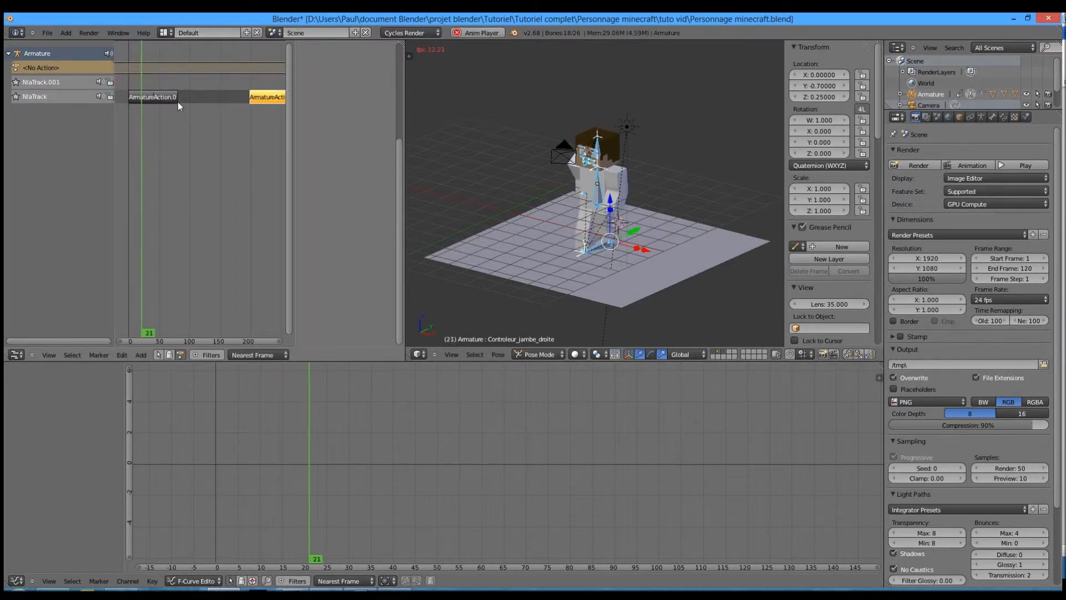
pyautogui.hotkey('alt', 'a')
pyautogui.click(178, 101)
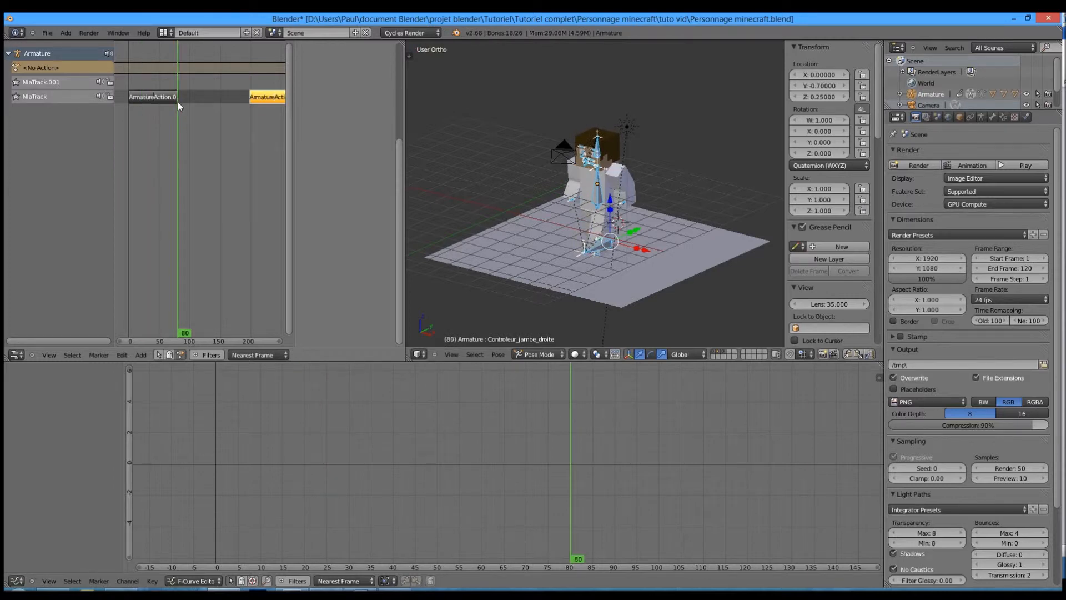
pyautogui.moveTo(252, 101); pyautogui.dragTo(237, 102, button='middle')
pyautogui.moveTo(238, 102); pyautogui.dragTo(235, 102)
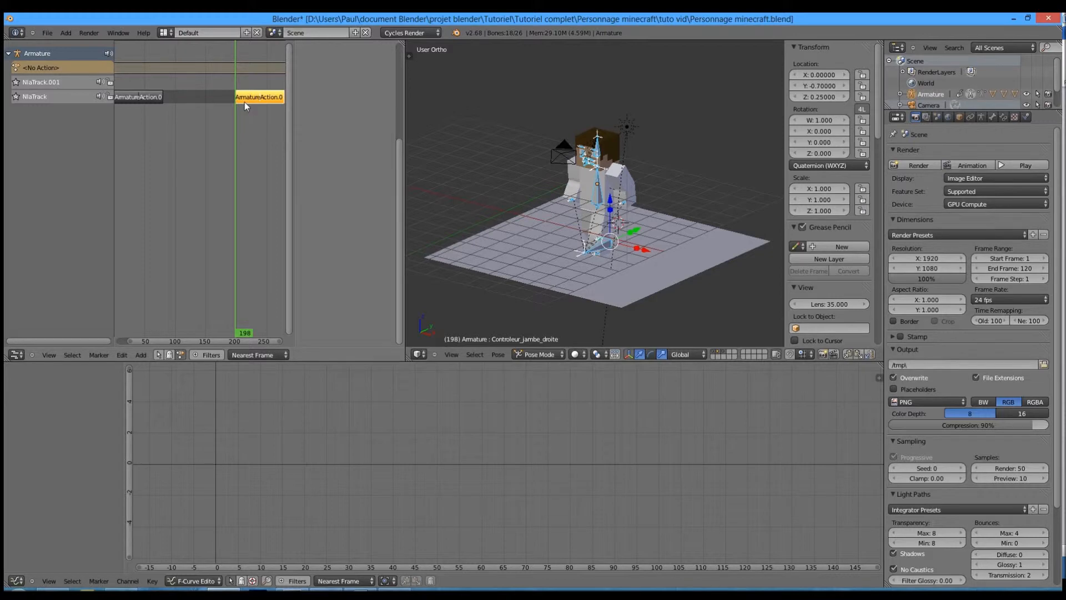
pyautogui.moveTo(258, 99); pyautogui.dragTo(321, 99, button='middle')
pyautogui.click(270, 100)
pyautogui.click(251, 100)
pyautogui.click(192, 92)
# At frame 0, select the Controlleur_Corps bone and delete the extra NLA track NlaTrack.001
pyautogui.rightClick(188, 95)
pyautogui.click(170, 134)
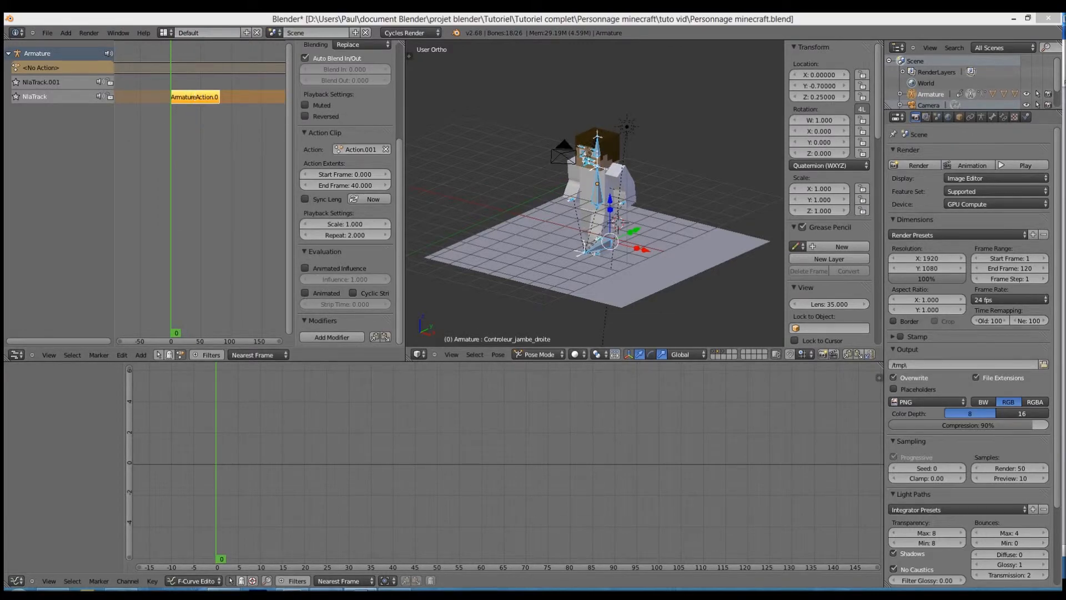
pyautogui.rightClick(601, 244)
pyautogui.scroll(5, 601, 245)
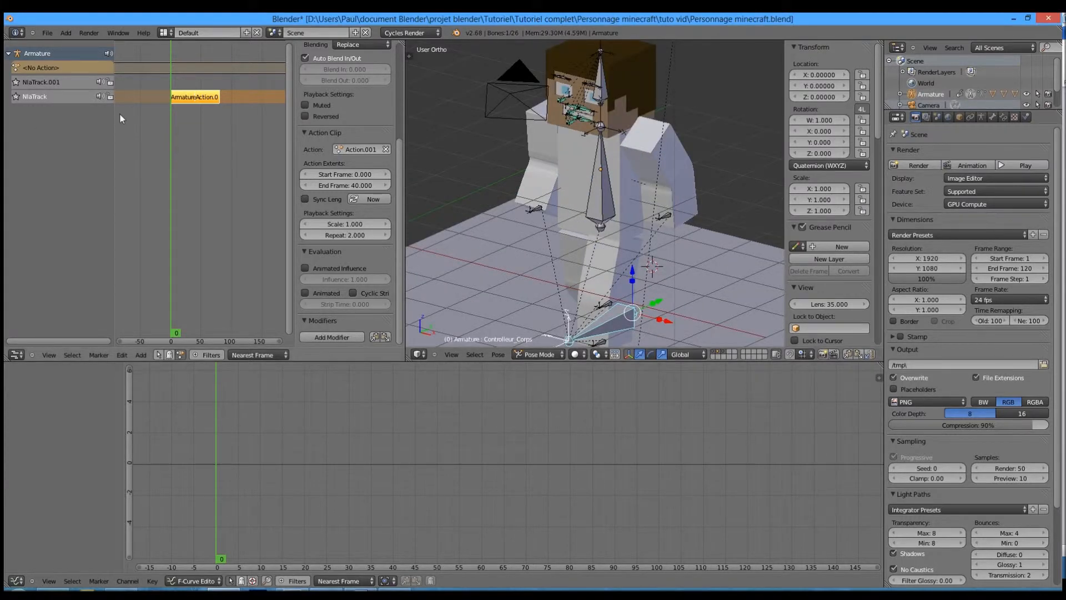
pyautogui.click(26, 83)
pyautogui.press('x')
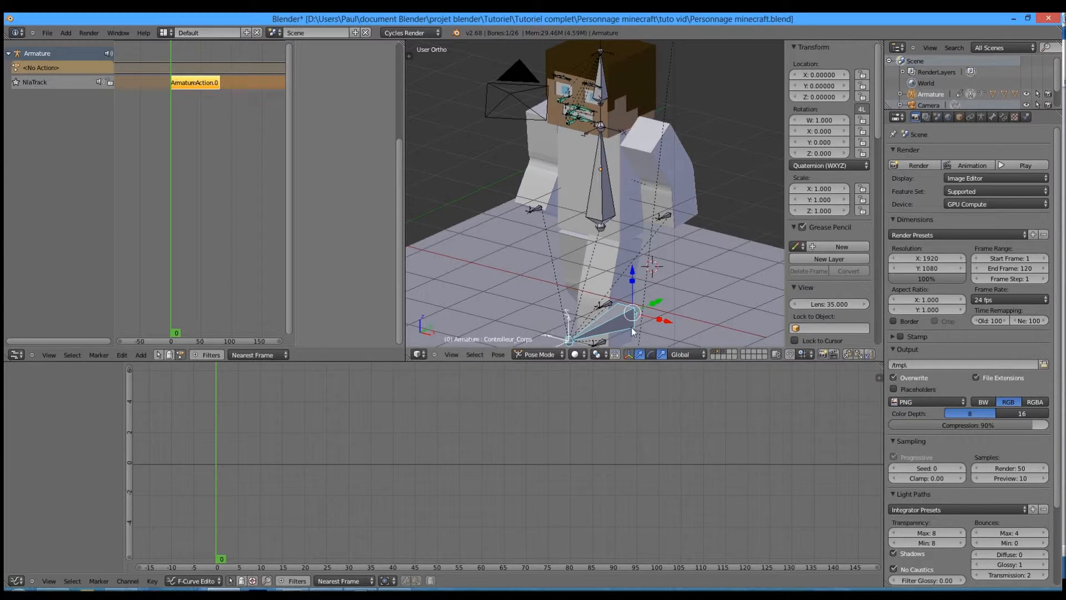
# Insert a Location keyframe on the Controlleur_Corps bone at frame 0
pyautogui.scroll(-1, 614, 319)
pyautogui.press('i')
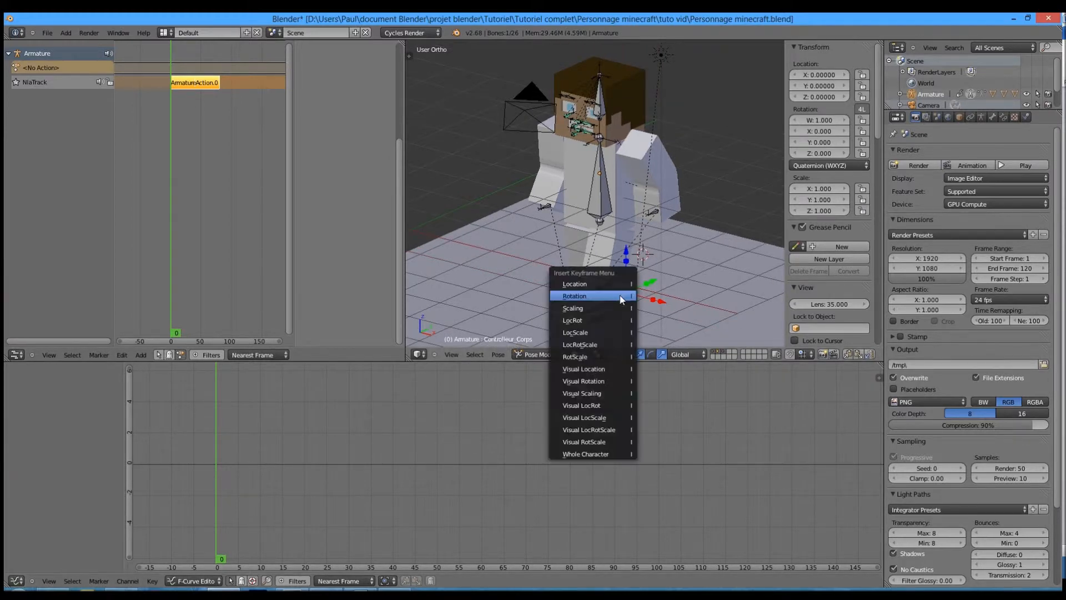
pyautogui.click(611, 285)
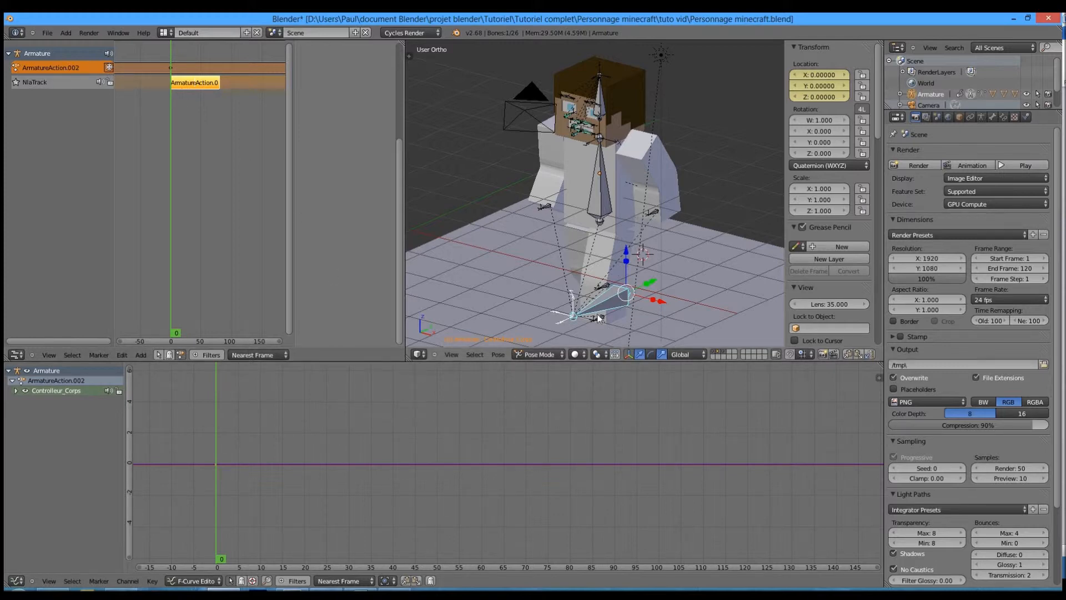
# Select the arm controllers and the body controller in turn to compare their keyframed channels
pyautogui.press('g')
pyautogui.press('Escape')
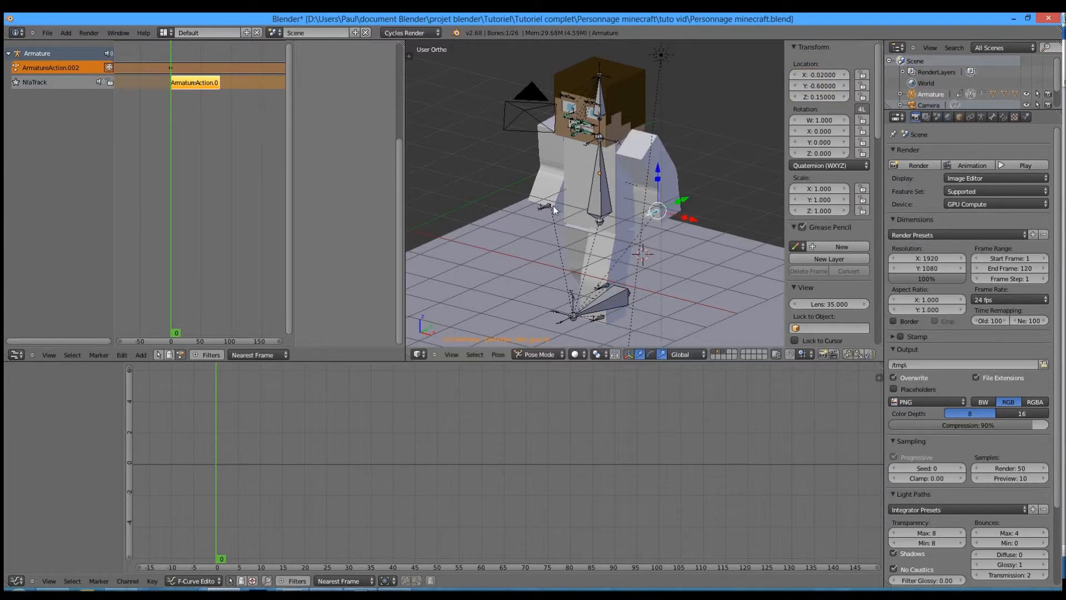
pyautogui.press('i')
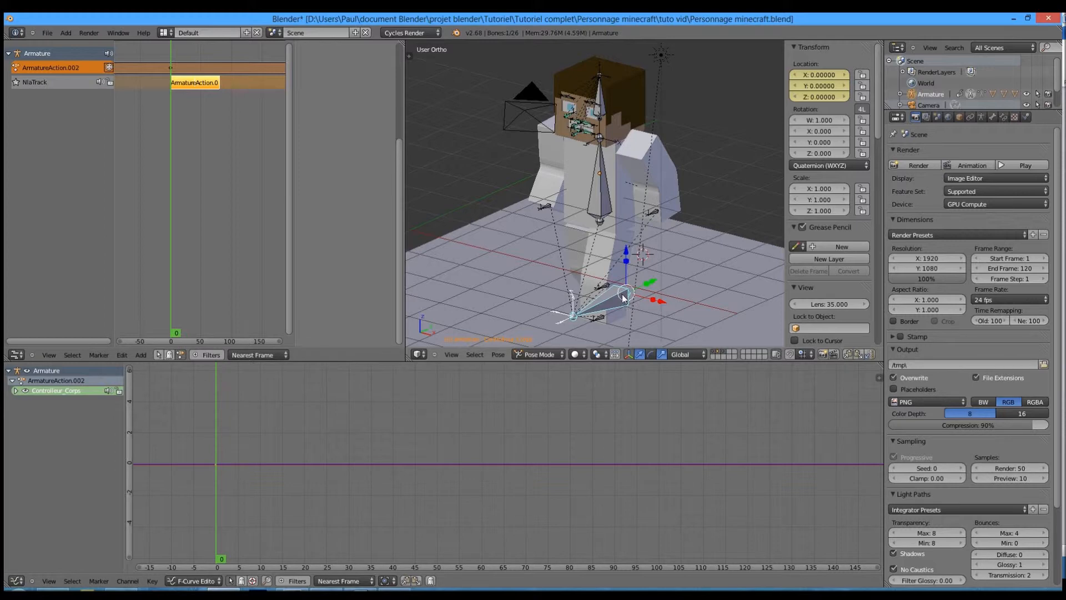
pyautogui.hotkey('ctrl', 'Tab')
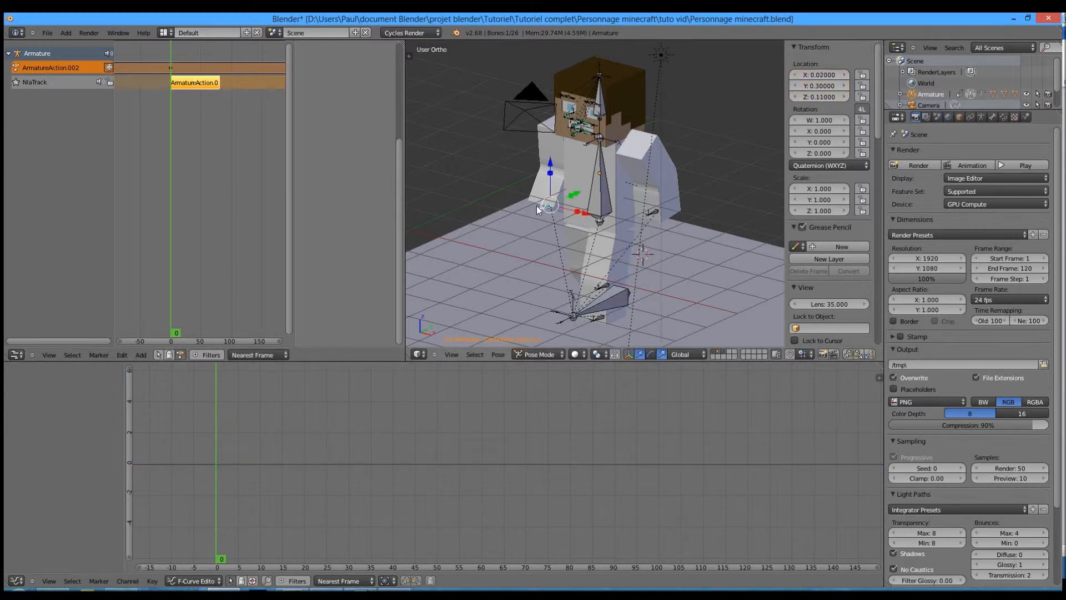
pyautogui.rightClick(650, 216)
pyautogui.rightClick(657, 215)
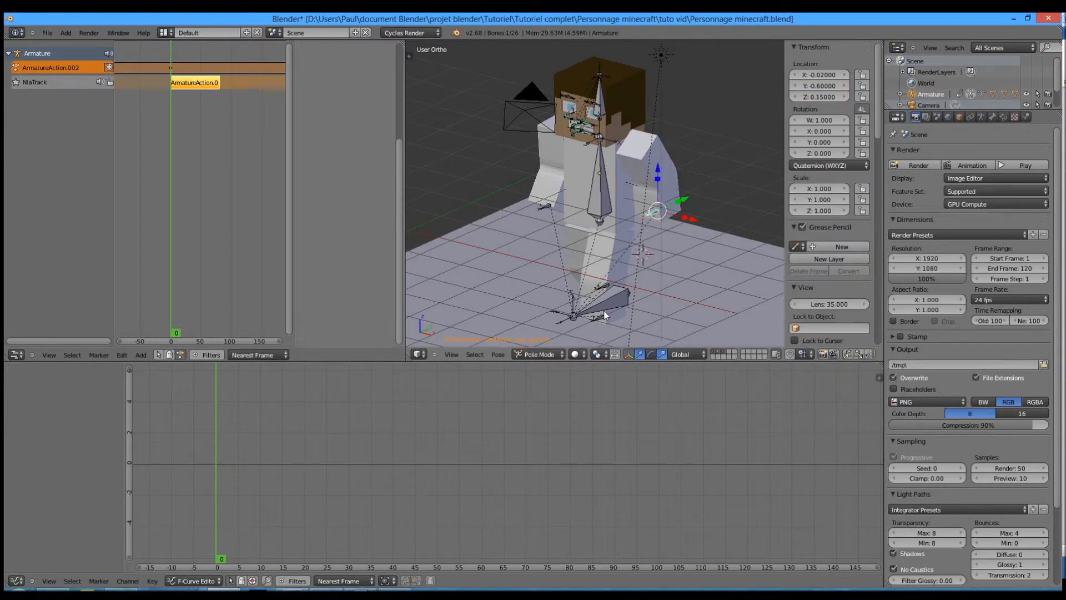
pyautogui.hotkey('ctrl', 'Tab')
pyautogui.rightClick(615, 308)
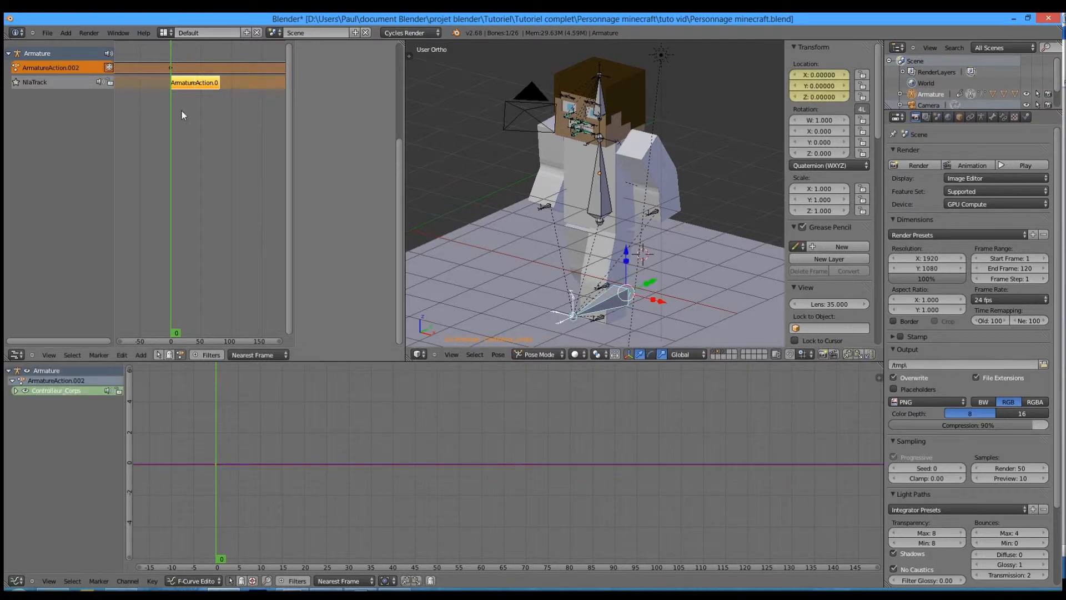
pyautogui.scroll(-1, 178, 105)
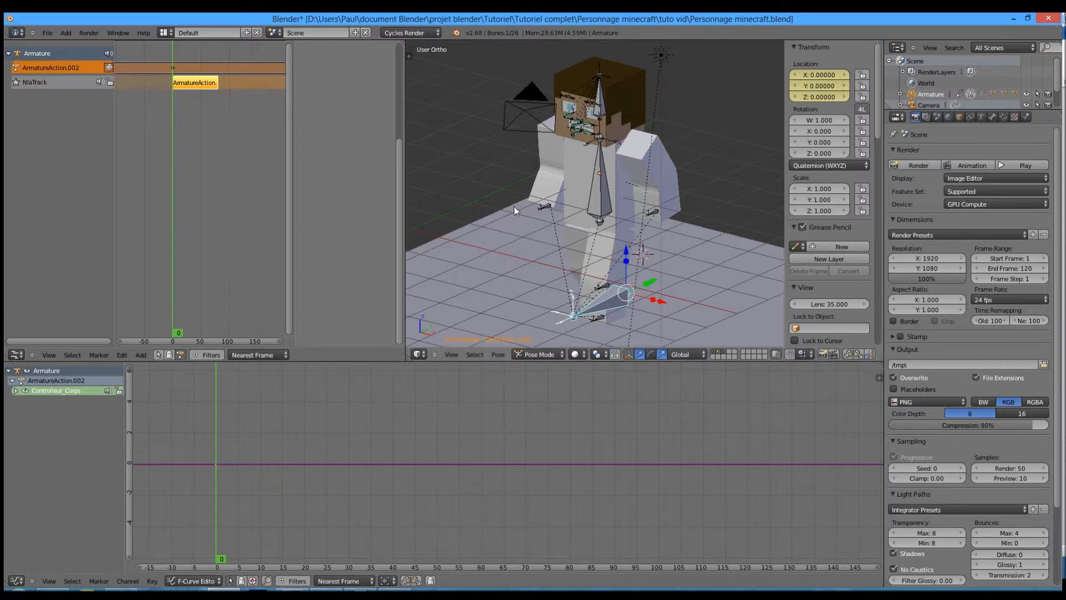
# Try rotating the Controlleur_Corps bone in the top view
pyautogui.press('KP_3')
pyautogui.press('KP_Decimal')
pyautogui.scroll(-6, 514, 206)
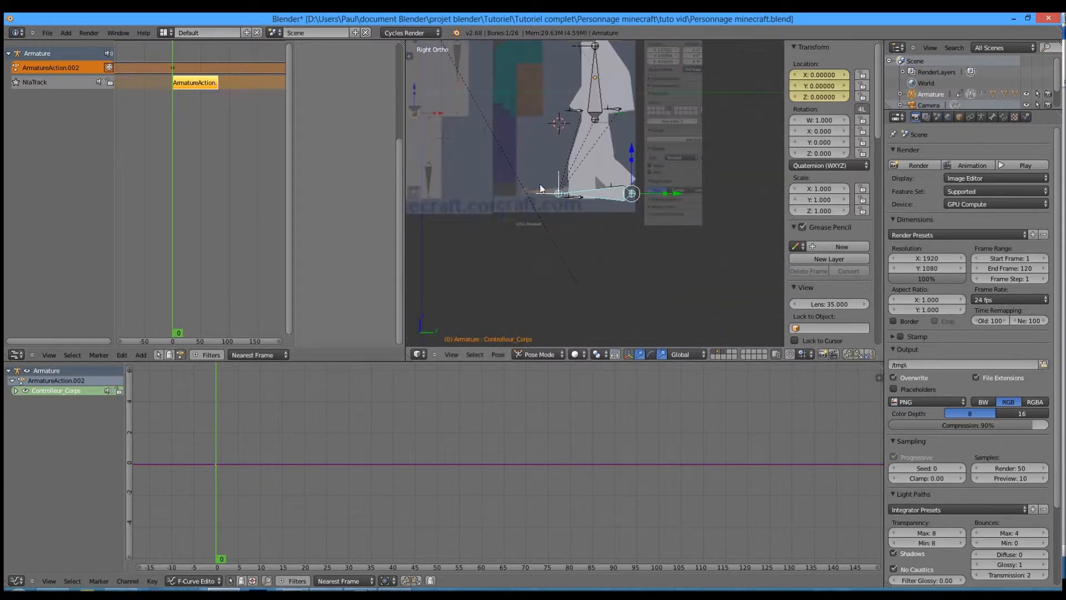
pyautogui.keyDown('shift'); pyautogui.scroll(2, 550, 205); pyautogui.keyUp('shift')
pyautogui.press('KP_7')
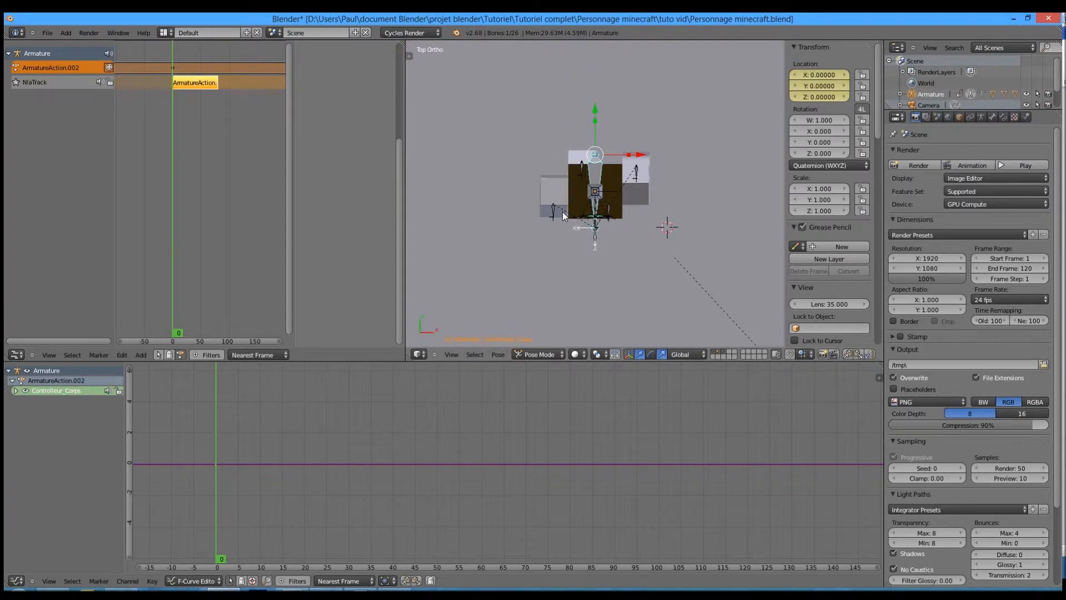
pyautogui.press('r')
pyautogui.rightClick(597, 248)
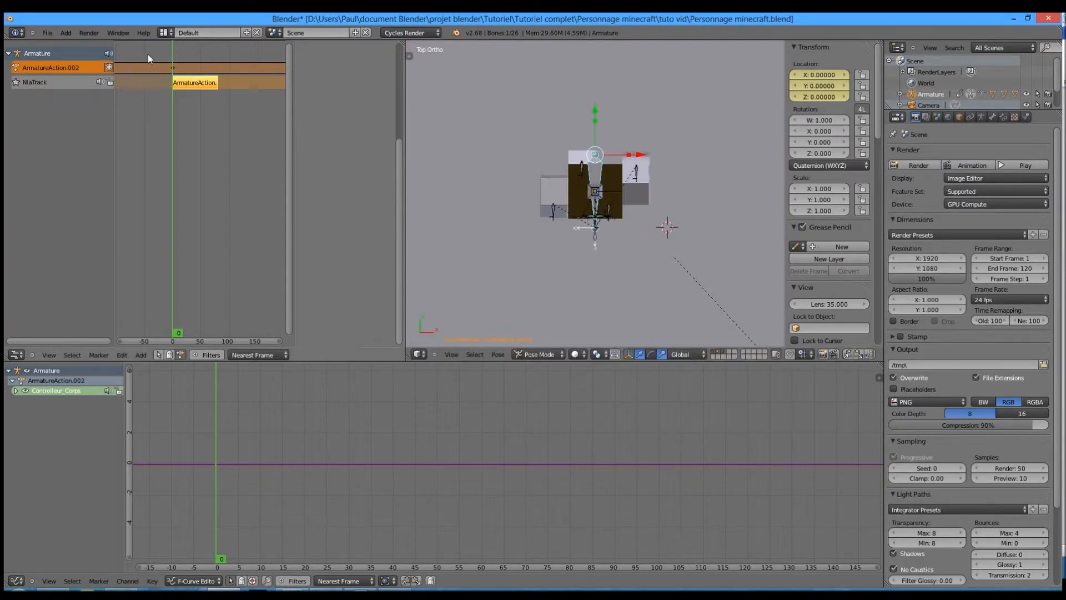
# Select the walk strip and examine the arm and leg controllers it drives by selecting them one by one
pyautogui.rightClick(185, 84)
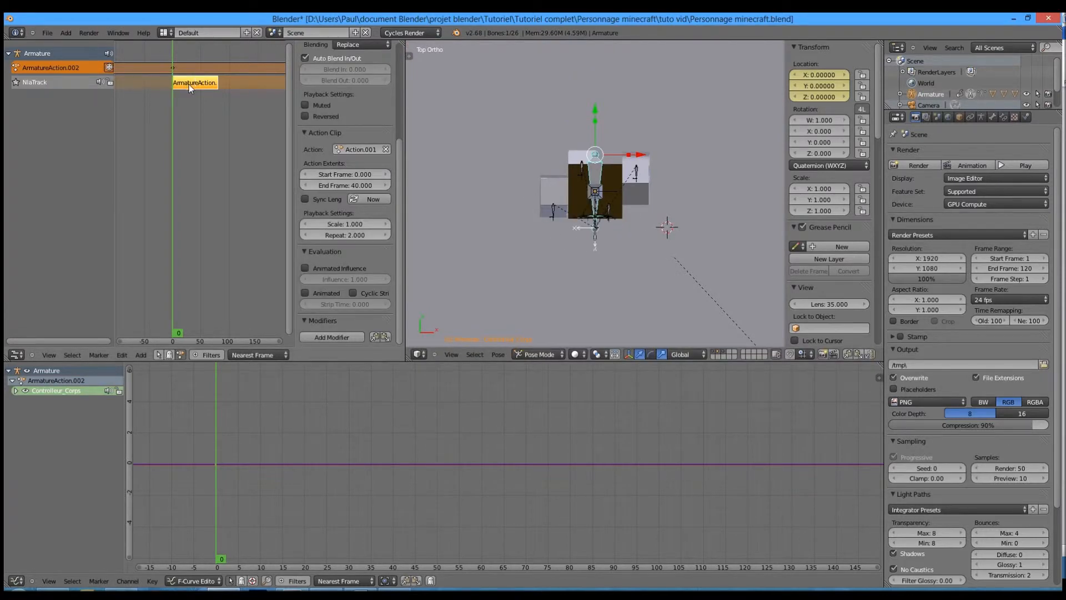
pyautogui.moveTo(603, 214); pyautogui.dragTo(530, 127, button='middle')
pyautogui.scroll(3, 561, 173)
pyautogui.rightClick(519, 123)
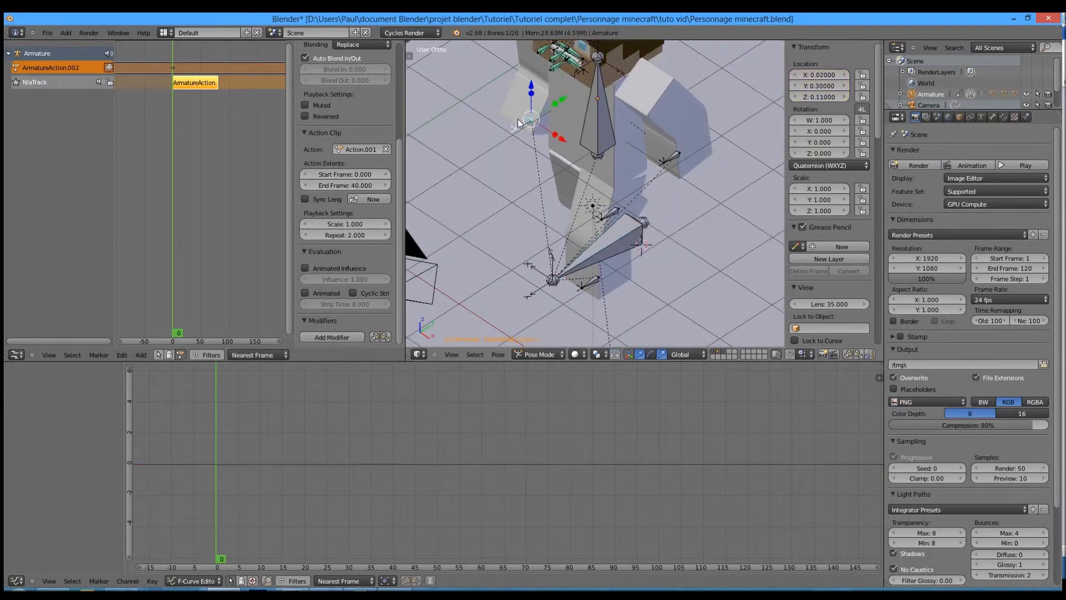
pyautogui.rightClick(673, 159)
pyautogui.rightClick(528, 116)
pyautogui.rightClick(583, 276)
pyautogui.rightClick(612, 213)
pyautogui.rightClick(669, 157)
pyautogui.rightClick(526, 123)
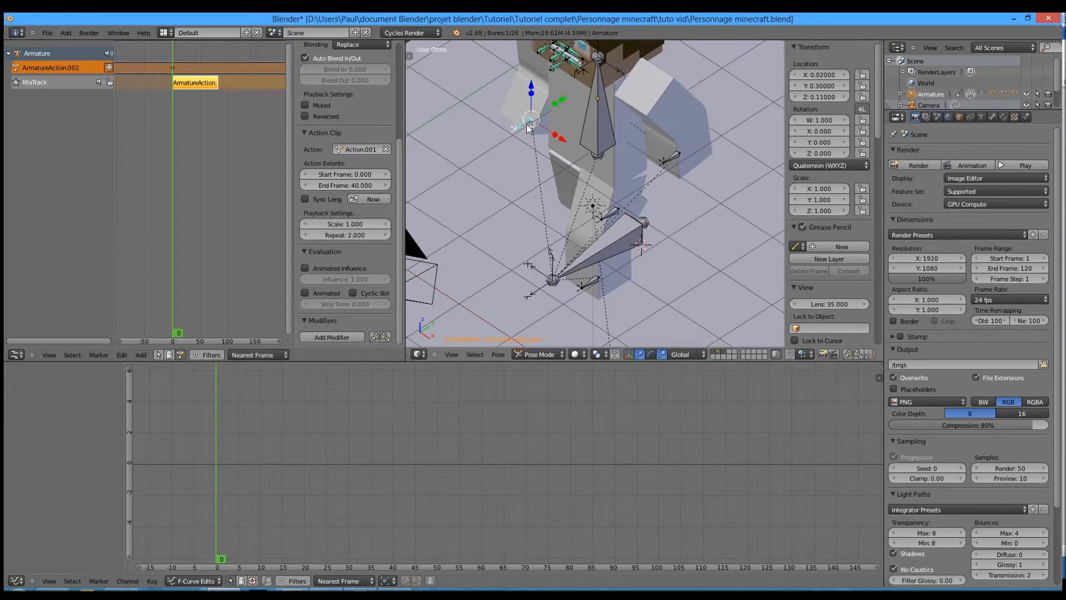
# Try duplicating the walk keyframes of the four arm and leg controllers inside the strip's action
pyautogui.rightClick(628, 261)
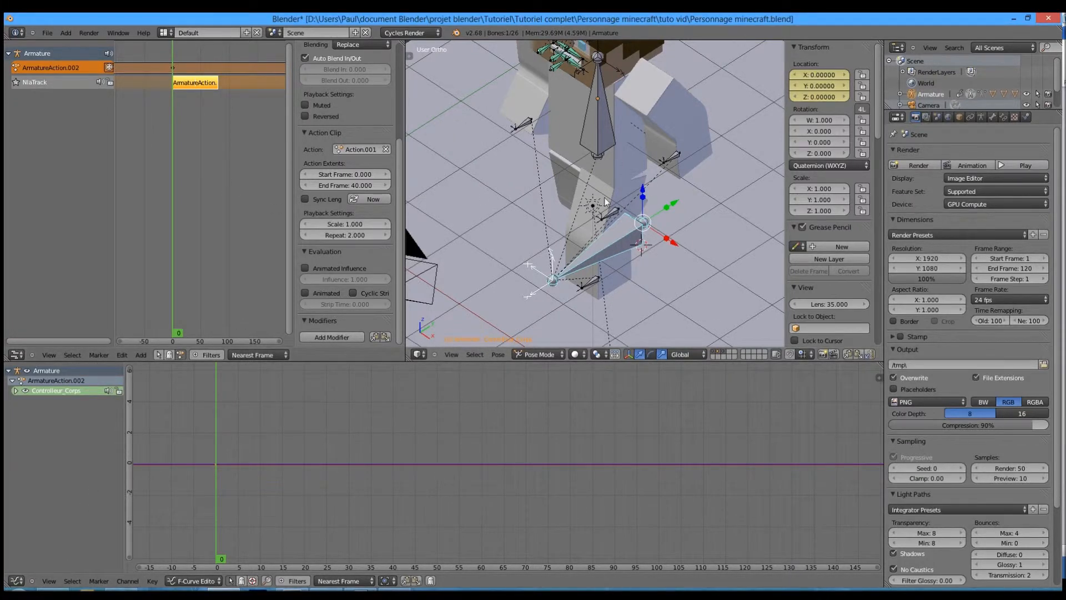
pyautogui.rightClick(669, 161)
pyautogui.keyDown('shift'); pyautogui.rightClick(524, 127); pyautogui.keyUp('shift')
pyautogui.keyDown('shift'); pyautogui.rightClick(594, 287); pyautogui.keyUp('shift')
pyautogui.keyDown('shift'); pyautogui.rightClick(607, 218); pyautogui.keyUp('shift')
pyautogui.press('Tab')
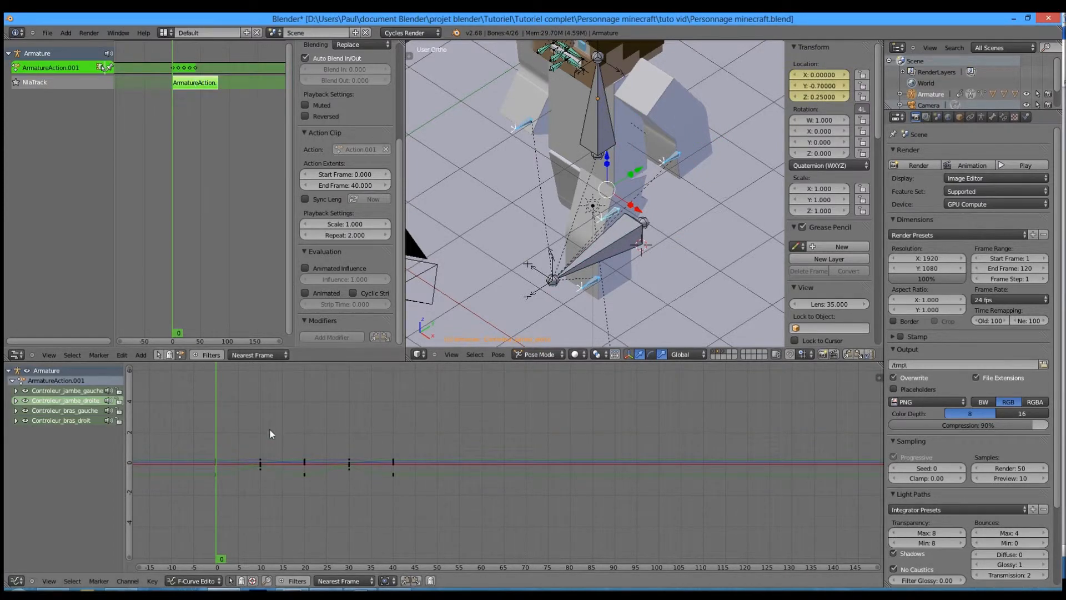
pyautogui.hotkey('shift', 'd')
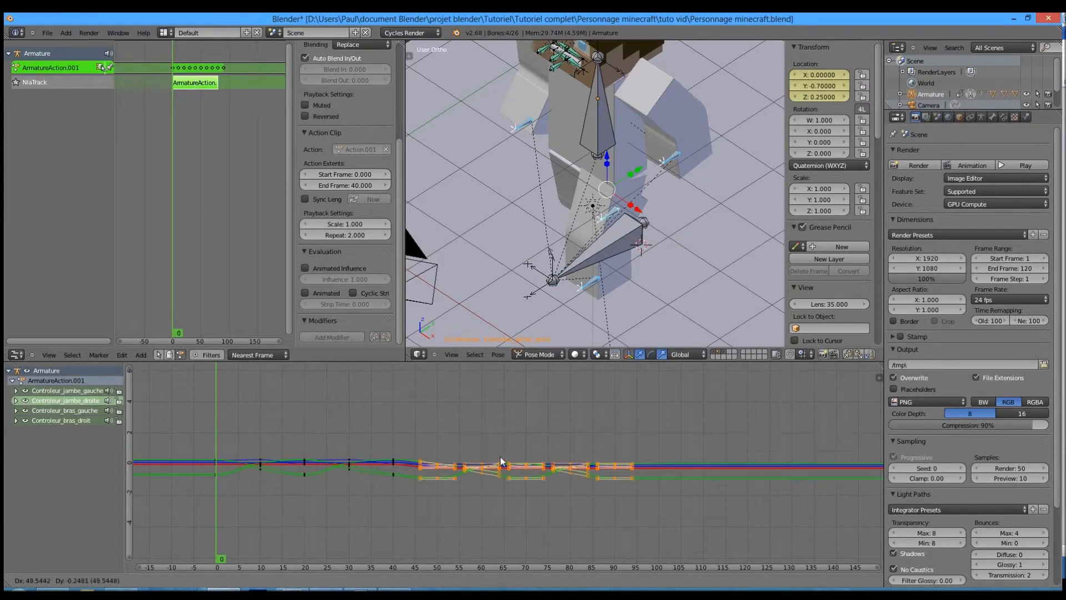
pyautogui.rightClick(501, 457)
pyautogui.press('Tab')
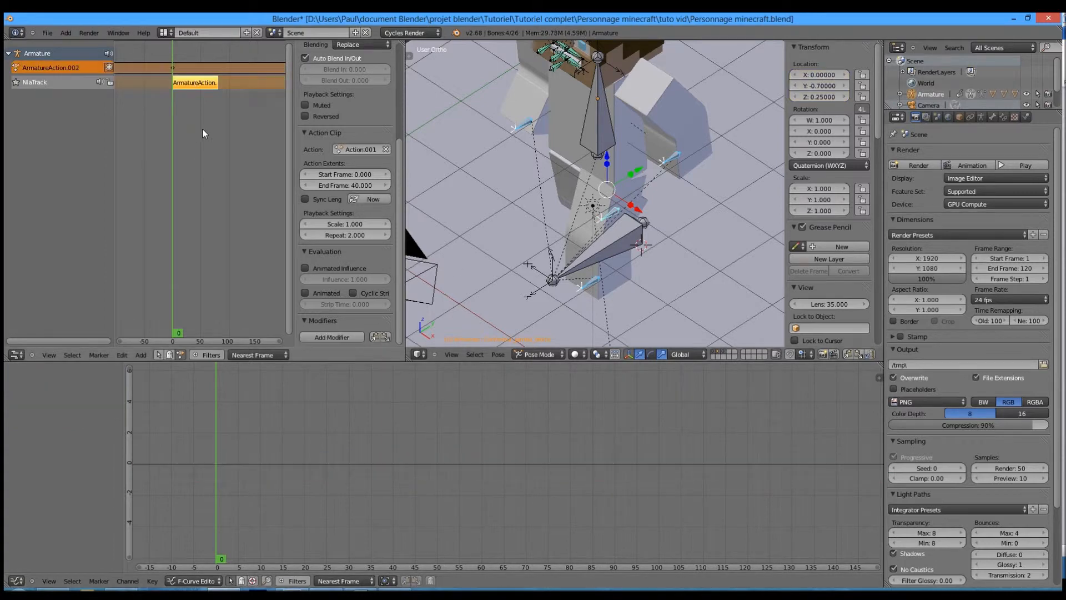
# Insert a Location keyframe on the Controlleur_Corps bone at frame 0 in the right side view
pyautogui.rightClick(606, 247)
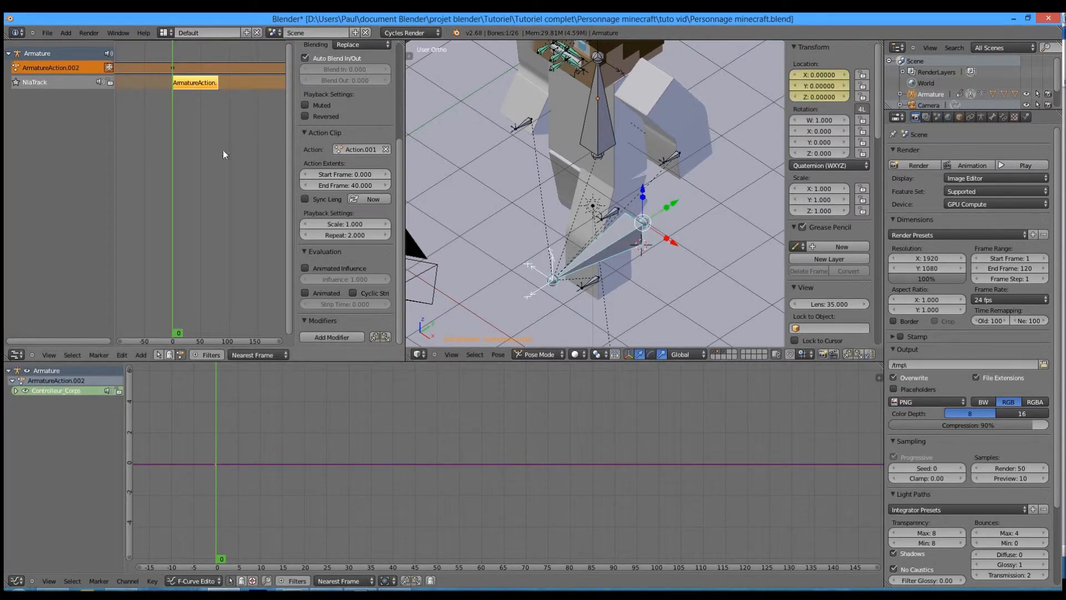
pyautogui.press('KP_3')
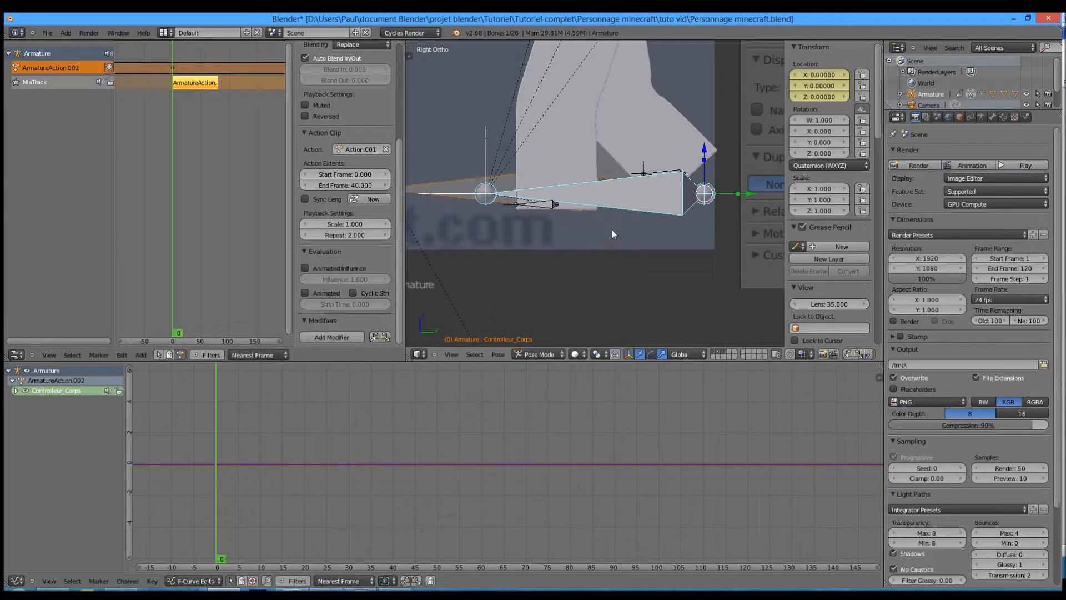
pyautogui.press('i')
pyautogui.click(622, 219)
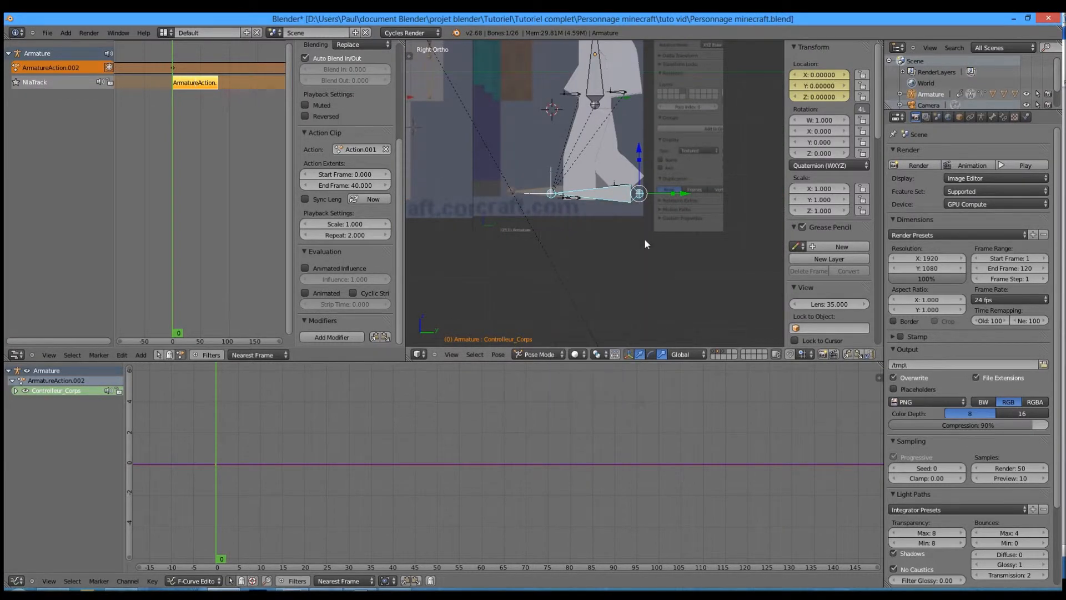
pyautogui.keyDown('shift'); pyautogui.moveTo(603, 237); pyautogui.dragTo(633, 262, button='middle'); pyautogui.keyUp('shift')
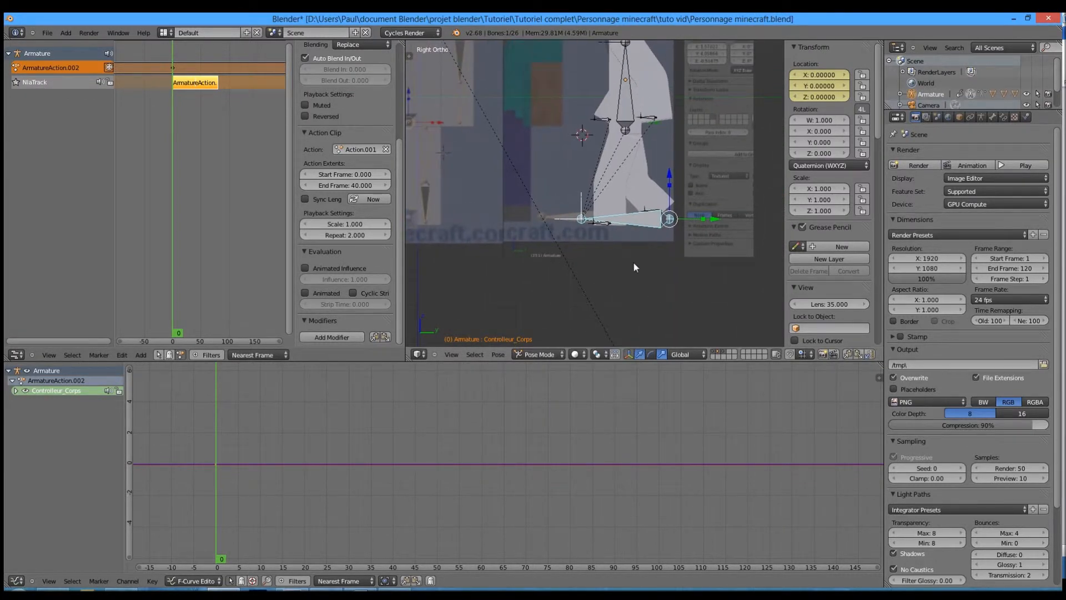
# At frame 10, set the Controlleur_Corps bone's Y location to 0.6 and insert a Location keyframe
pyautogui.moveTo(243, 505); pyautogui.dragTo(261, 508)
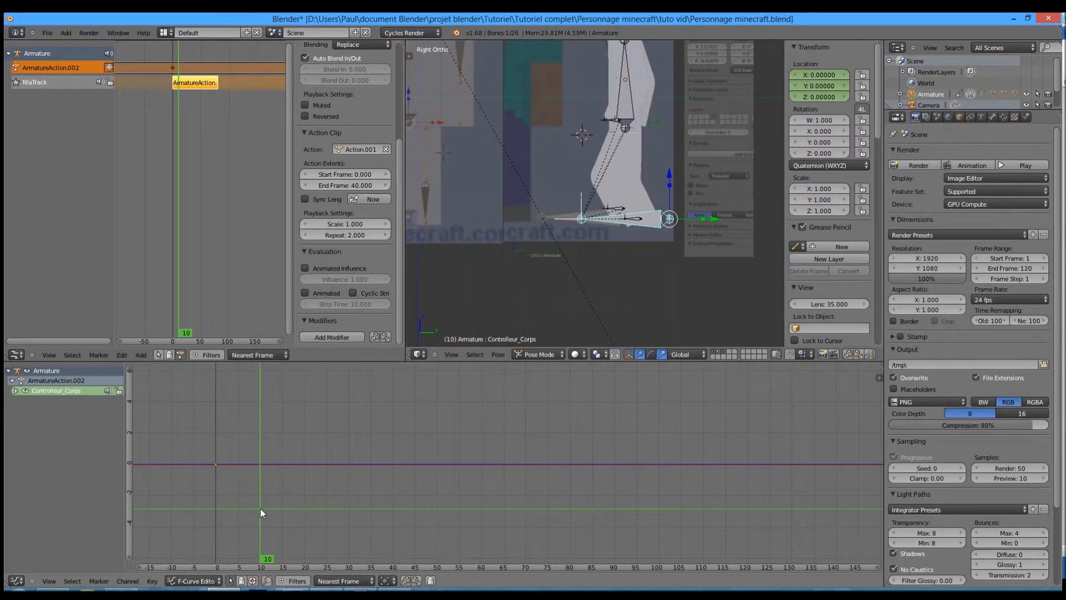
pyautogui.moveTo(573, 221); pyautogui.dragTo(621, 213, button='middle')
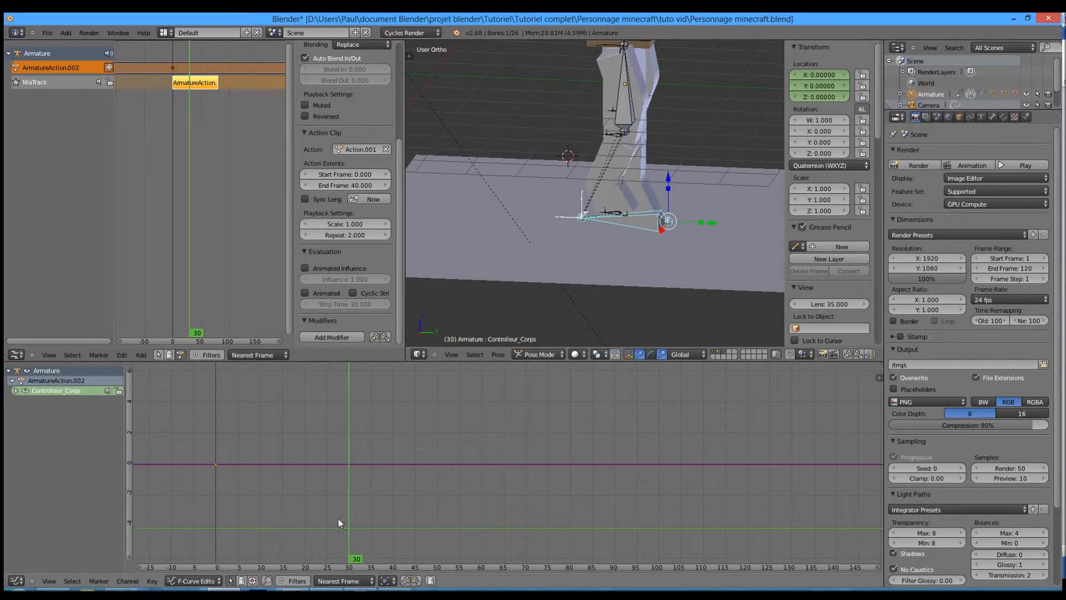
pyautogui.click(255, 521)
pyautogui.moveTo(258, 523)
pyautogui.mouseDown()
pyautogui.moveTo(293, 528)
pyautogui.moveTo(260, 533)
pyautogui.mouseUp()
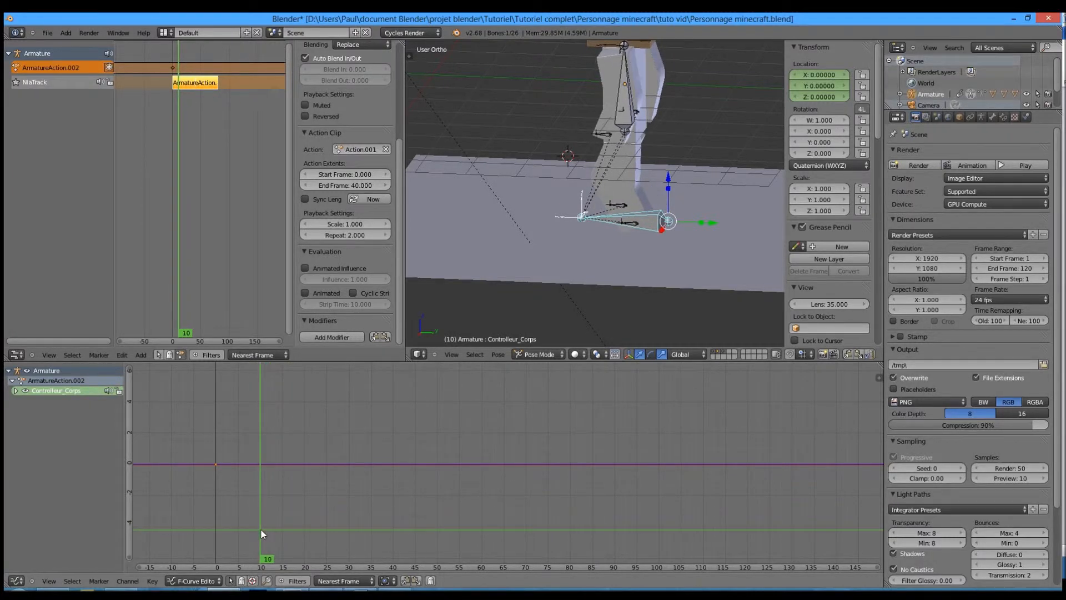
pyautogui.click(821, 88)
pyautogui.press('Return')
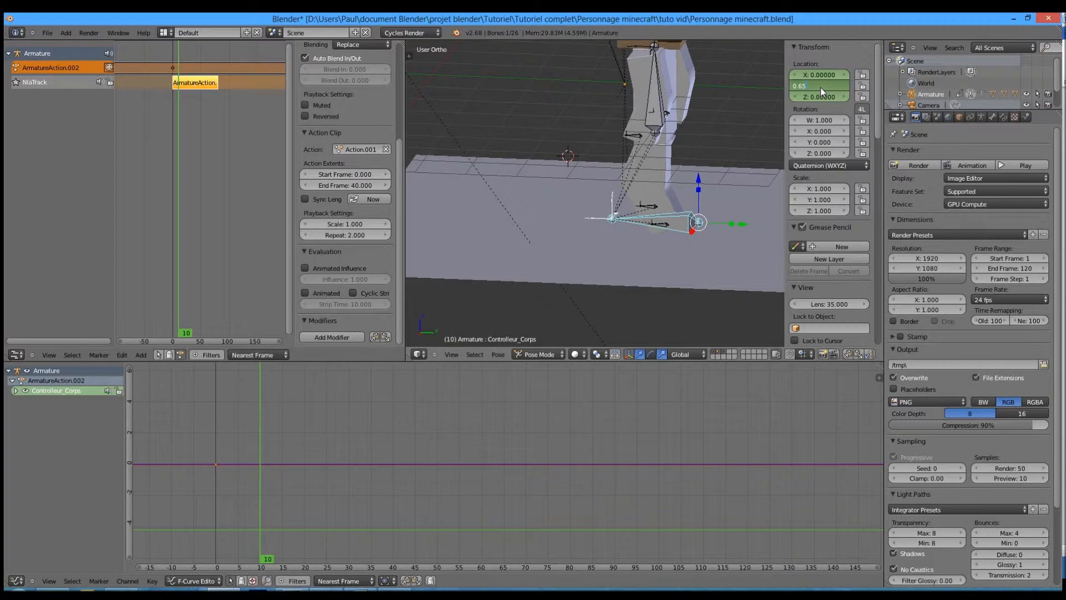
pyautogui.press('Return')
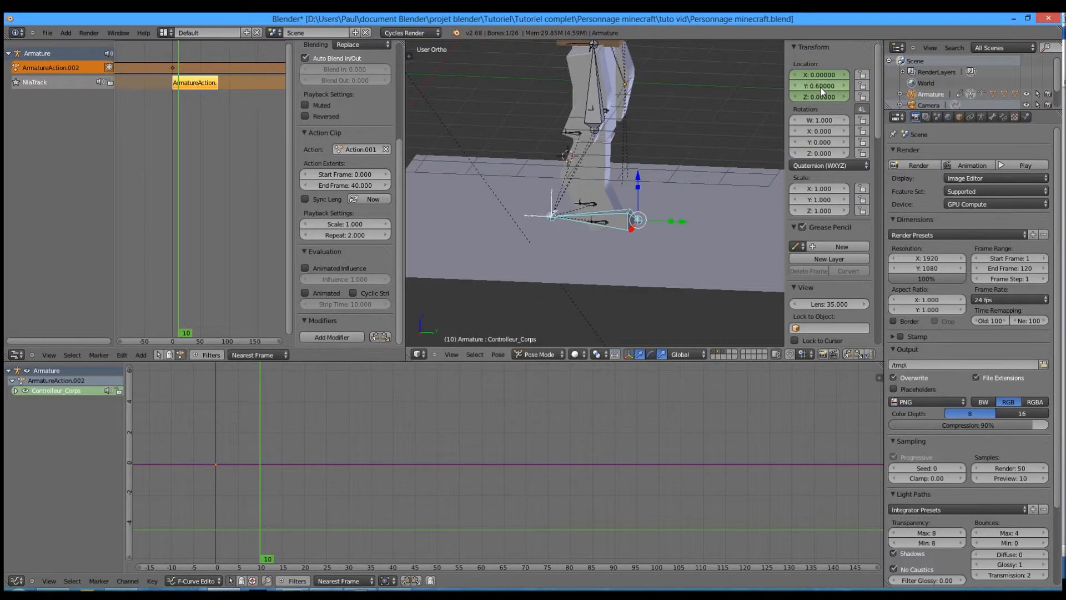
pyautogui.press('i')
pyautogui.click(643, 192)
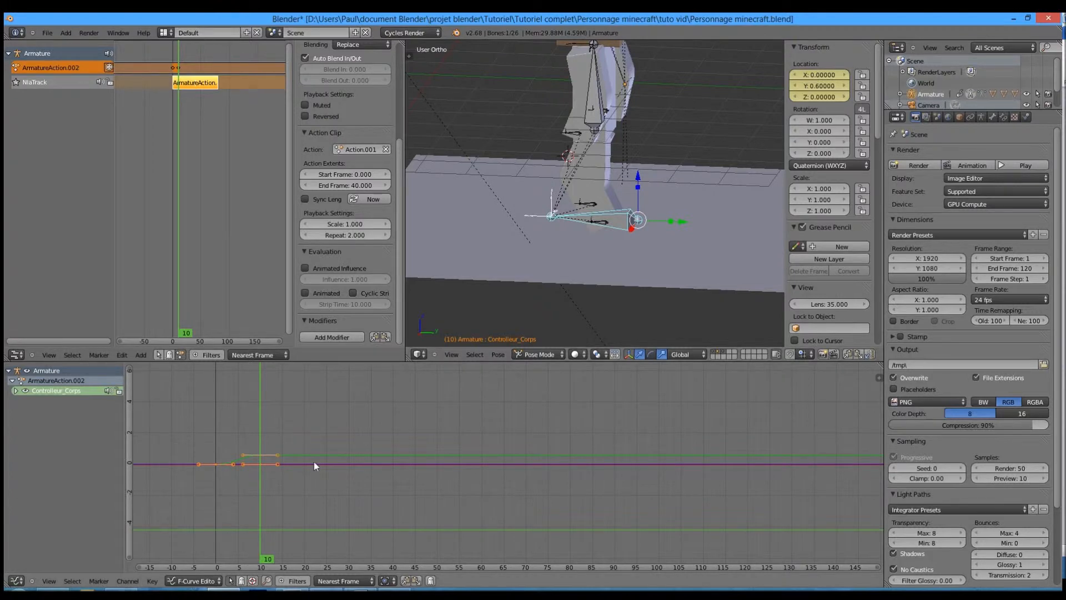
# At frame 18, move the Controlleur_Corps bone -0.5 along global Y, insert a Location keyframe and preview the animation
pyautogui.click(301, 492)
pyautogui.click(295, 493)
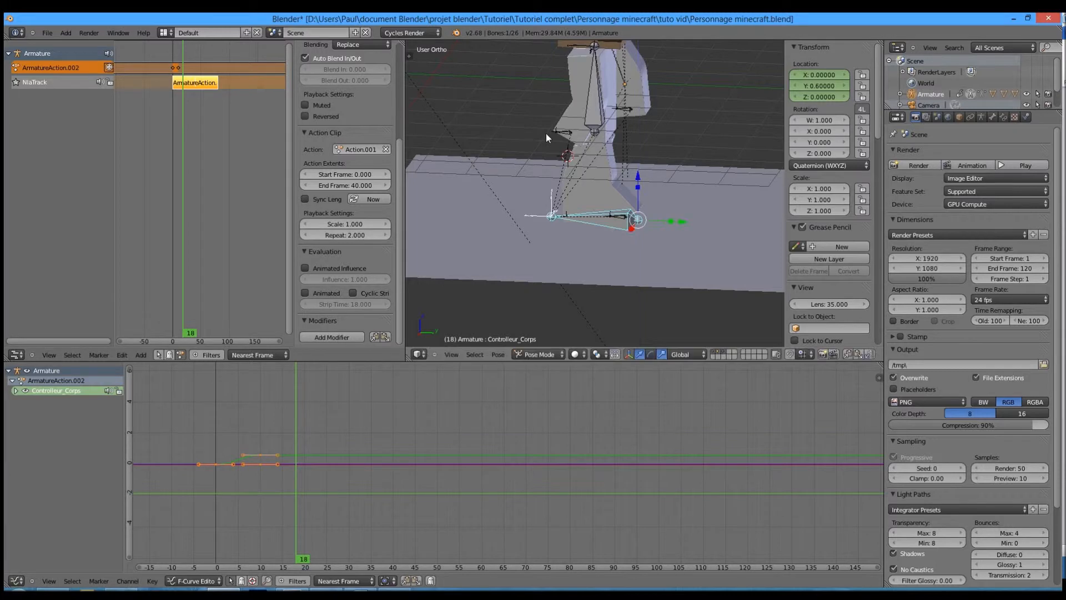
pyautogui.write('gy-0.5')
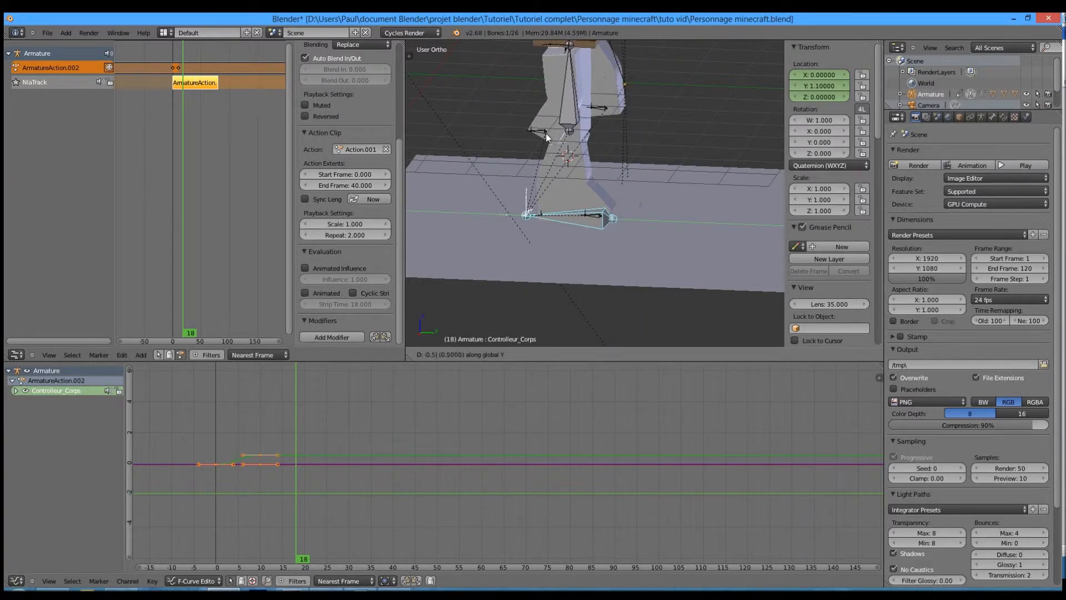
pyautogui.press('Return')
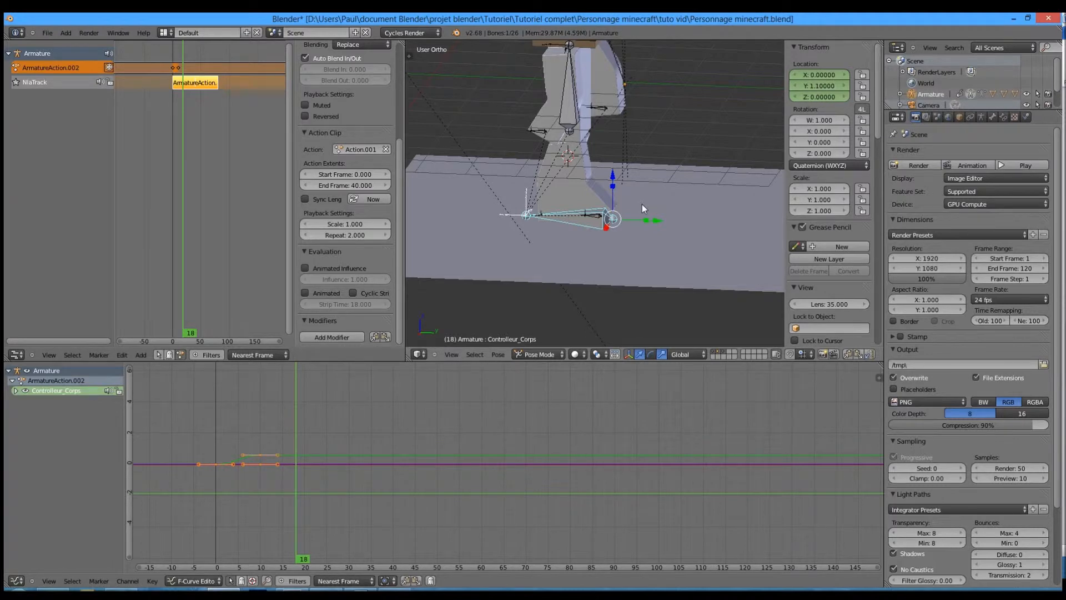
pyautogui.press('i')
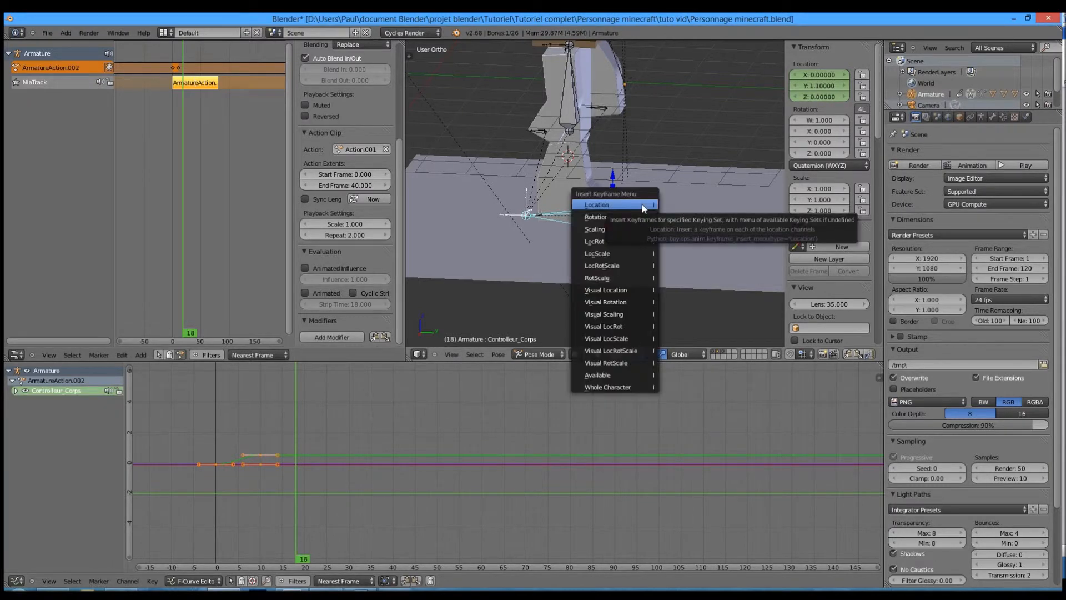
pyautogui.click(642, 204)
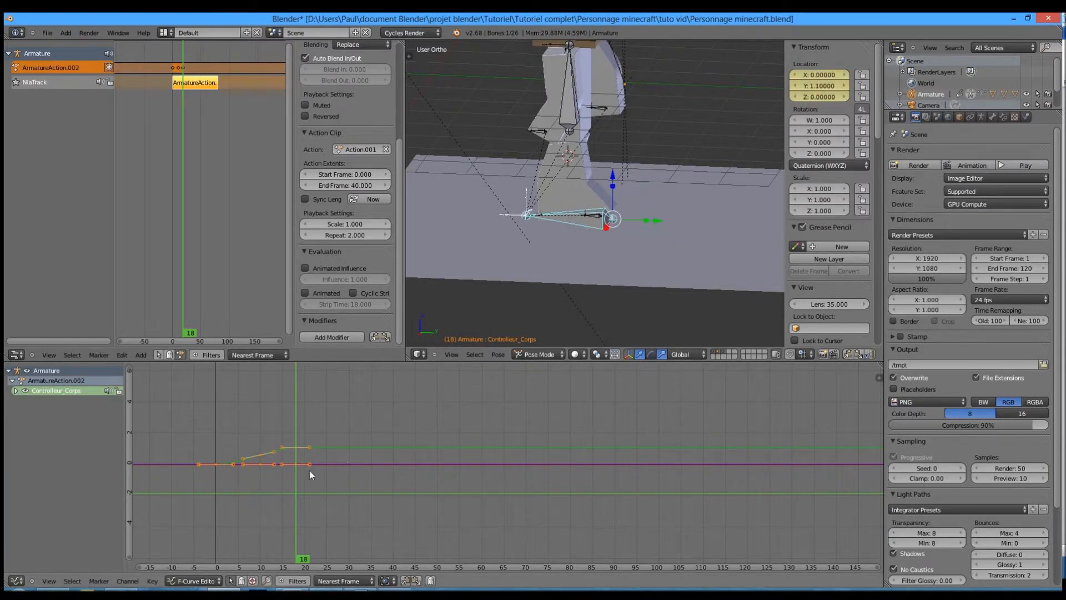
pyautogui.hotkey('alt', 'a')
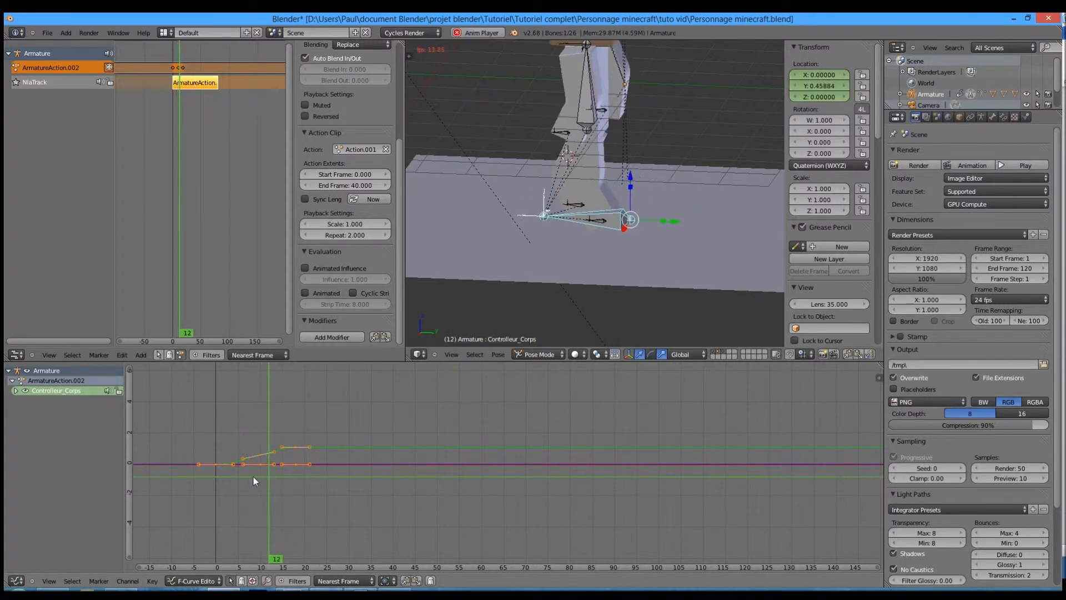
pyautogui.hotkey('alt', 'a')
# At frame 20, move the Controlleur_Corps bone -0.1 along global Y and insert a Location keyframe
pyautogui.click(305, 468)
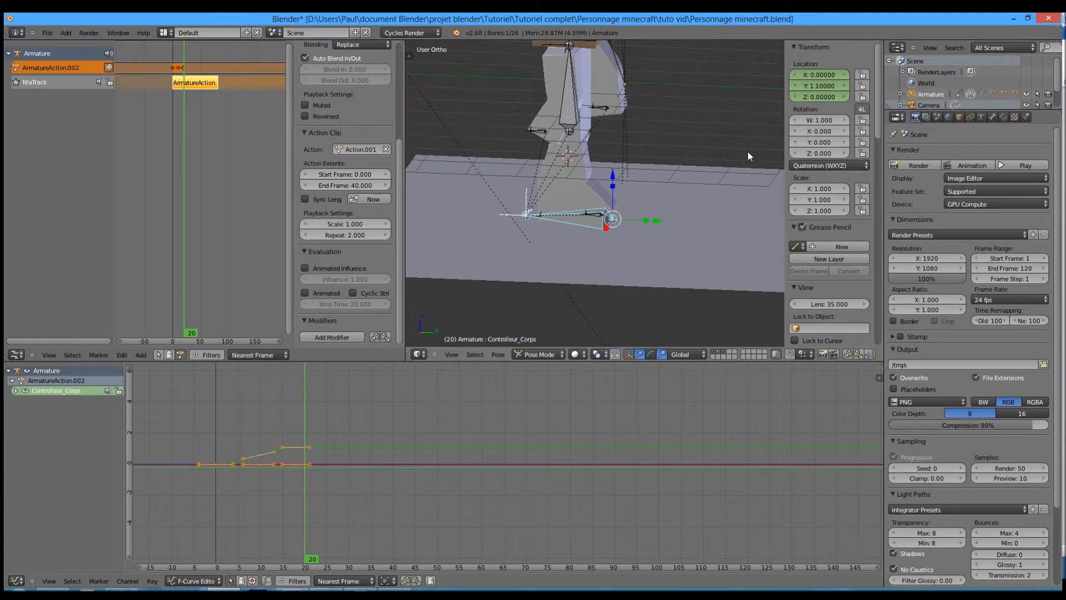
pyautogui.click(817, 87)
pyautogui.write('0')
pyautogui.press('Escape')
pyautogui.write('gy-0.1')
pyautogui.press('Return')
pyautogui.press('i')
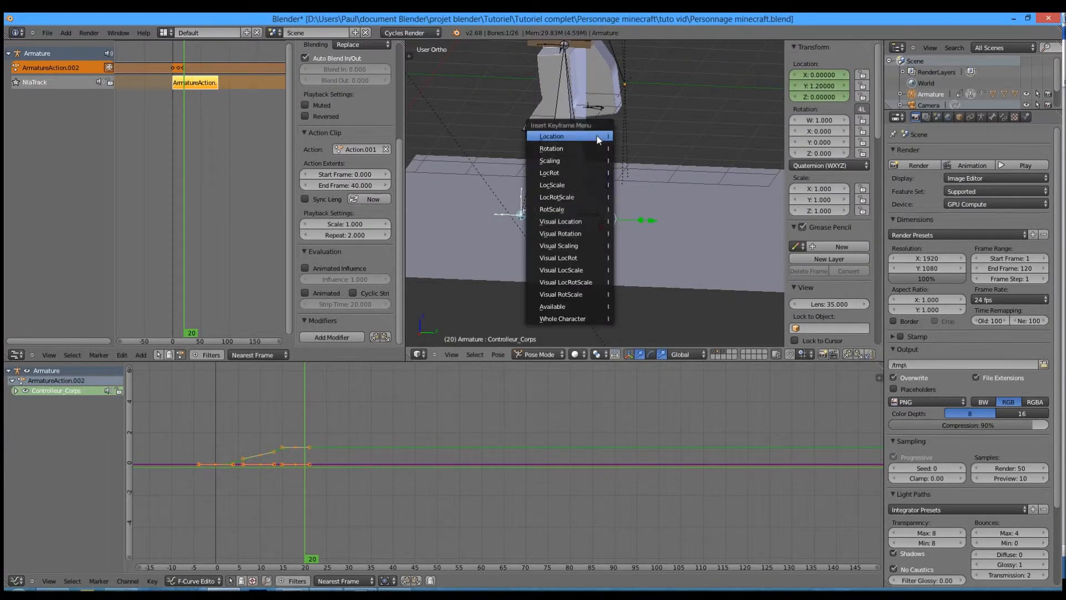
pyautogui.click(597, 135)
# Play back the walk and scrub around frames 19 to 22 to check the body's forward movement
pyautogui.click(269, 422)
pyautogui.hotkey('alt', 'a')
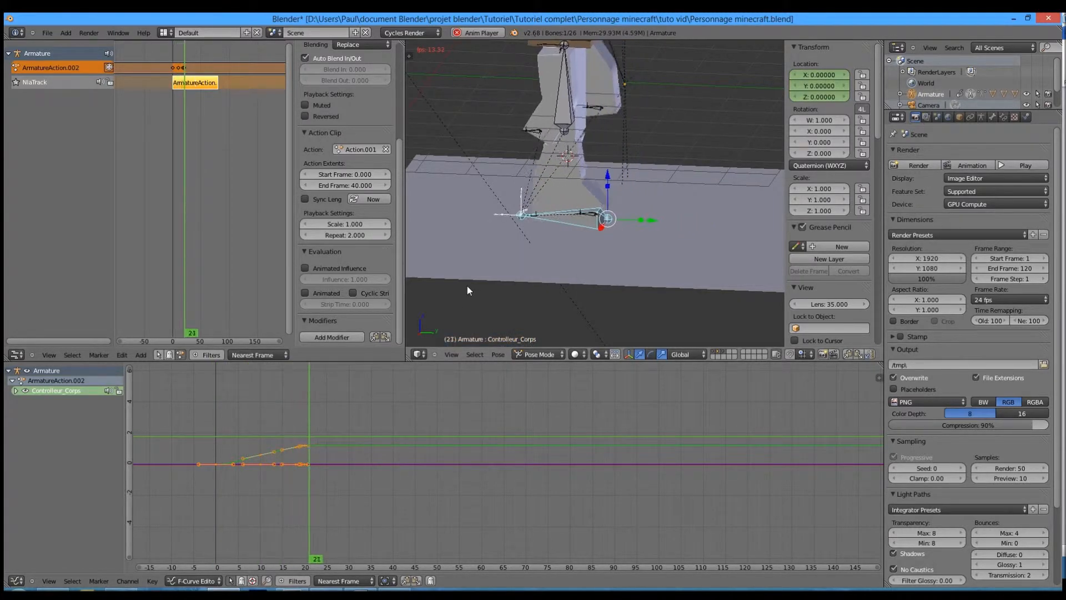
pyautogui.hotkey('alt', 'a')
pyautogui.moveTo(291, 460); pyautogui.dragTo(303, 460)
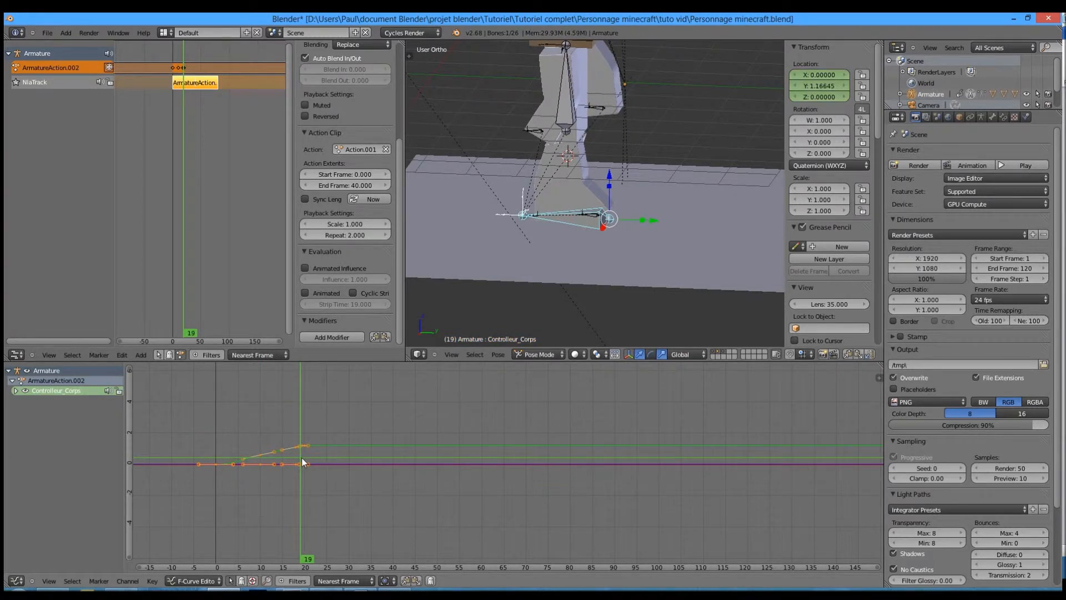
pyautogui.moveTo(302, 458); pyautogui.dragTo(314, 459)
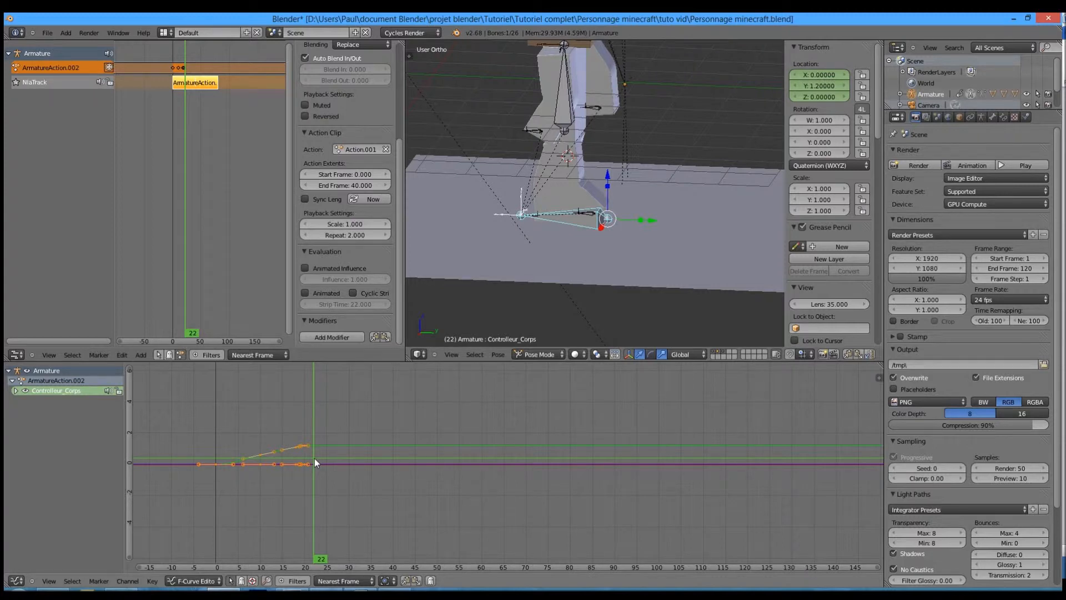
# At frame 30, move the Controlleur_Corps bone along global Y to a Y location of 1.8 and insert a Location keyframe
pyautogui.moveTo(314, 458); pyautogui.dragTo(348, 459)
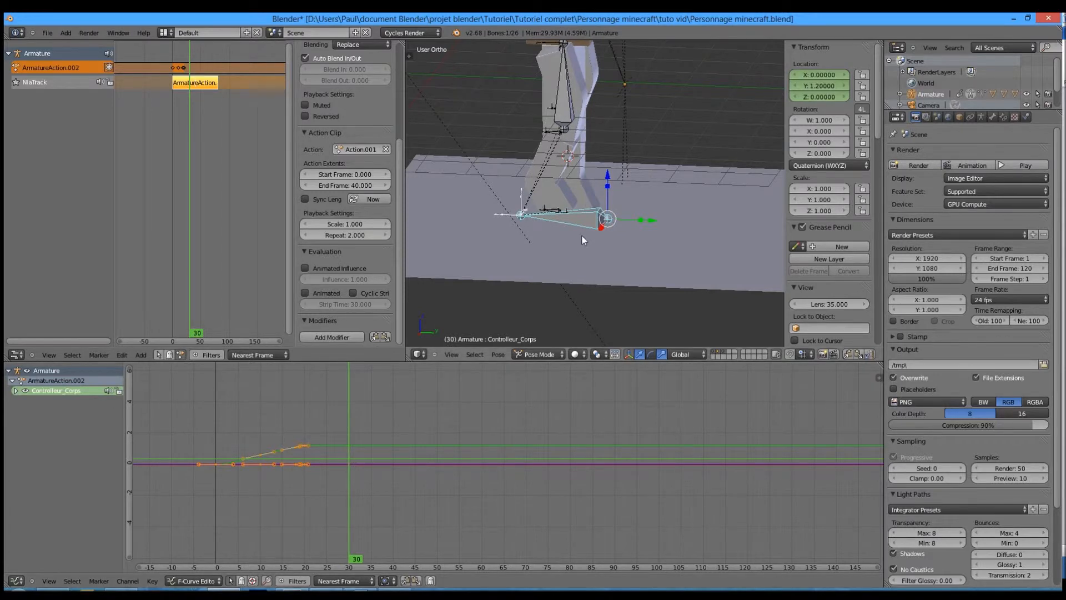
pyautogui.press('g')
pyautogui.write('y')
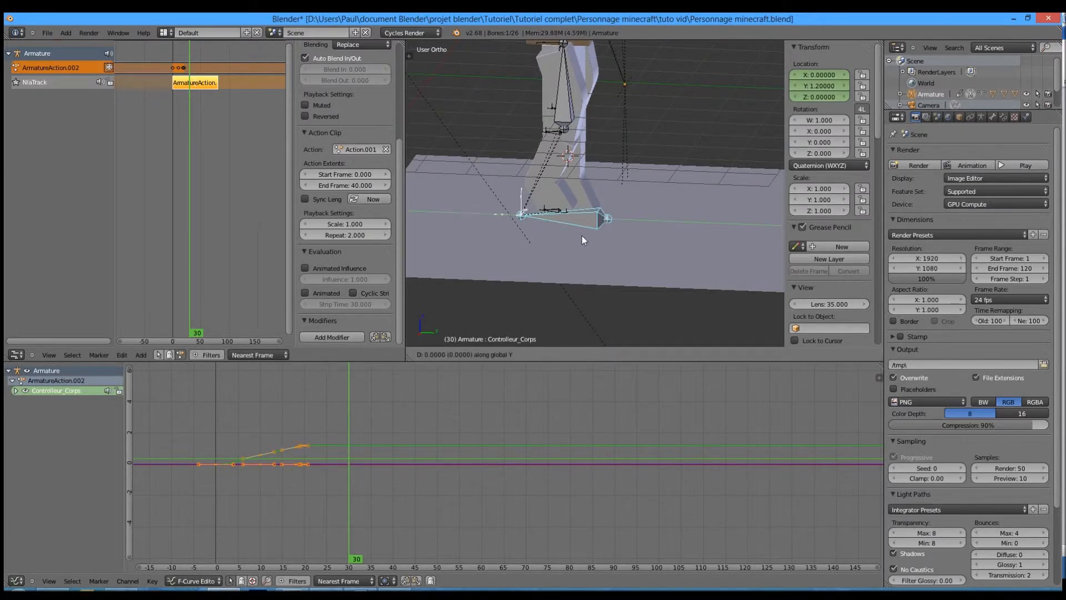
pyautogui.write('.6')
pyautogui.press('Return')
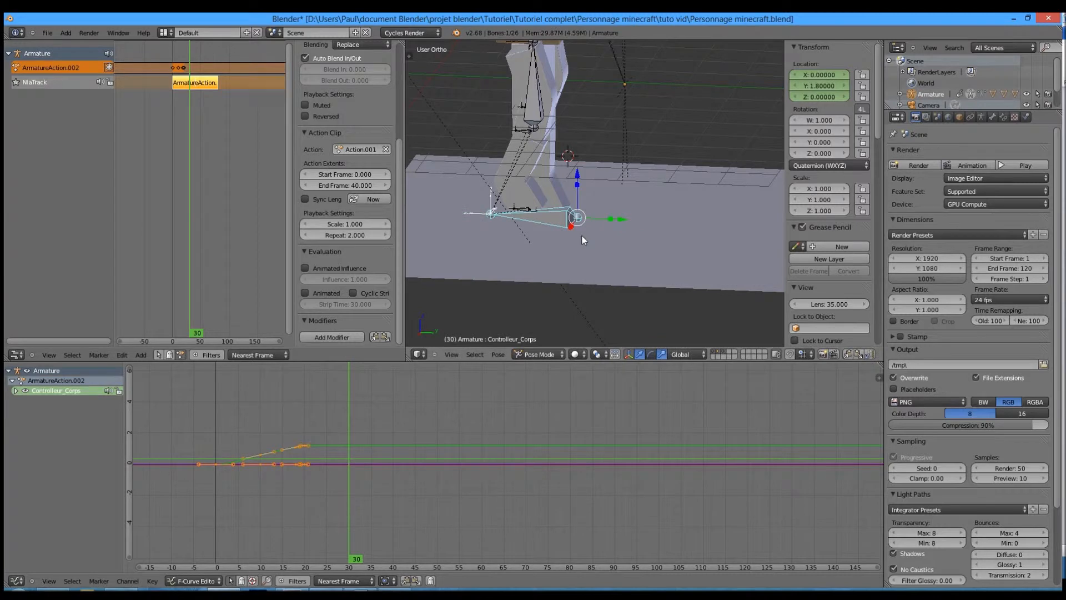
pyautogui.press('i')
pyautogui.click(584, 238)
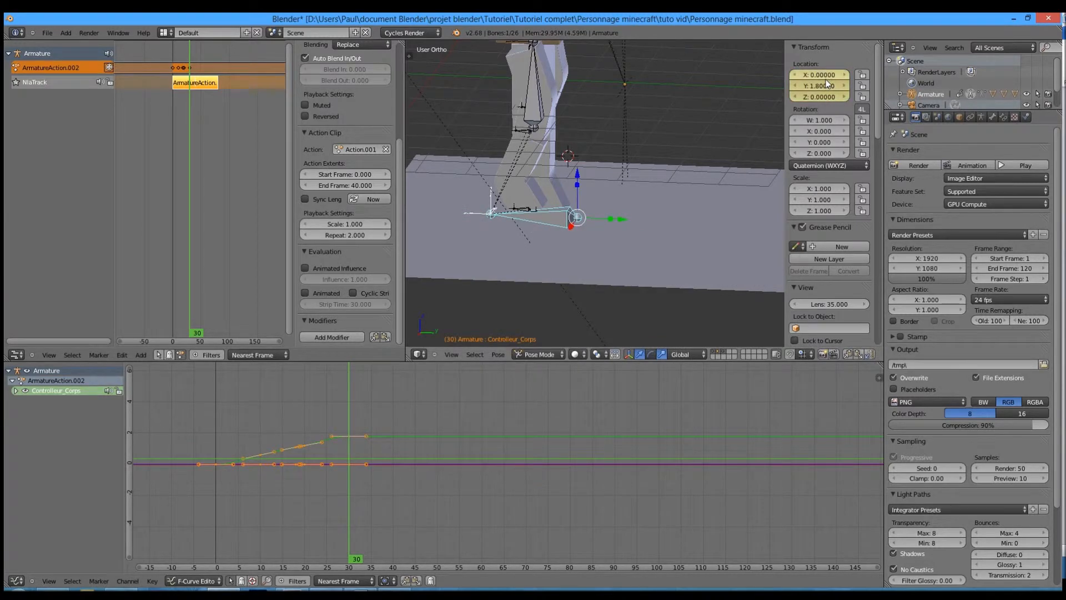
# Try moving the Controlleur_Corps bone further along the Y axis in the right side view
pyautogui.moveTo(731, 147); pyautogui.dragTo(584, 223, button='middle')
pyautogui.scroll(5, 525, 253)
pyautogui.moveTo(584, 223); pyautogui.dragTo(544, 270, button='middle')
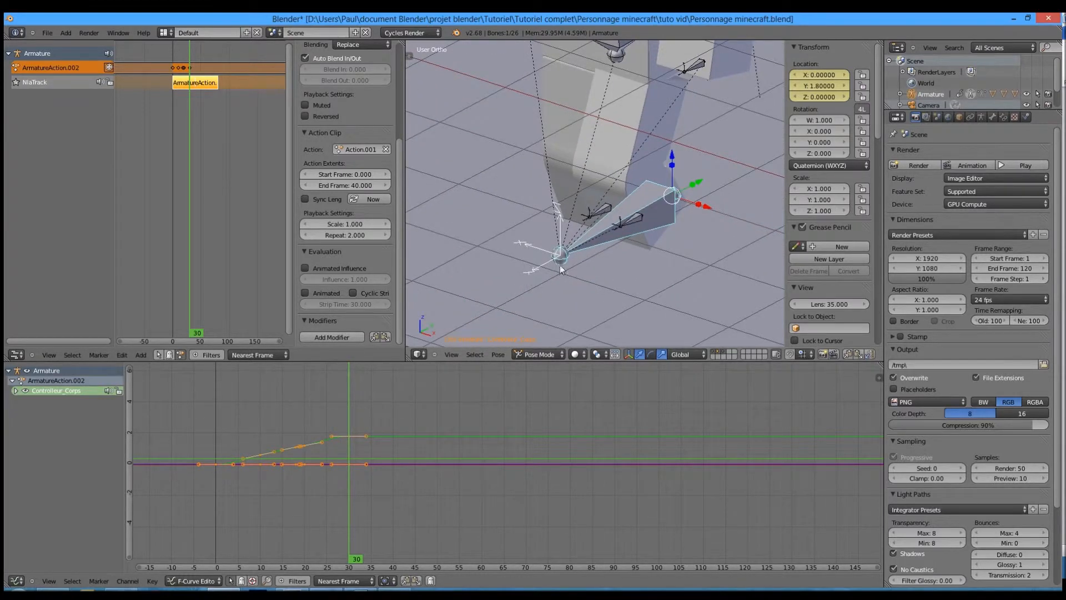
pyautogui.press('KP_3')
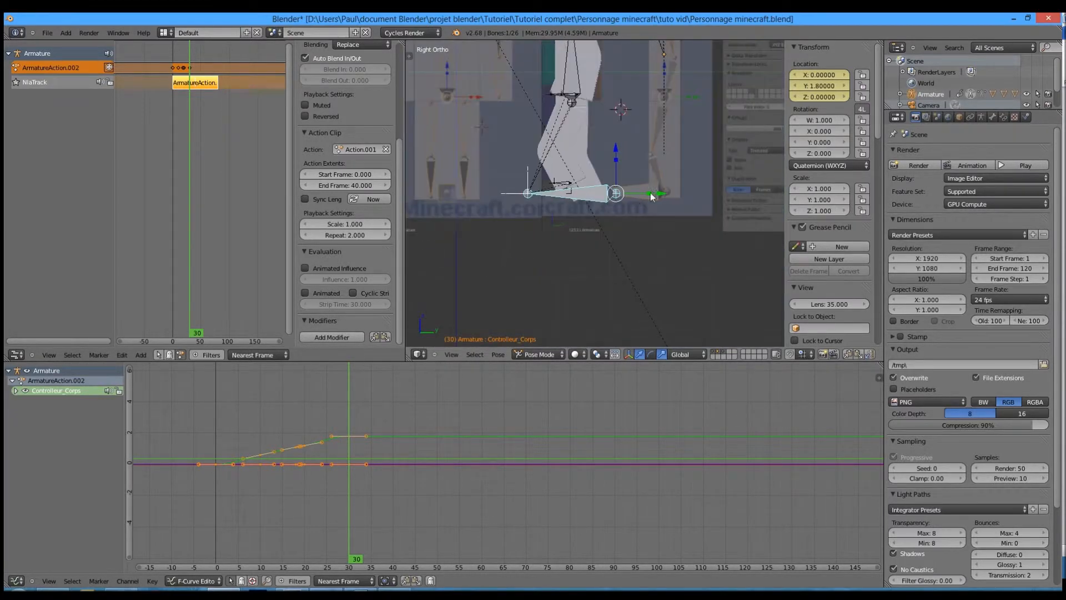
pyautogui.press('g')
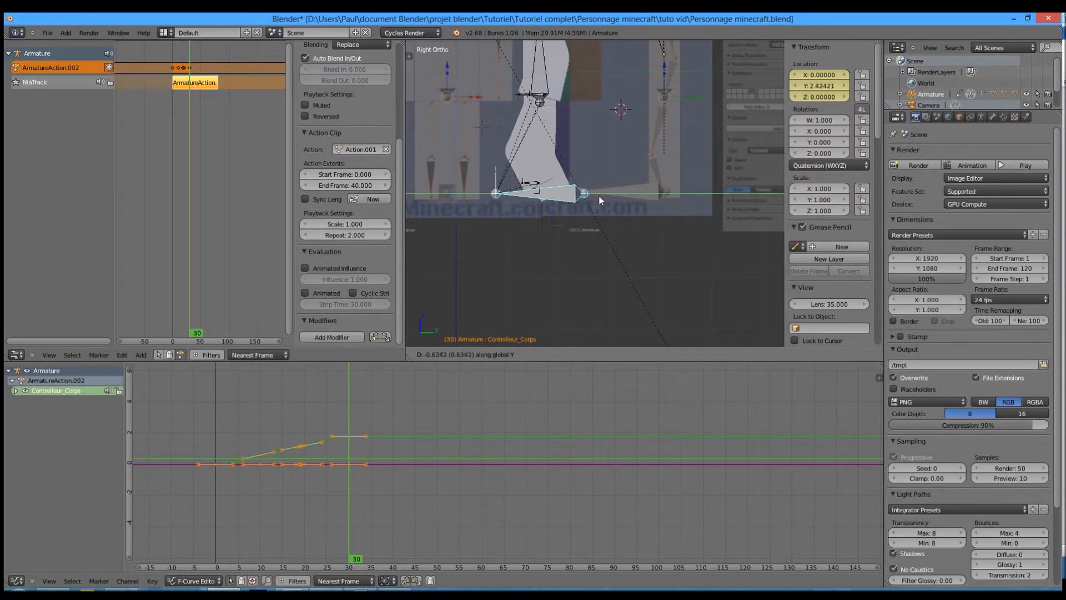
pyautogui.press('Escape')
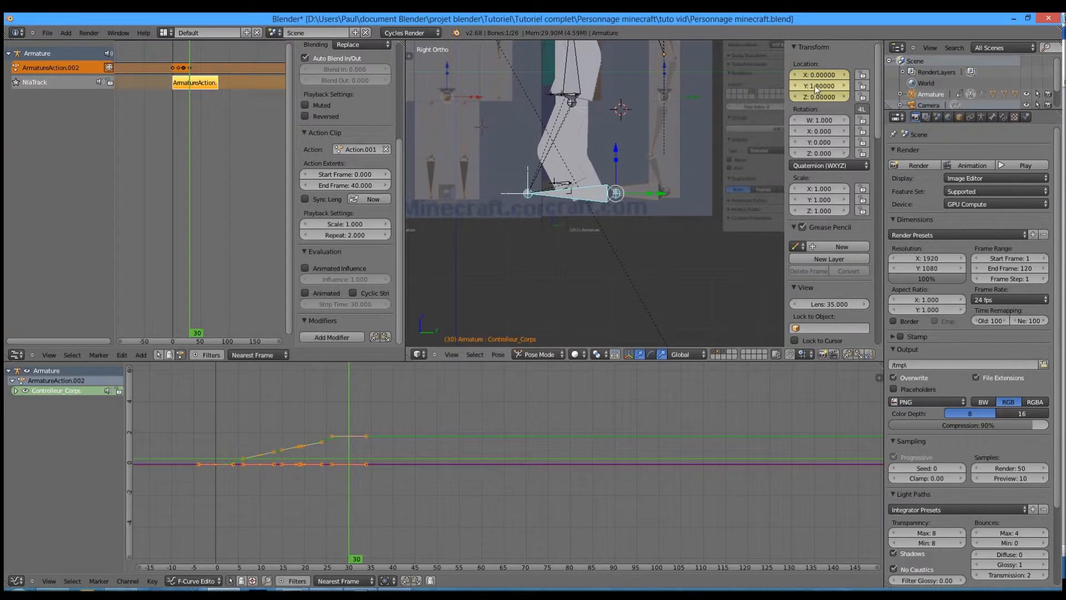
# At frame 38, move the Controlleur_Corps bone along global Y to a Y location of 2.3 and insert a Location keyframe
pyautogui.scroll(-1, 661, 212)
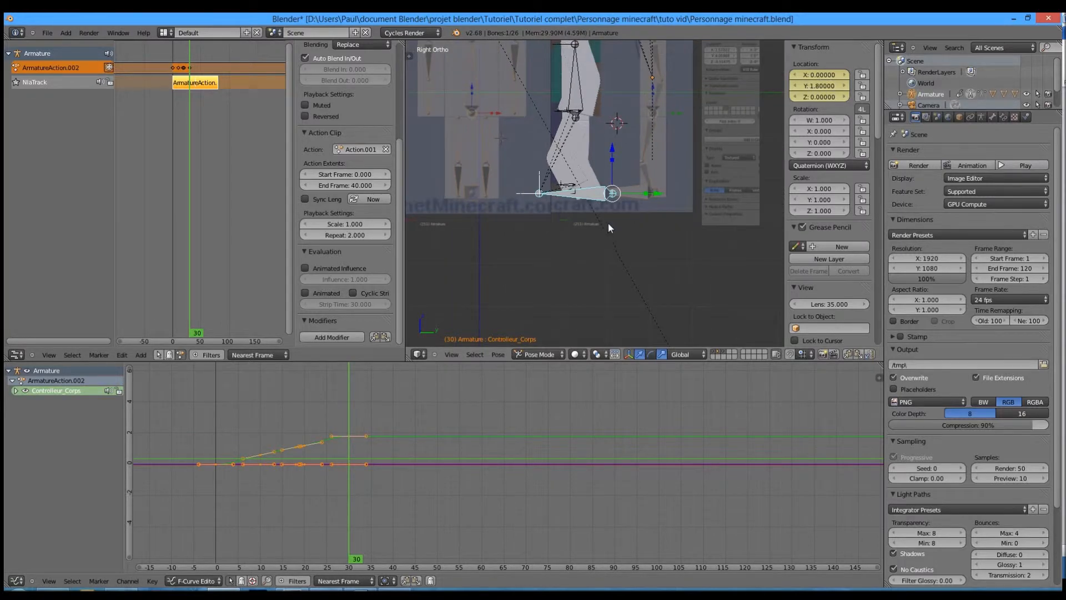
pyautogui.keyDown('shift'); pyautogui.moveTo(633, 213); pyautogui.dragTo(617, 236); pyautogui.keyUp('shift')
pyautogui.click(371, 462)
pyautogui.click(383, 464)
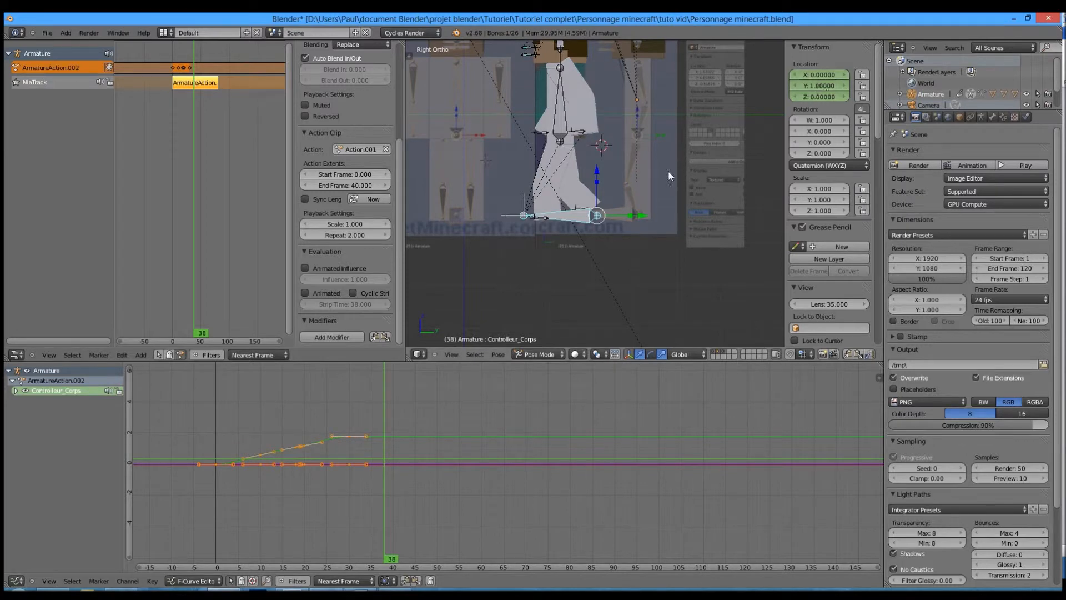
pyautogui.press('g')
pyautogui.press('z')
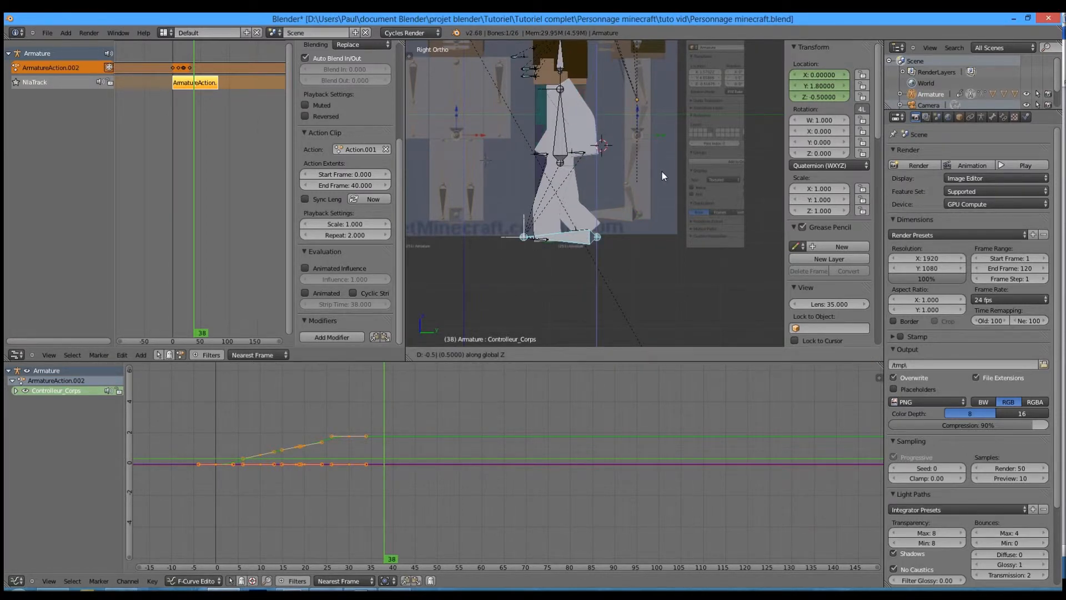
pyautogui.write('y0.5')
pyautogui.press('Return')
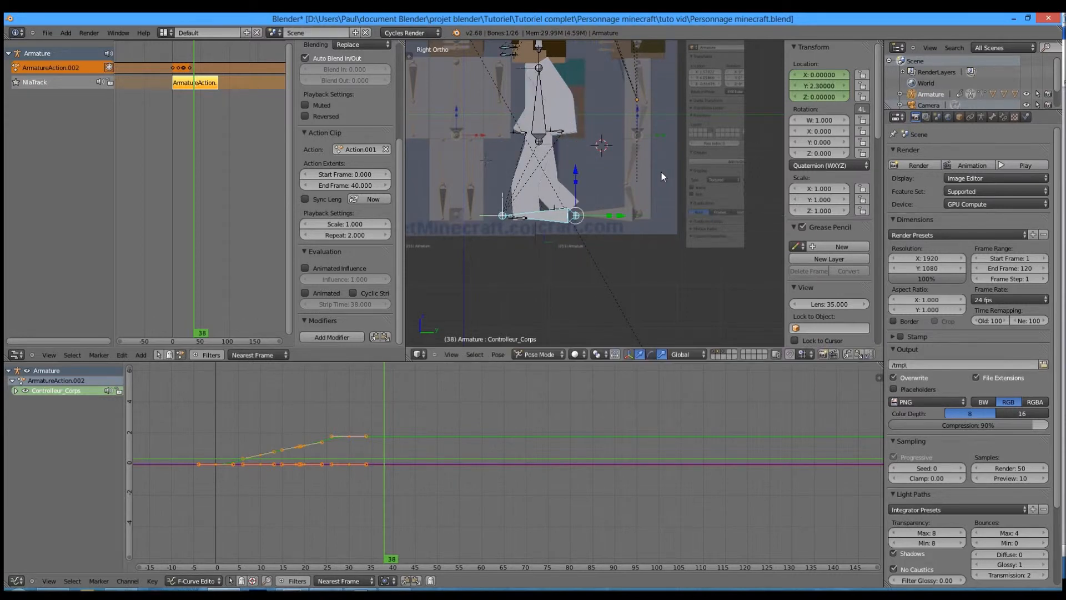
pyautogui.press('i')
pyautogui.click(662, 172)
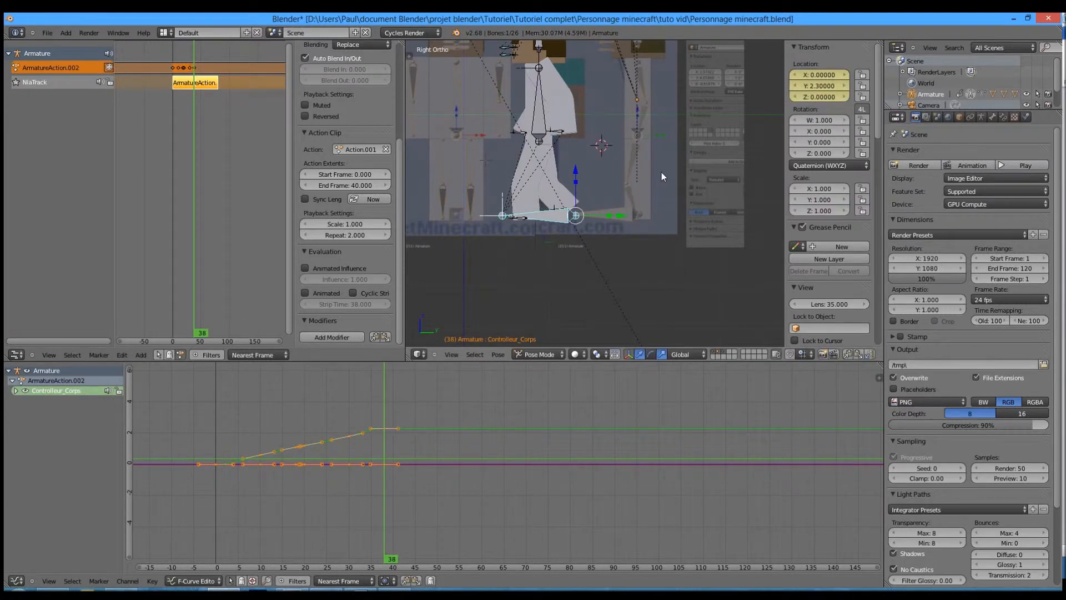
# At frame 40, move the Controlleur_Corps bone -0.1 along global Y and insert a Location keyframe
pyautogui.click(392, 466)
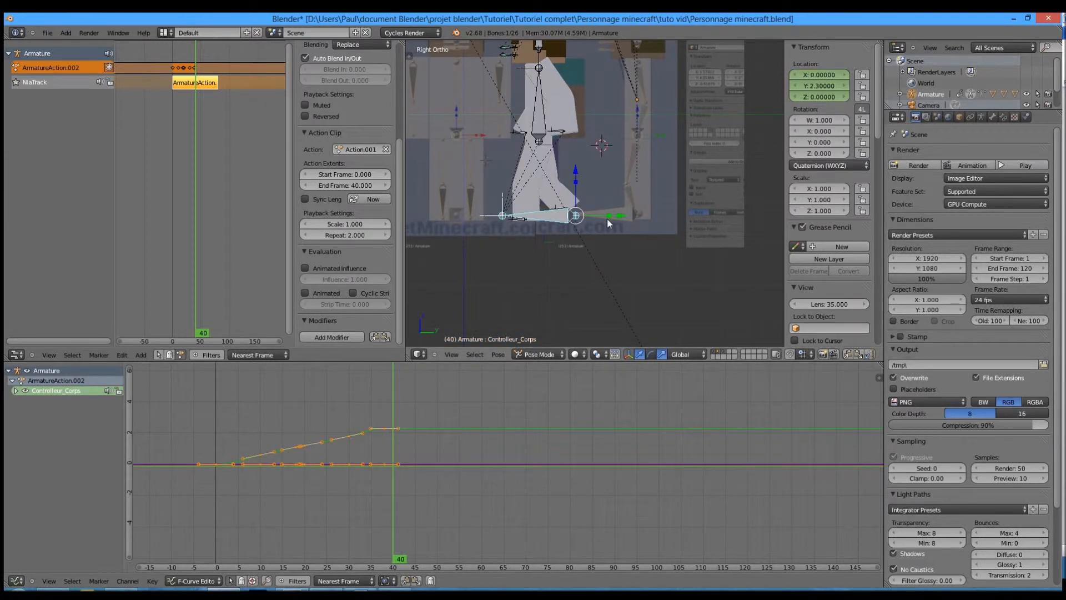
pyautogui.press('g')
pyautogui.press('y')
pyautogui.write('-0.1')
pyautogui.press('Return')
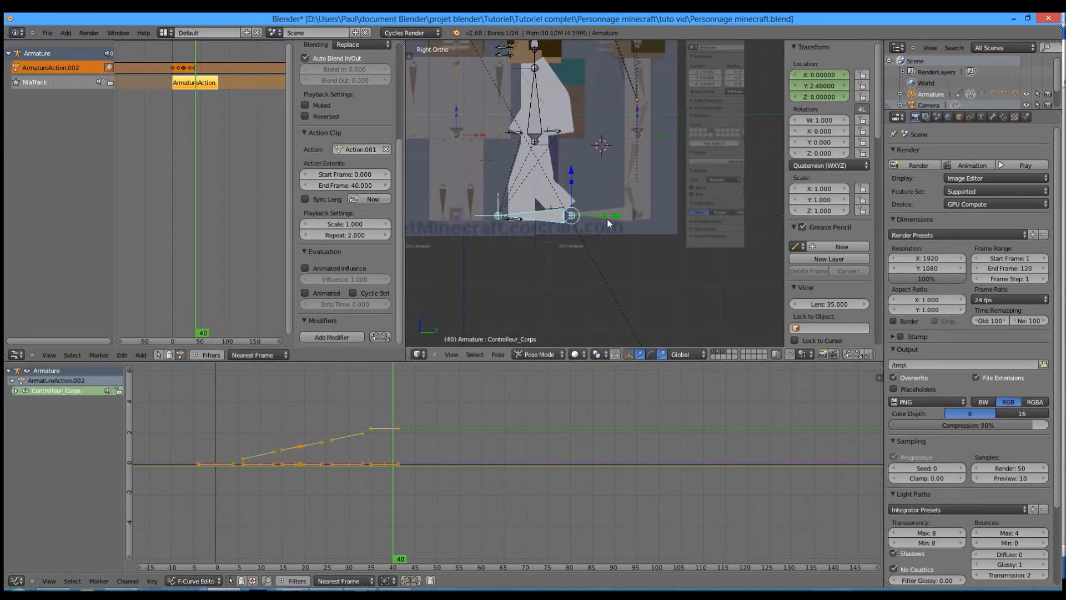
pyautogui.press('i')
pyautogui.click(608, 218)
# Play back the walk from frame 0 in an angled view of the character to check the forward movement
pyautogui.moveTo(608, 219); pyautogui.dragTo(565, 253, button='middle')
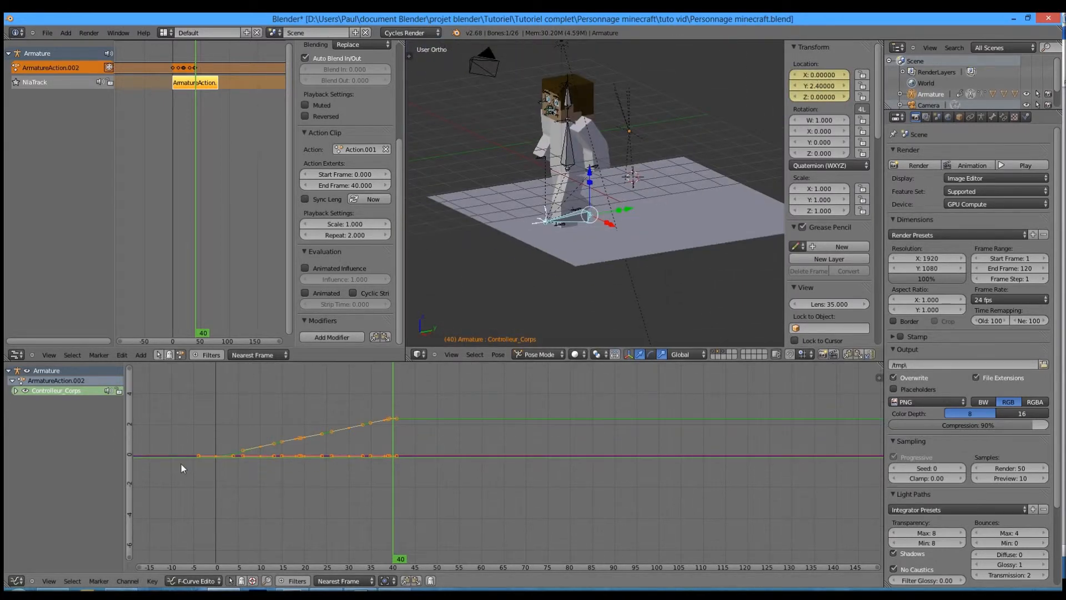
pyautogui.click(215, 463)
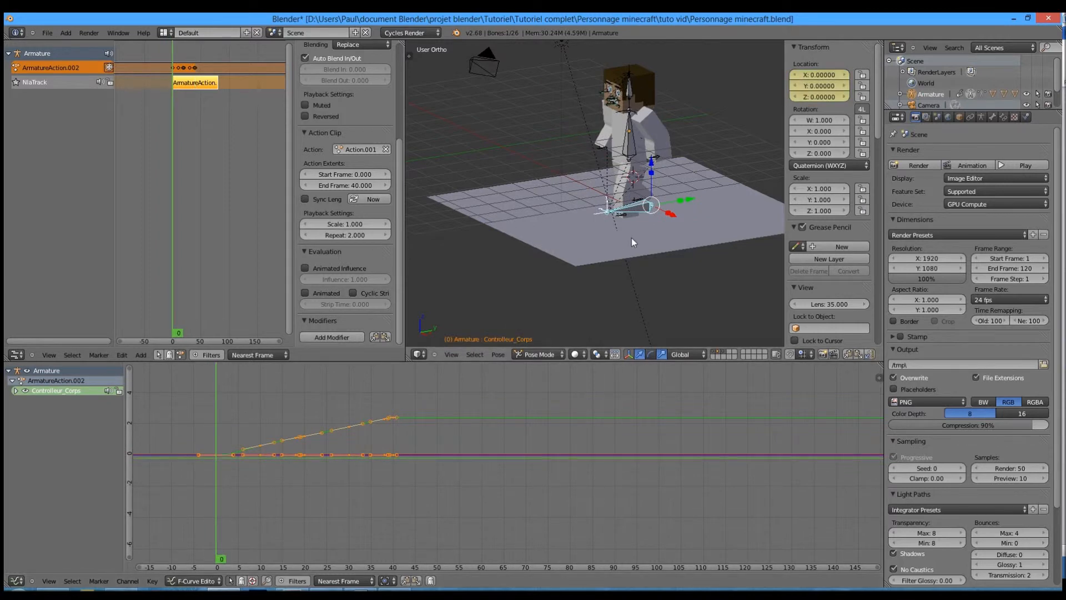
pyautogui.moveTo(589, 241); pyautogui.dragTo(602, 248, button='middle')
pyautogui.hotkey('alt', 'a')
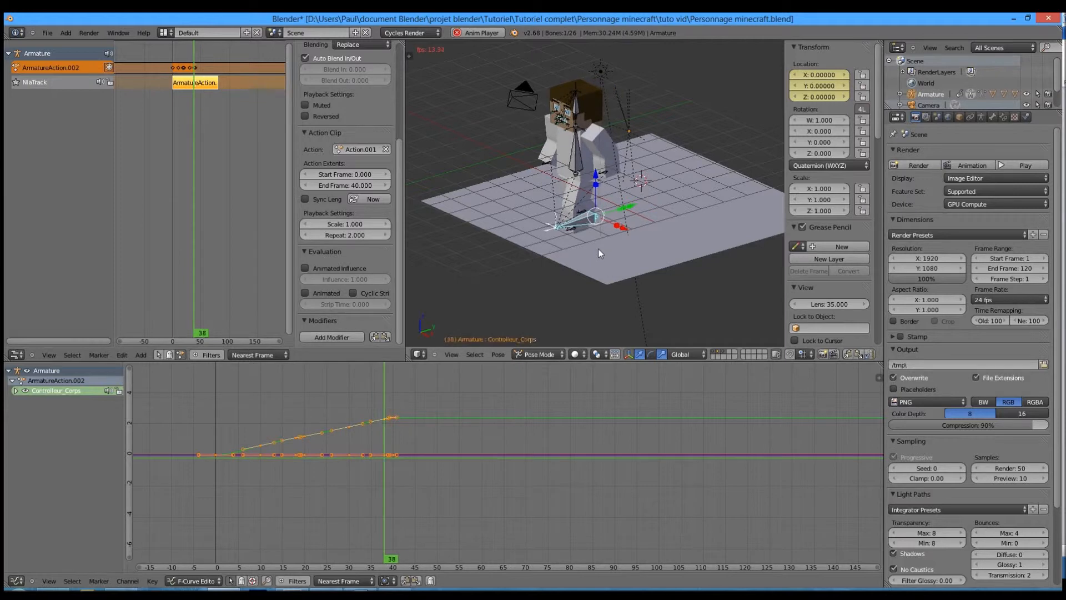
pyautogui.click(221, 428)
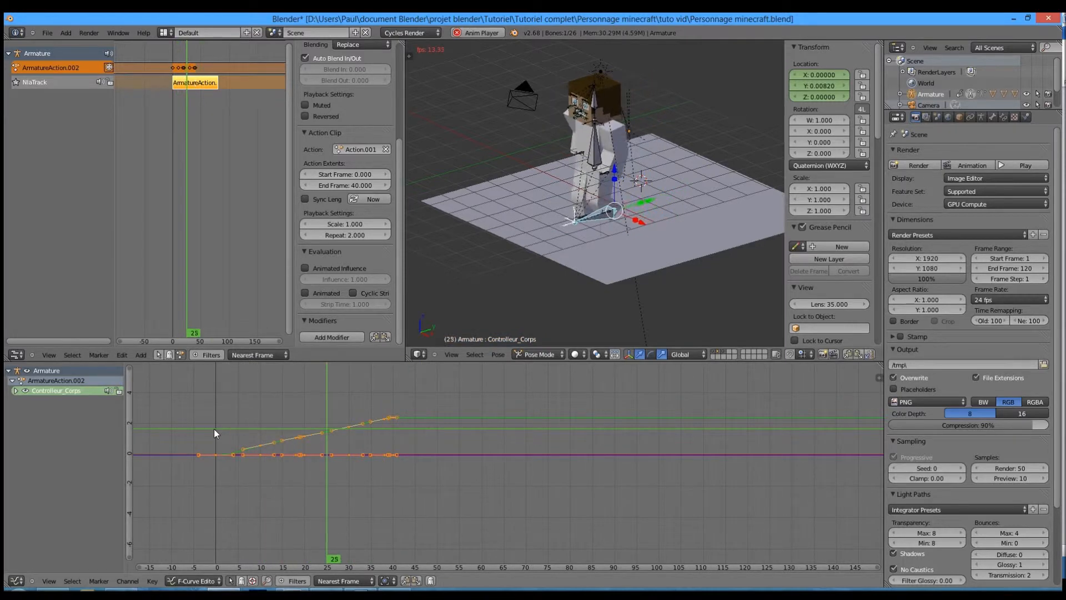
pyautogui.hotkey('alt', 'a')
# Scrub between frames 11 and 52 to compare the body's curve with the walk strip, and replay the walk from frame 0
pyautogui.moveTo(359, 416)
pyautogui.mouseDown(button='middle')
pyautogui.moveTo(368, 417)
pyautogui.moveTo(328, 418)
pyautogui.moveTo(346, 421)
pyautogui.mouseUp(button='middle')
pyautogui.scroll(2, 366, 418)
pyautogui.press('a')
pyautogui.moveTo(340, 423); pyautogui.dragTo(256, 432)
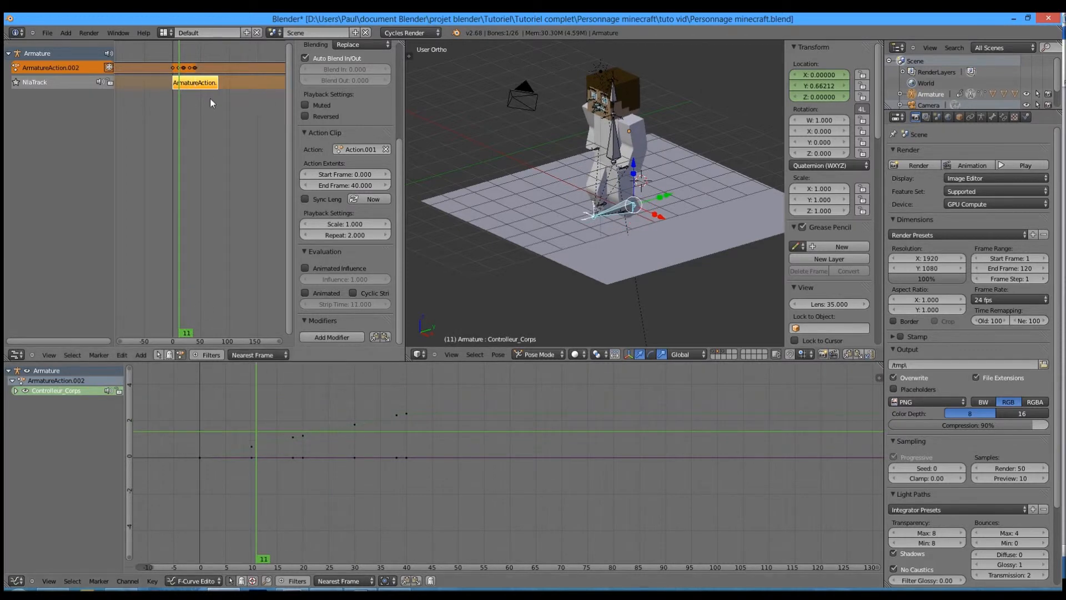
pyautogui.click(204, 71)
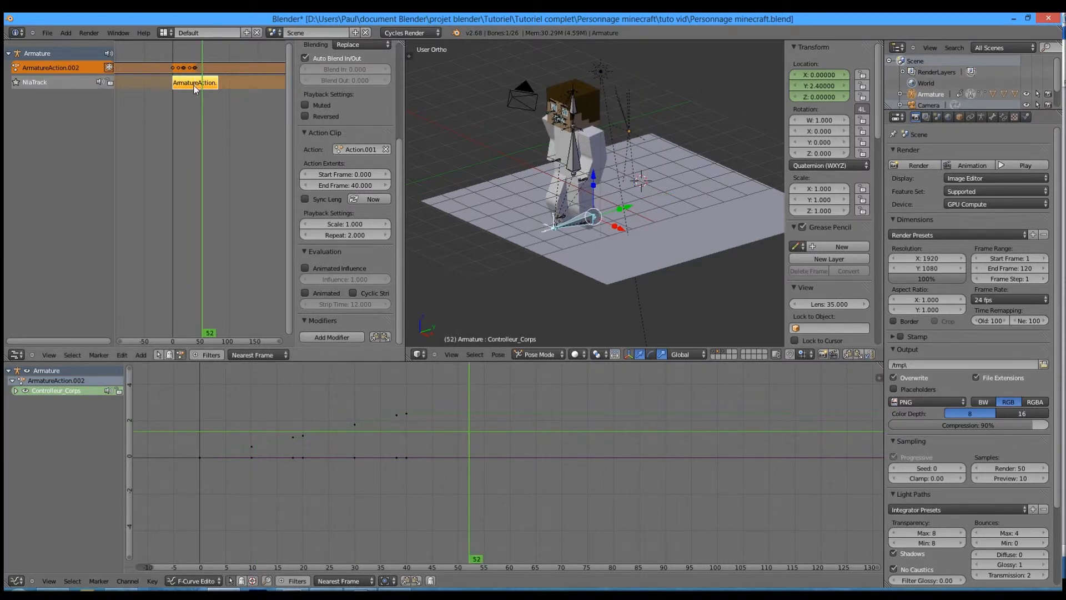
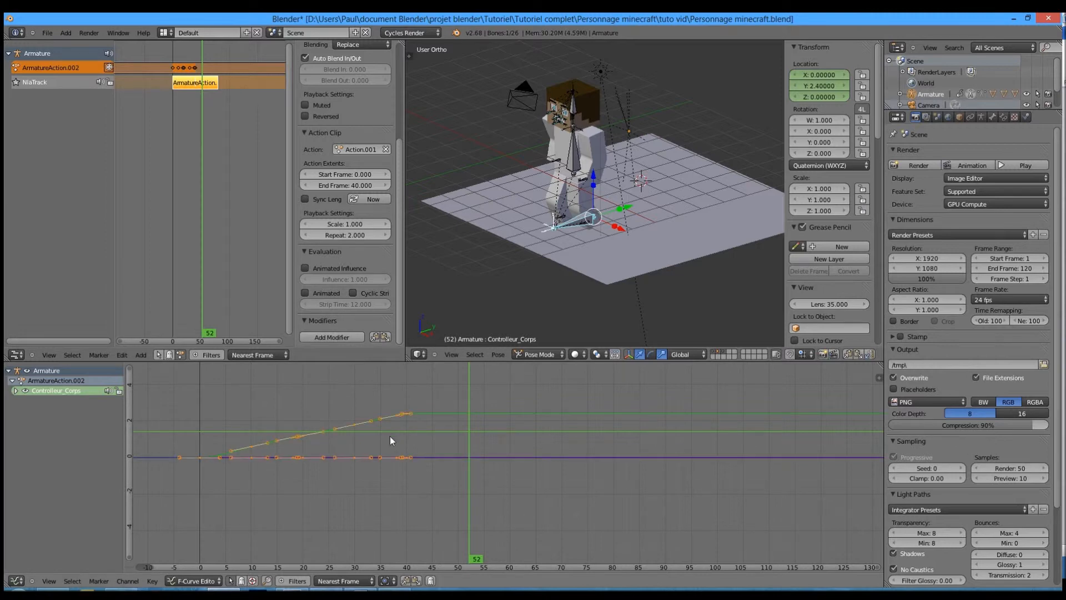
pyautogui.click(251, 451)
pyautogui.moveTo(250, 451); pyautogui.dragTo(351, 448)
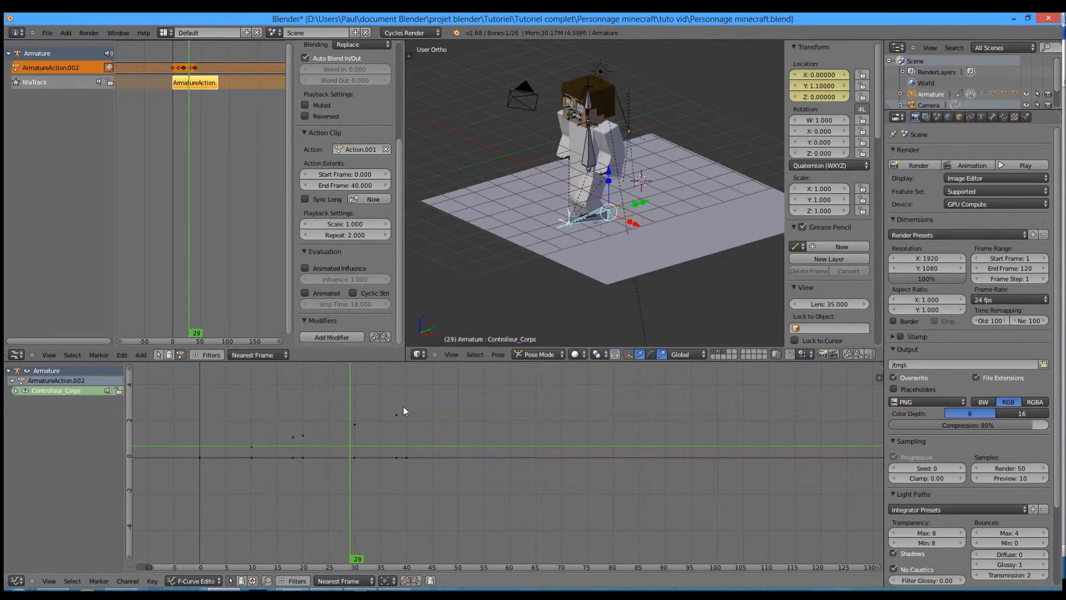
pyautogui.click(199, 455)
pyautogui.hotkey('alt', 'a')
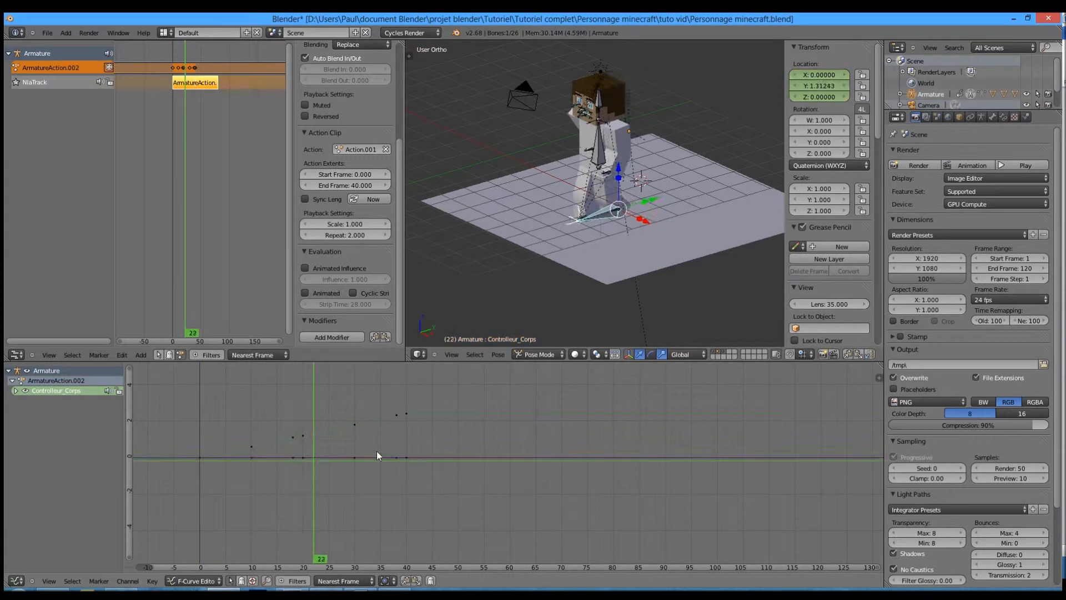
pyautogui.moveTo(376, 451); pyautogui.dragTo(402, 451)
pyautogui.hotkey('alt', 'a')
pyautogui.press('Escape')
# Duplicate all Controlleur_Corps location keyframes and place the copies horizontally along the curves, starting at about frame 45
pyautogui.click(398, 448)
pyautogui.press('a')
pyautogui.press('g')
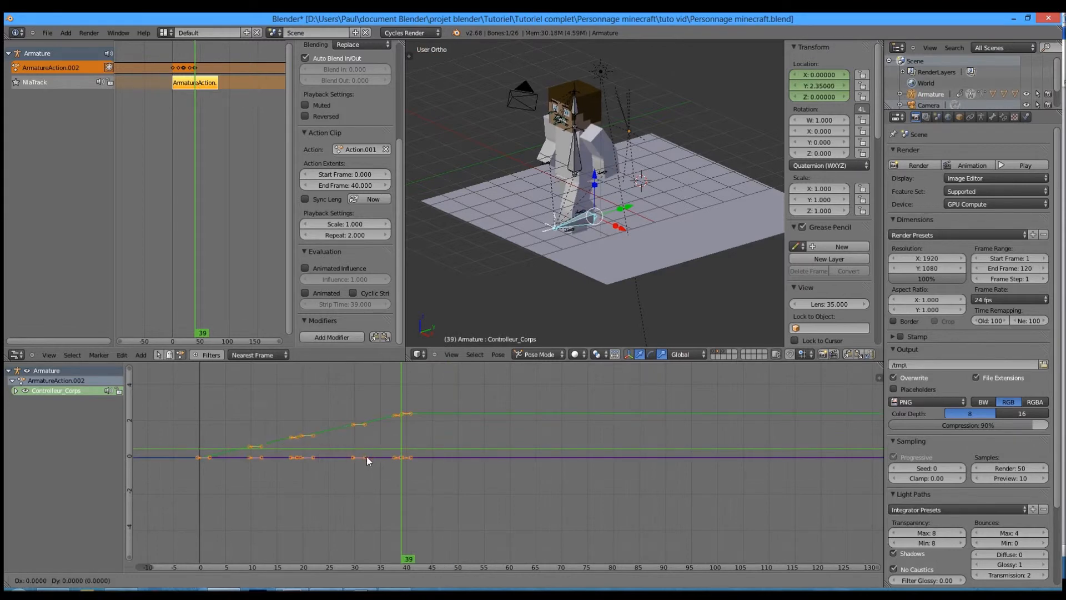
pyautogui.press('ctrl')
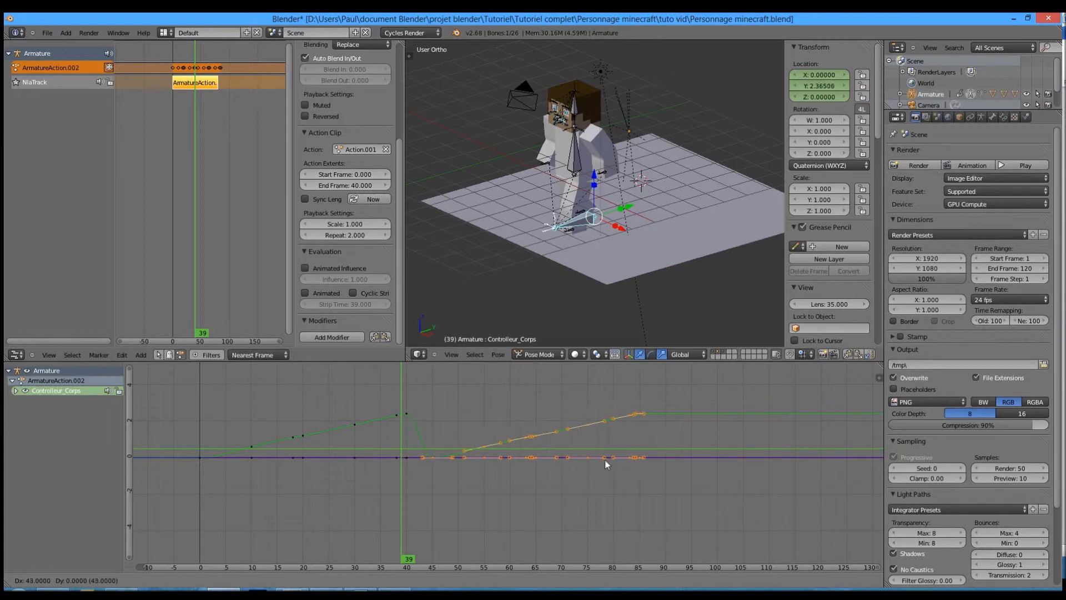
pyautogui.click(601, 459)
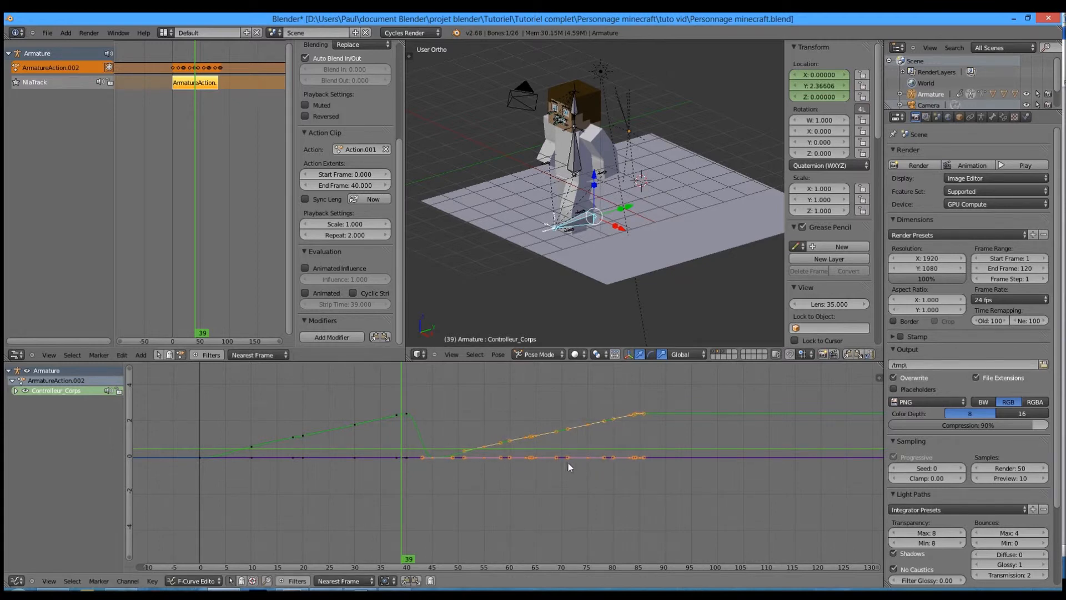
pyautogui.press('g')
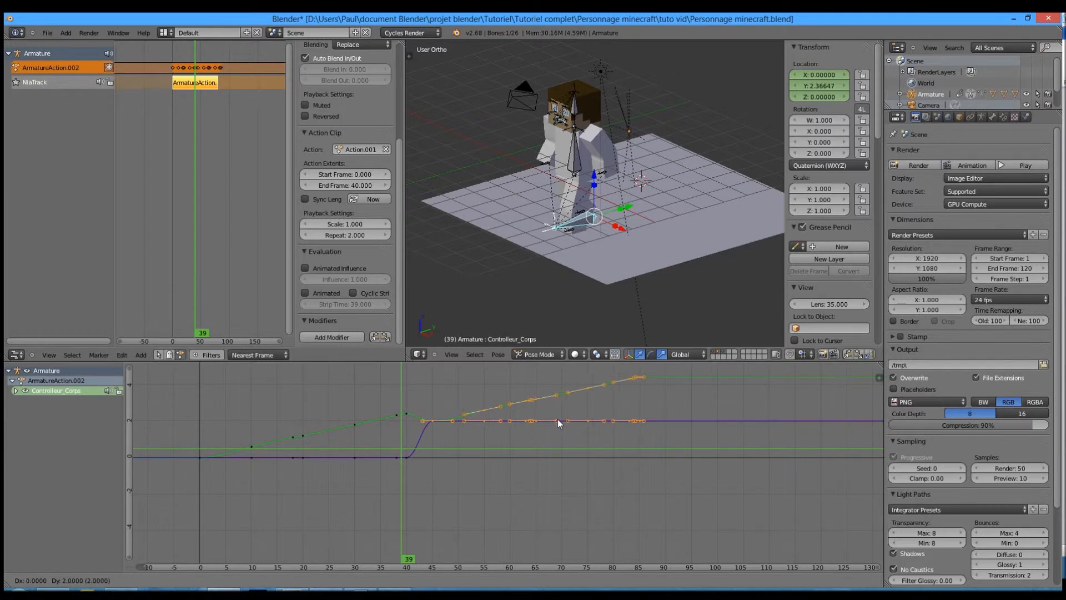
pyautogui.rightClick(558, 419)
pyautogui.rightClick(503, 458)
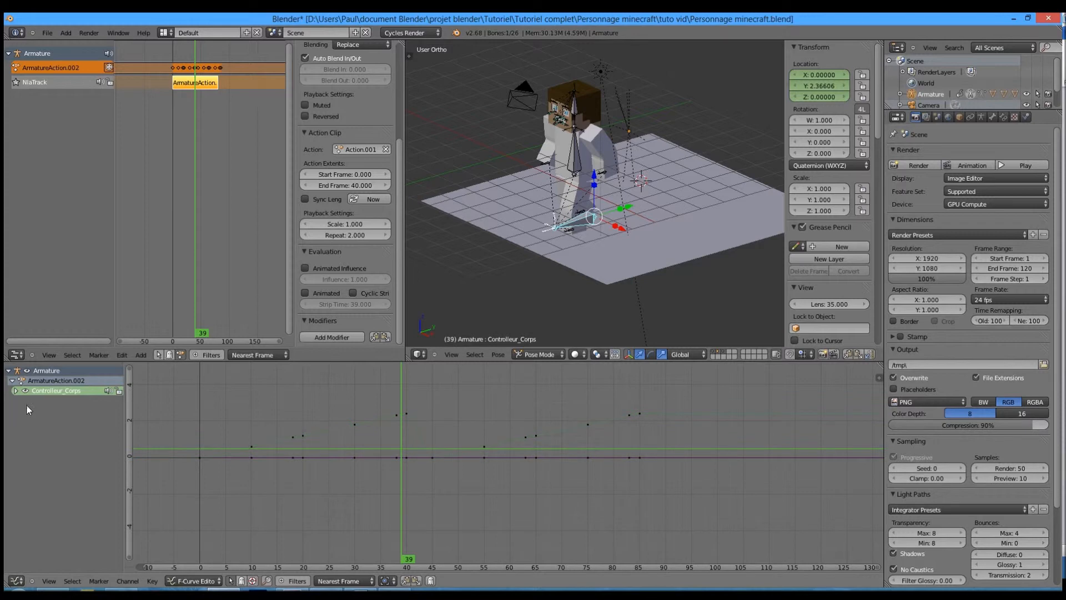
# Show only the Y Location curve of Controlleur_Corps, box-select its copied keyframes and raise them by 2.4 along Y
pyautogui.click(16, 390)
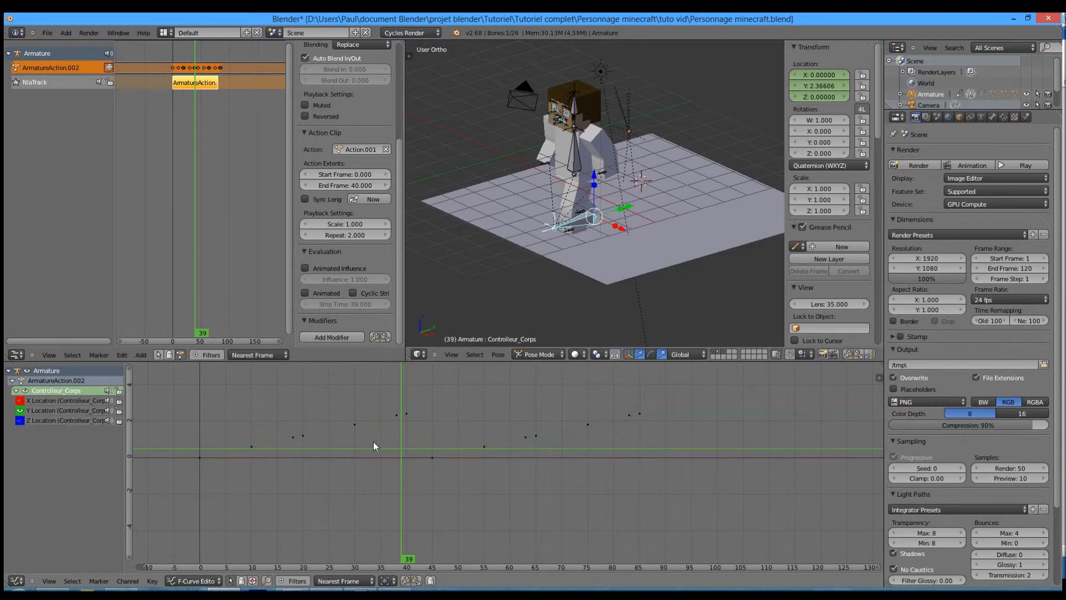
pyautogui.press('b')
pyautogui.moveTo(453, 375); pyautogui.dragTo(774, 526)
pyautogui.moveTo(465, 452); pyautogui.dragTo(525, 496, button='middle')
pyautogui.scroll(6, 525, 496)
pyautogui.scroll(2, 527, 500)
pyautogui.click(473, 458)
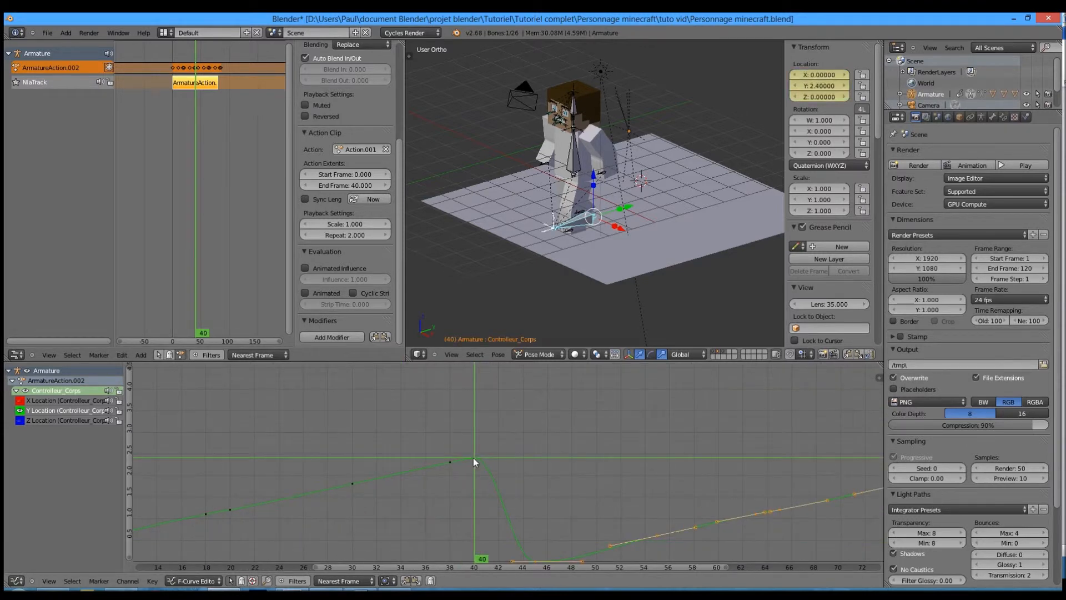
pyautogui.scroll(-1, 558, 480)
pyautogui.press('g')
pyautogui.write('y')
pyautogui.write('2.4')
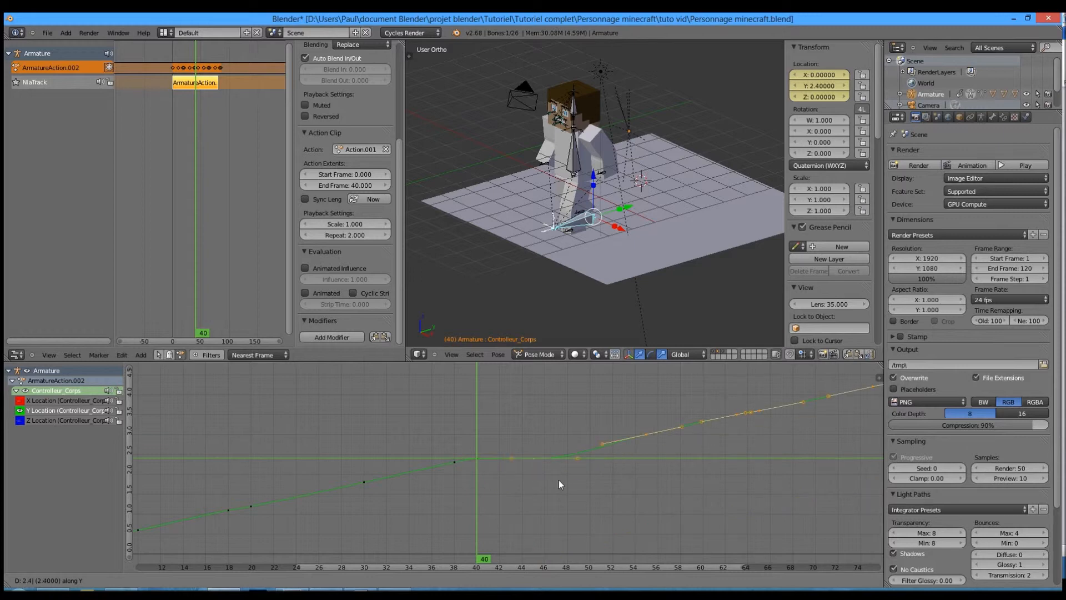
pyautogui.press('Return')
# Shift the copied Y Location keyframes 5 frames earlier so that the second cycle starts at frame 40
pyautogui.press('g')
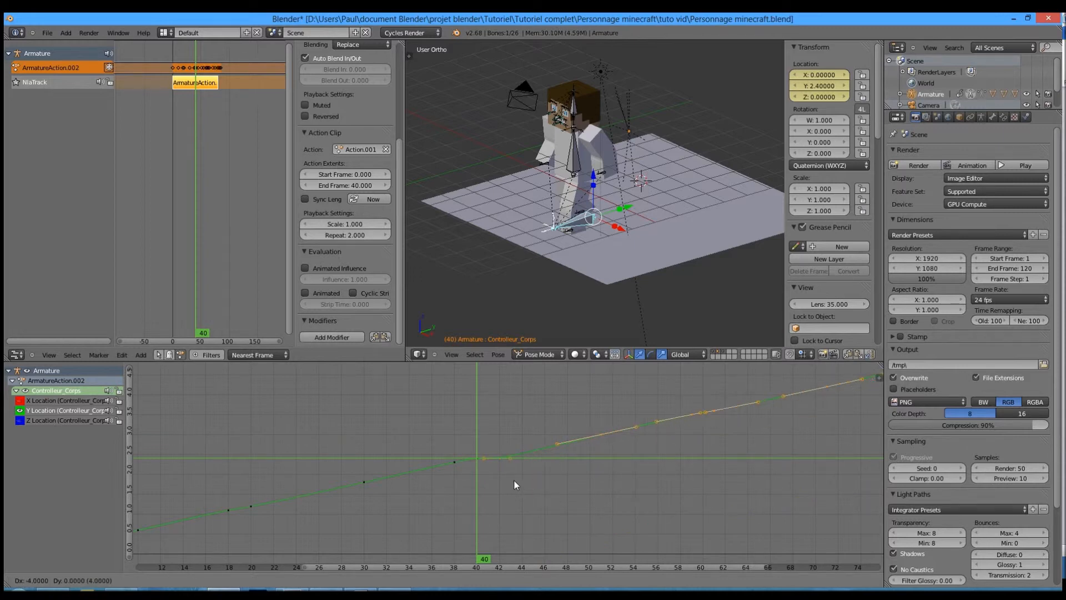
pyautogui.click(503, 480)
pyautogui.scroll(-9, 504, 479)
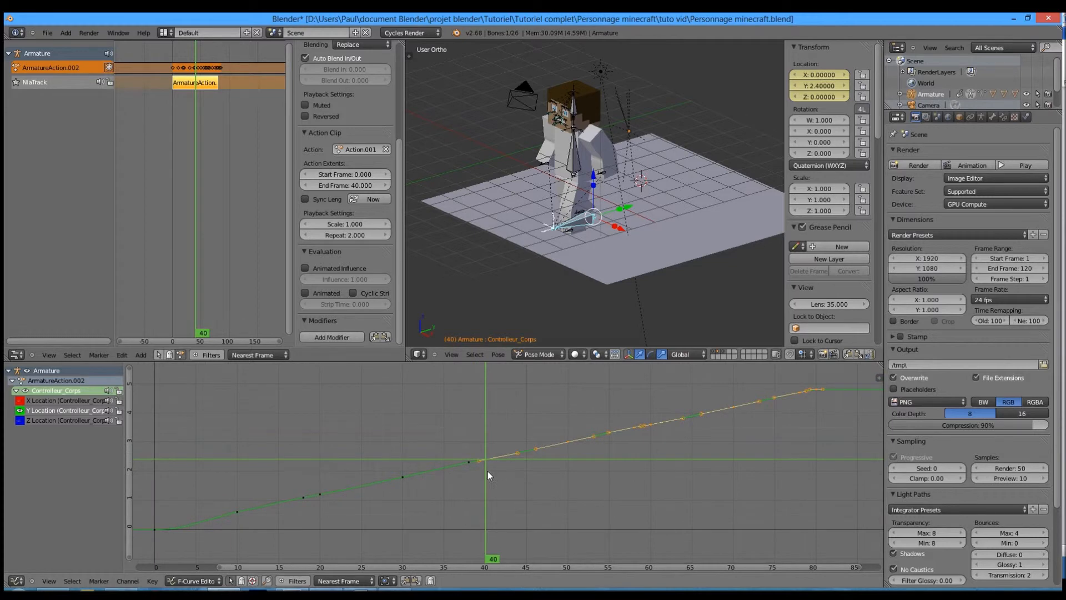
# Play back the two walk cycles to check the transition around frame 40
pyautogui.click(303, 475)
pyautogui.hotkey('alt', 'a')
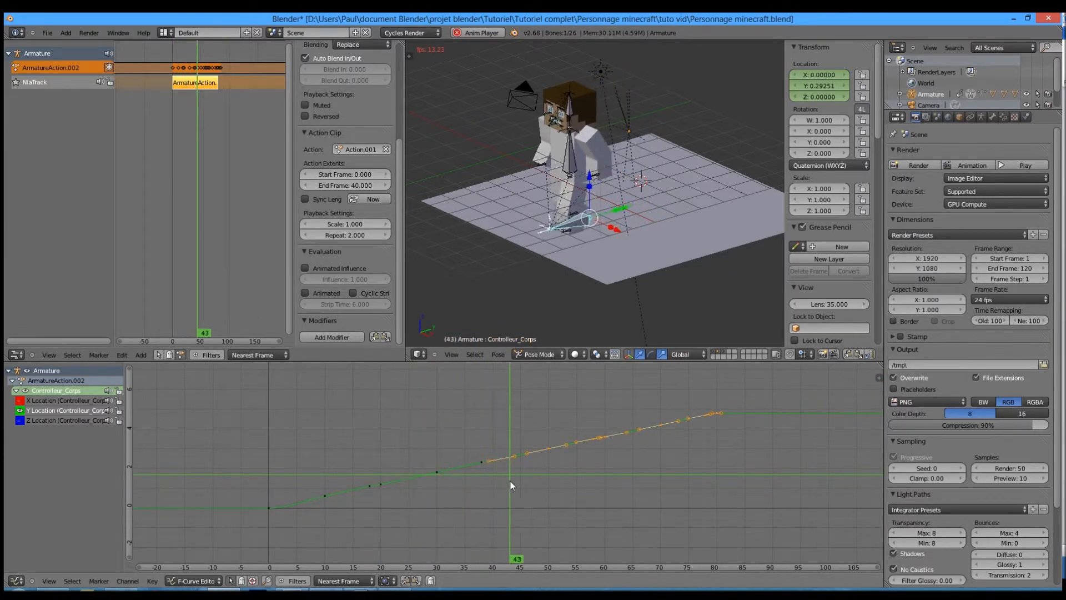
pyautogui.press('a')
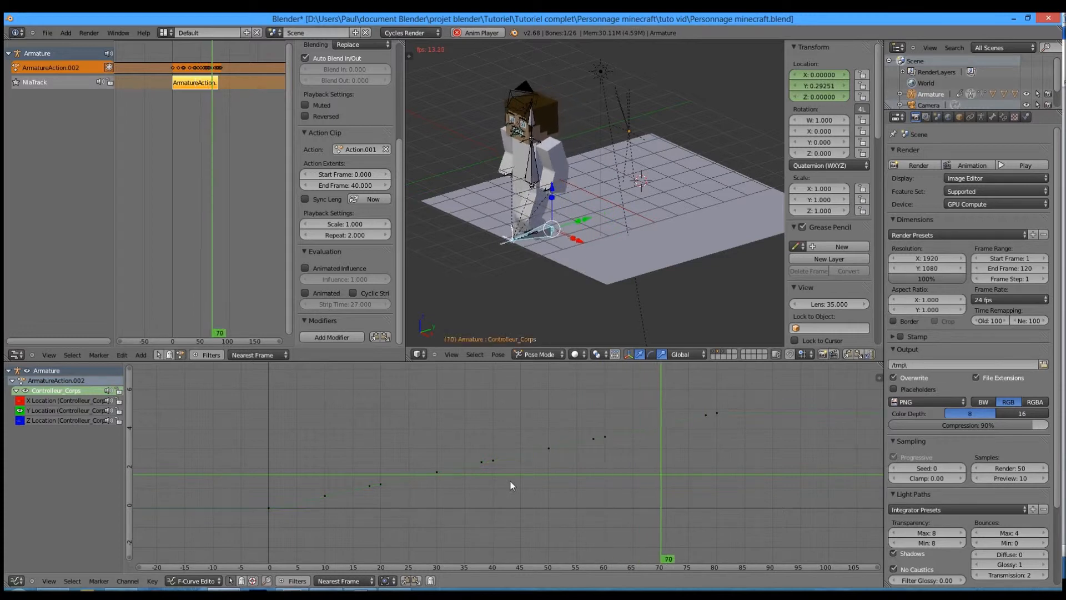
# Stop the playback, duplicate all Y Location keyframes and place the copies starting at about frame 86 with a value of 4
pyautogui.press('a')
pyautogui.hotkey('alt', 'a')
pyautogui.scroll(-3, 509, 480)
pyautogui.moveTo(601, 447); pyautogui.dragTo(426, 500, button='middle')
pyautogui.hotkey('shift', 'd')
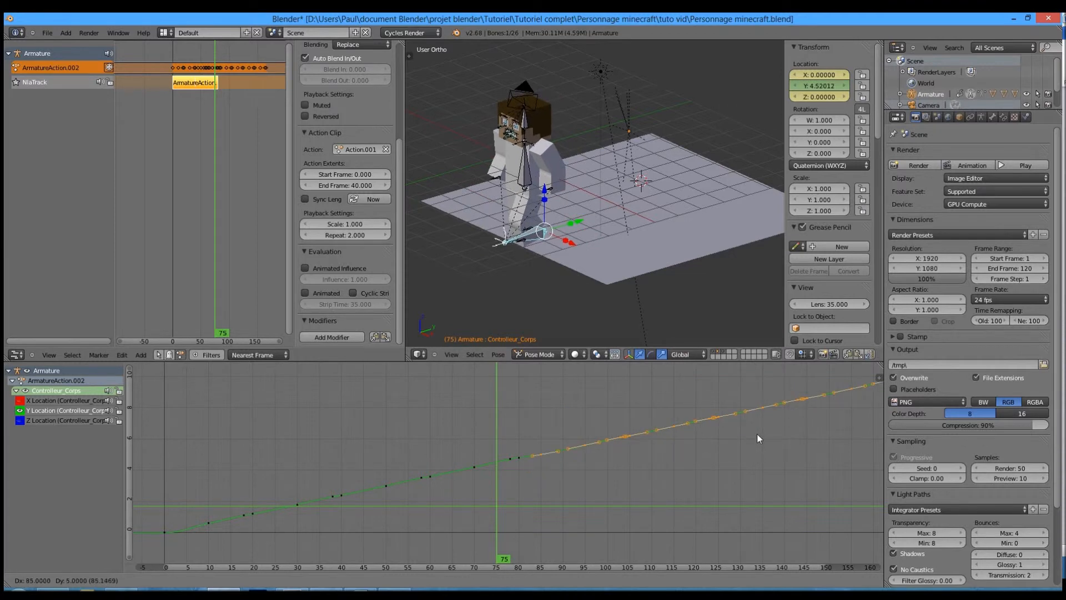
pyautogui.click(758, 448)
pyautogui.scroll(6, 631, 513)
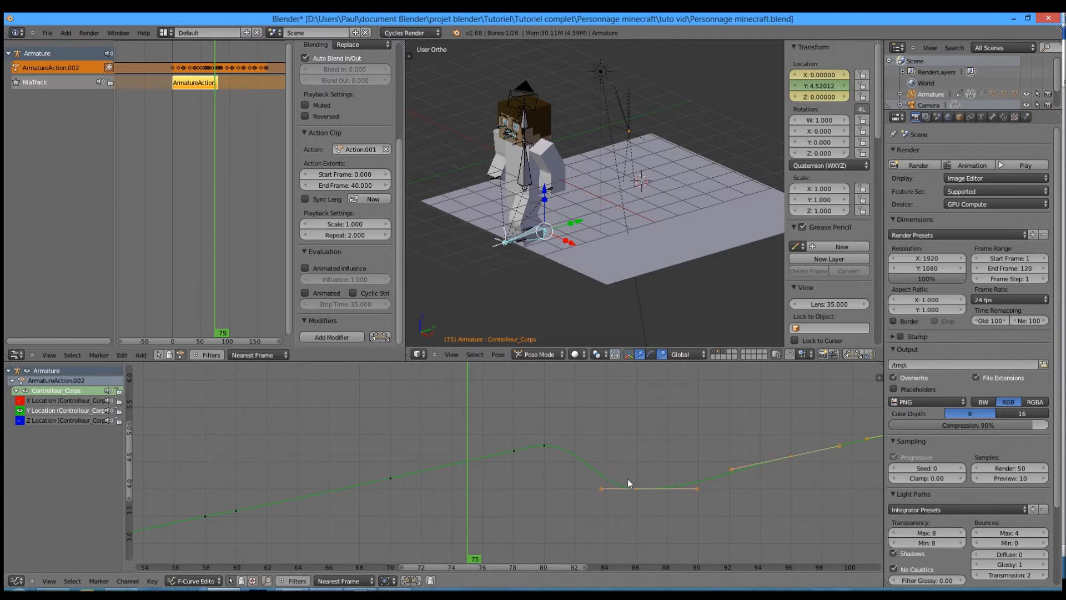
pyautogui.scroll(1, 627, 478)
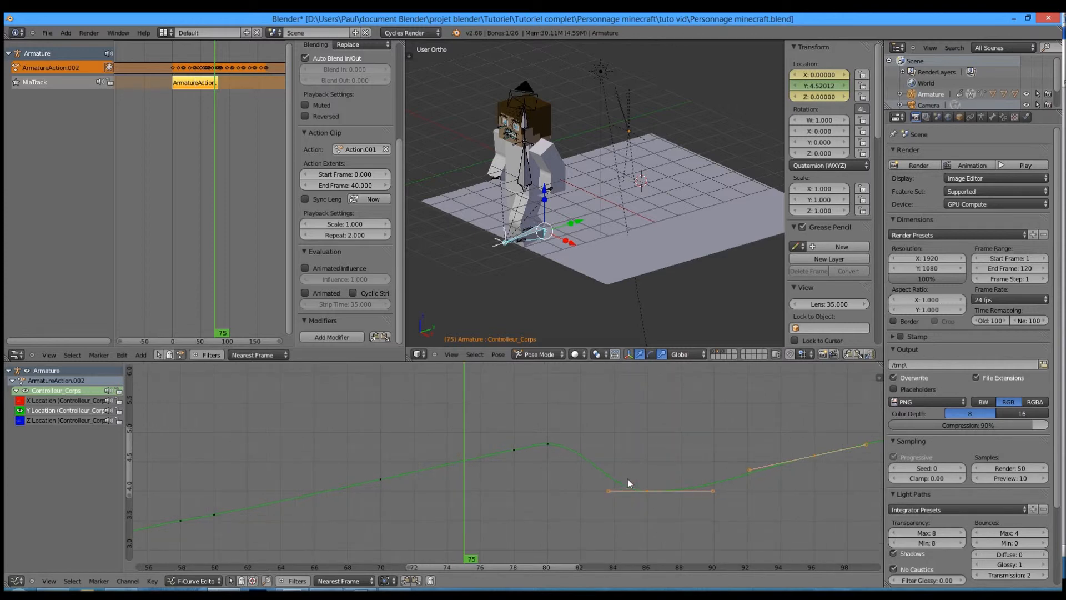
pyautogui.press('g')
pyautogui.write('y2.4')
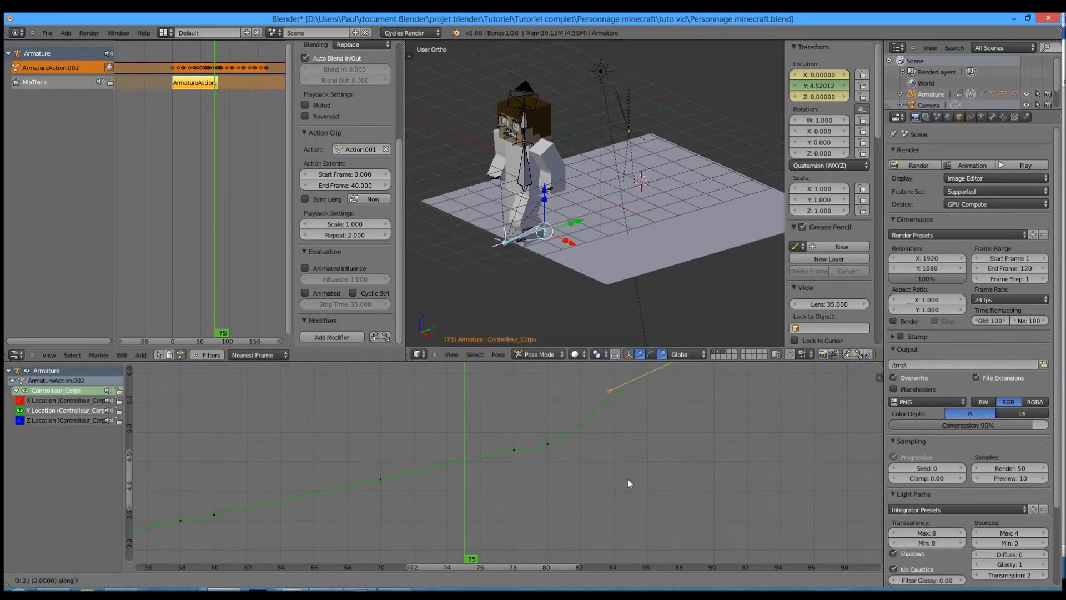
pyautogui.press('Escape')
# Raise the newly copied Y Location keyframes by 1 along Y and go to frame 86 to read their starting value
pyautogui.write('gy1')
pyautogui.press('Return')
pyautogui.click(646, 441)
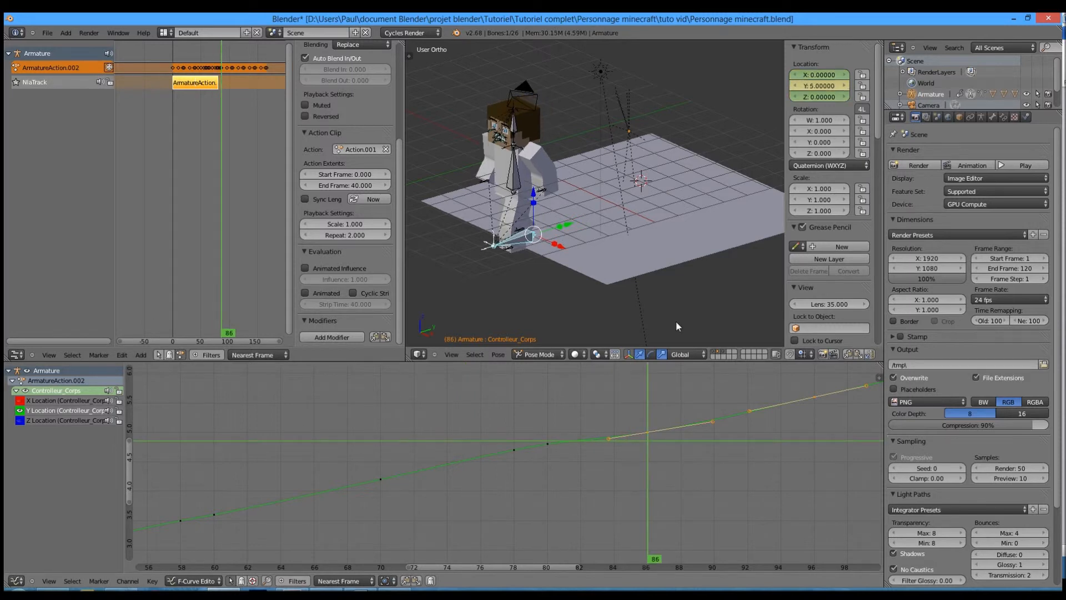
# Lower the copied Y Location keyframes by 0.2 along Y and shift them 6 frames earlier to start at frame 80
pyautogui.click(548, 452)
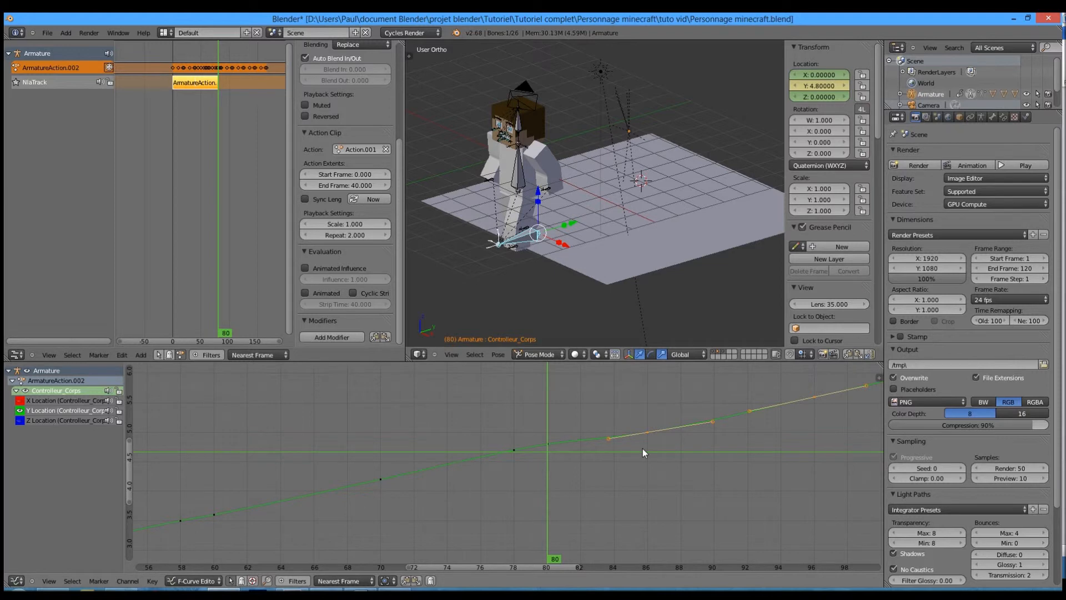
pyautogui.press('g')
pyautogui.press('y')
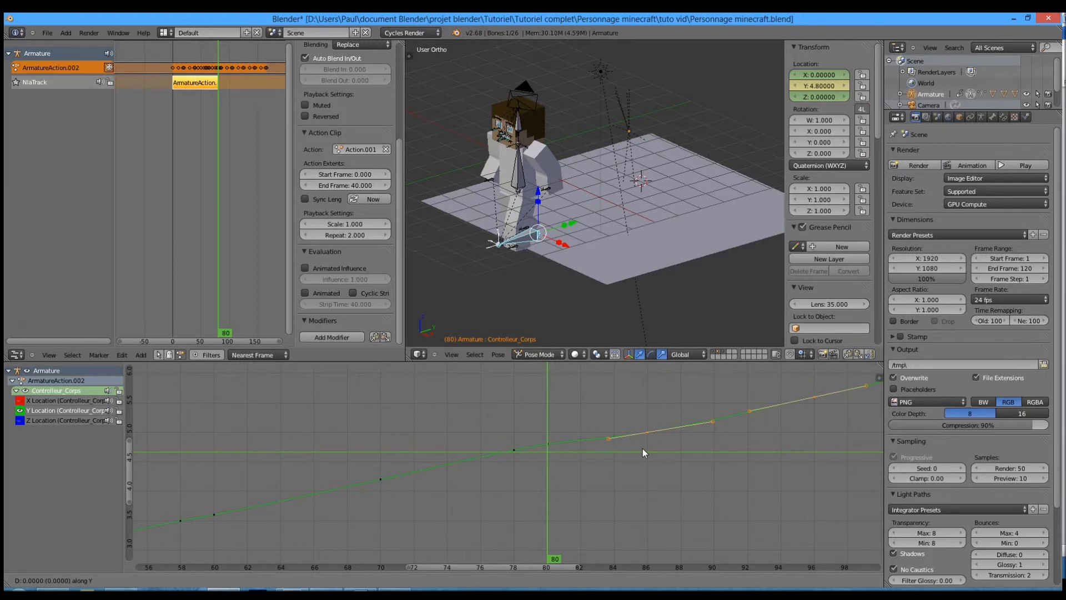
pyautogui.write('-0.2')
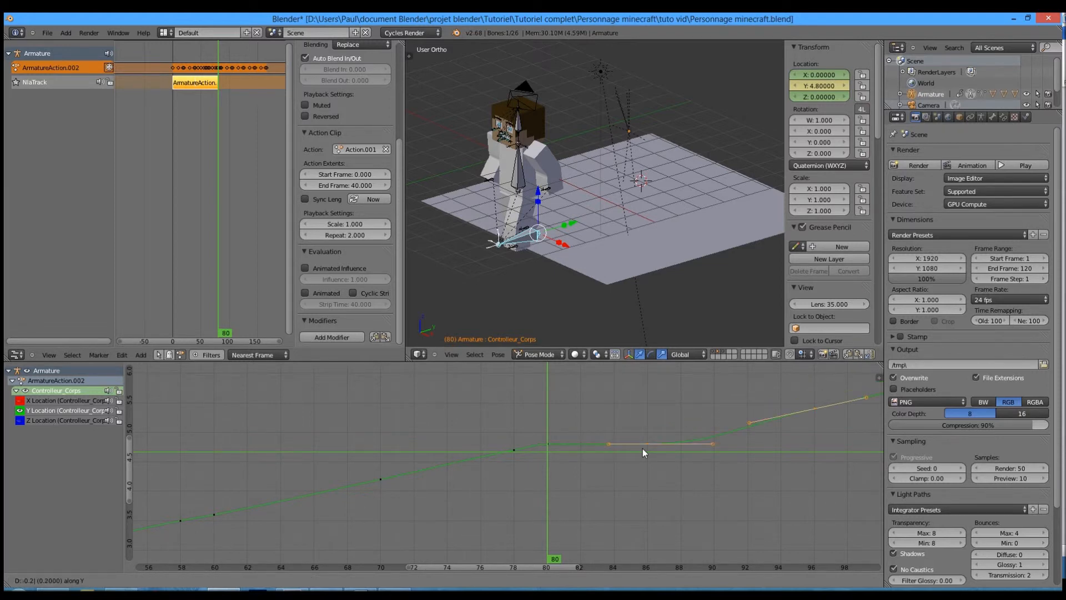
pyautogui.press('Return')
pyautogui.press('g')
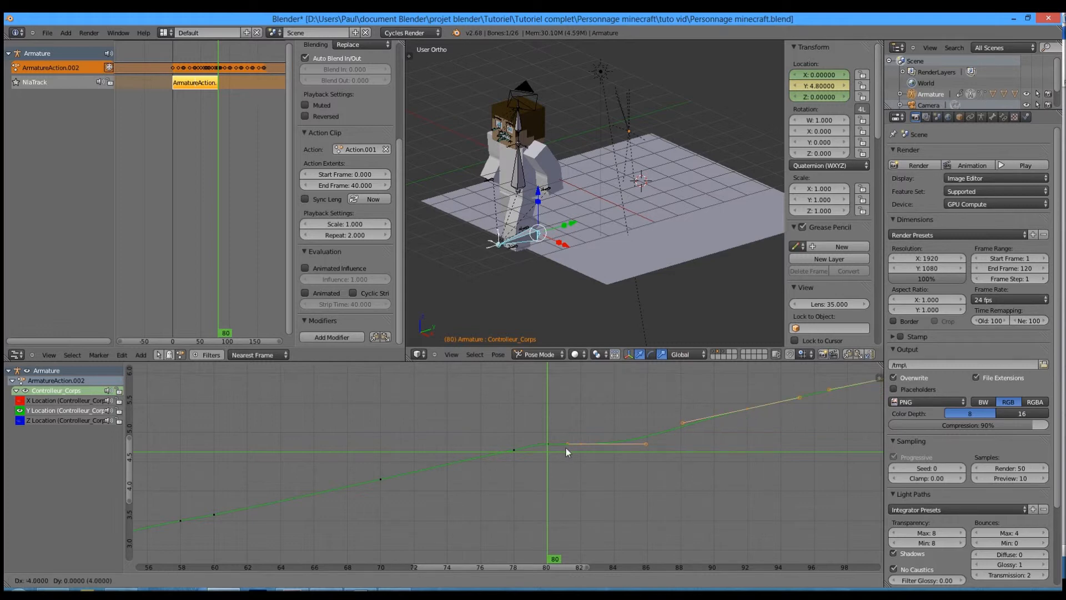
pyautogui.click(548, 449)
pyautogui.press('Home')
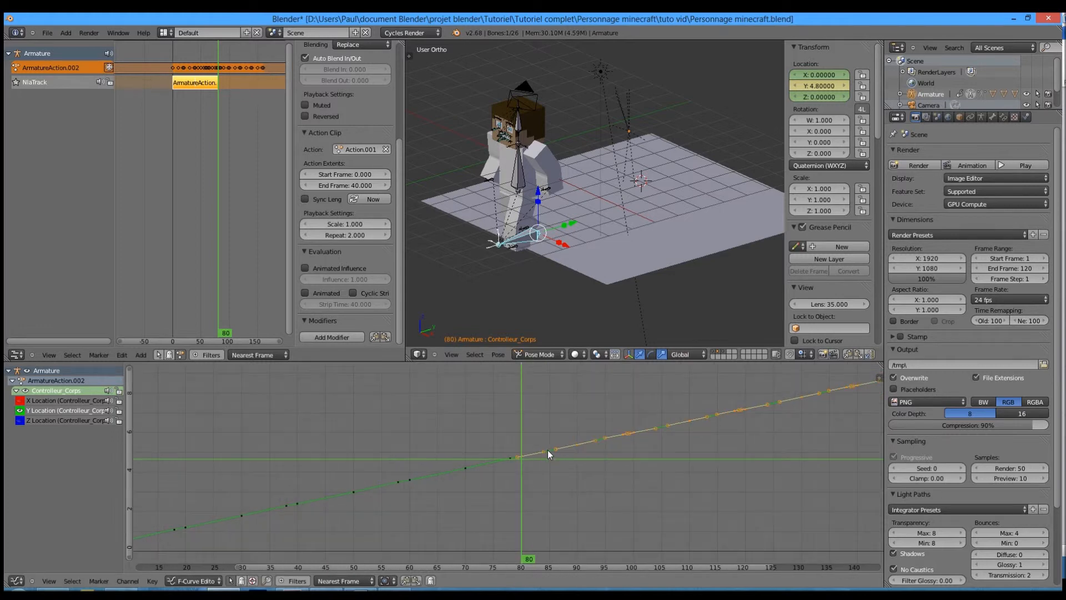
# Duplicate the selected Y Location keyframes and place the copies starting at frame 165, offset by 4 along Y
pyautogui.scroll(7, 570, 472)
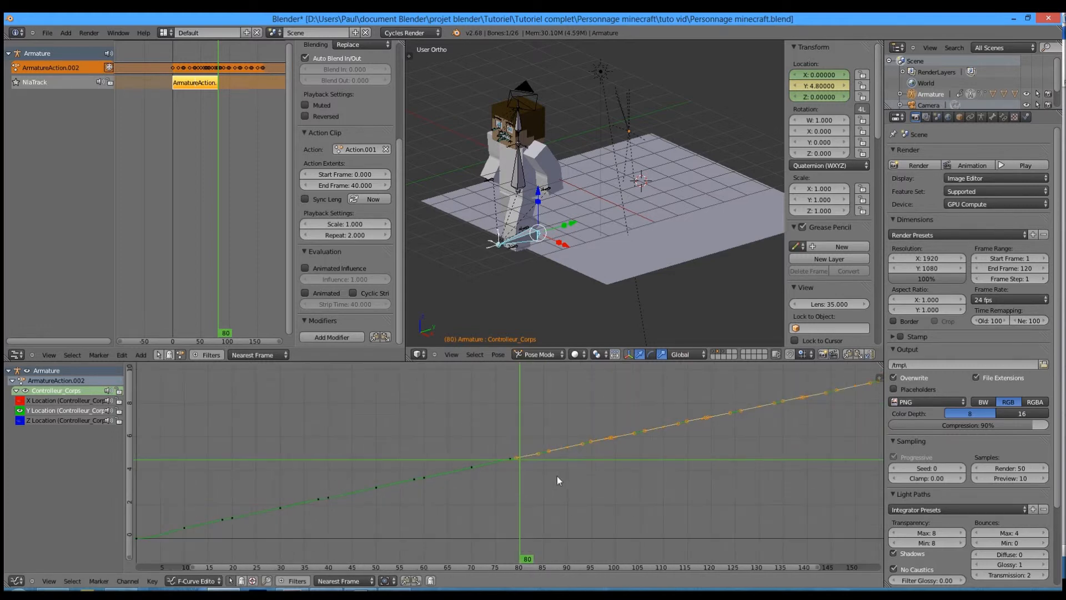
pyautogui.scroll(-5, 561, 473)
pyautogui.moveTo(562, 473); pyautogui.dragTo(223, 570, button='middle')
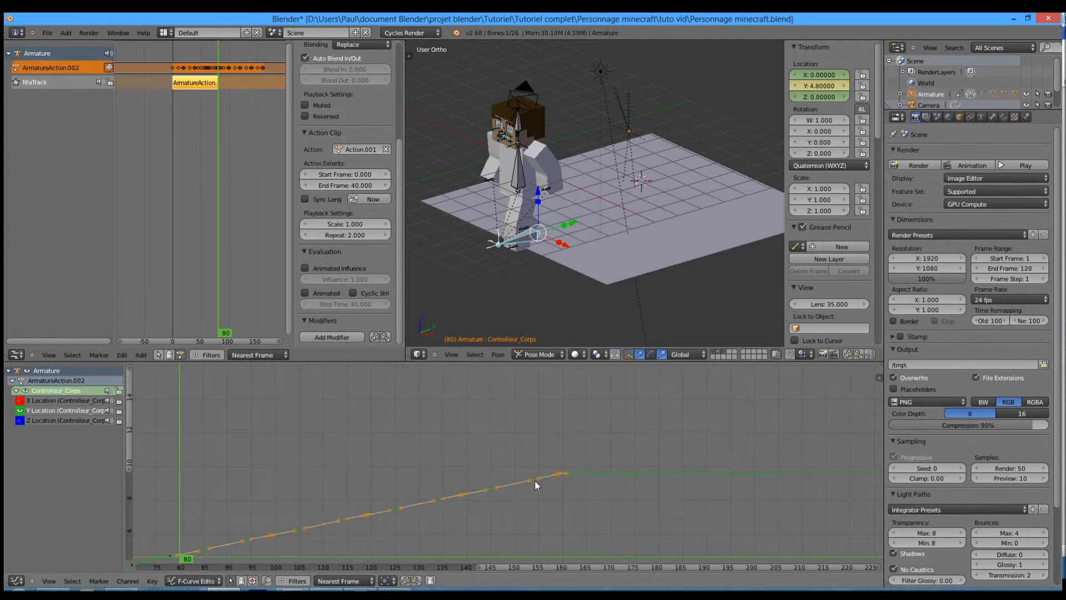
pyautogui.hotkey('shift', 'd')
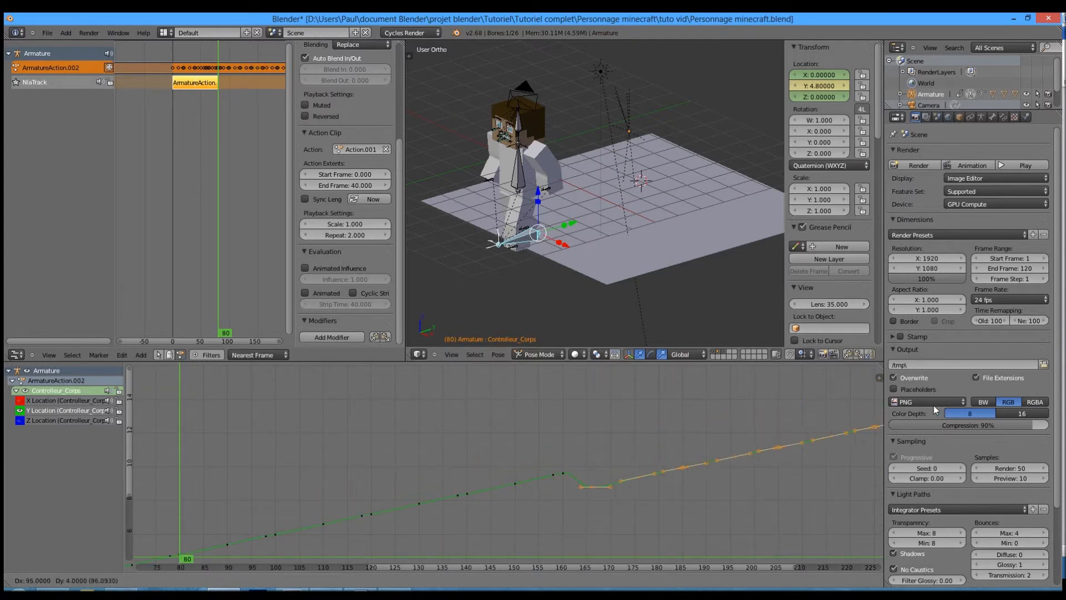
pyautogui.click(934, 405)
pyautogui.scroll(2, 622, 492)
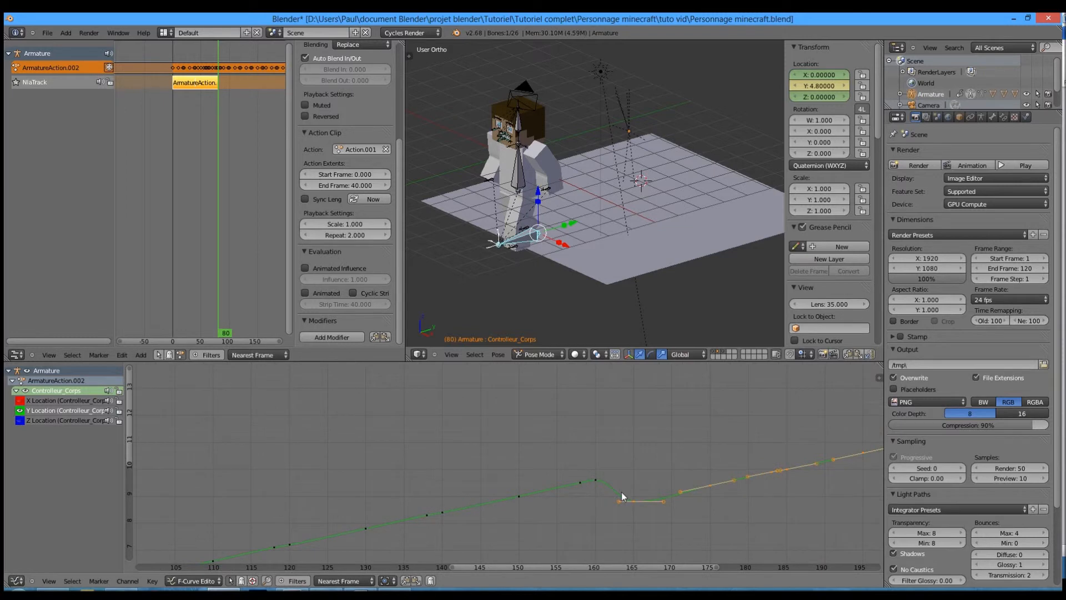
# Compare the Y location at frames 160 and 165, and raise the new keyframe copies by 0.8 along Y
pyautogui.click(593, 484)
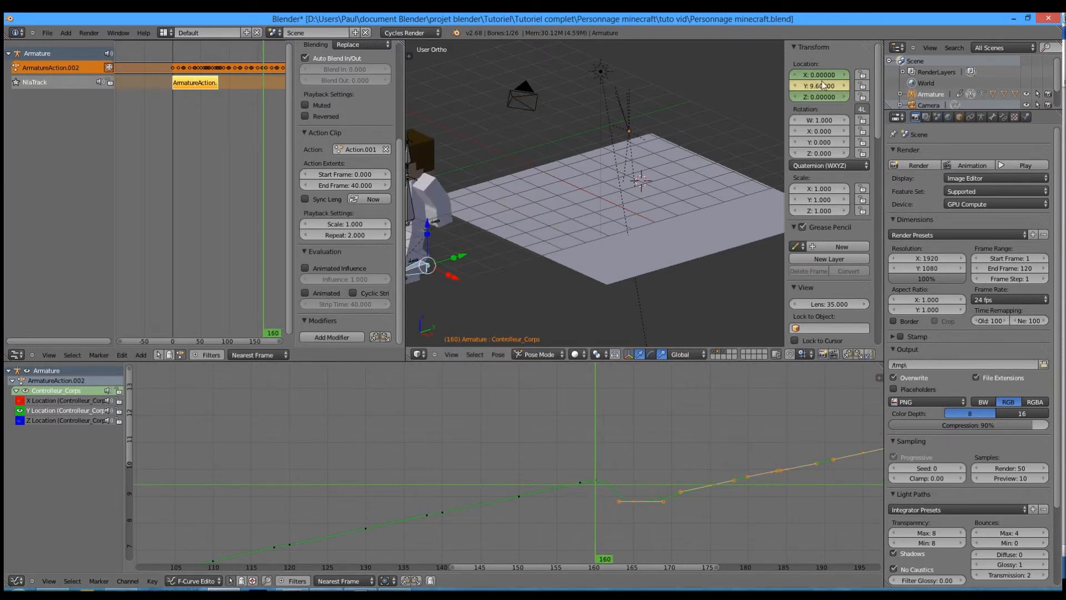
pyautogui.click(632, 515)
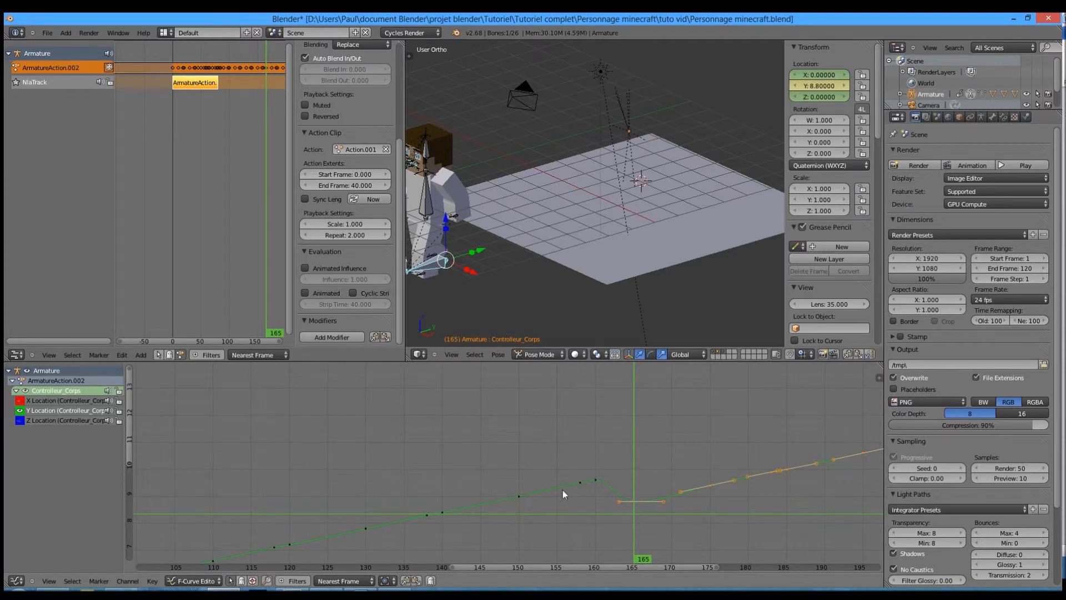
pyautogui.click(590, 486)
pyautogui.moveTo(592, 486); pyautogui.dragTo(632, 492)
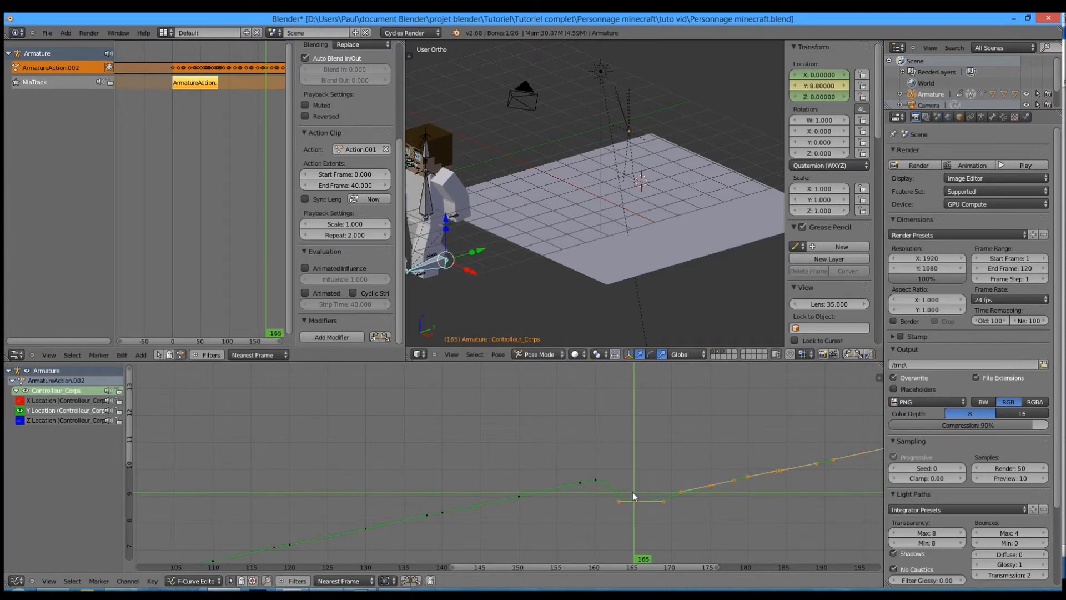
pyautogui.write('gy0.8')
pyautogui.press('Return')
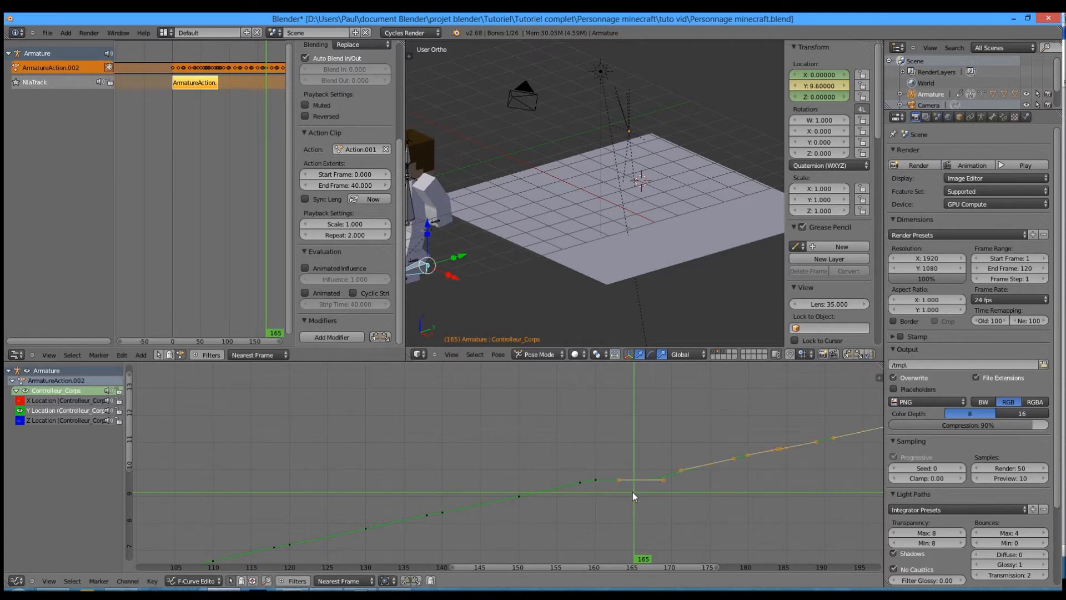
# Shift the new Y Location keyframes 5 frames earlier to start at frame 160 and briefly play back the animation
pyautogui.press('g')
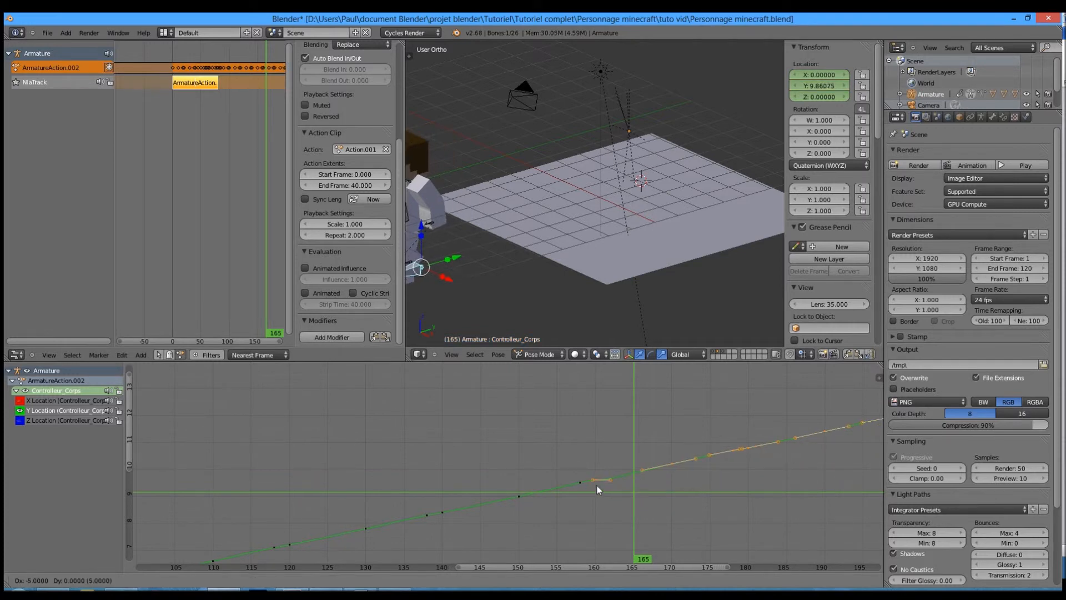
pyautogui.click(597, 489)
pyautogui.hotkey('alt', 'a')
pyautogui.press('Home')
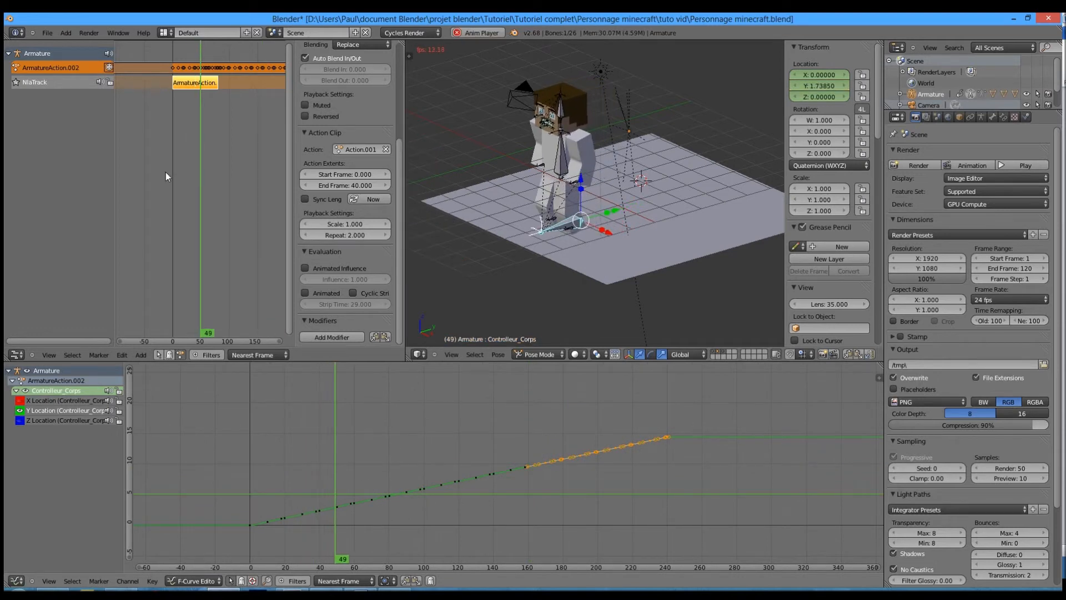
pyautogui.hotkey('alt', 'a')
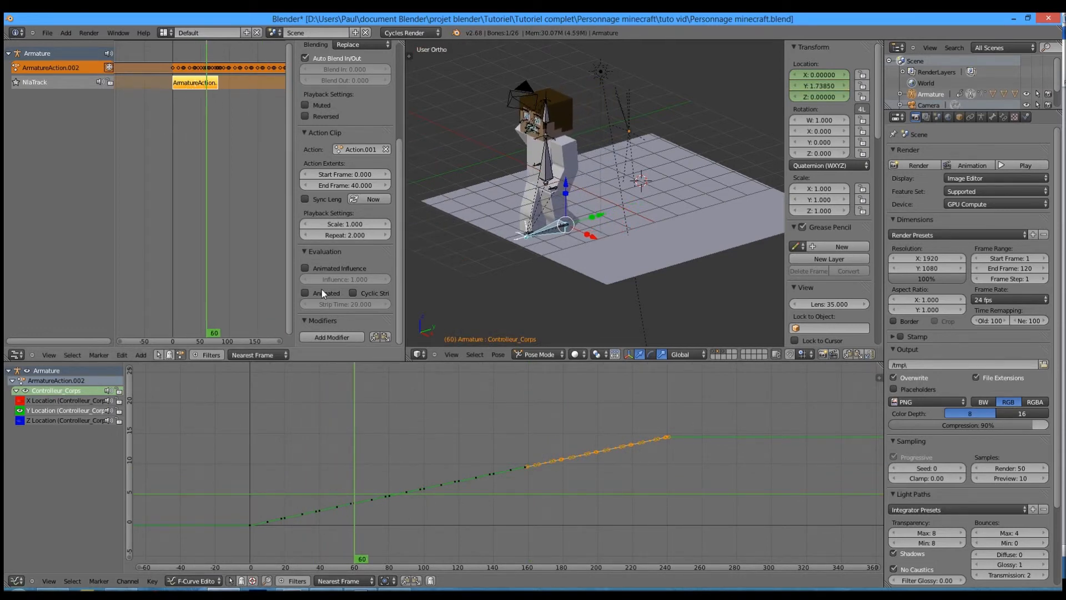
# Set the walk action strip's Repeat to 6 in the playback settings
pyautogui.click(342, 234)
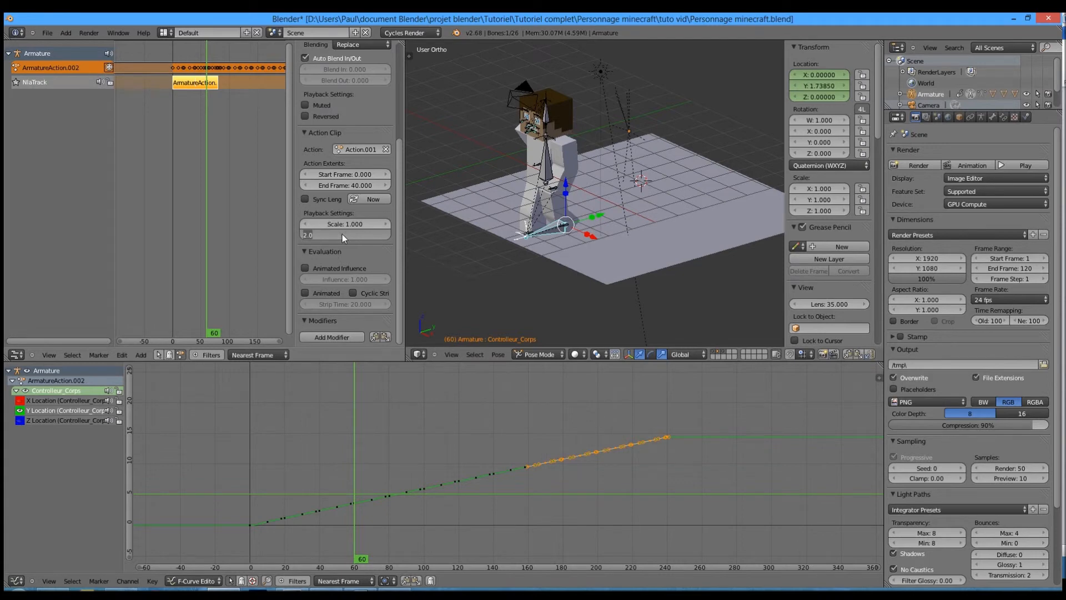
pyautogui.write('6')
pyautogui.press('Return')
pyautogui.scroll(-4, 245, 158)
# Start the playback from the beginning and set the scene's end frame to 240
pyautogui.hotkey('alt', 'a')
pyautogui.hotkey('shift', 'Left')
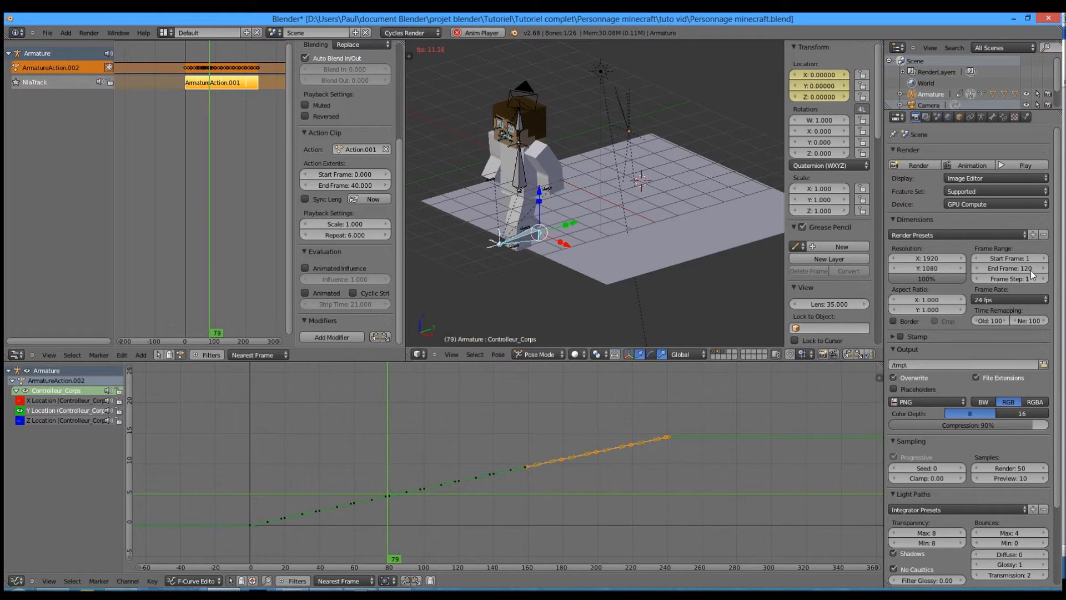
pyautogui.click(1023, 266)
pyautogui.write('240')
pyautogui.press('Return')
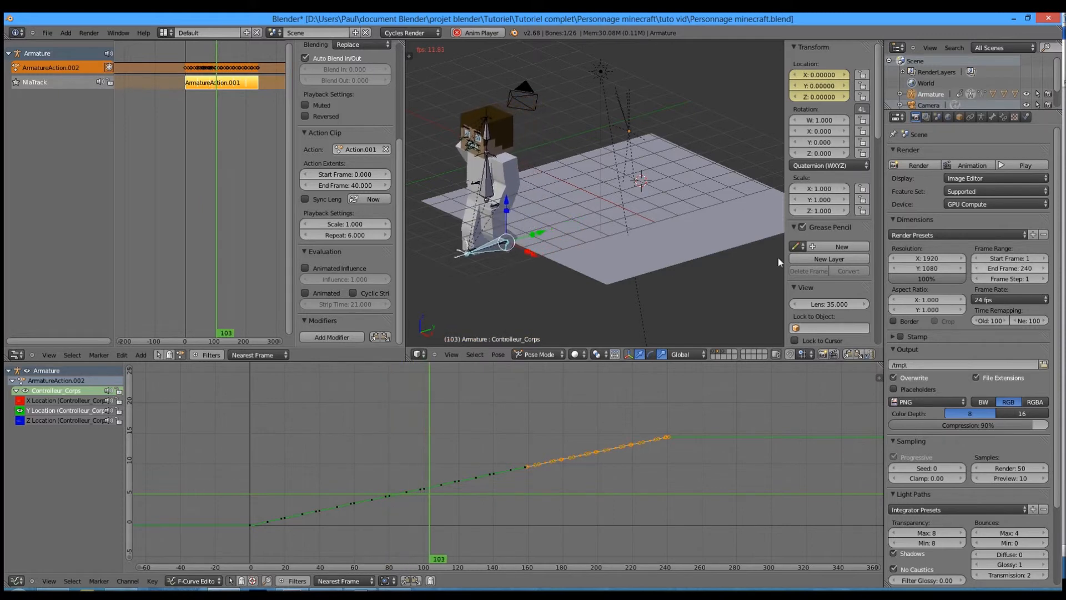
# Follow the walking character through the extended playback, stop it near frame 235 and save the file
pyautogui.scroll(-3, 642, 259)
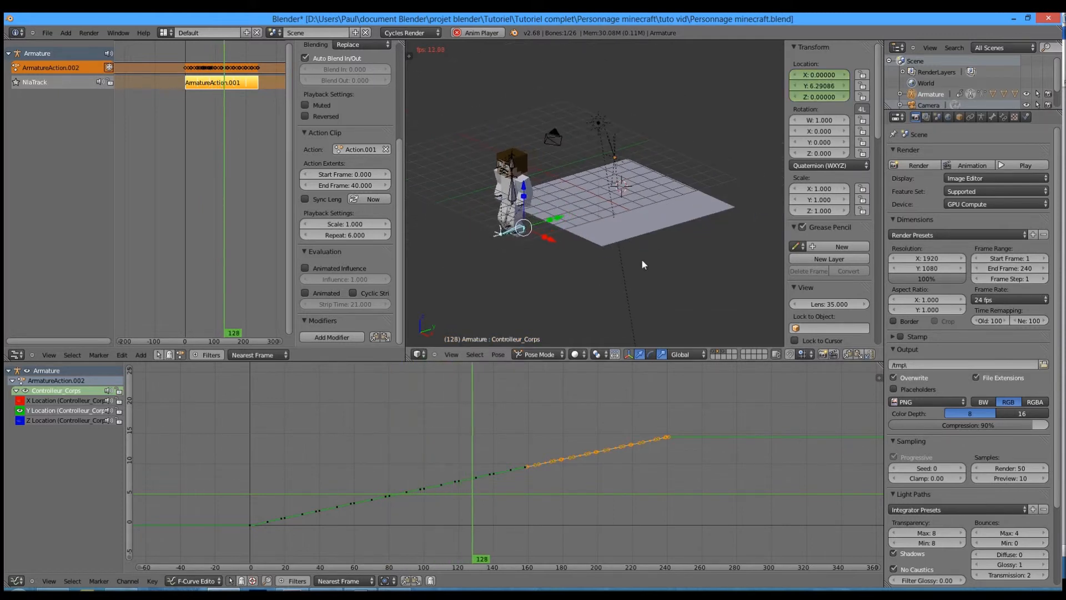
pyautogui.scroll(-1, 642, 261)
pyautogui.keyDown('shift'); pyautogui.moveTo(555, 277); pyautogui.dragTo(612, 273, button='middle'); pyautogui.keyUp('shift')
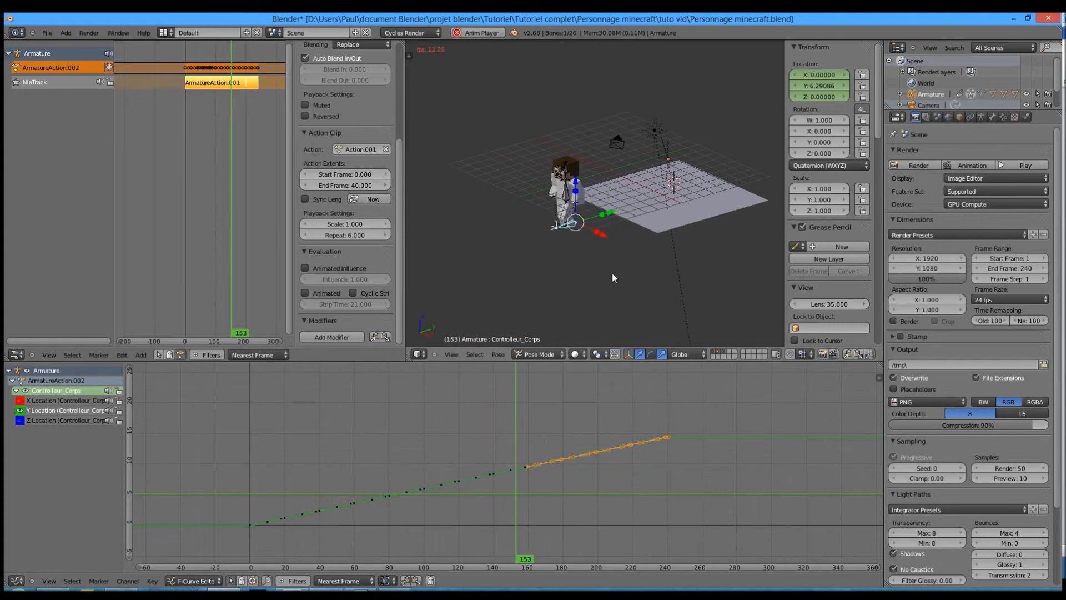
pyautogui.keyDown('shift'); pyautogui.moveTo(525, 275); pyautogui.dragTo(570, 274, button='middle'); pyautogui.keyUp('shift')
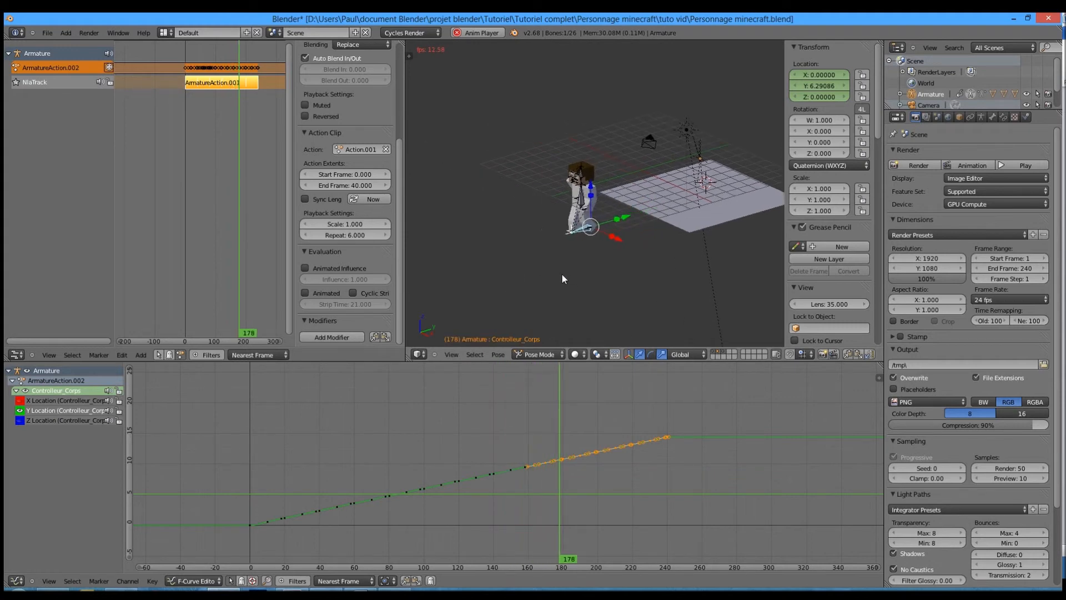
pyautogui.scroll(4, 561, 273)
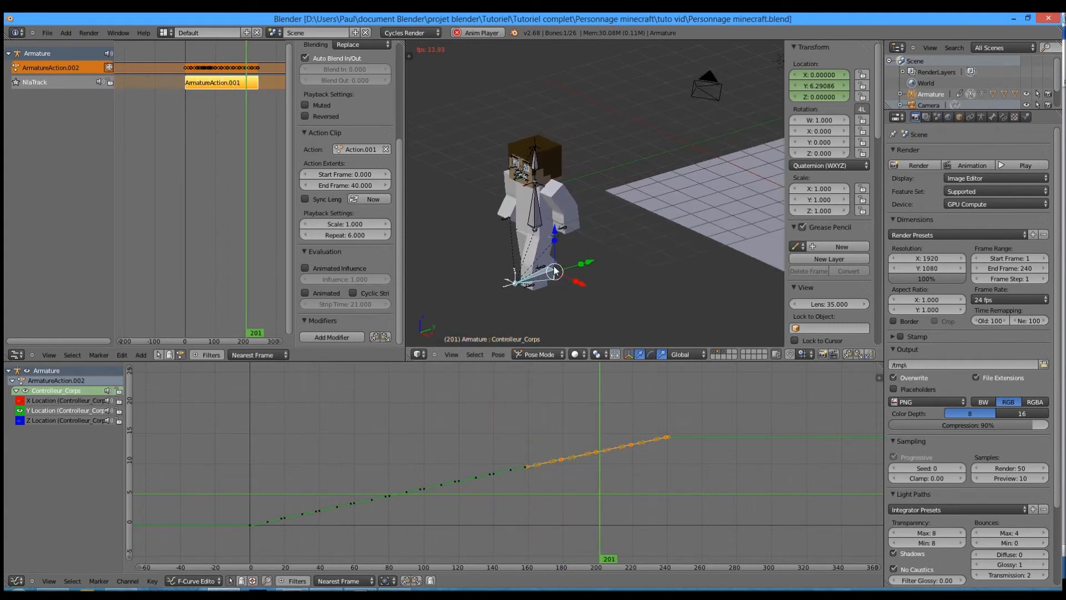
pyautogui.press('KP_5')
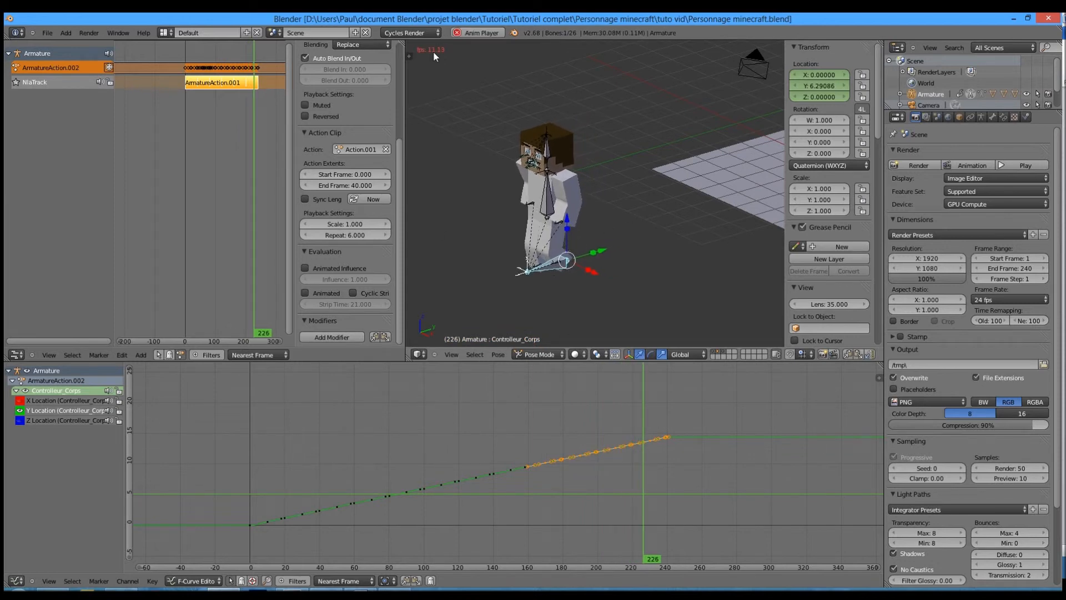
pyautogui.press('ctrl+KP_4')
pyautogui.press('ctrl+KP_4')
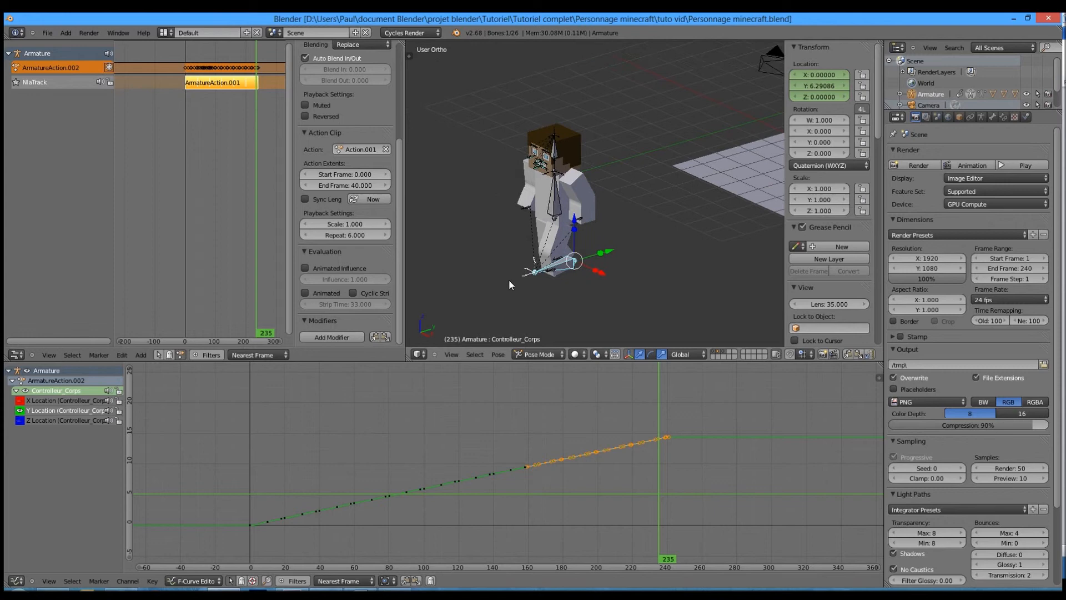
pyautogui.hotkey('ctrl', 's')
pyautogui.click(512, 280)
# Return to frame 0 with the character back in view and save the file over the existing one
pyautogui.moveTo(275, 496); pyautogui.dragTo(250, 500)
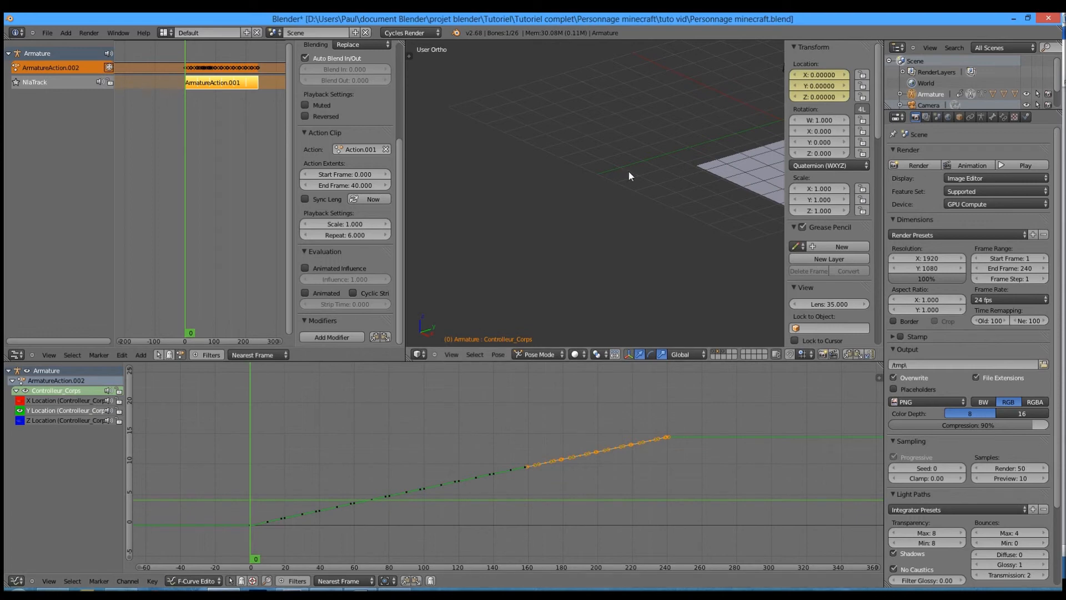
pyautogui.scroll(-3, 629, 172)
pyautogui.keyDown('shift'); pyautogui.moveTo(587, 189); pyautogui.dragTo(433, 232, button='middle'); pyautogui.keyUp('shift')
pyautogui.scroll(4, 556, 221)
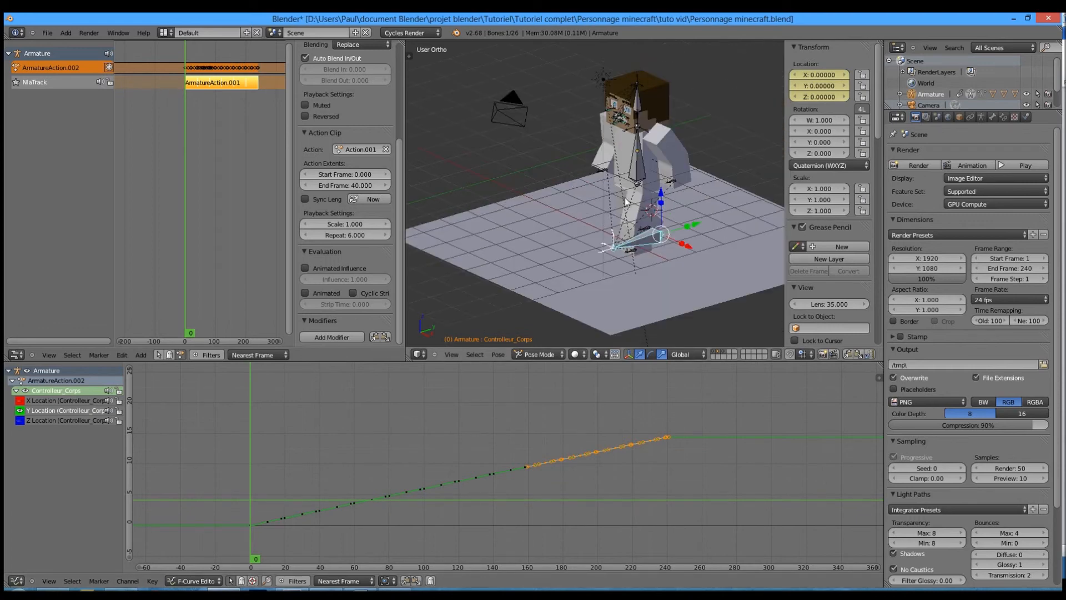
pyautogui.keyDown('shift'); pyautogui.moveTo(625, 201); pyautogui.dragTo(617, 207, button='middle'); pyautogui.keyUp('shift')
pyautogui.hotkey('ctrl', 's')
pyautogui.click(616, 203)
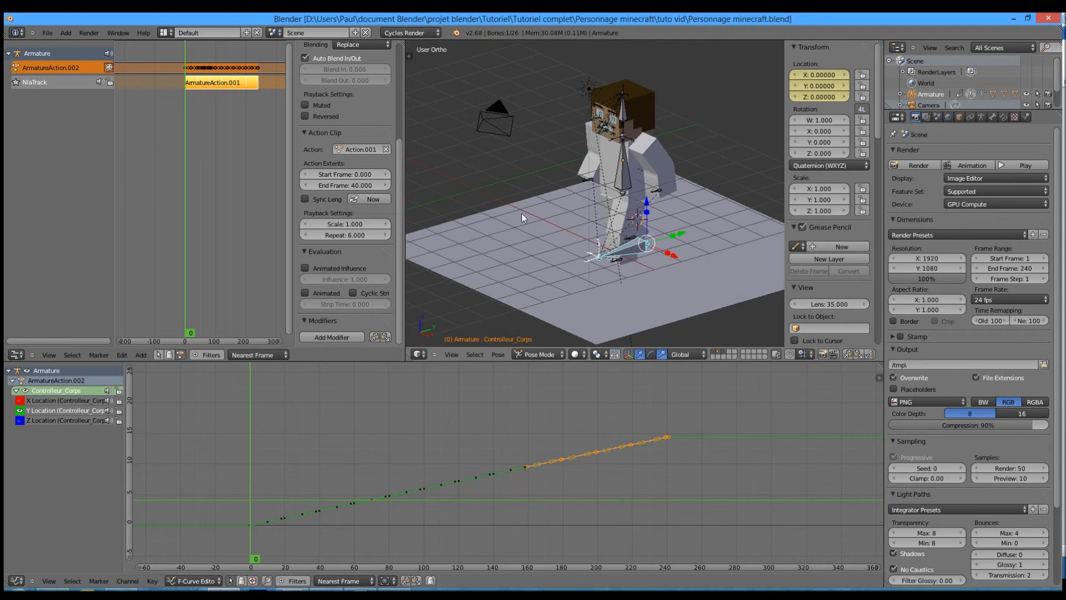